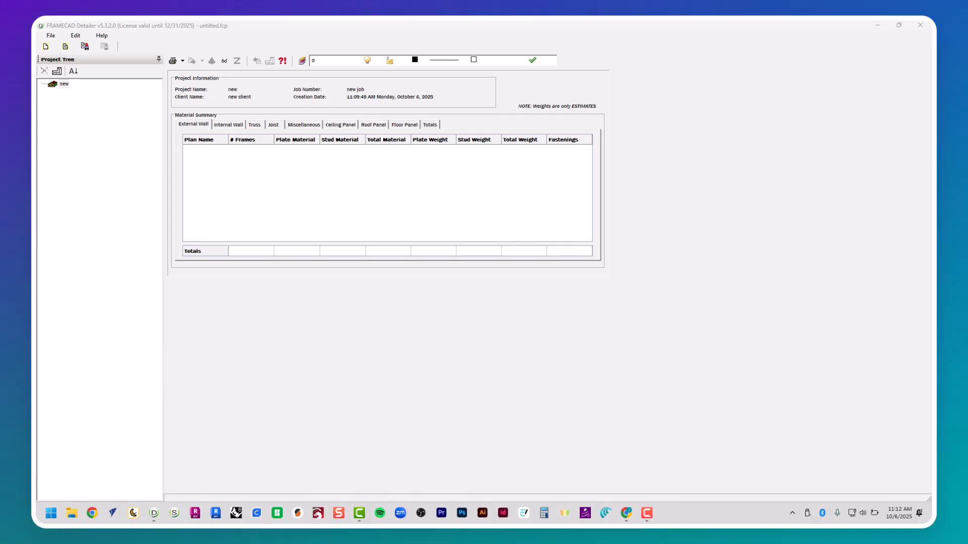
- Switch to the exercise document in Google Docs and examine the client's partition sketch at 200% zoom
drag(328, 522, 394, 22)
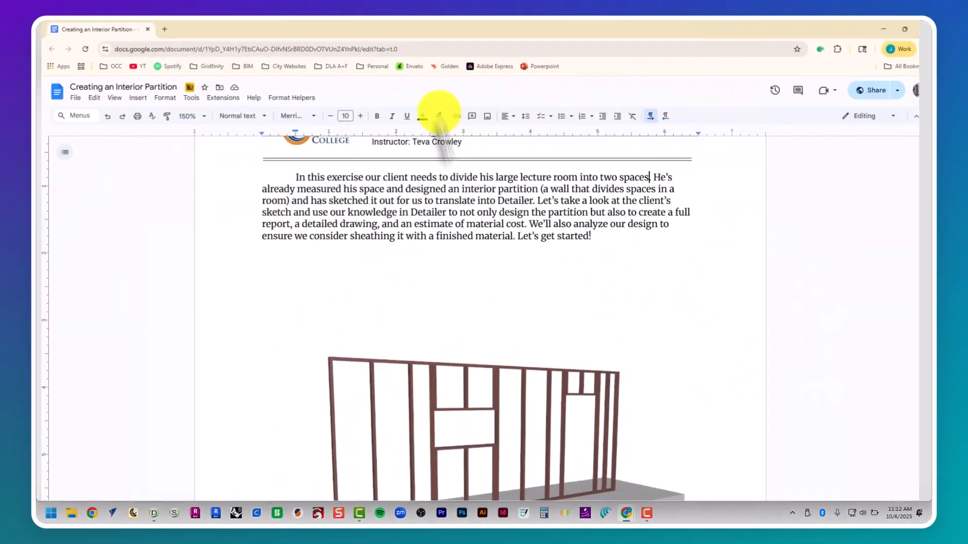
scroll(393, 281, down, 2)
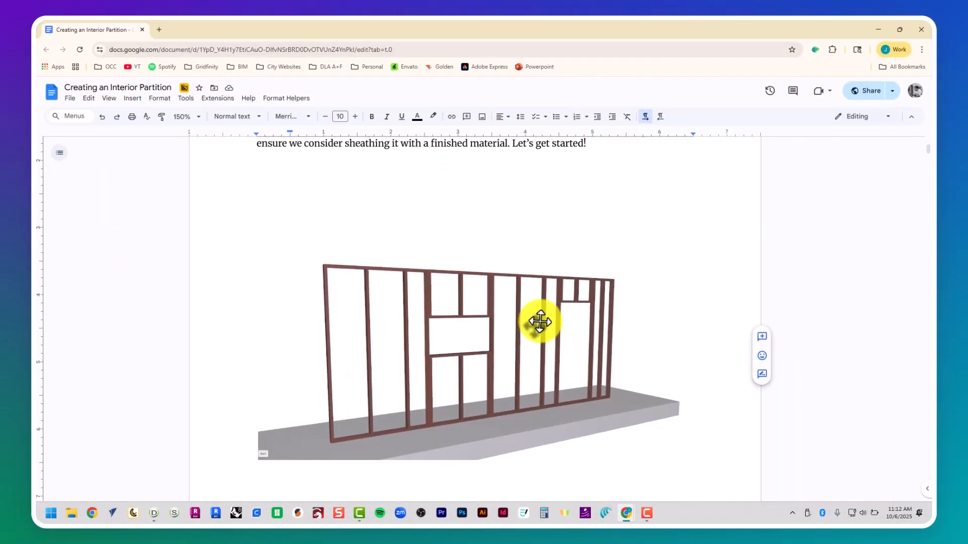
scroll(538, 321, down, 2)
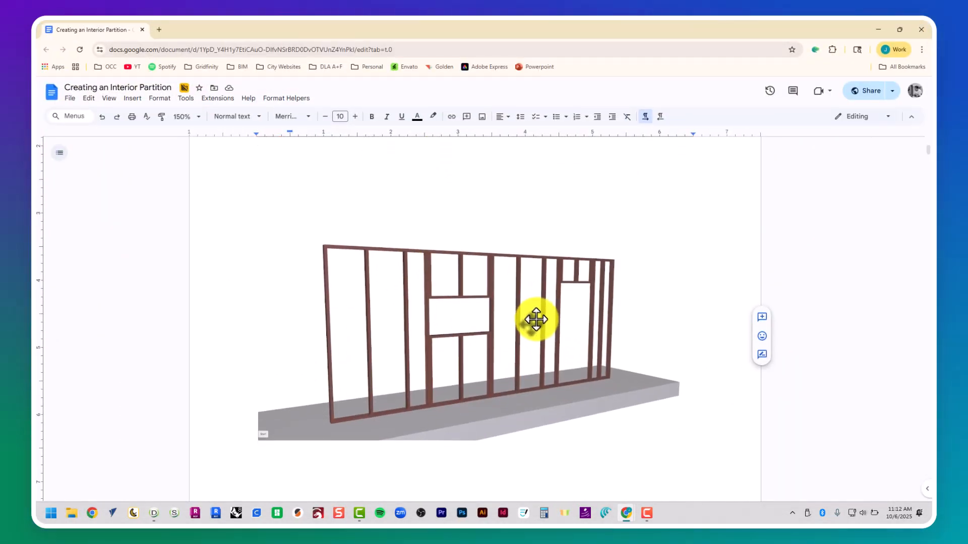
scroll(535, 318, down, 6)
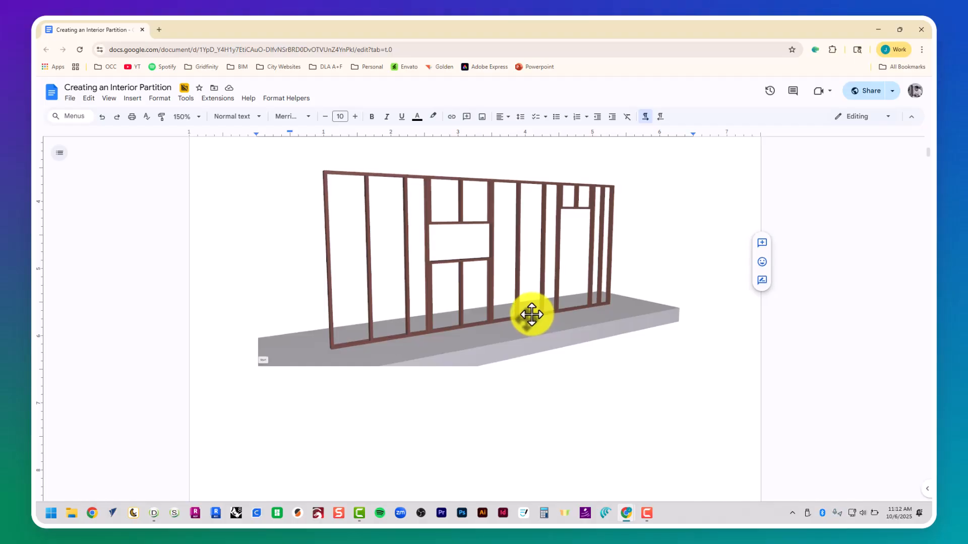
scroll(530, 315, down, 4)
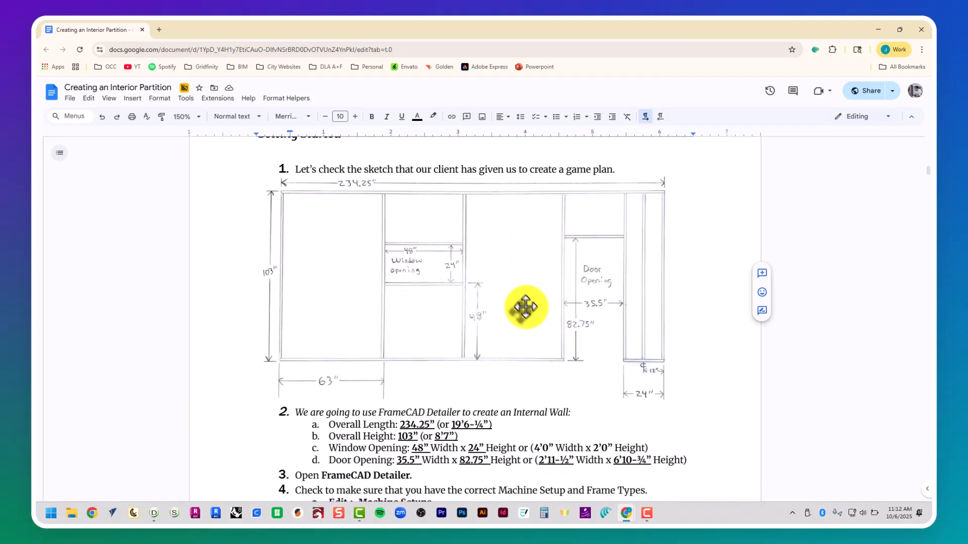
click(190, 116)
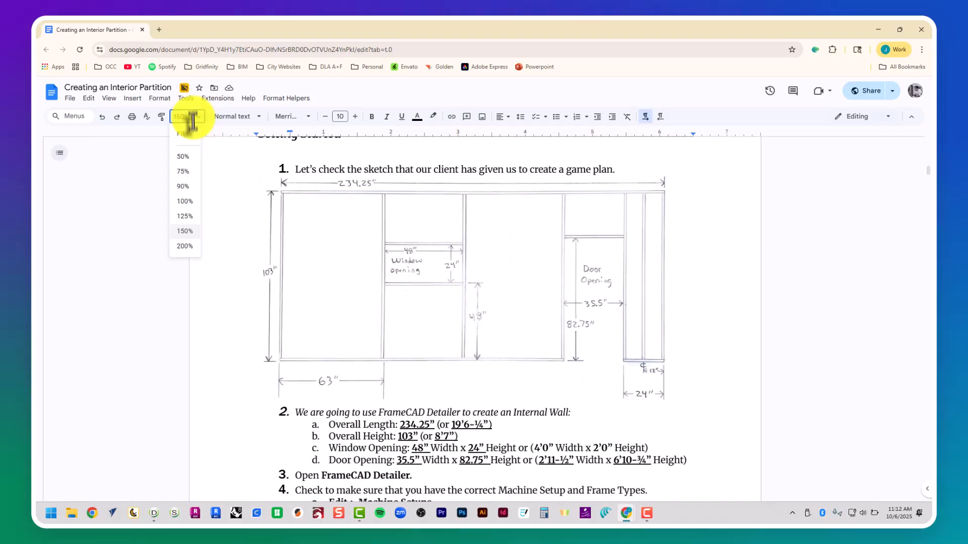
click(177, 254)
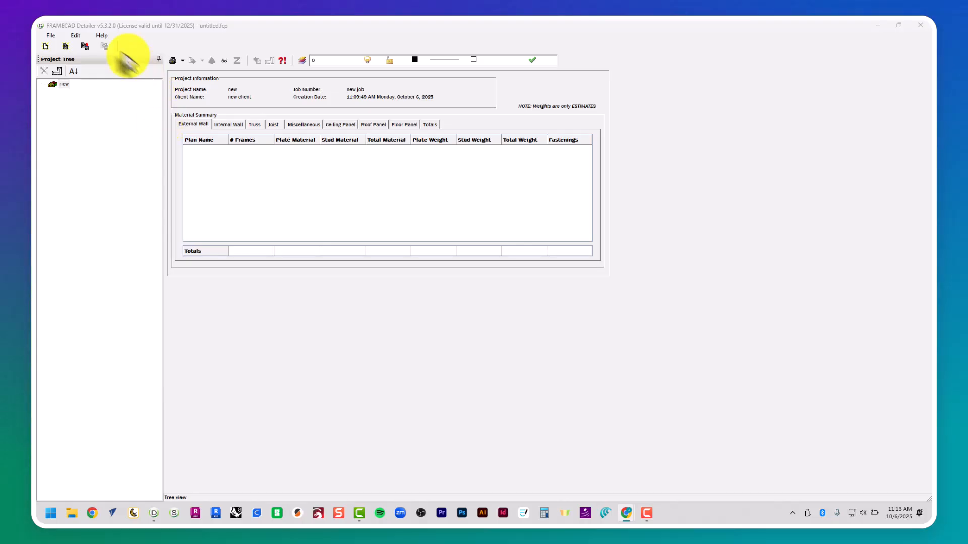
- Switch to FRAMECAD Detailer and review the section setups of the F325iT machine
click(77, 35)
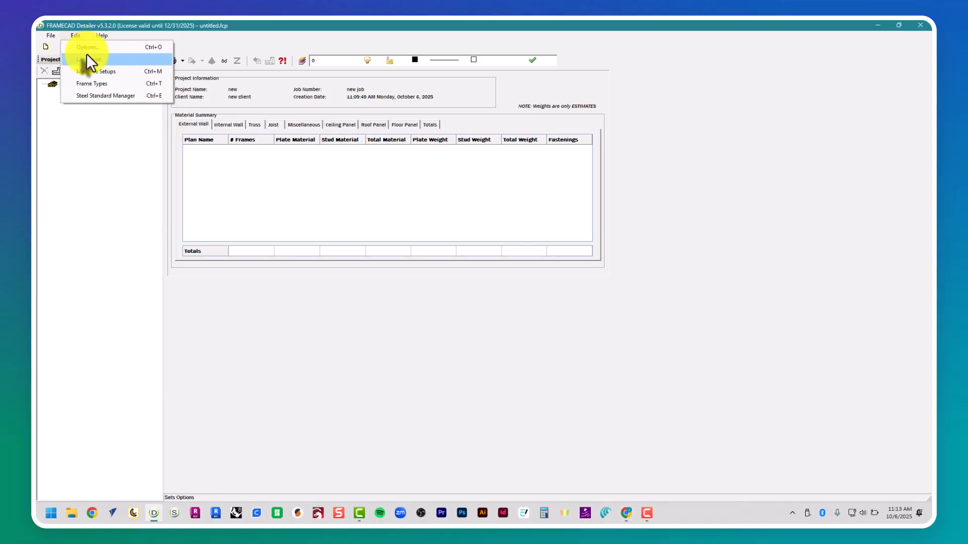
click(94, 74)
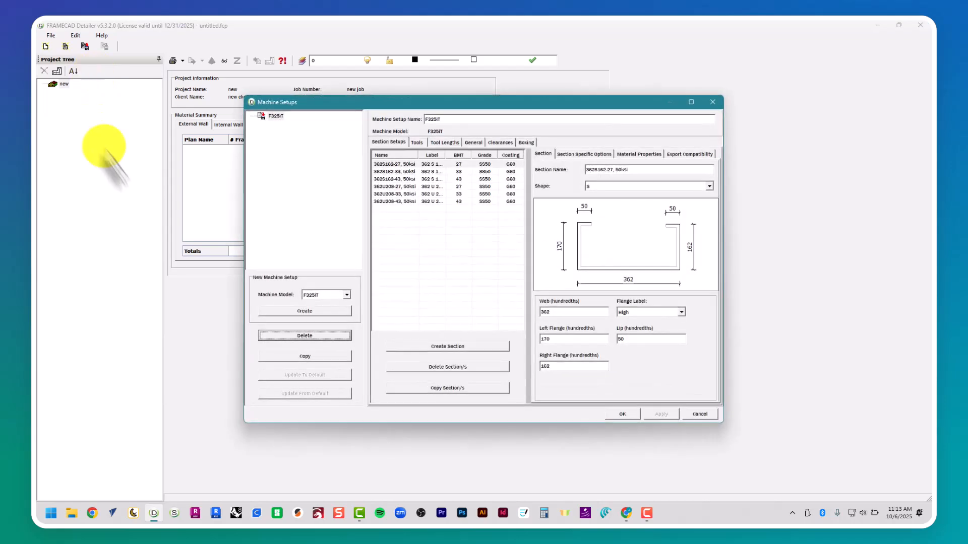
click(281, 117)
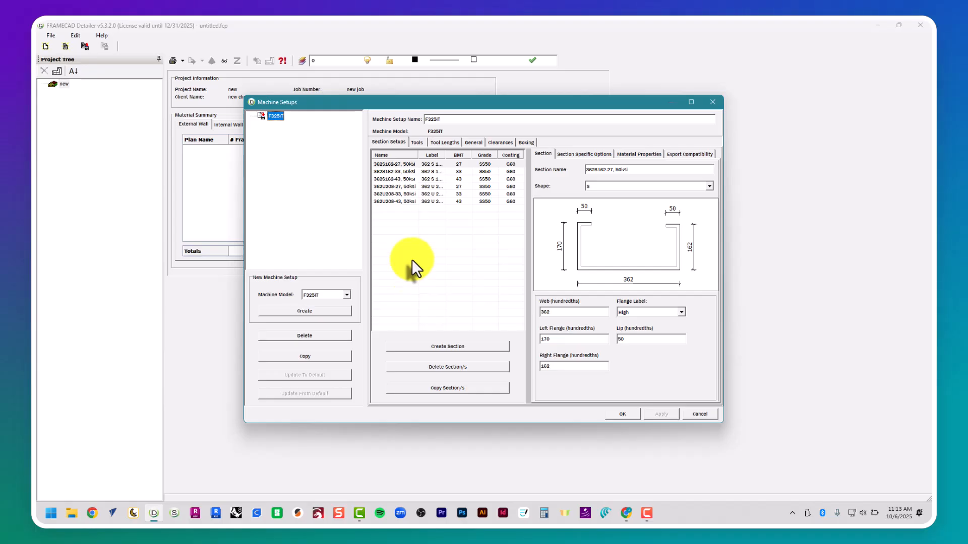
click(715, 101)
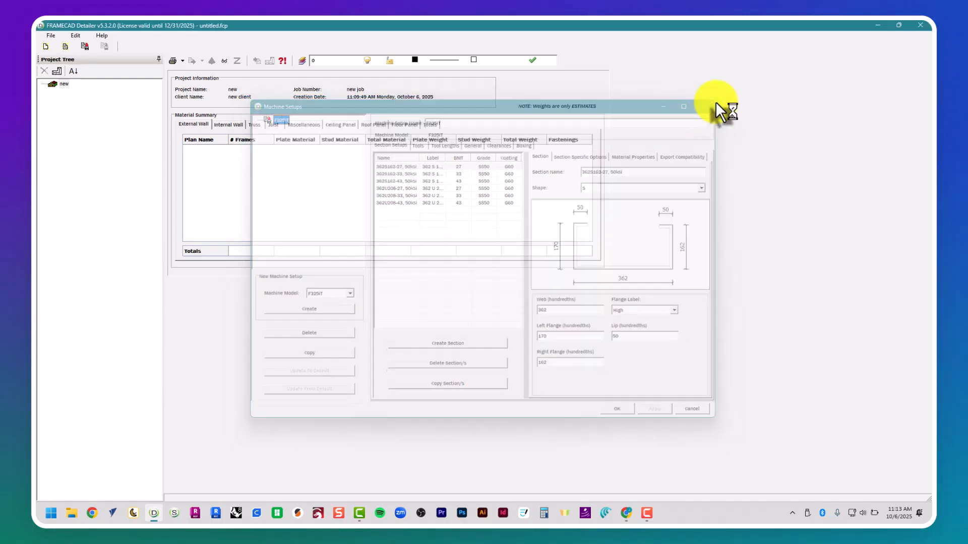
- Review the available frame types in the Frame Type Manager
click(76, 36)
click(104, 82)
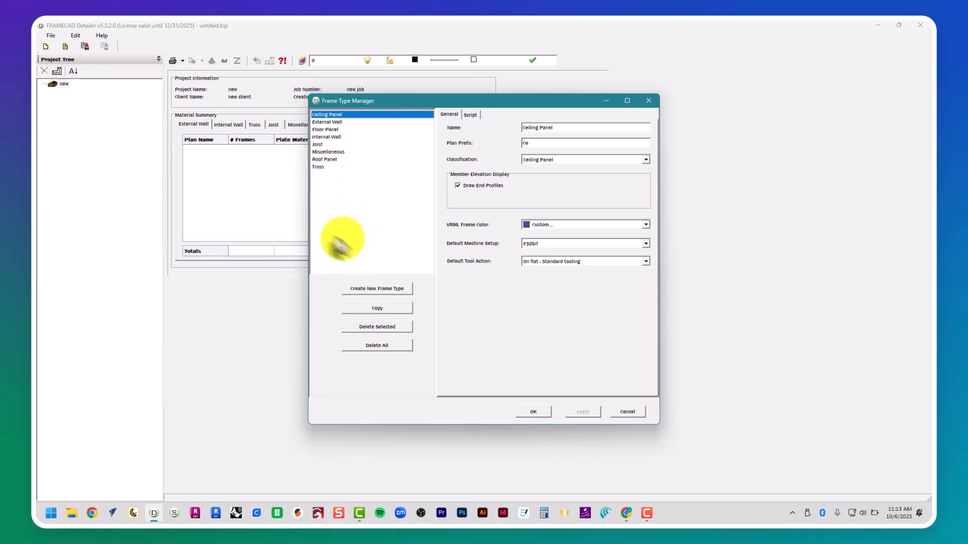
click(527, 412)
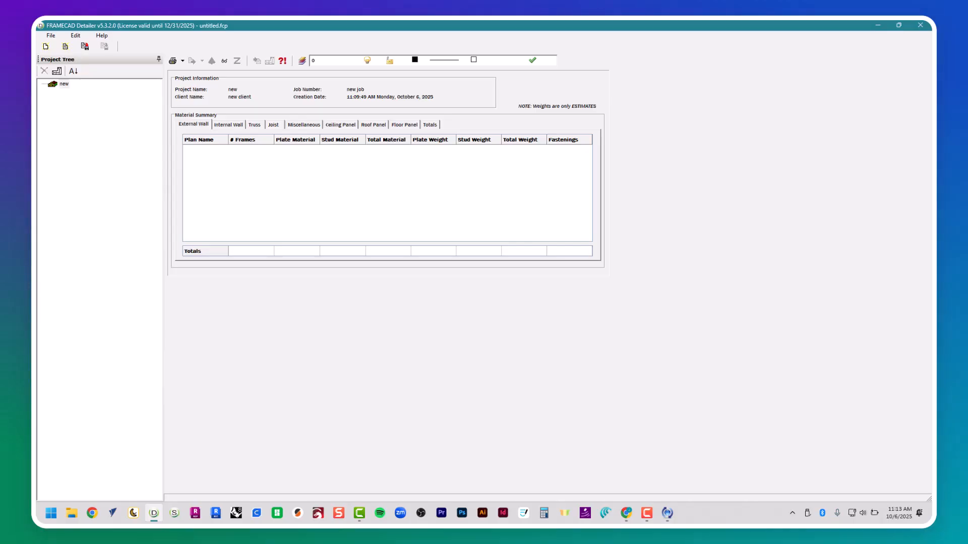
- Start a new project and make sure the units in the general default settings are Imperial
click(49, 36)
click(49, 46)
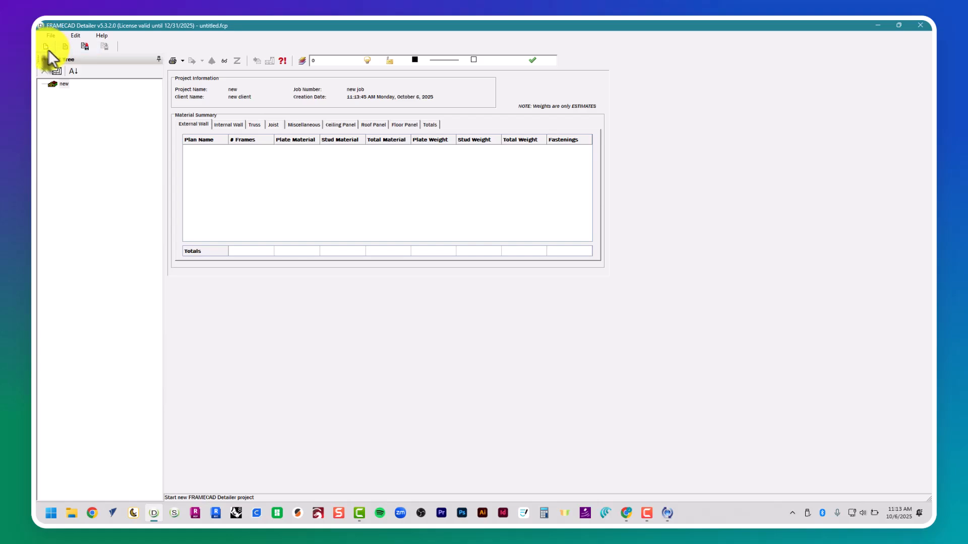
click(73, 35)
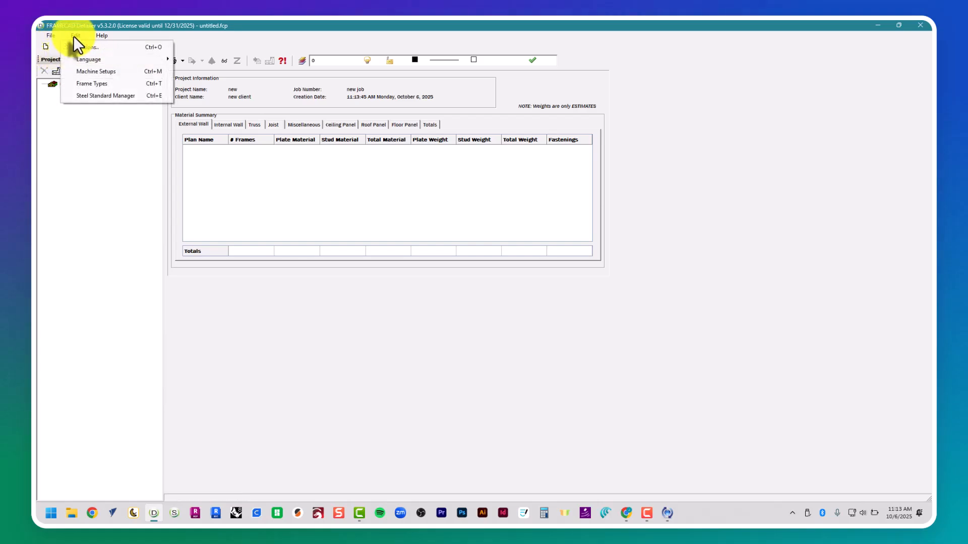
click(112, 49)
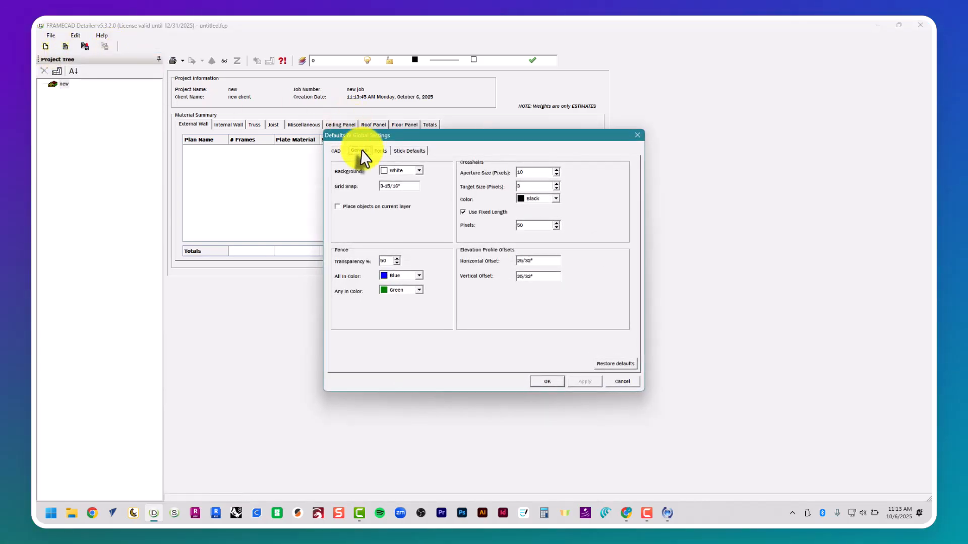
click(359, 150)
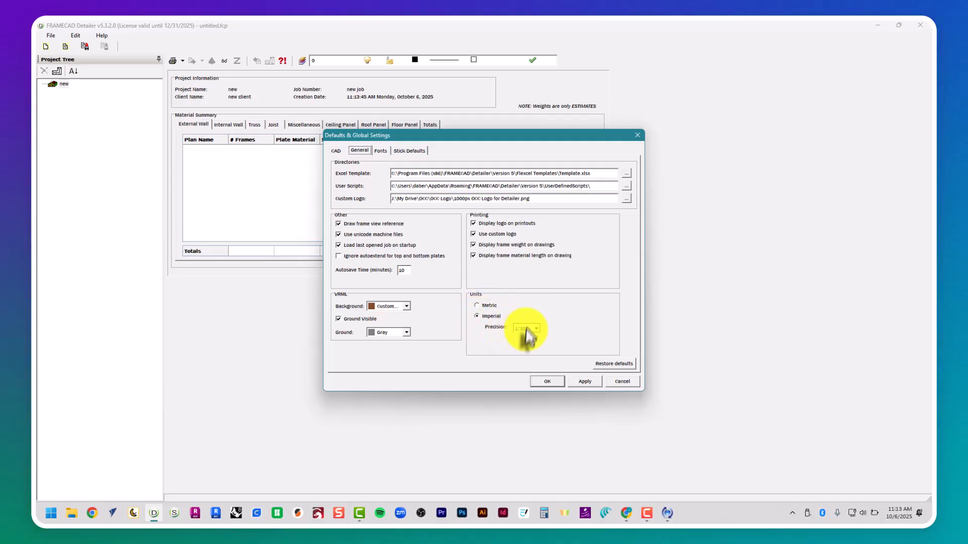
click(543, 386)
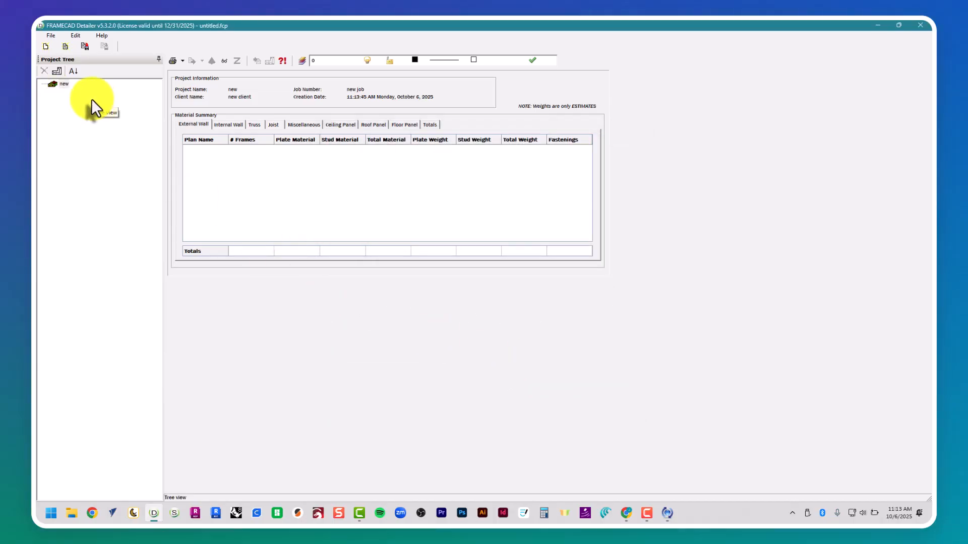
- Name the project as the client's wall, fill in the client's name, and set the job number to 001 in the project properties
right_click(66, 85)
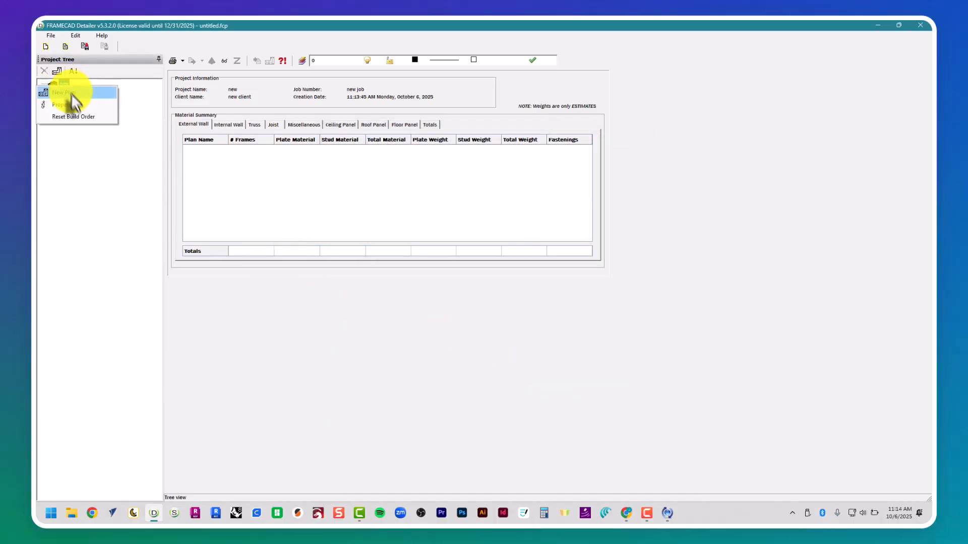
click(74, 106)
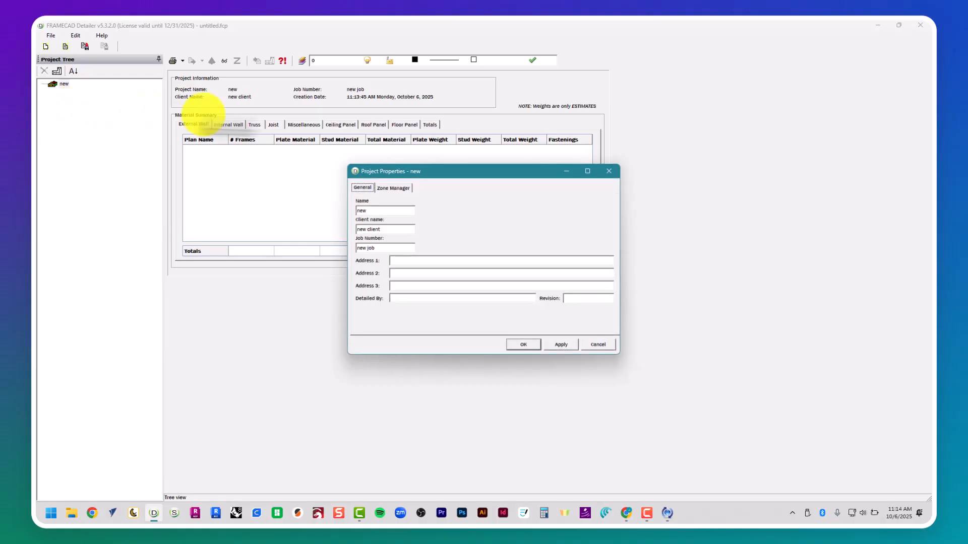
drag(380, 210, 312, 208)
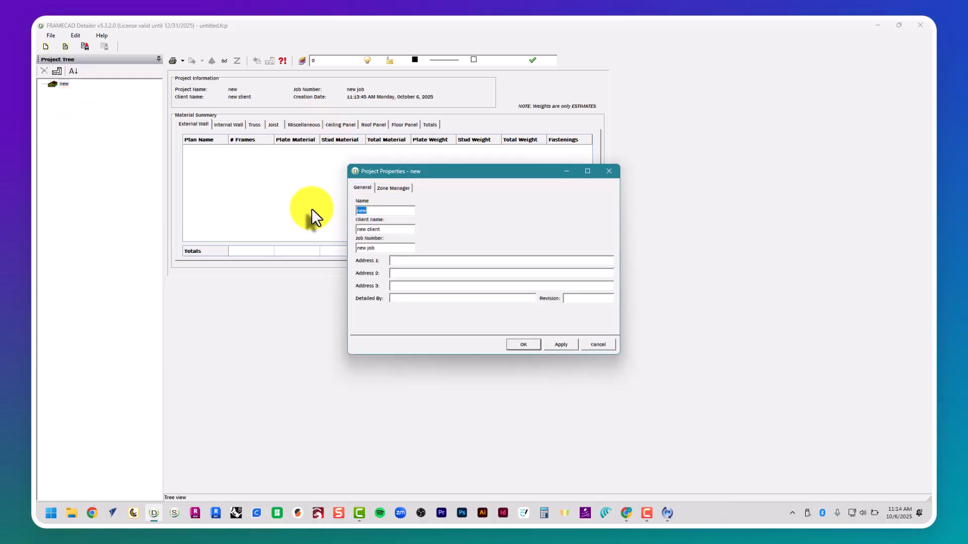
text(Tom's Wall)
key(Tab)
text(Tom)
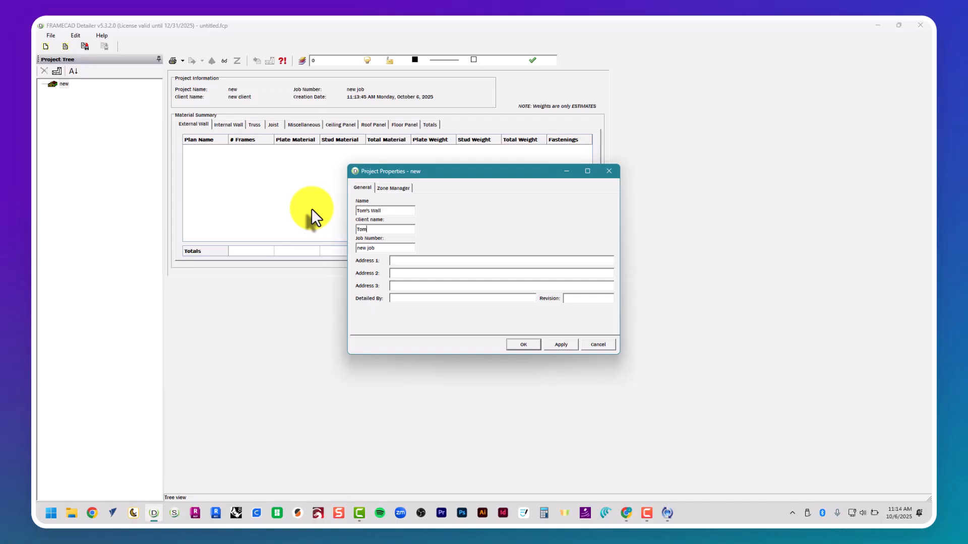
key(Tab)
text(001)
key(Tab)
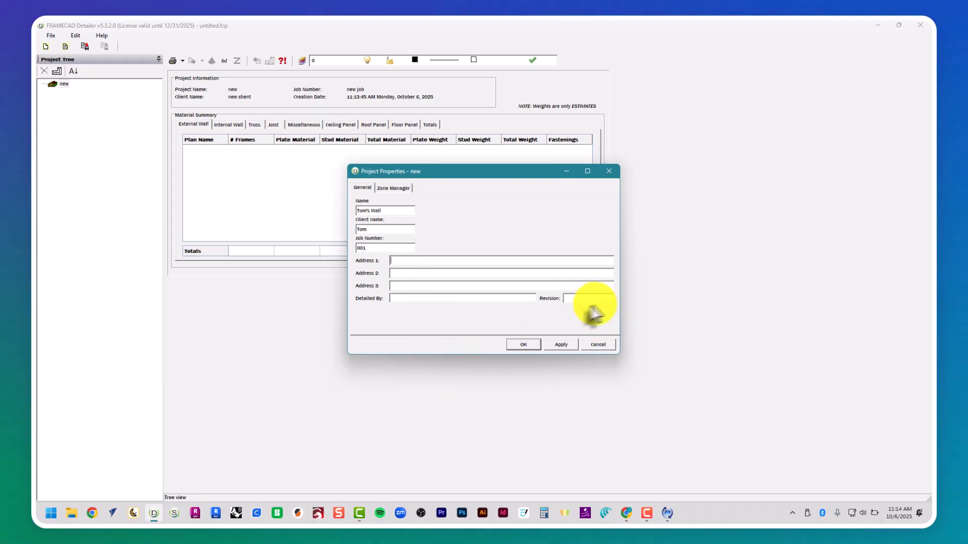
click(522, 345)
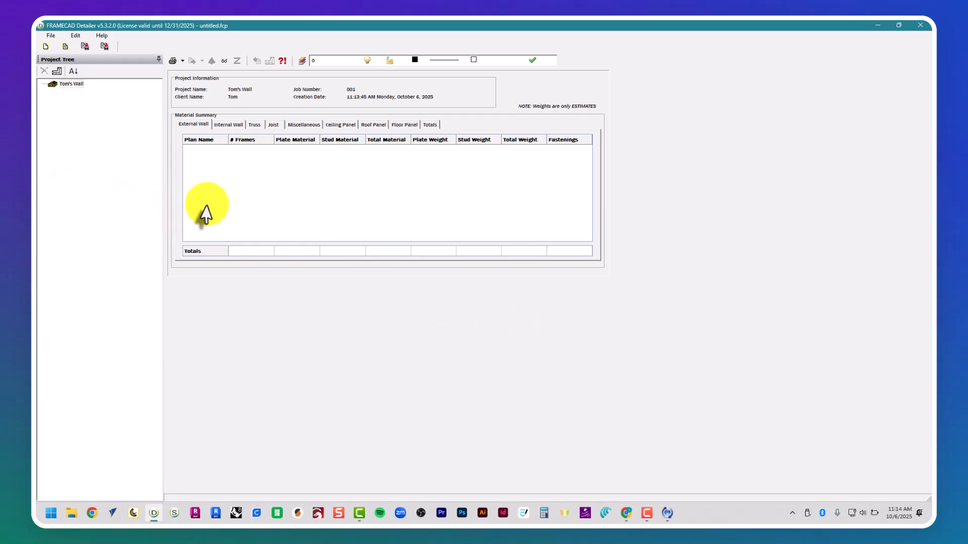
- Add a new plan to the project and name it Wall
click(59, 71)
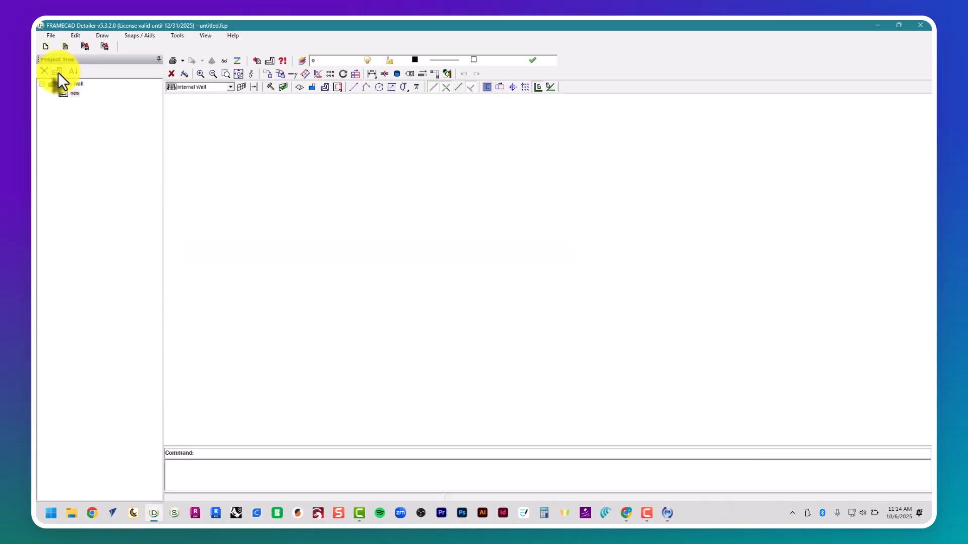
right_click(74, 92)
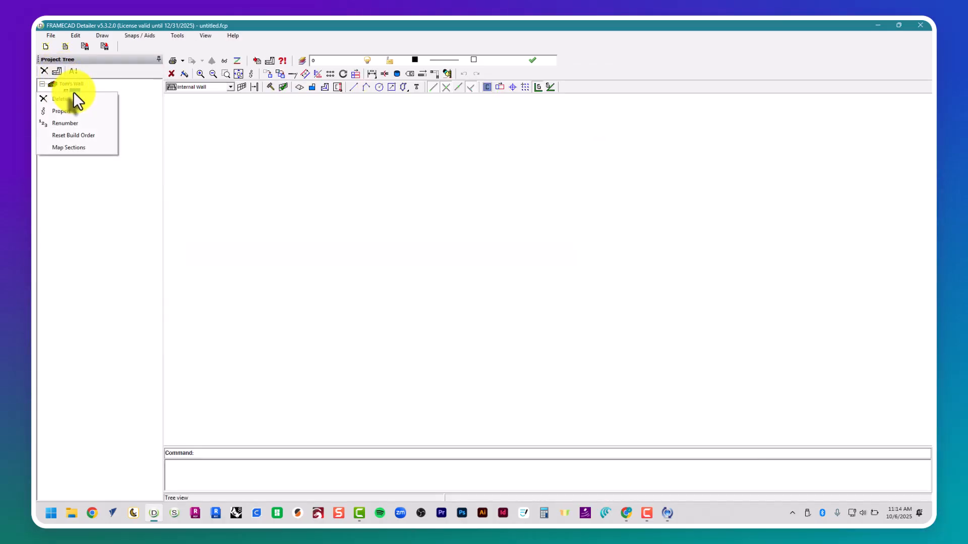
click(78, 111)
drag(328, 163, 270, 163)
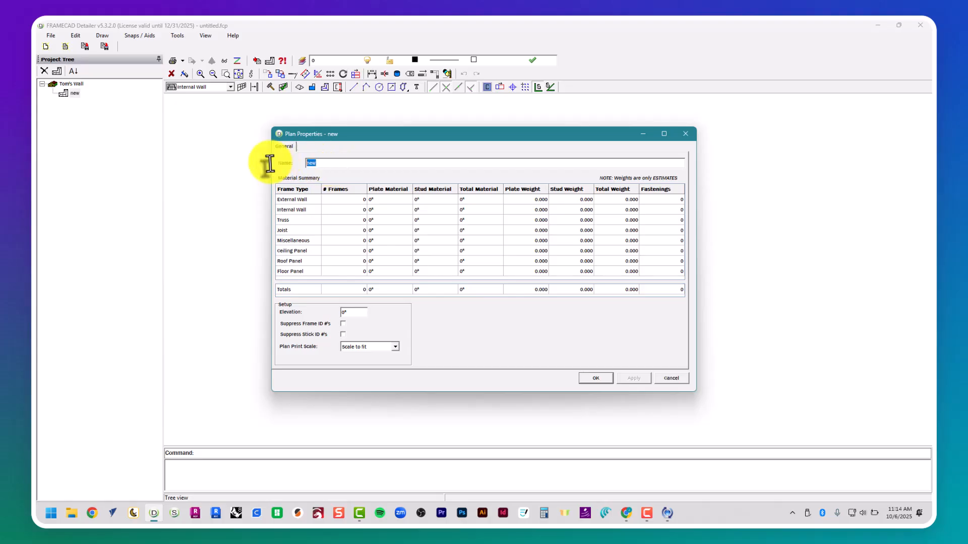
text(Wall)
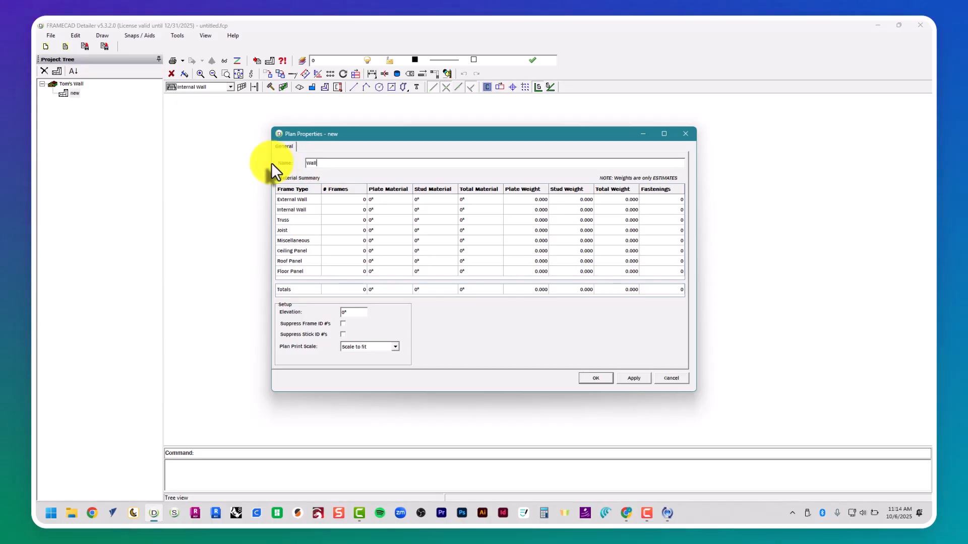
drag(353, 312, 328, 312)
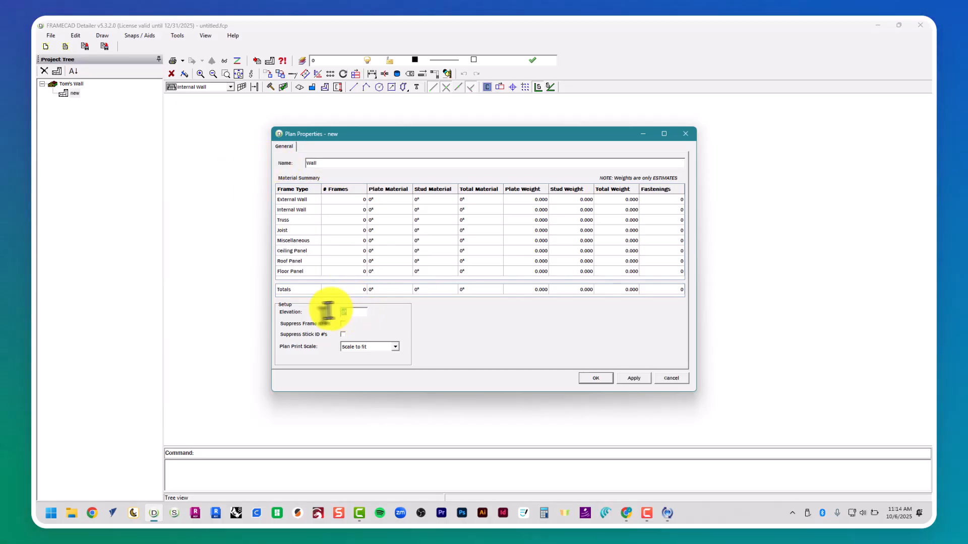
click(596, 379)
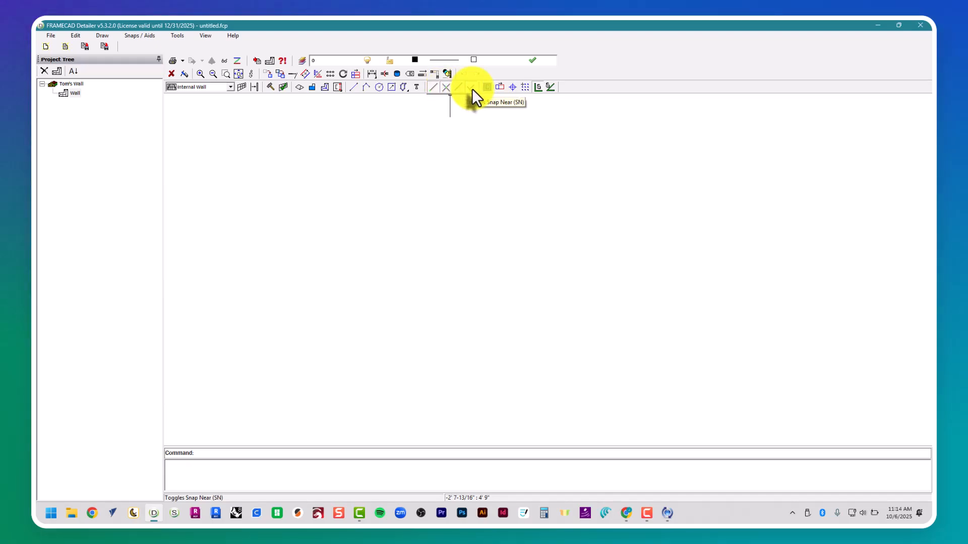
- Place an internal wall frame starting at 0,0 with a length of 234.25", gripping the stick on the side above the line
click(536, 86)
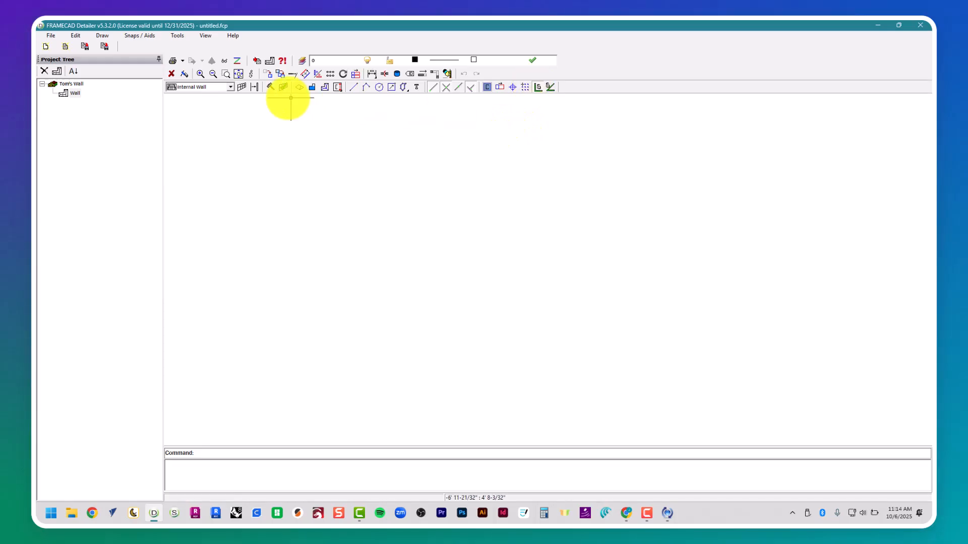
click(230, 87)
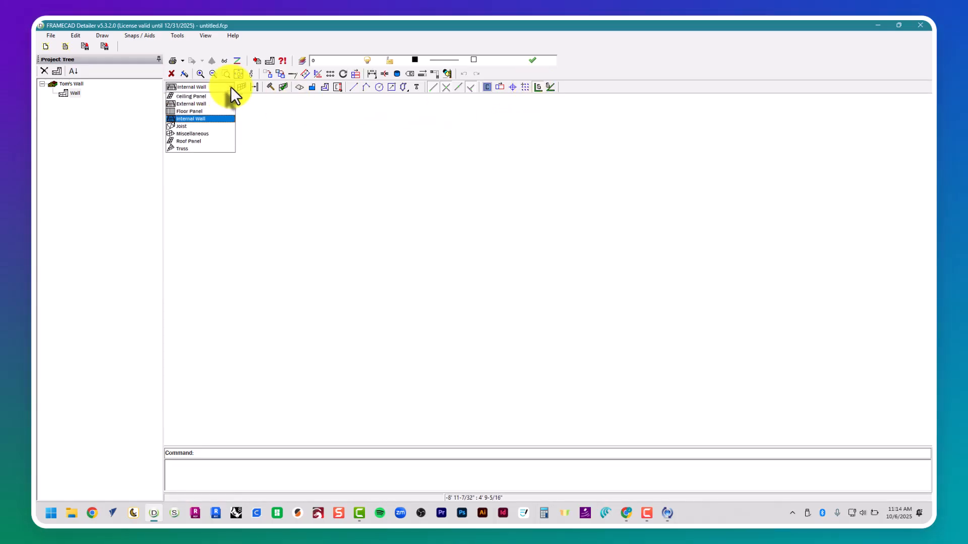
click(231, 87)
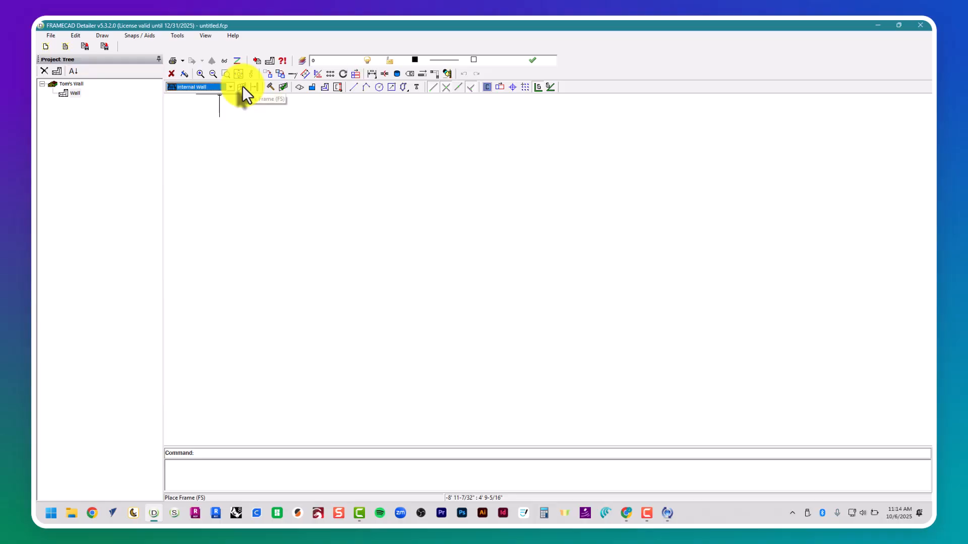
click(242, 86)
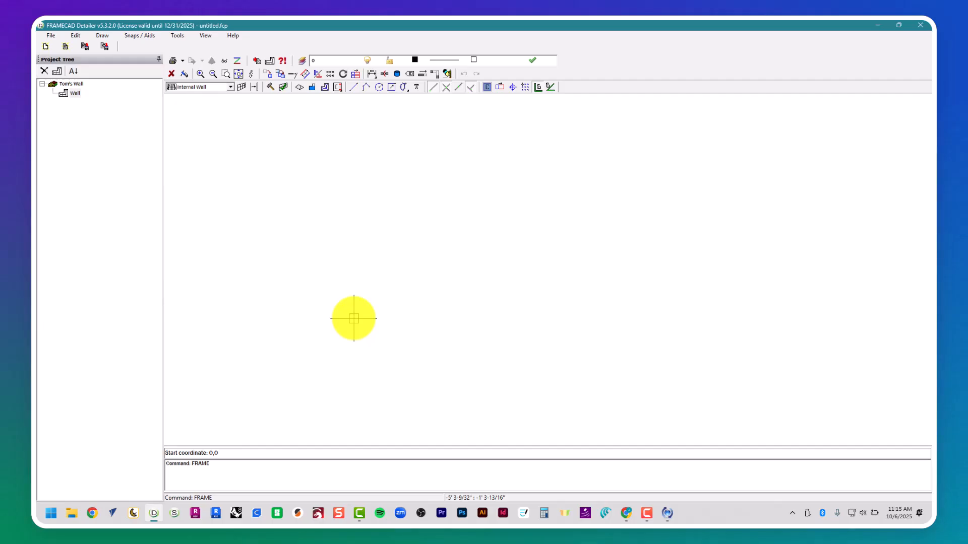
key(Return)
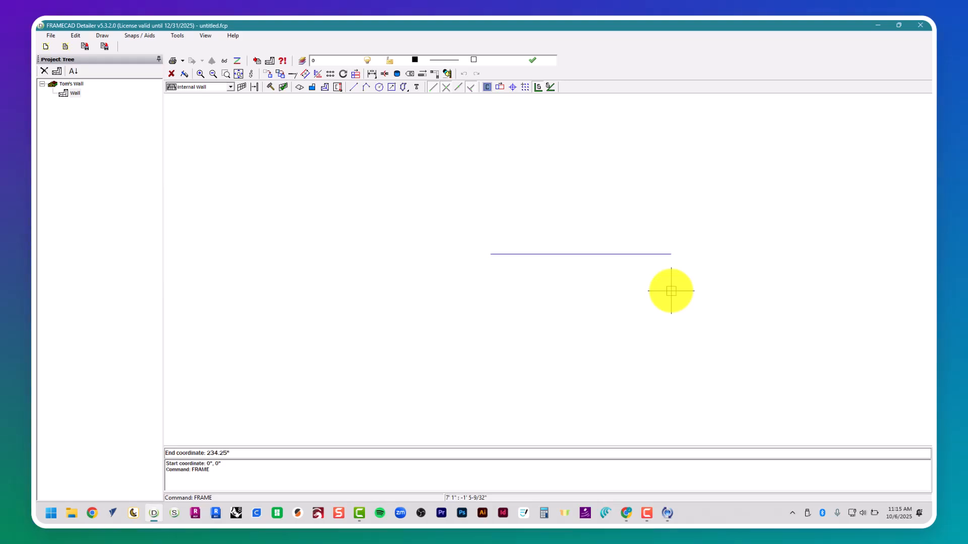
key(Return)
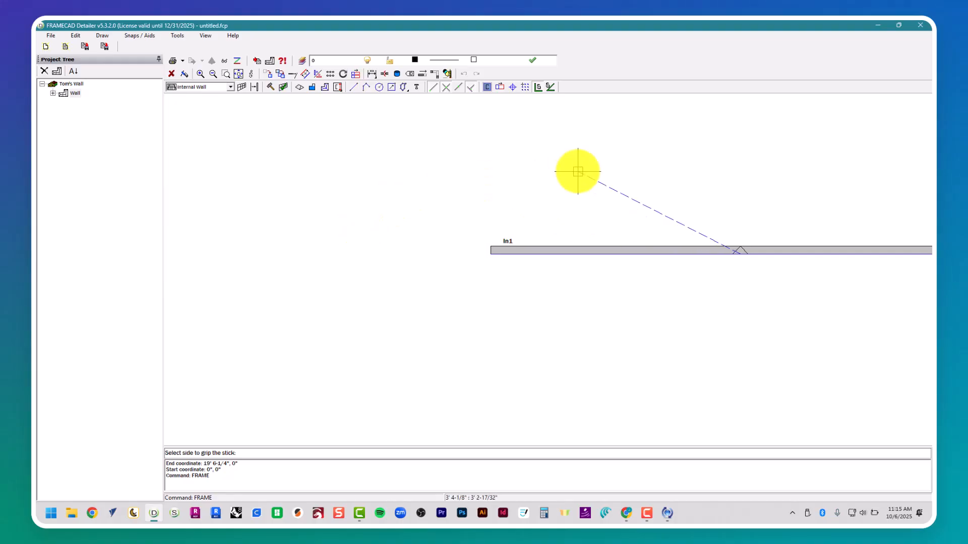
click(764, 158)
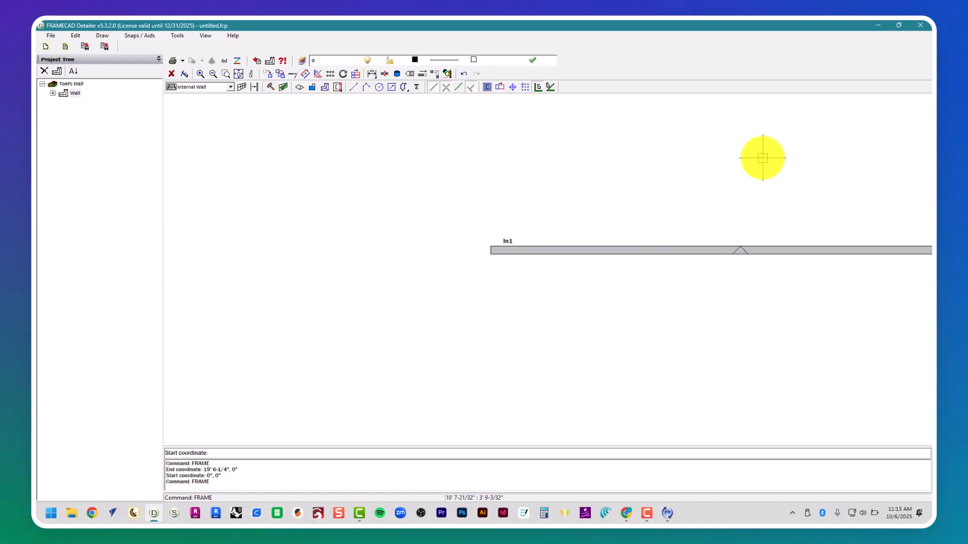
middle_drag(513, 150, 511, 150)
middle_click(511, 151)
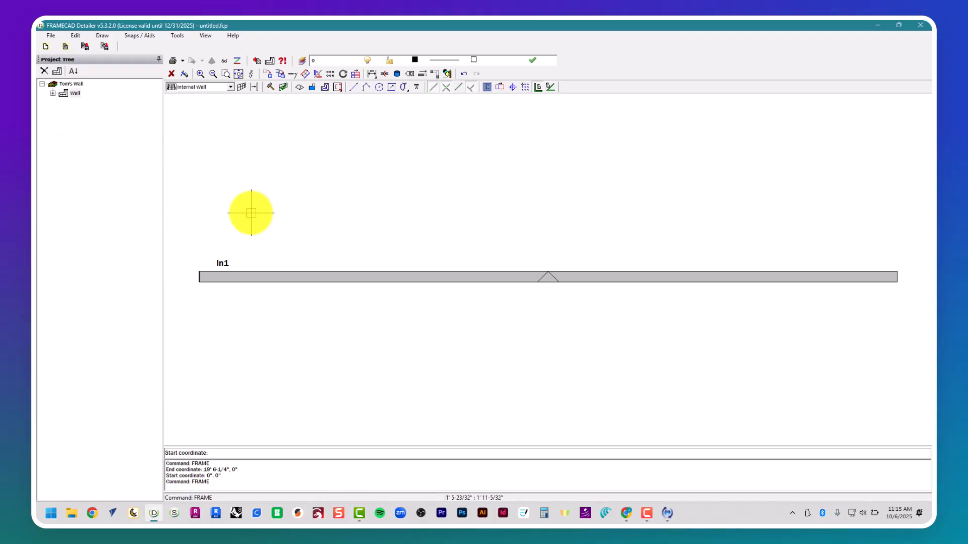
key(Escape)
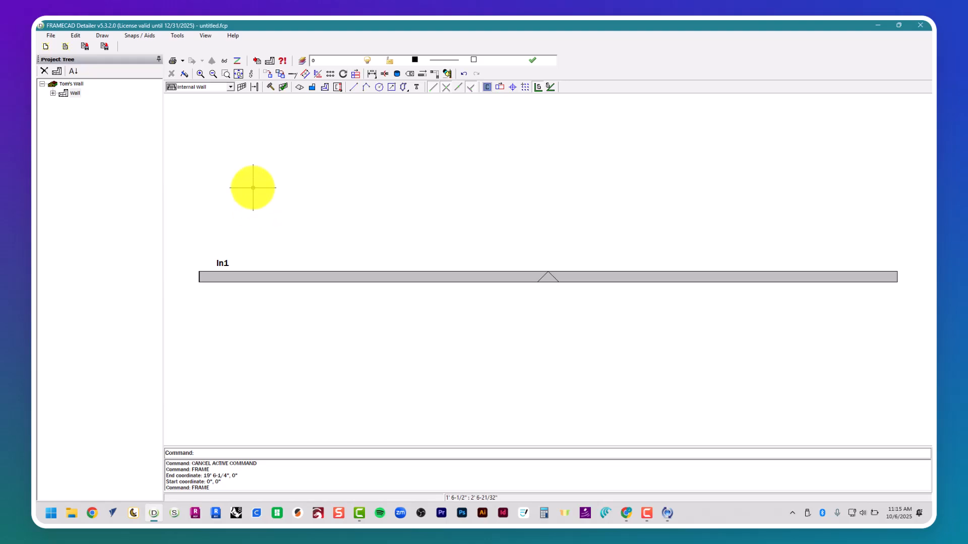
- Open the properties of the placed wall frame and set its height to 103"
click(582, 509)
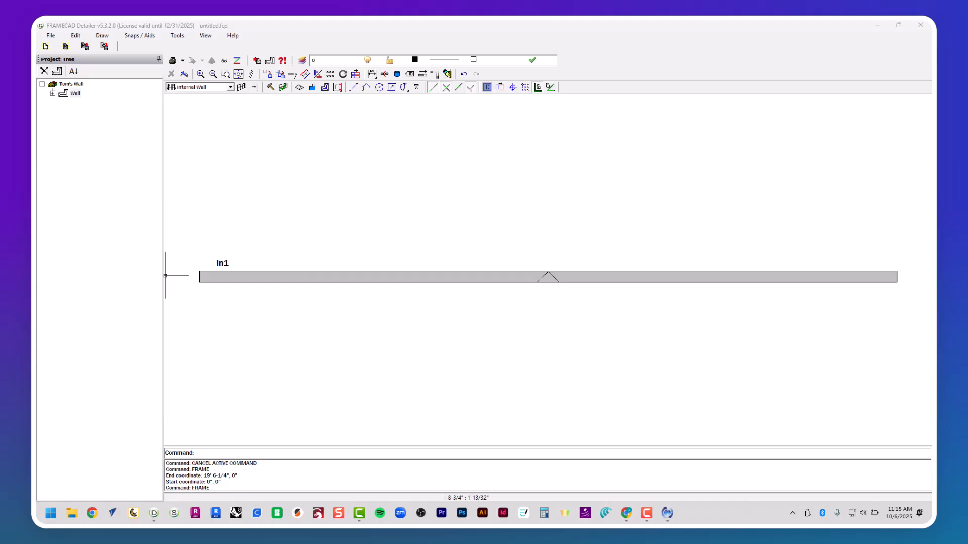
right_click(237, 279)
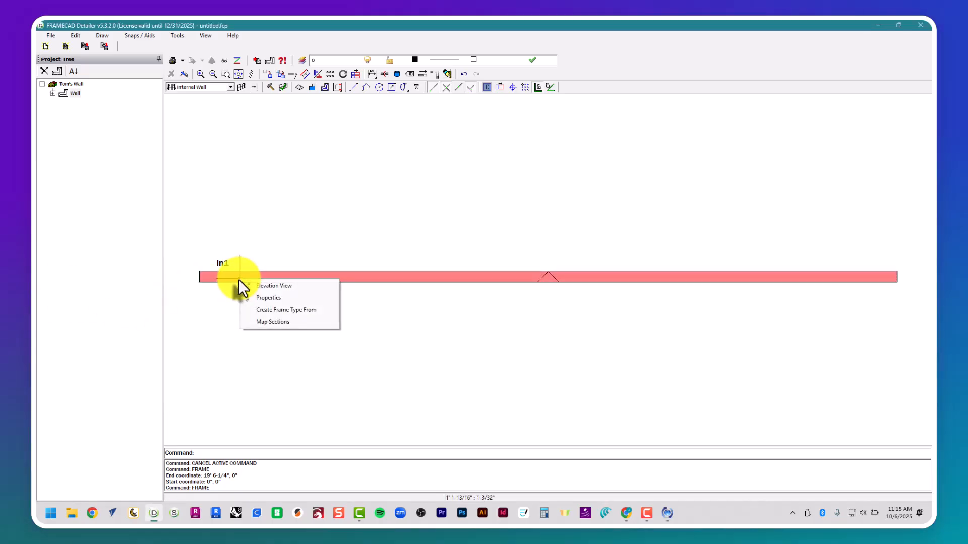
click(263, 300)
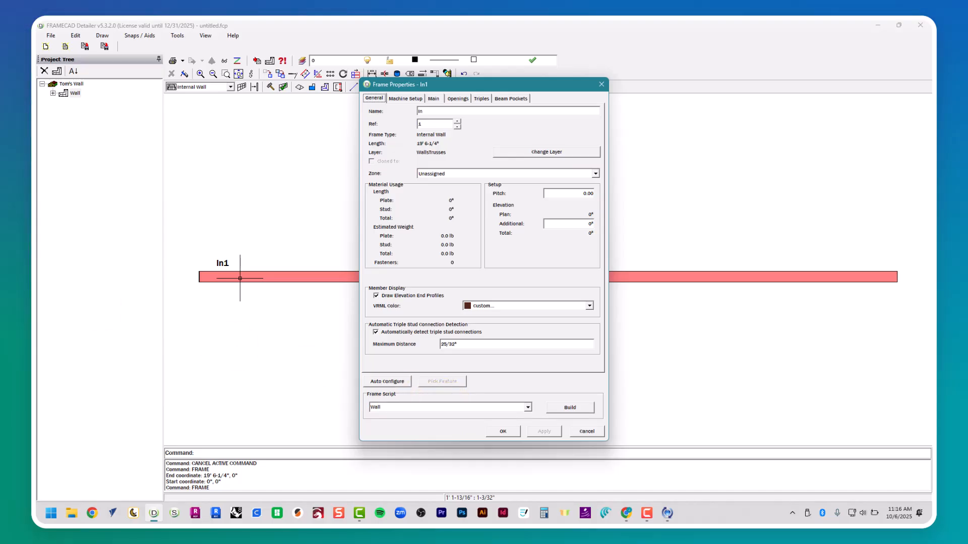
click(433, 99)
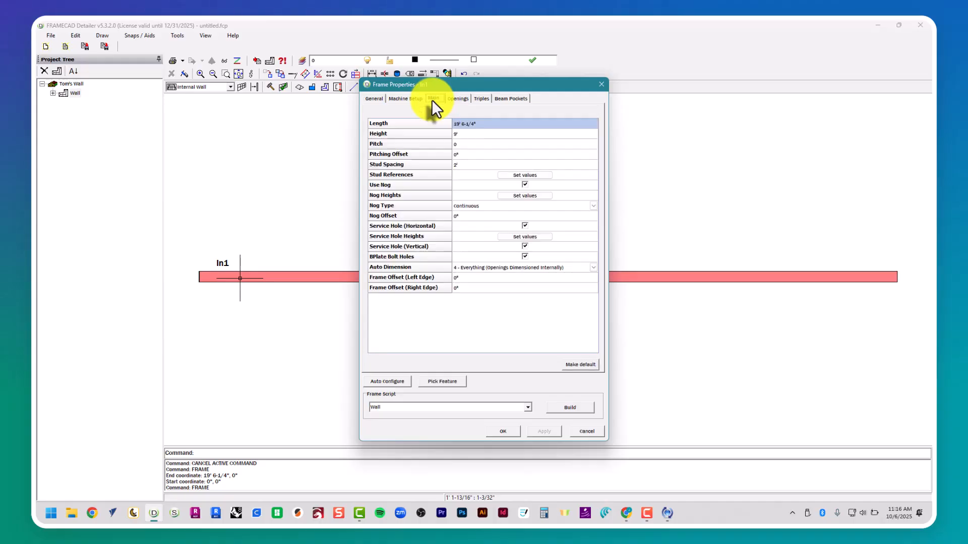
click(465, 135)
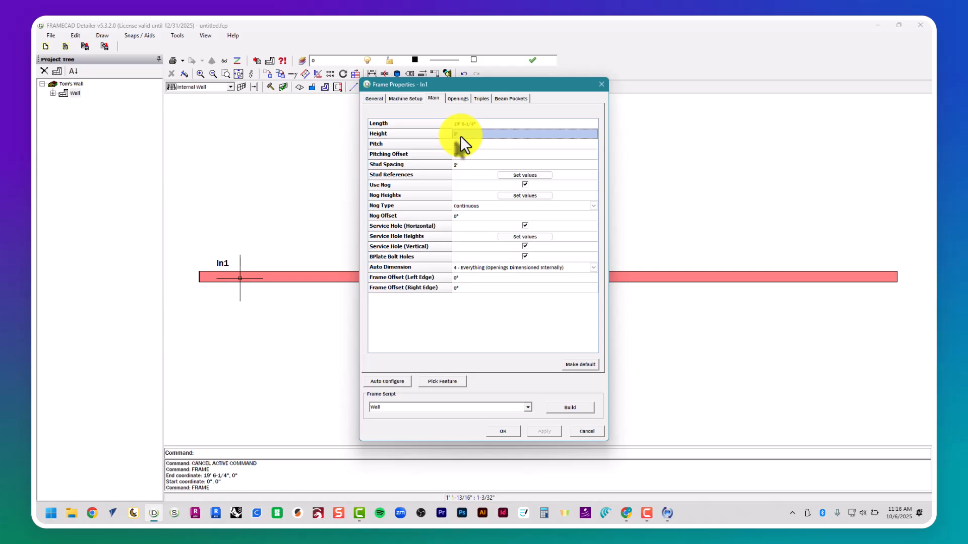
text(103")
key(Tab)
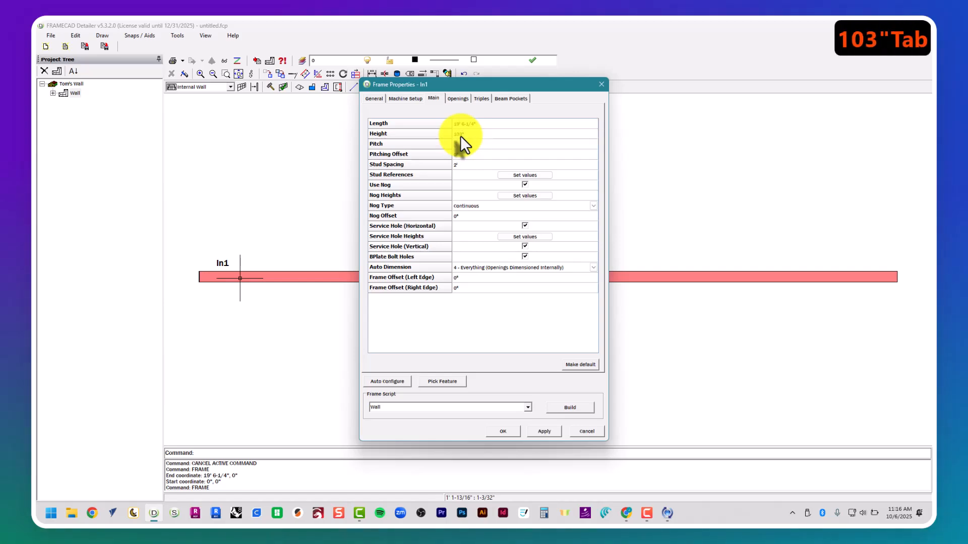
- Disable the nog and both the horizontal and vertical service holes for the wall frame
key(Tab)
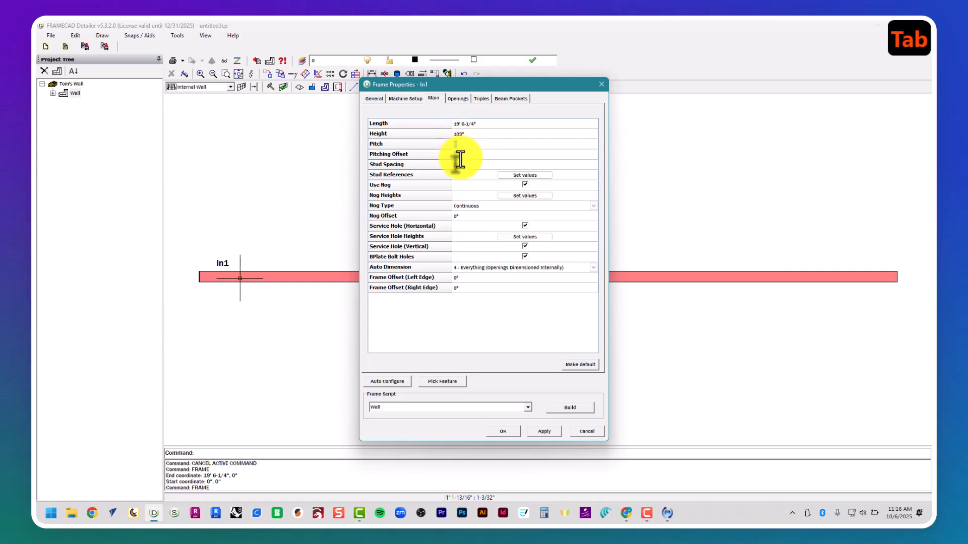
key(Tab)
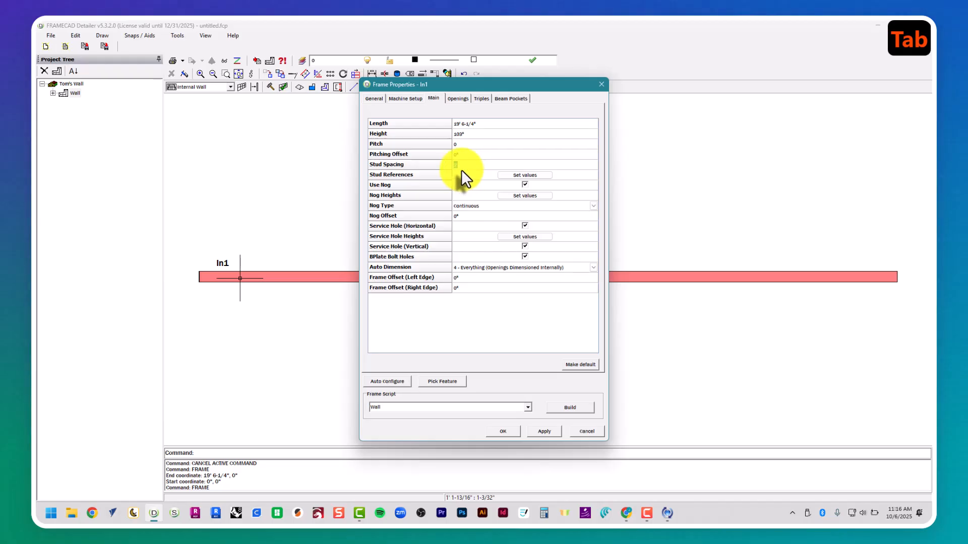
key(Tab)
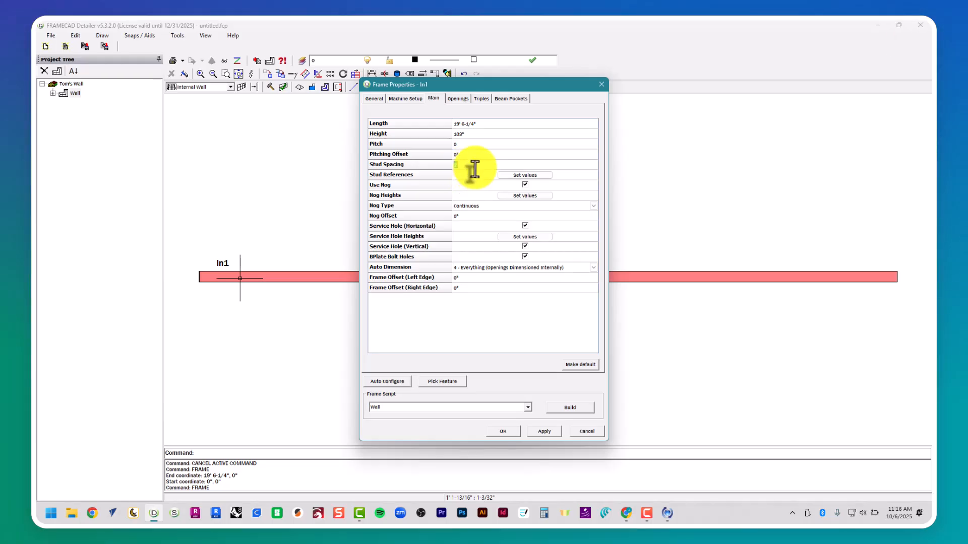
key(Tab)
key(Tab)
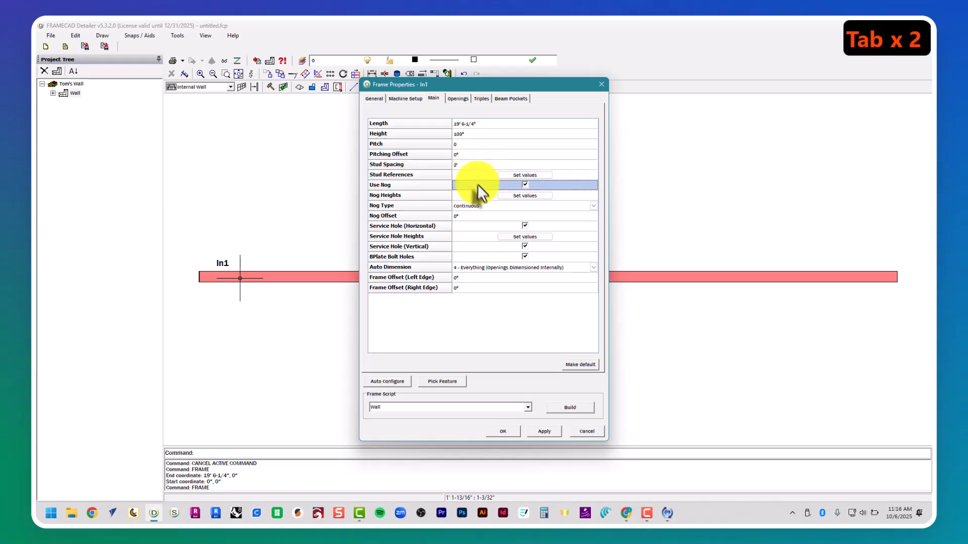
click(525, 184)
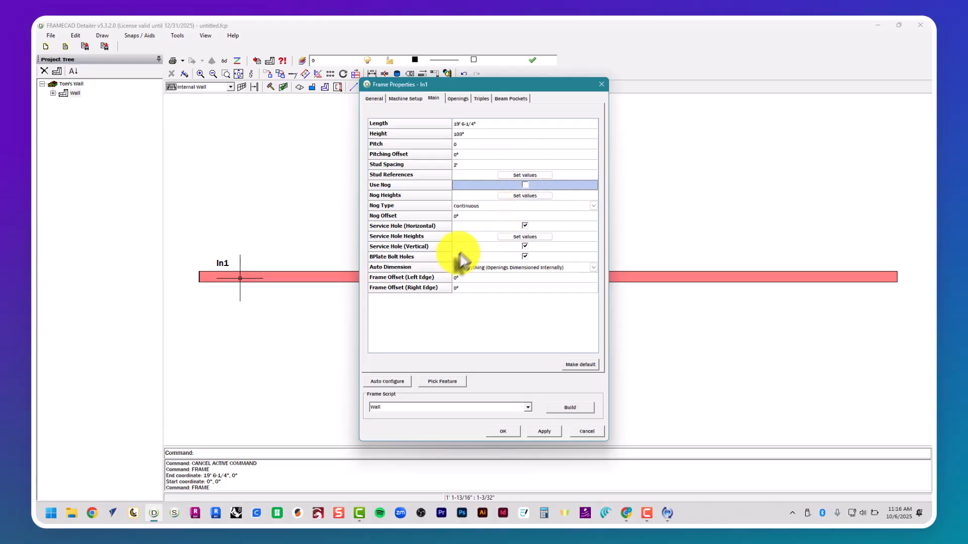
click(527, 226)
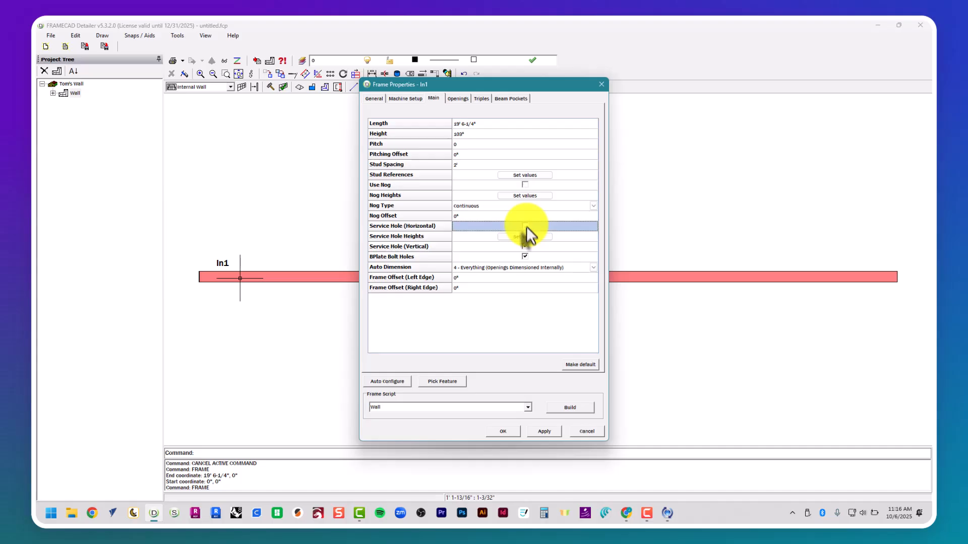
click(524, 247)
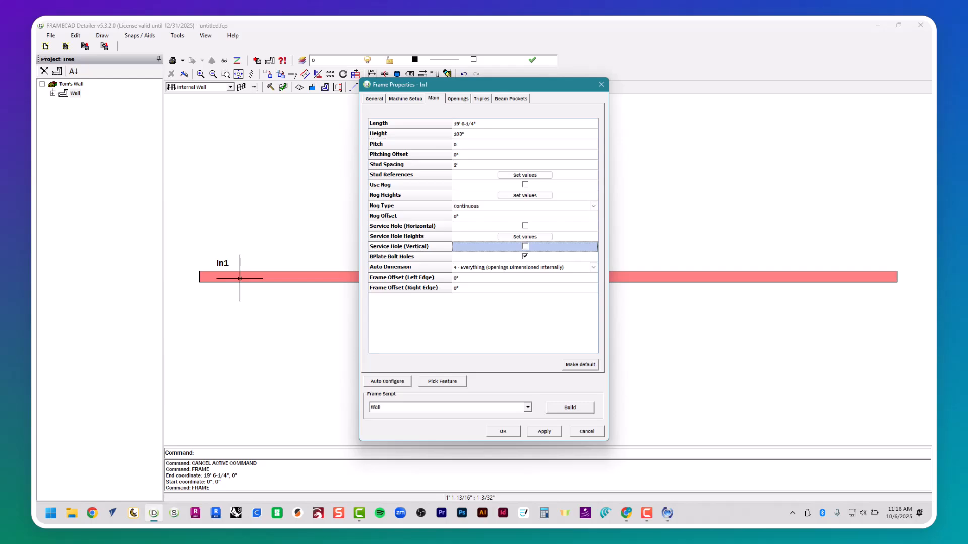
- Check the frame's stud references and make its main settings the default
click(514, 176)
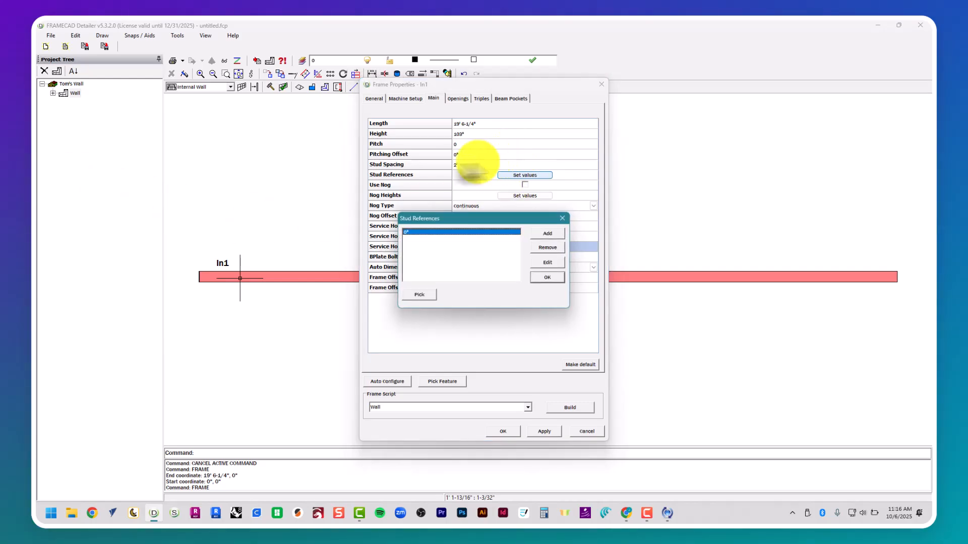
click(561, 277)
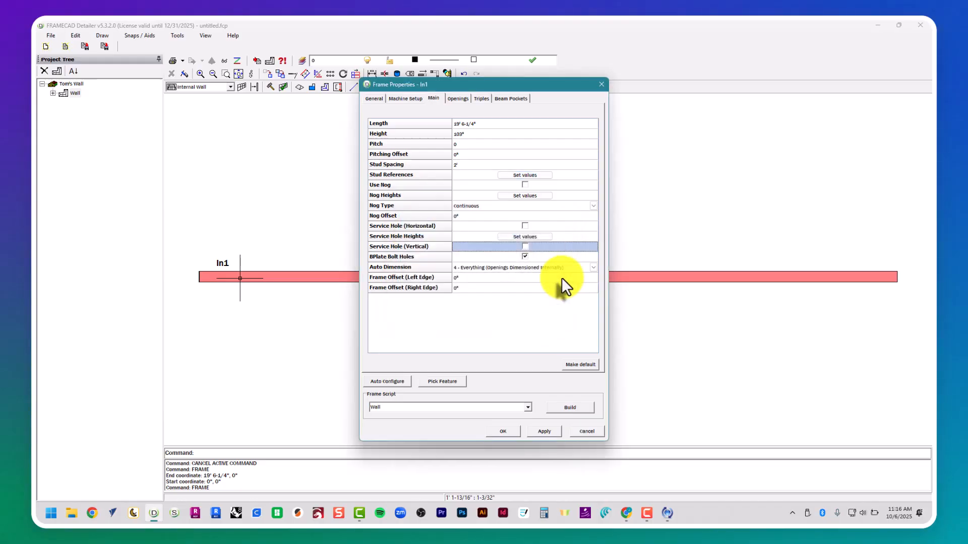
click(578, 364)
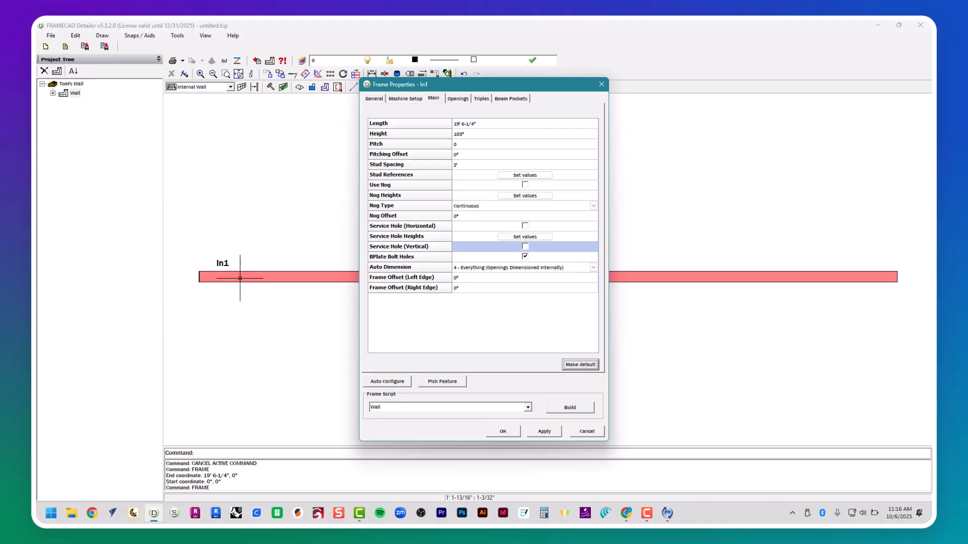
- Add an opening to the wall frame and set its head to 6'
click(457, 99)
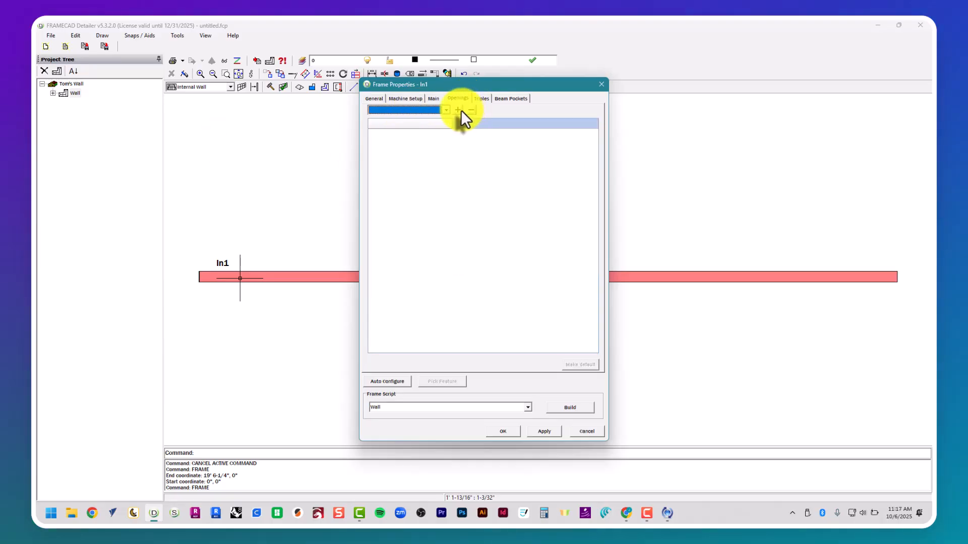
click(458, 111)
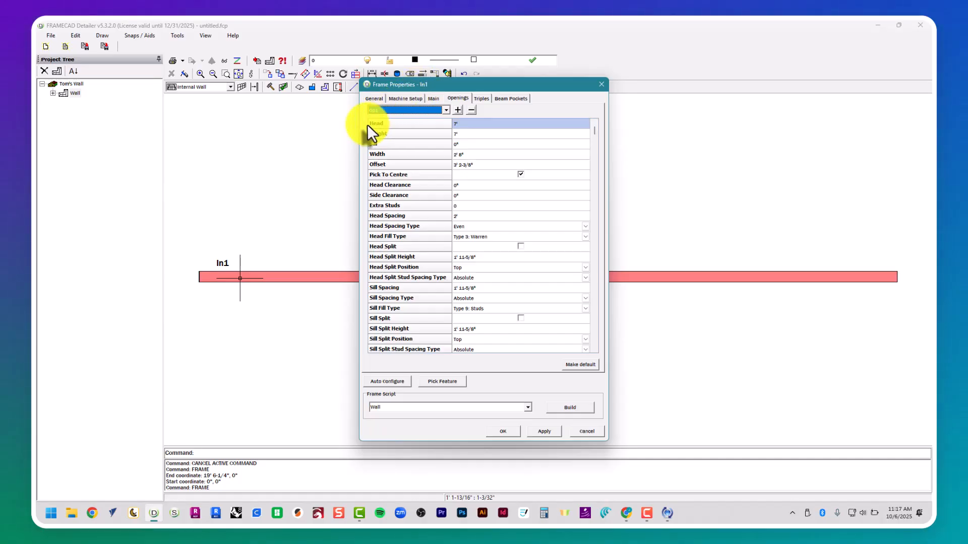
click(480, 125)
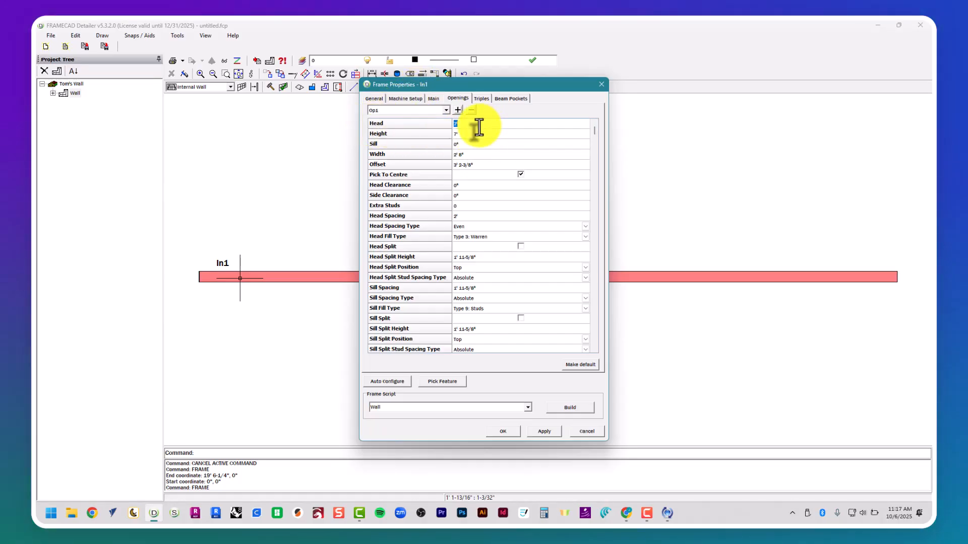
text(6)
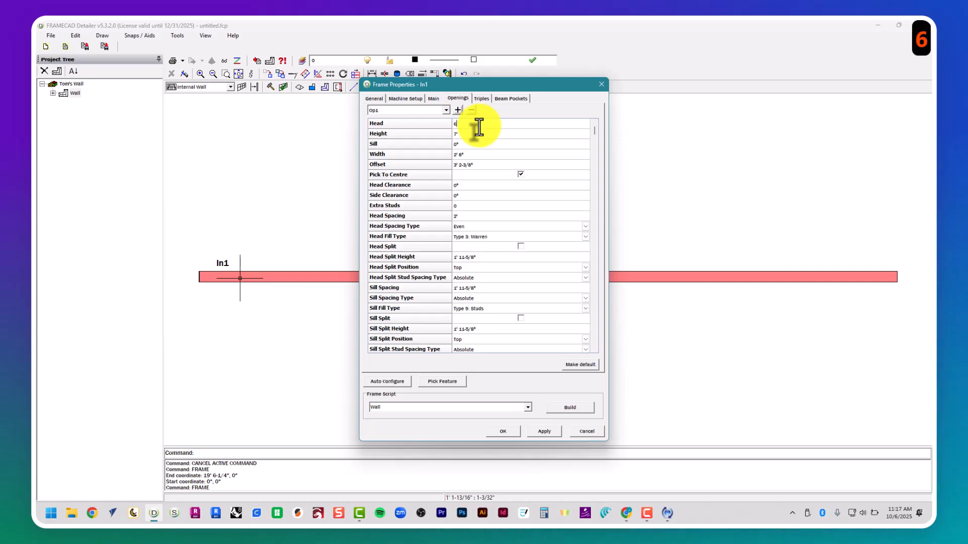
text(')
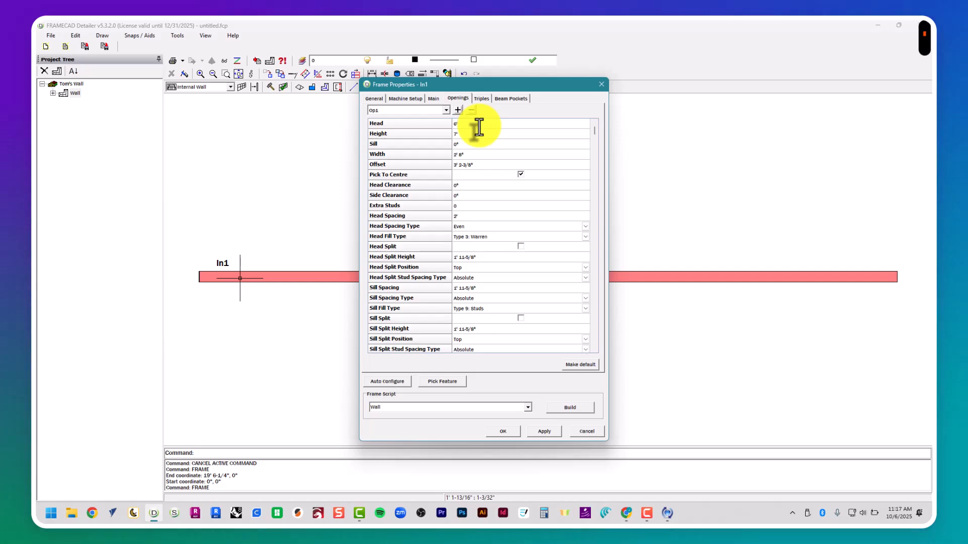
key(Tab)
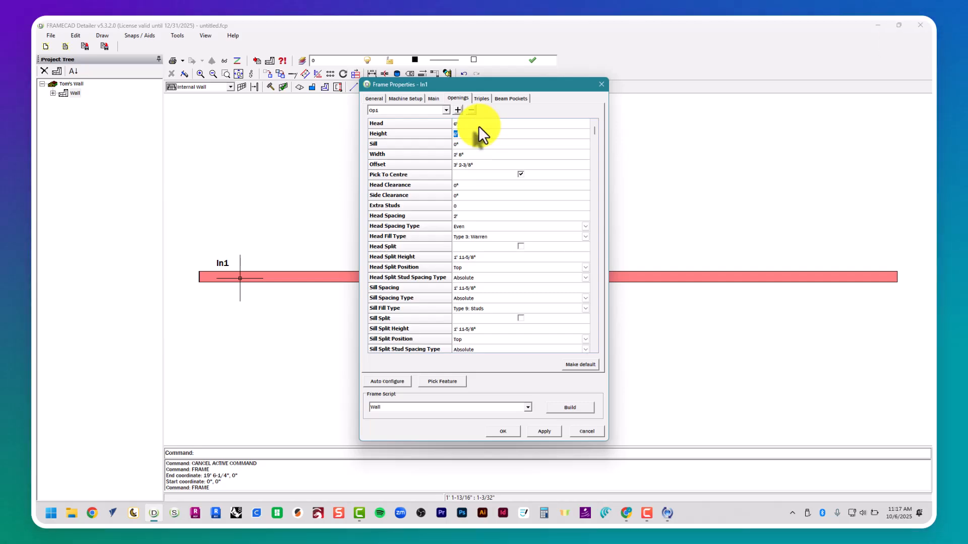
- Set the opening's height to 2', its sill to 4' and its width to 4'
text(2')
key(Tab)
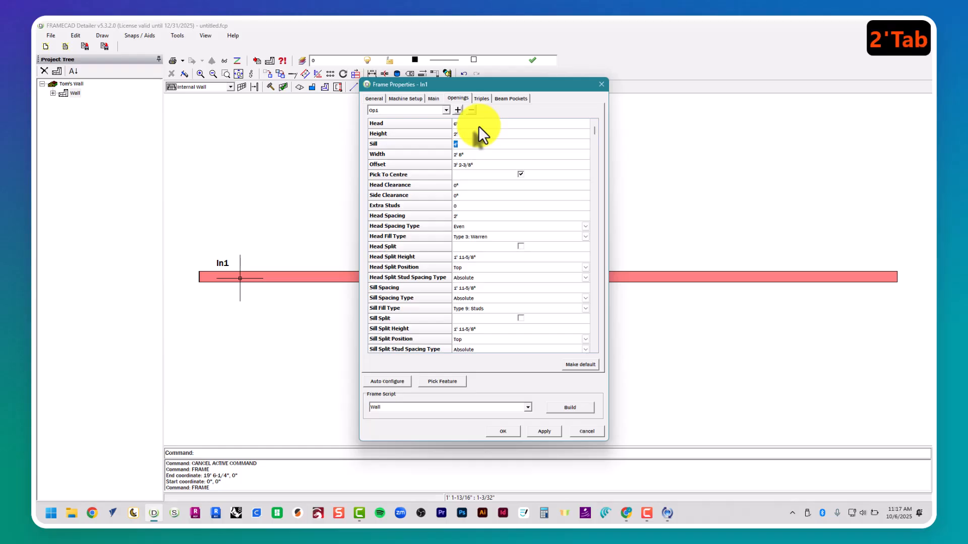
text(4')
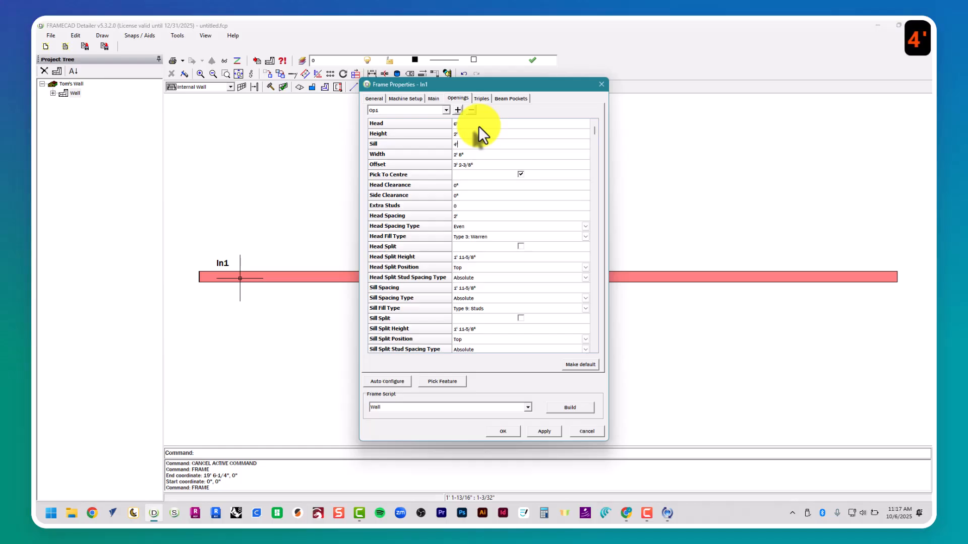
key(Tab)
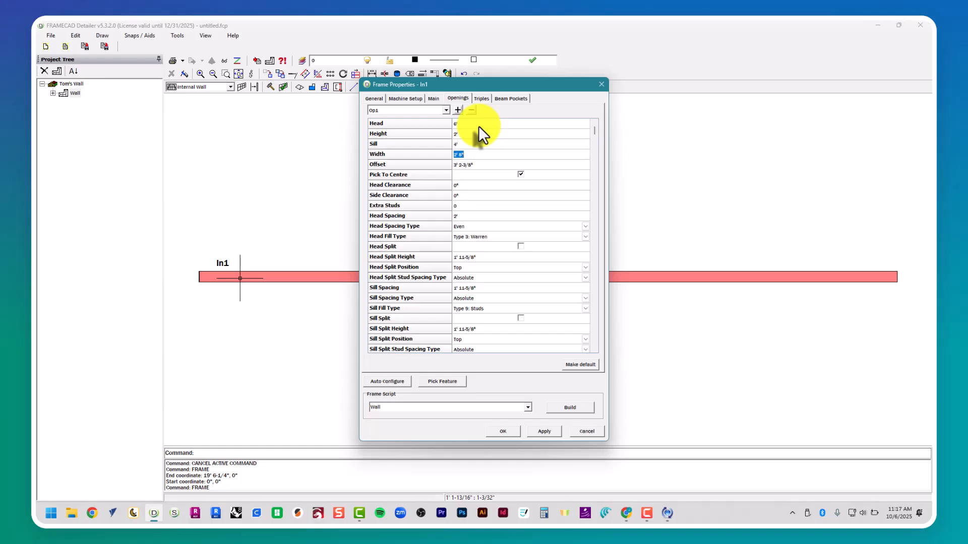
text(4')
key(Tab)
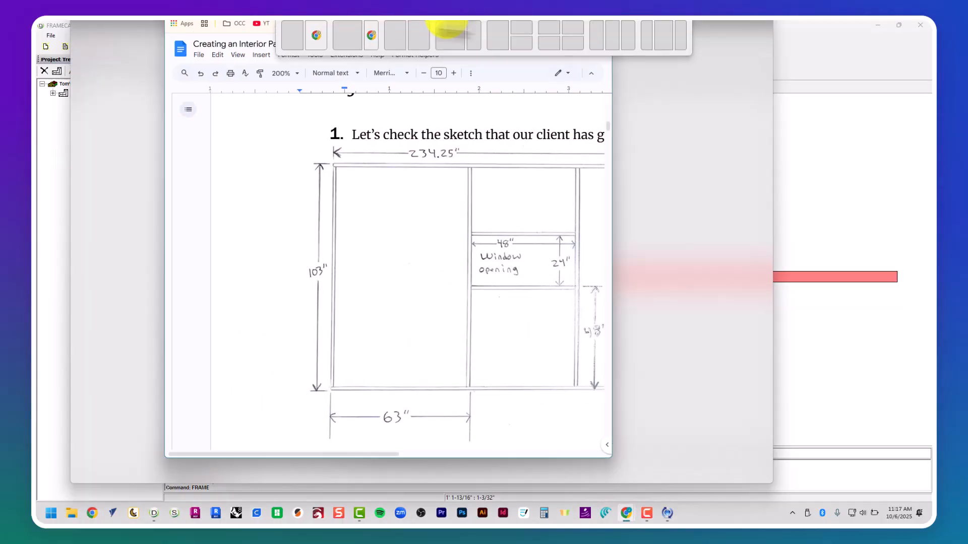
- Check the client's sketch in the Google Docs document, then set the window opening's offset to 103" with Pick To Centre disabled
drag(447, 30, 449, 23)
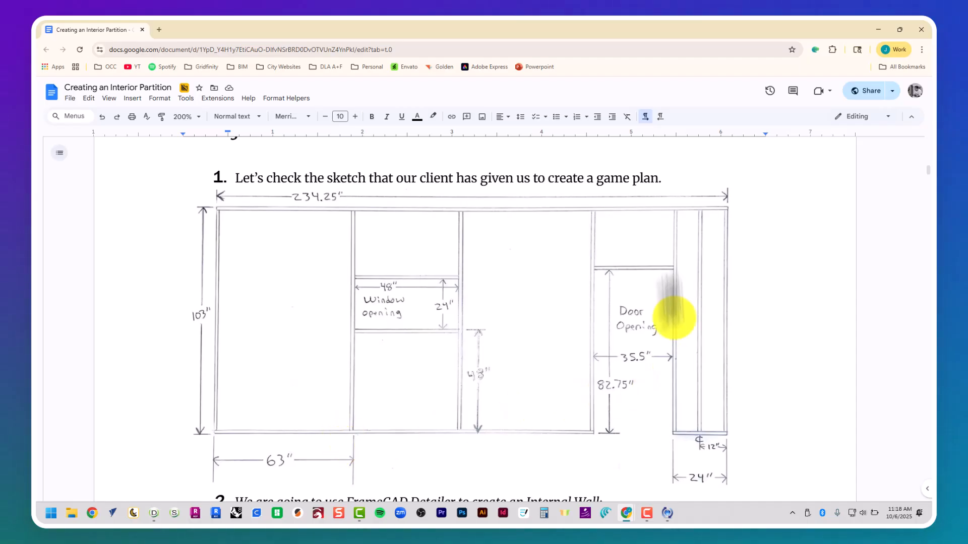
drag(706, 31, 36, 197)
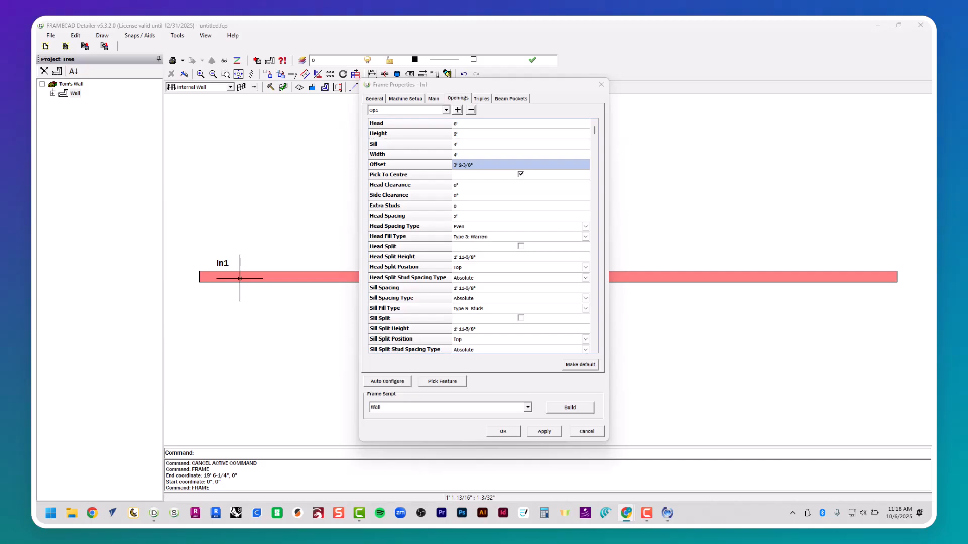
click(495, 166)
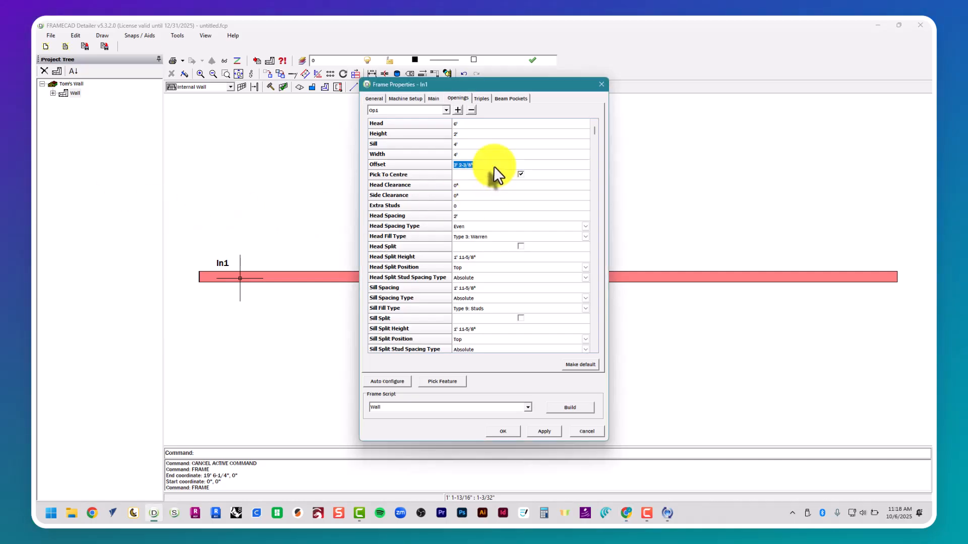
text(103")
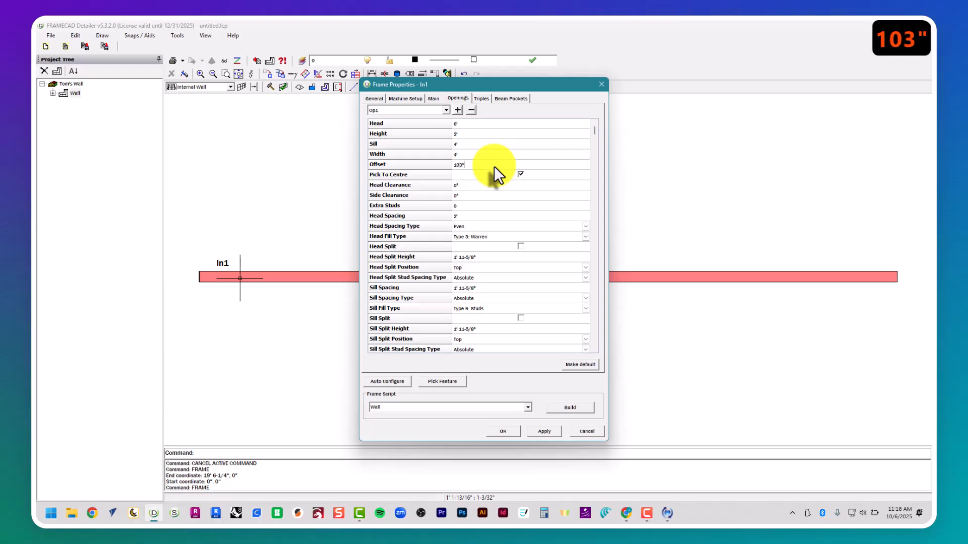
key(Tab)
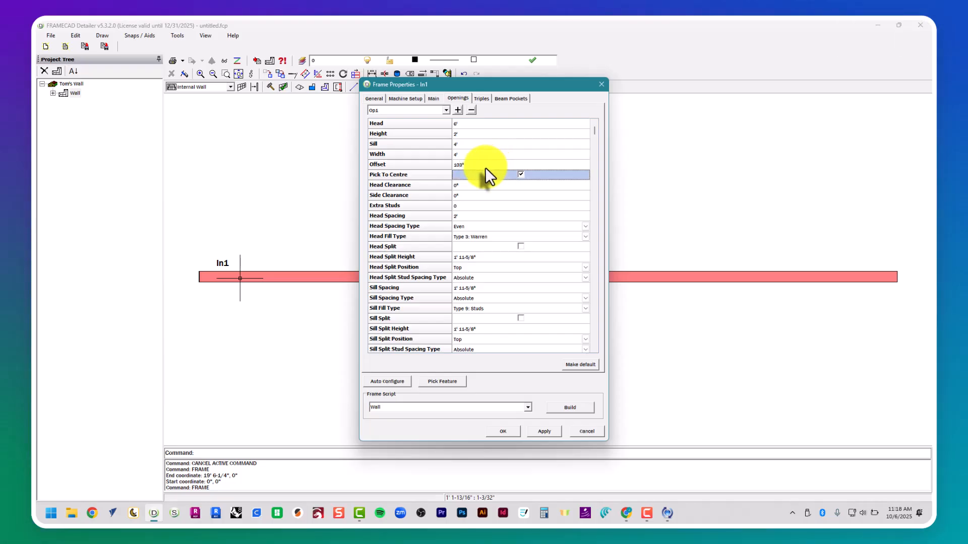
click(522, 175)
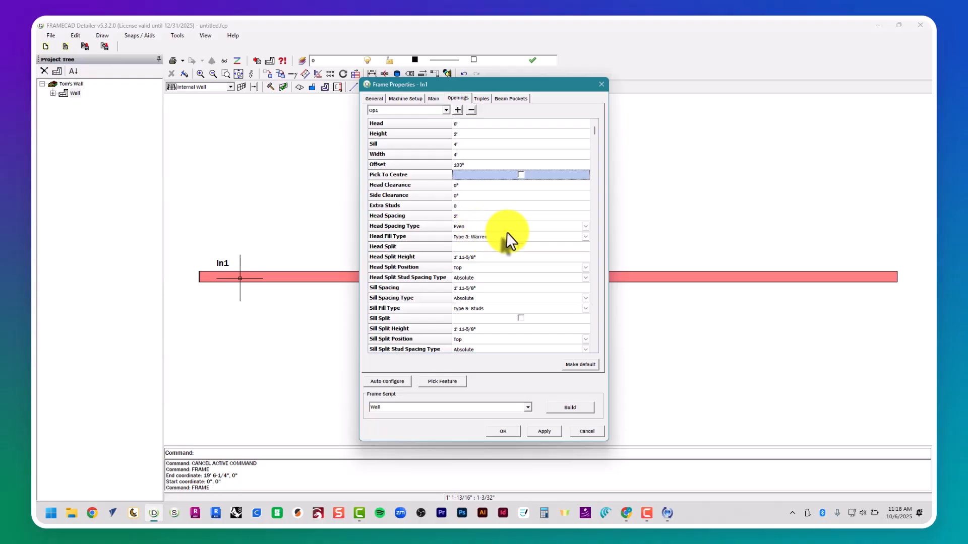
- Set the opening's head fill to Type 9: Studs and its head split to 2' height, Top position and Even stud spacing
click(586, 237)
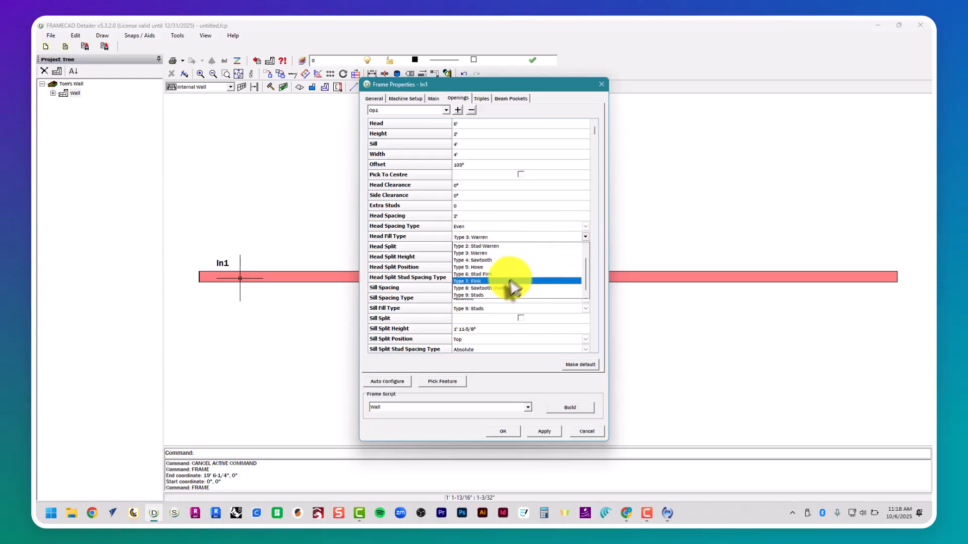
click(494, 294)
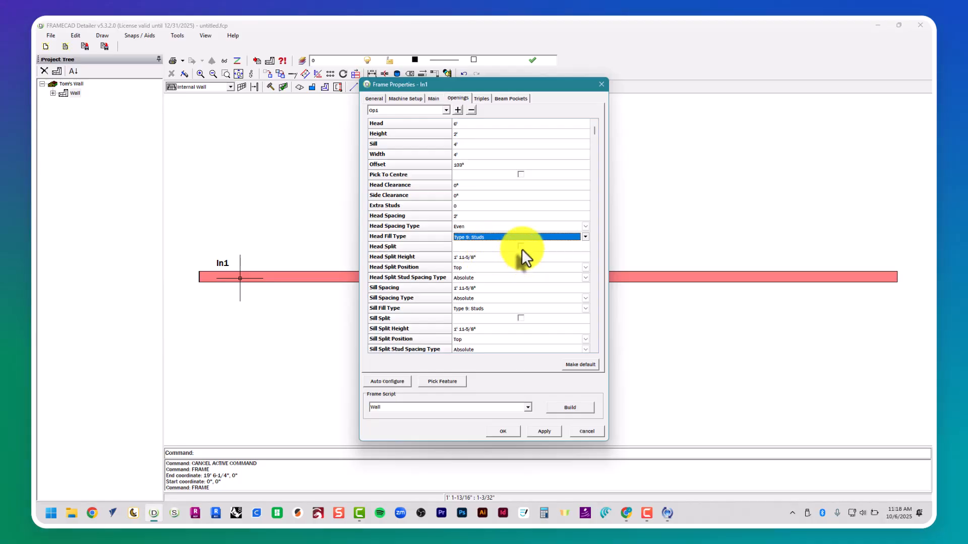
click(482, 258)
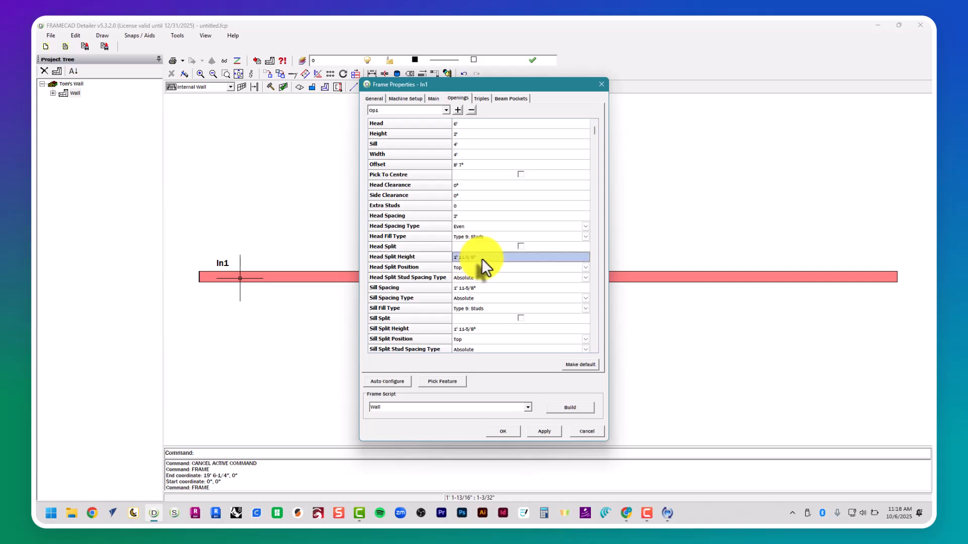
text(2')
key(Tab)
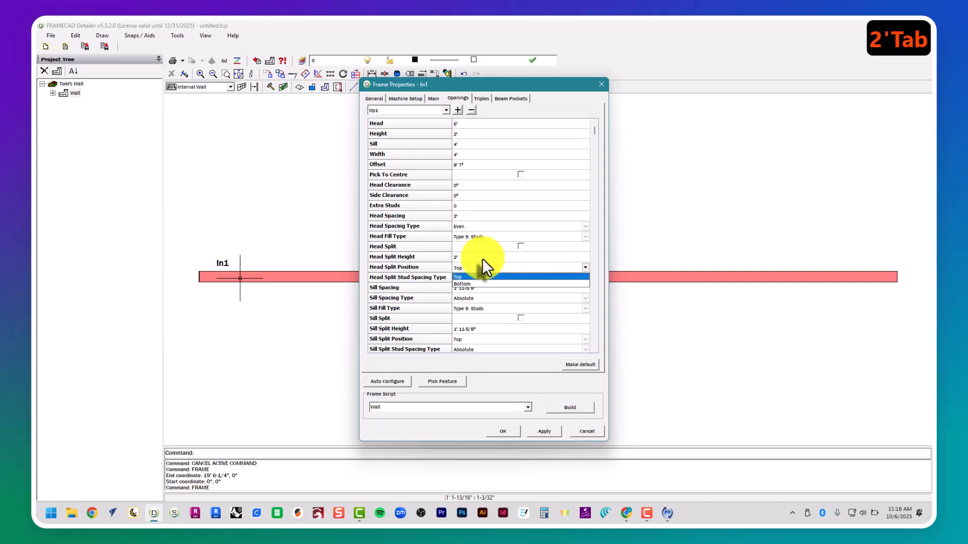
click(470, 259)
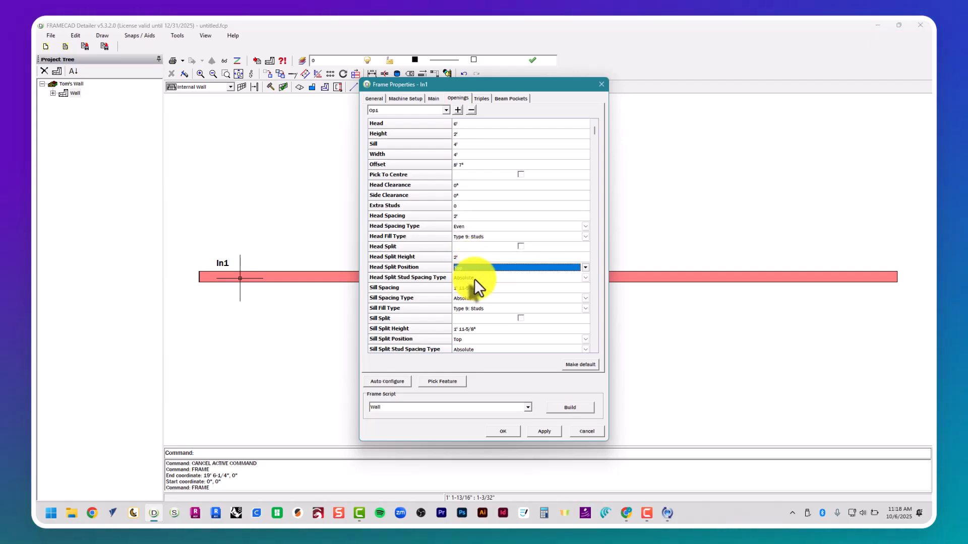
click(474, 280)
click(479, 295)
- Set the window opening's sill spacing to 2' with the Absolute spacing type
click(488, 289)
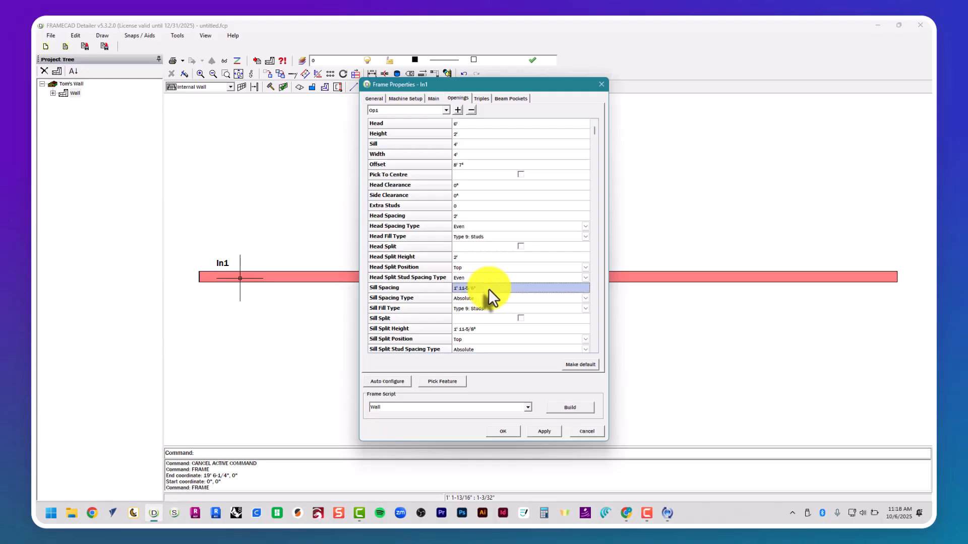
text(2')
key(Tab)
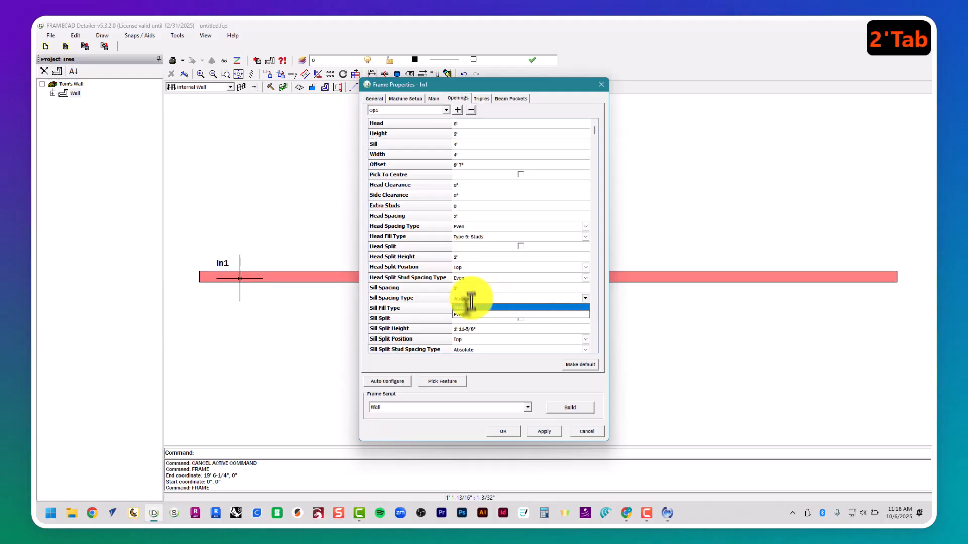
click(479, 309)
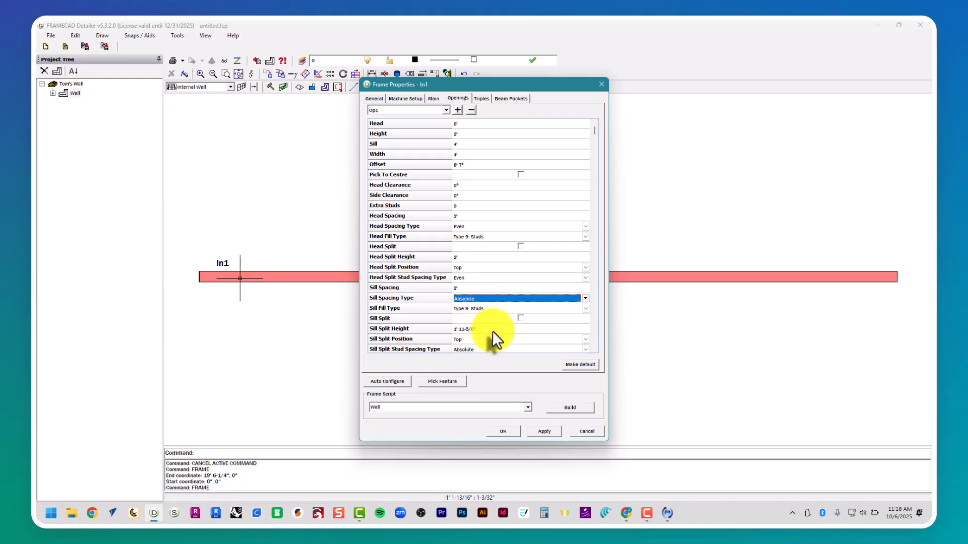
- Set the sill split height to 2', its position to Top and its stud spacing type to Even, and review the remaining opening settings
click(492, 331)
text(2')
key(Tab)
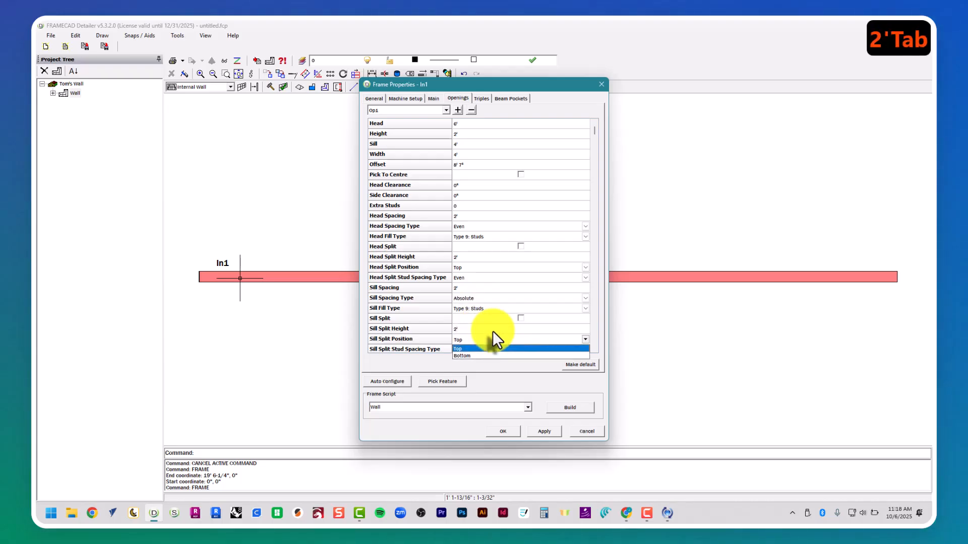
click(488, 349)
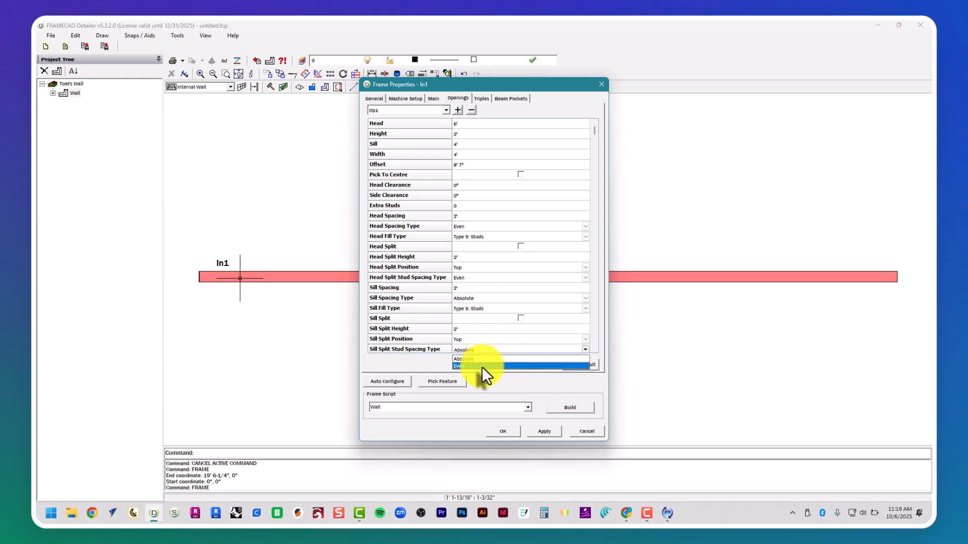
click(482, 367)
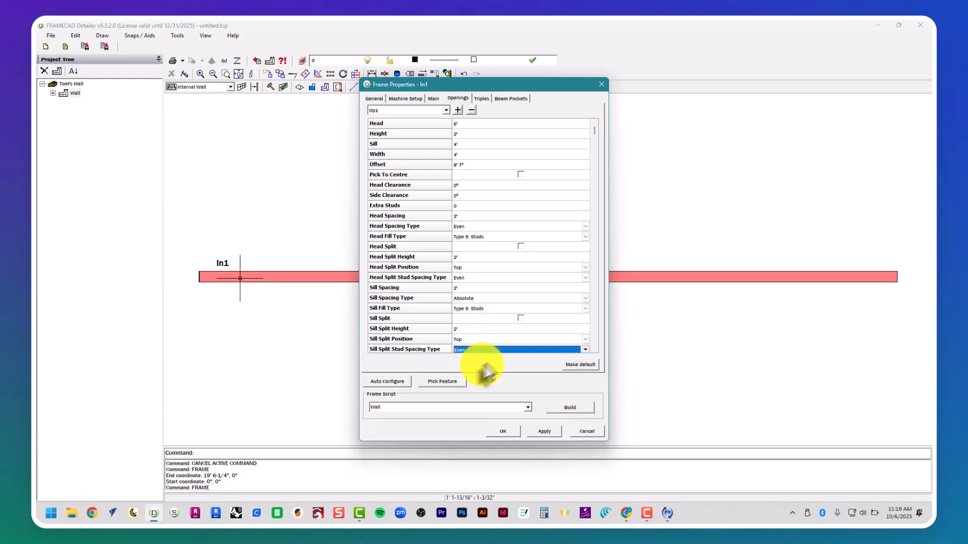
click(595, 187)
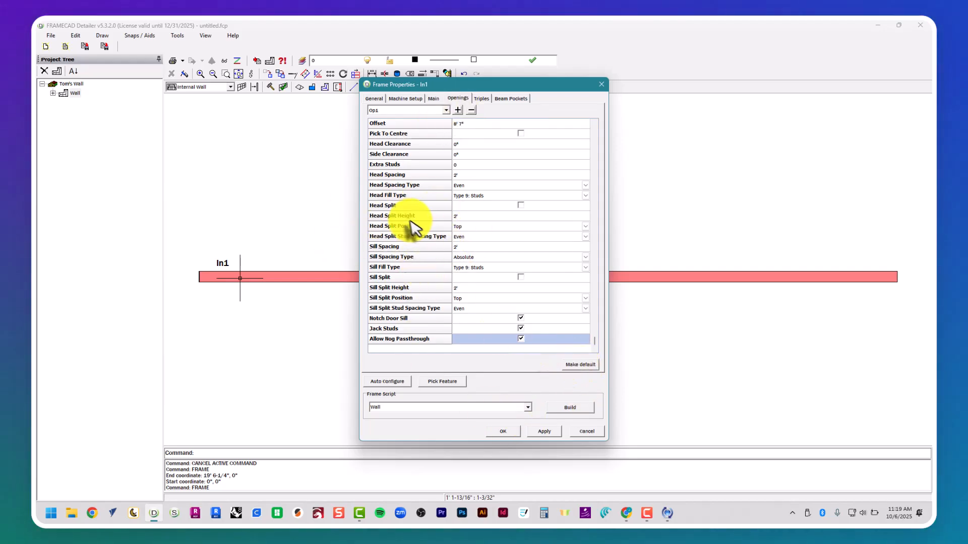
scroll(395, 213, up, 9)
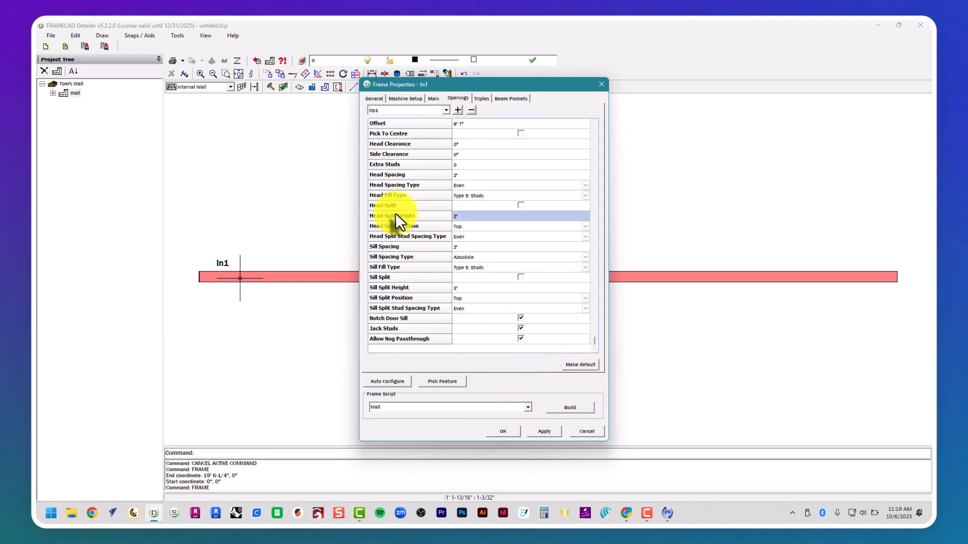
- Add a second opening to the wall frame for the door and set its head to 6'10-3/4"
click(457, 109)
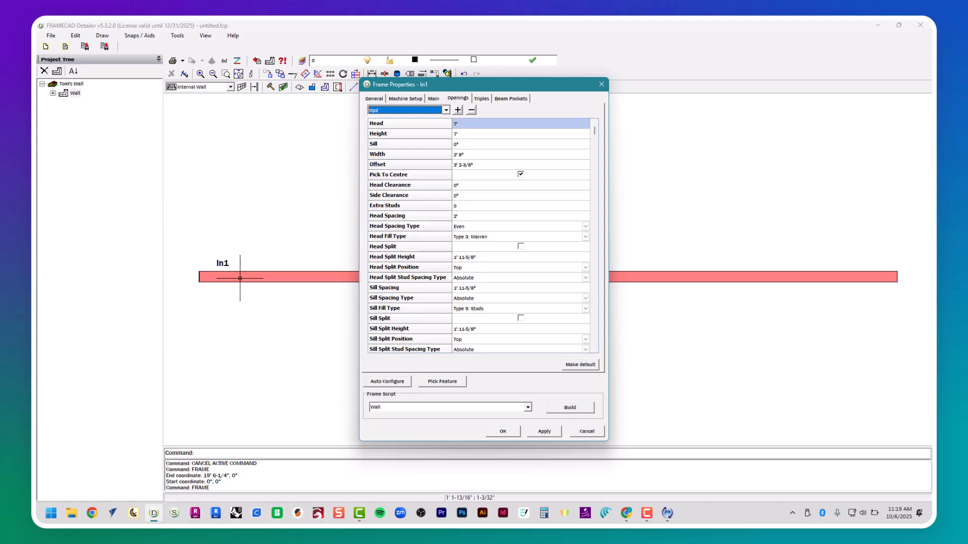
click(488, 125)
text(6)
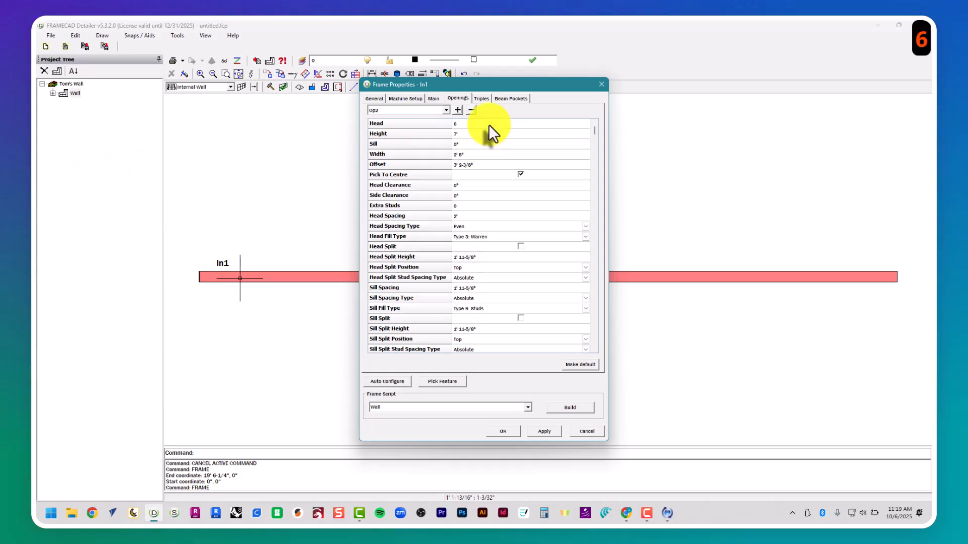
text('10)
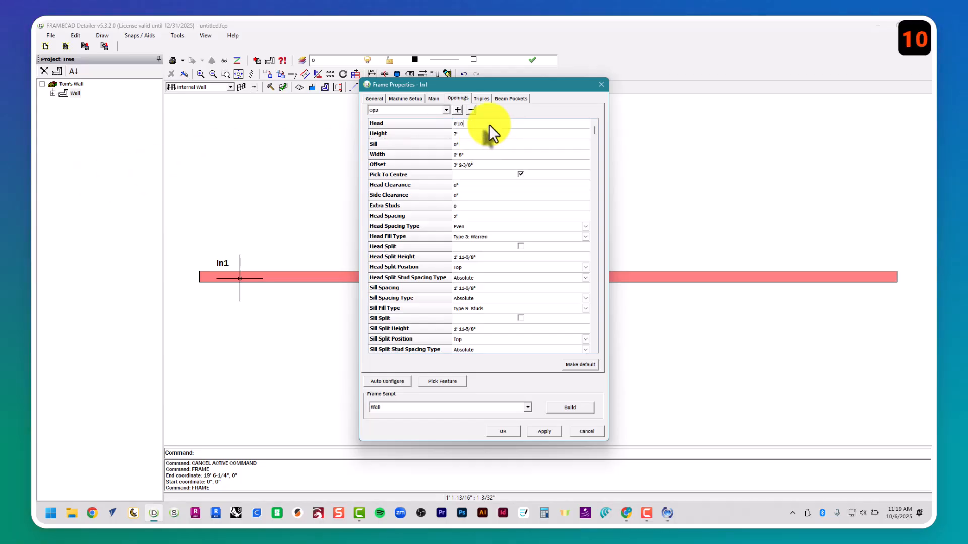
text(-3/4)
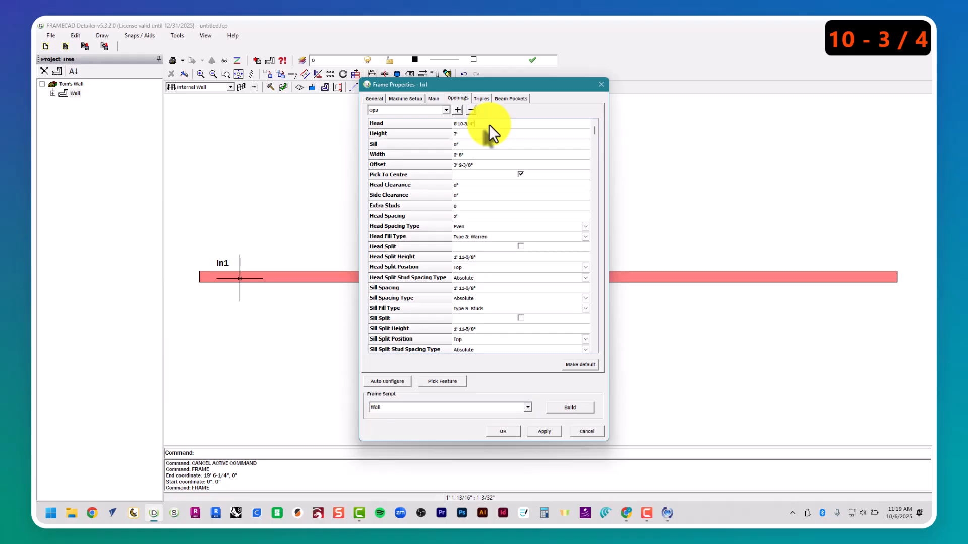
text(")
key(Tab)
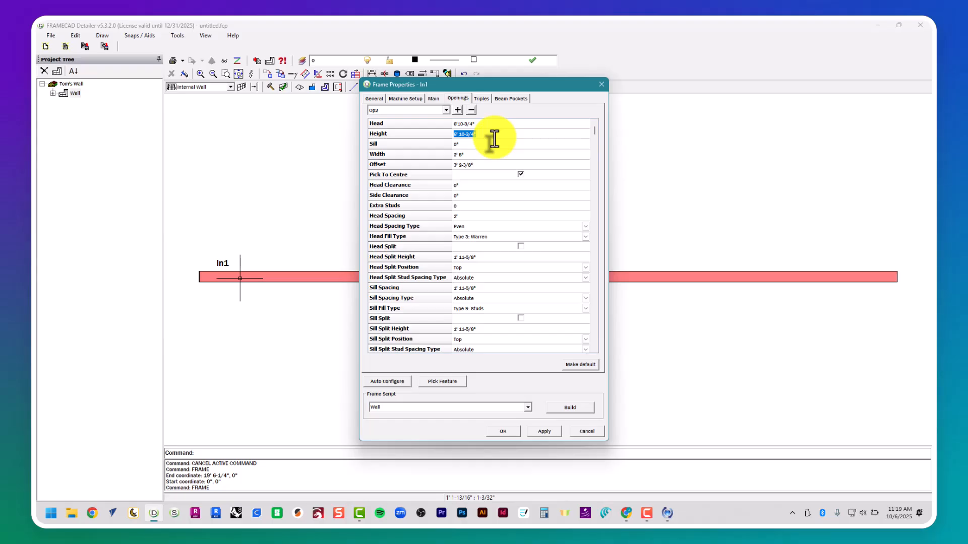
- Set the door opening's width to 2'11-1/2"
key(Tab)
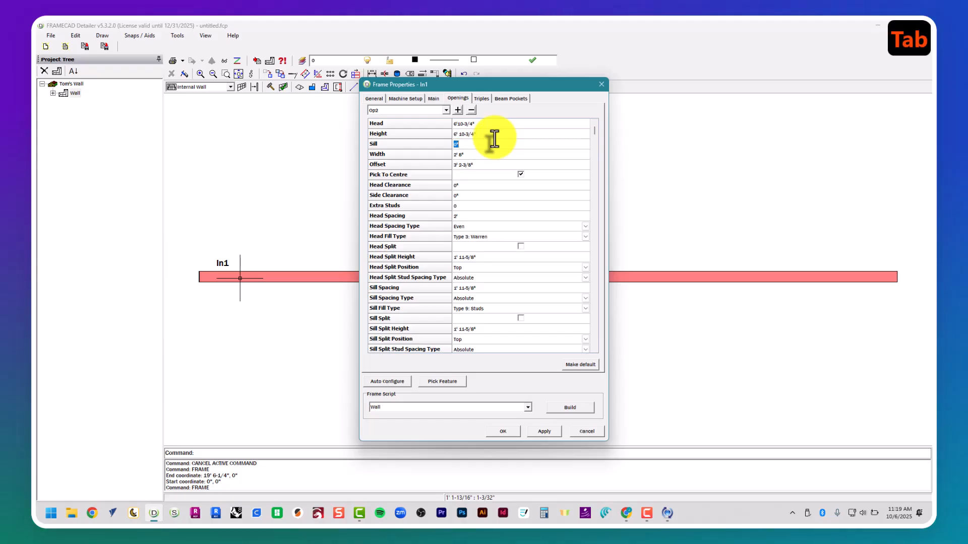
key(Tab)
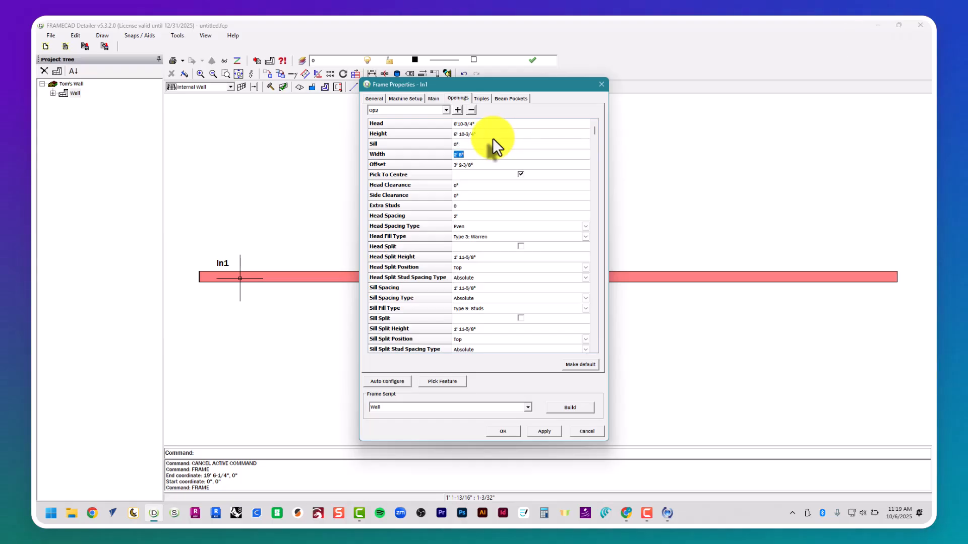
text(2'11-)
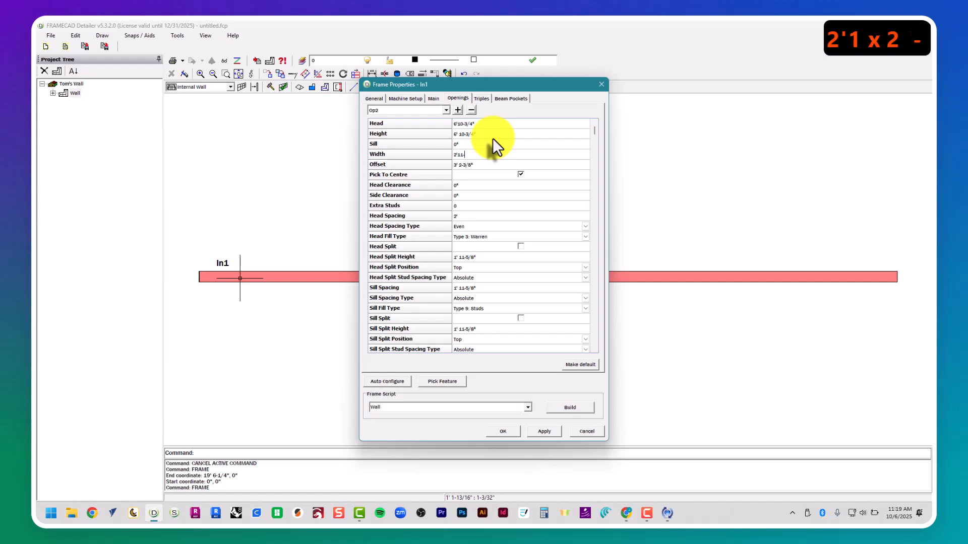
text(1/2")
key(Tab)
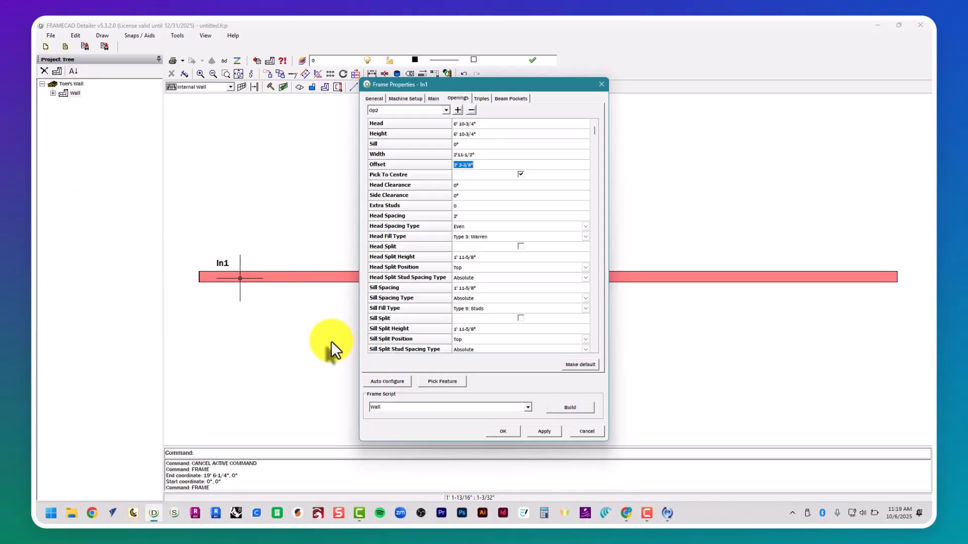
- Open the wall sketch and calculate the door opening's offset in Calculator as 234.25 minus 35.5 minus 24
click(647, 513)
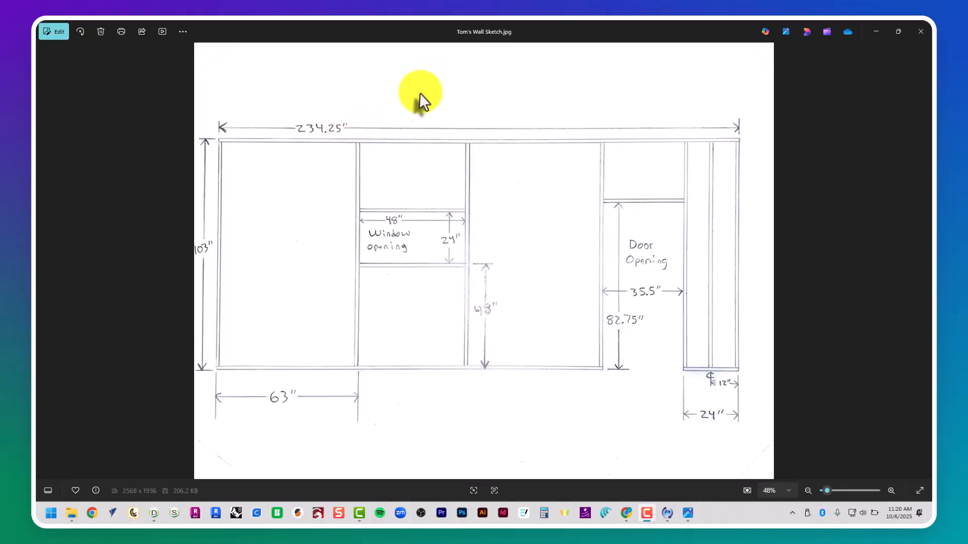
click(647, 512)
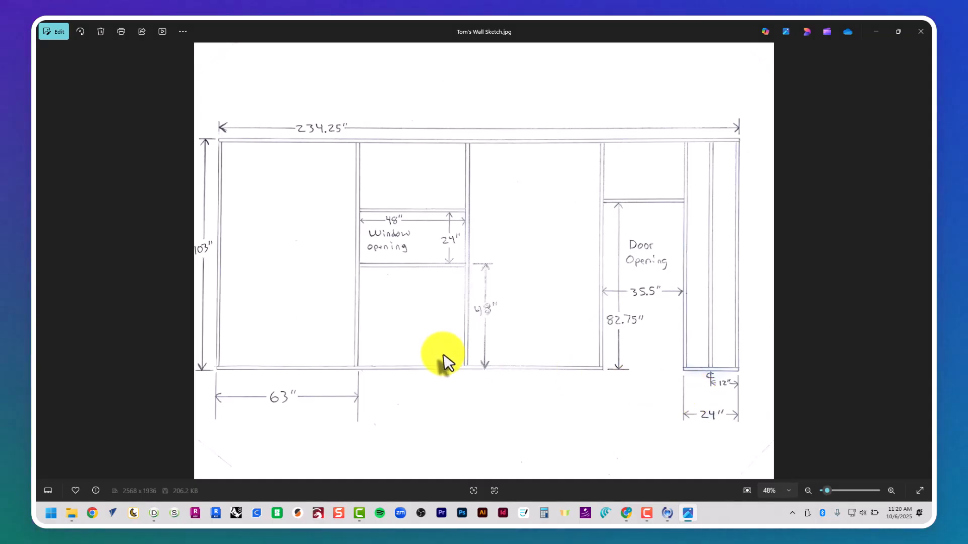
click(544, 513)
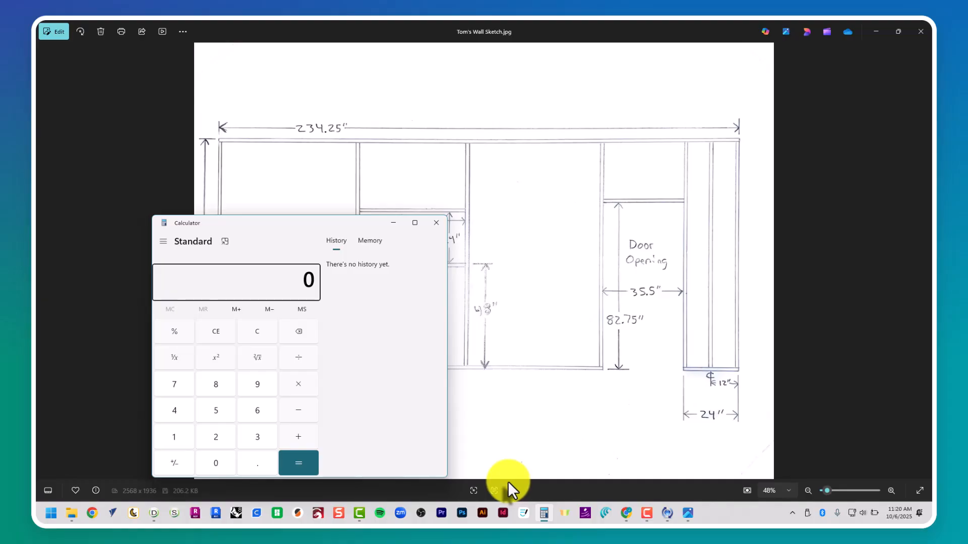
mouse_move(293, 233)
mouse_down()
mouse_move(460, 217)
mouse_move(497, 184)
mouse_up()
text(234.25)
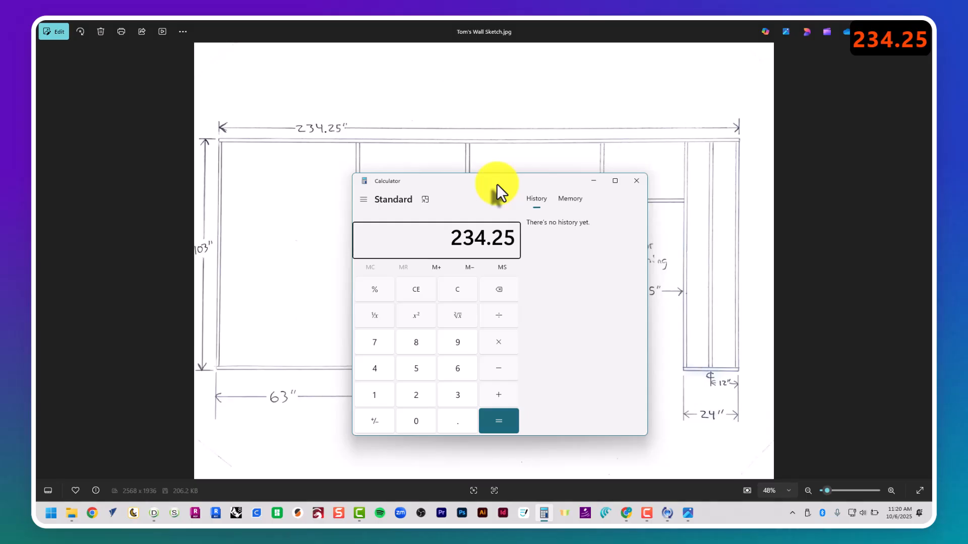
drag(488, 190, 511, 410)
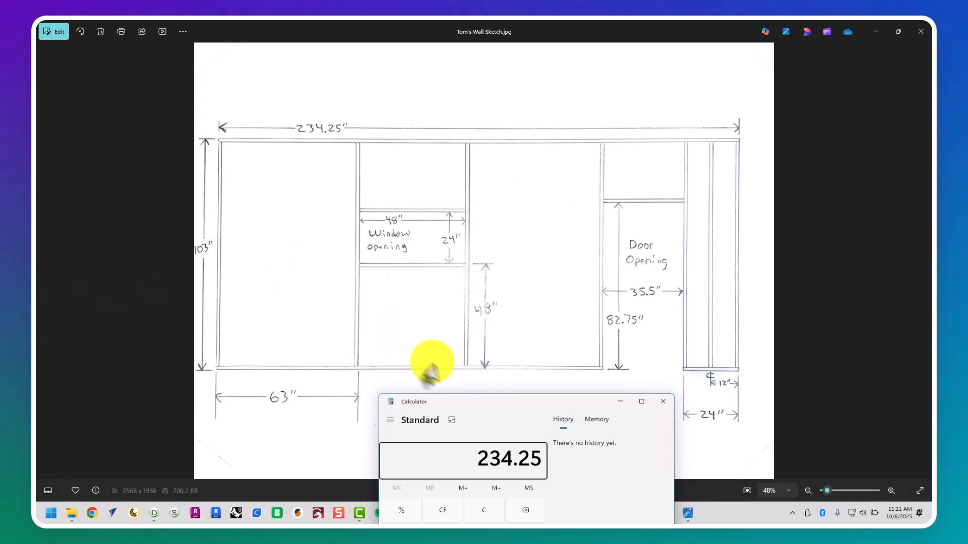
mouse_move(478, 403)
mouse_down()
mouse_move(340, 248)
mouse_move(338, 162)
mouse_up()
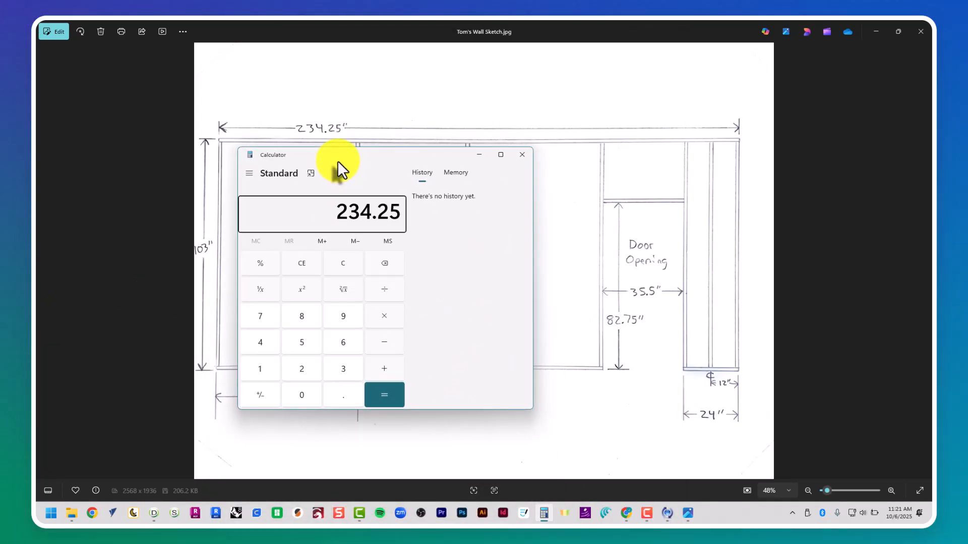
text(-35.5)
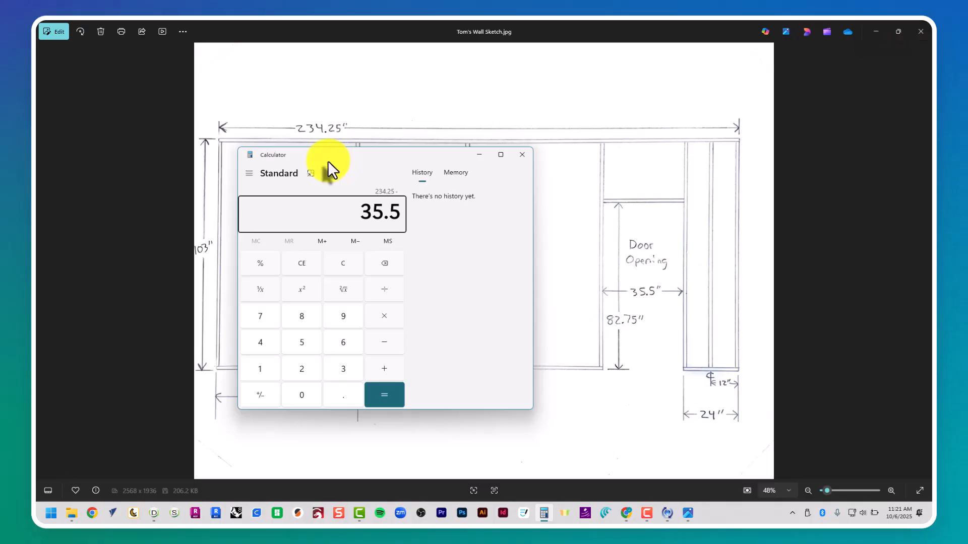
click(379, 344)
text(24)
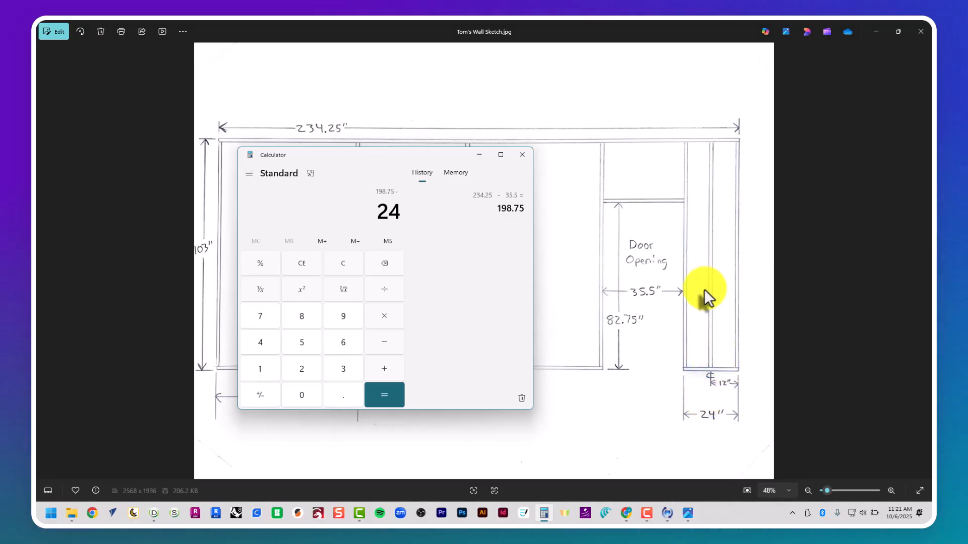
click(384, 399)
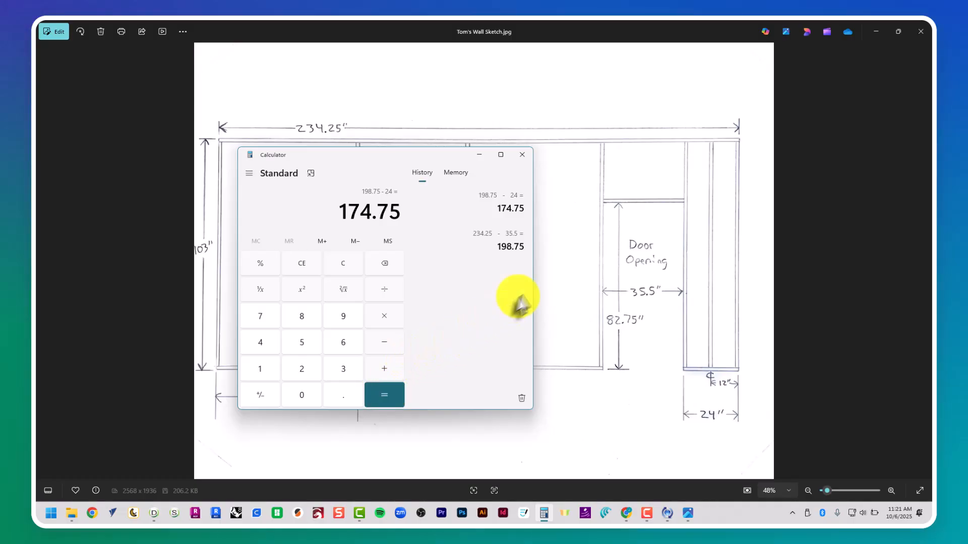
- Back in FRAMECAD Detailer, set the door opening's offset to 174.75" and turn off Pick To Centre
click(875, 31)
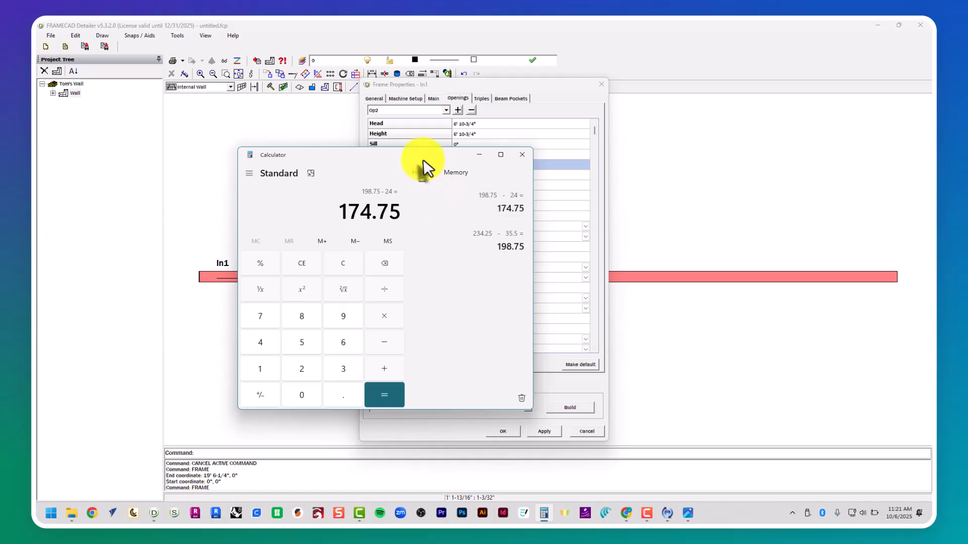
drag(418, 166, 797, 194)
click(475, 165)
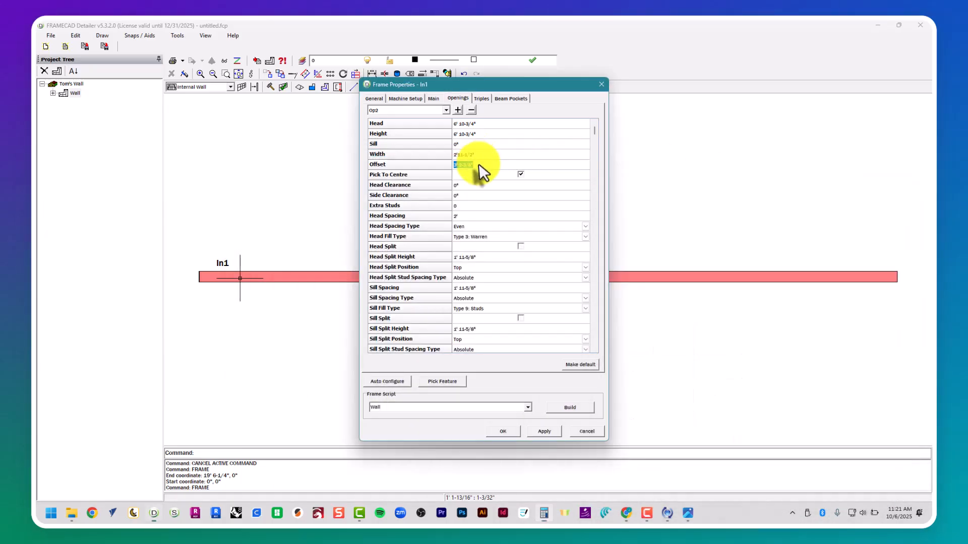
text(1'4.75)
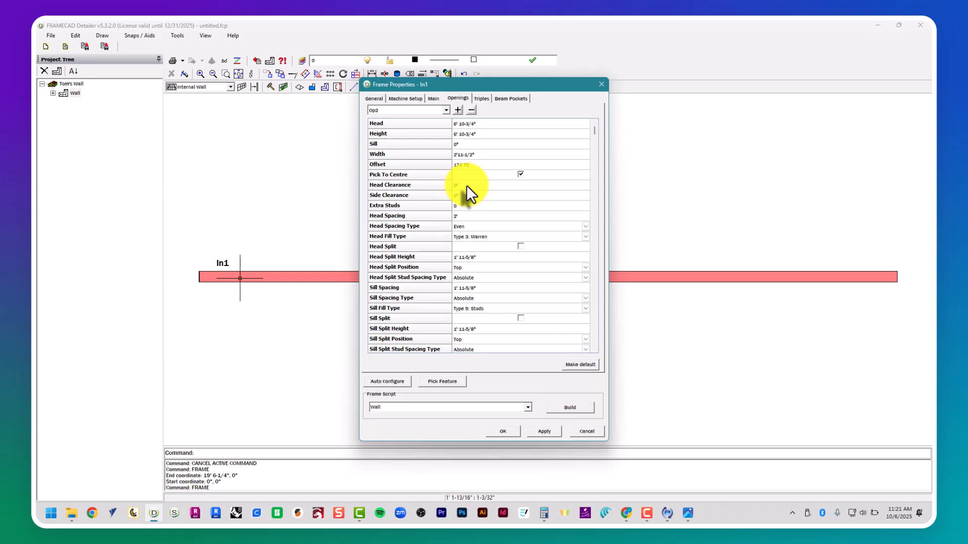
text(")
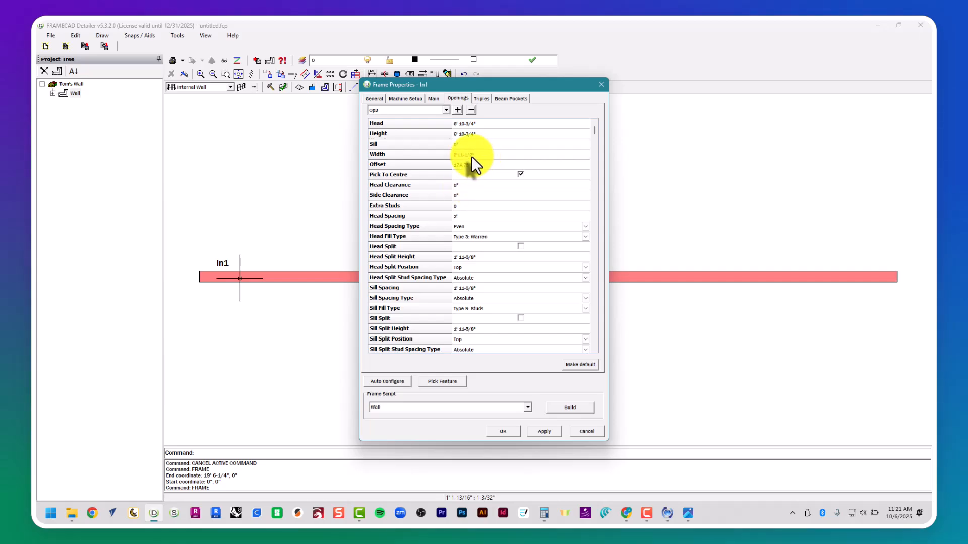
click(520, 173)
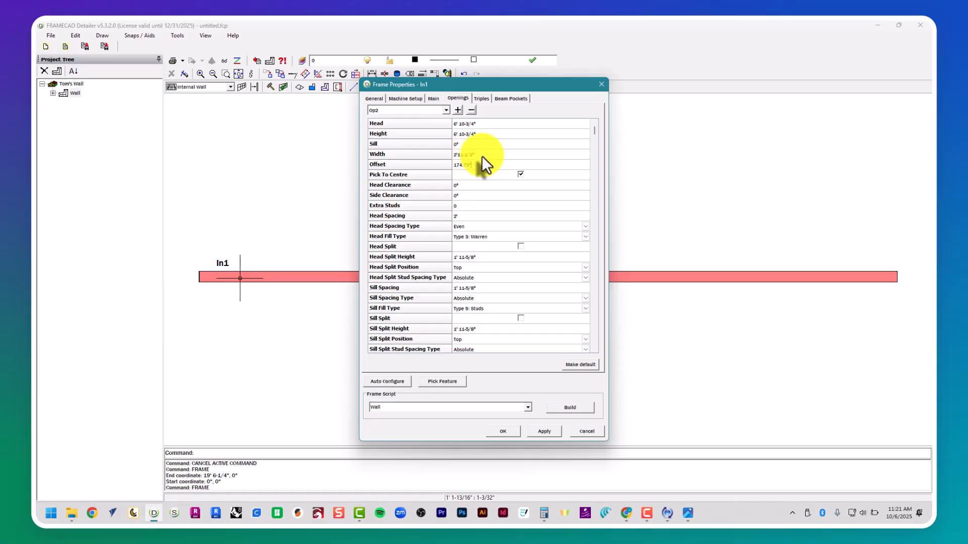
click(479, 155)
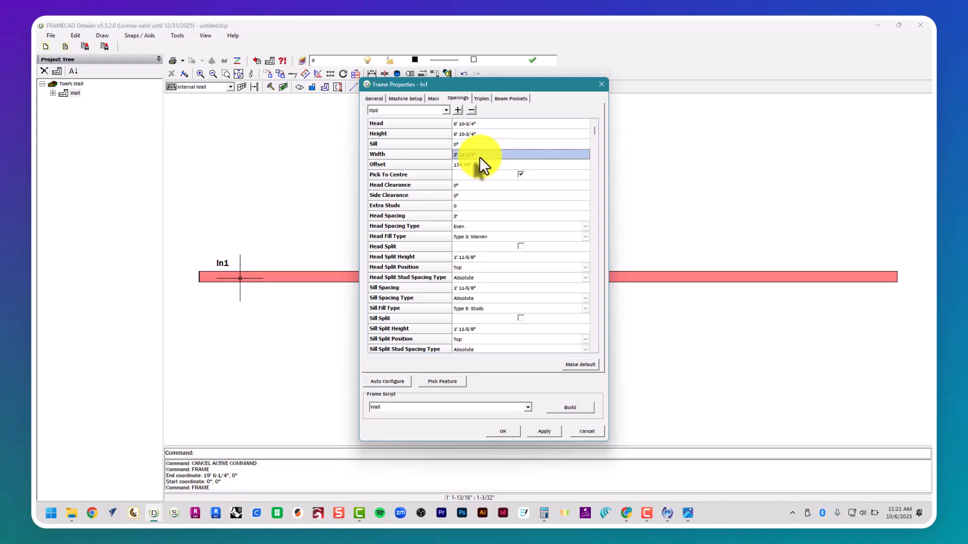
click(479, 164)
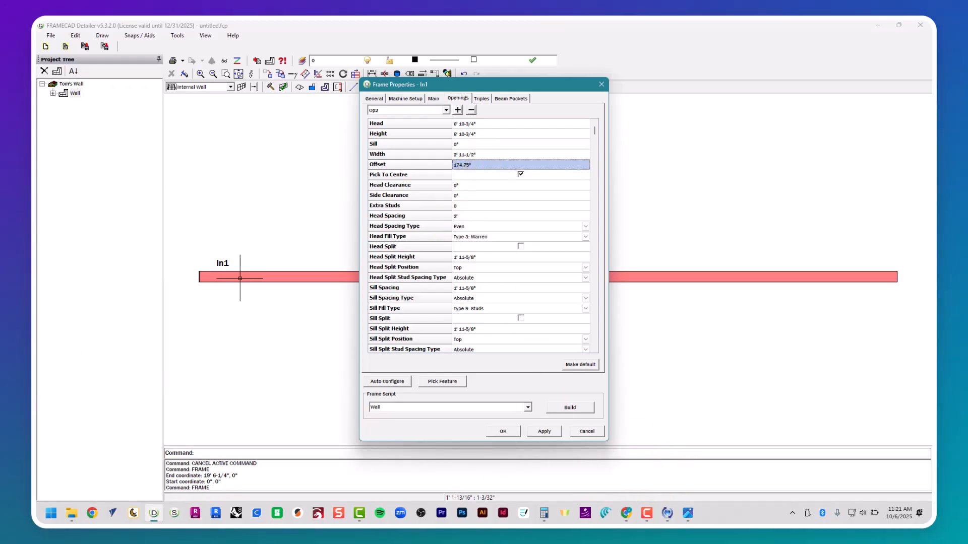
click(568, 407)
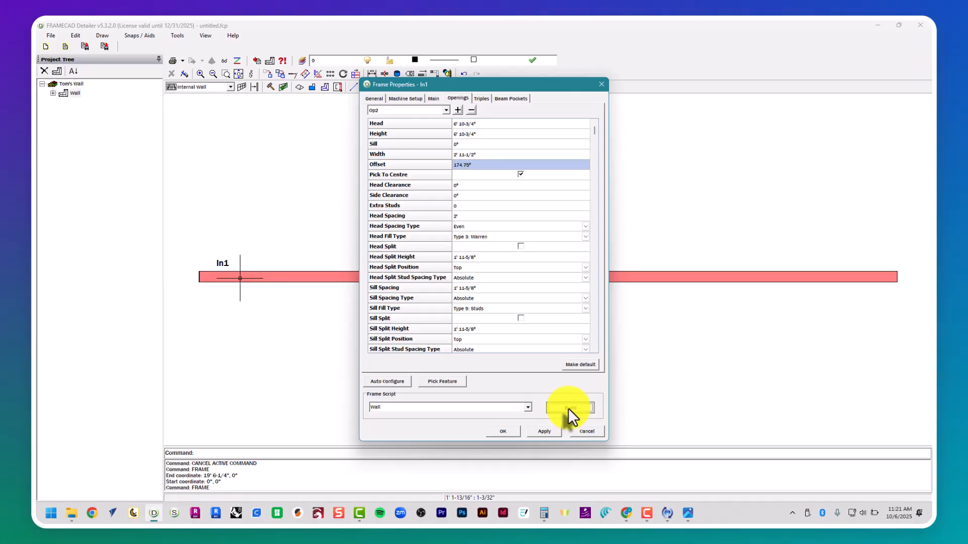
click(520, 174)
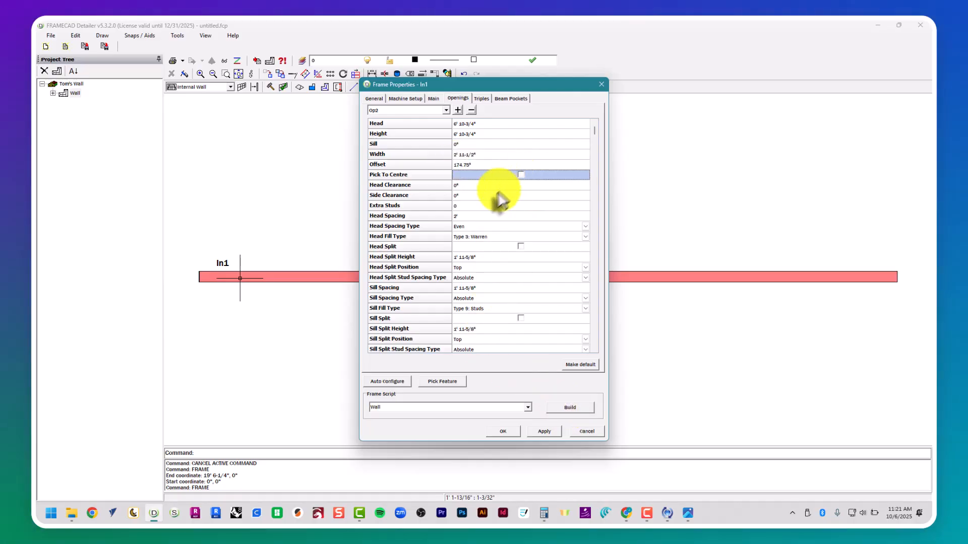
- Set the door opening's head fill type to Type 9: Studs and its head split height to 2'
click(515, 236)
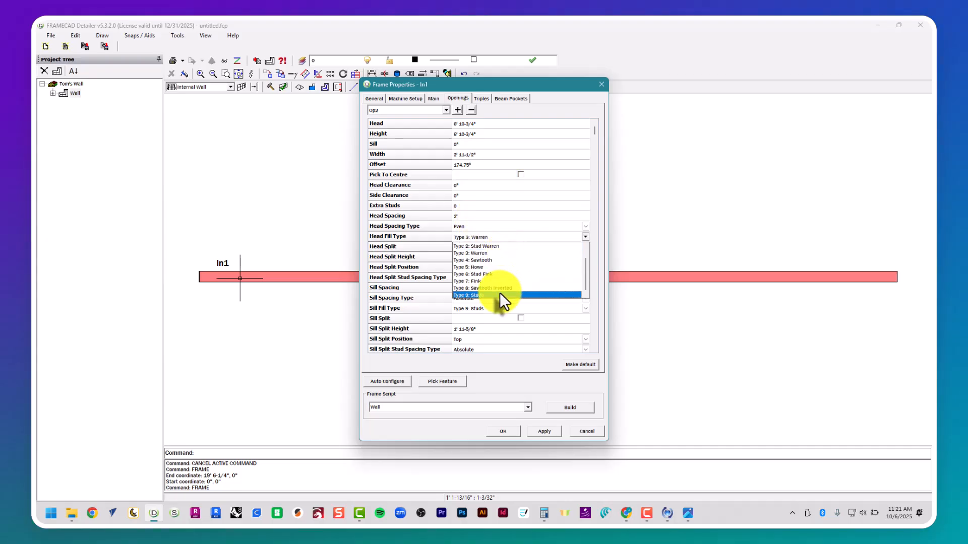
click(500, 293)
click(500, 257)
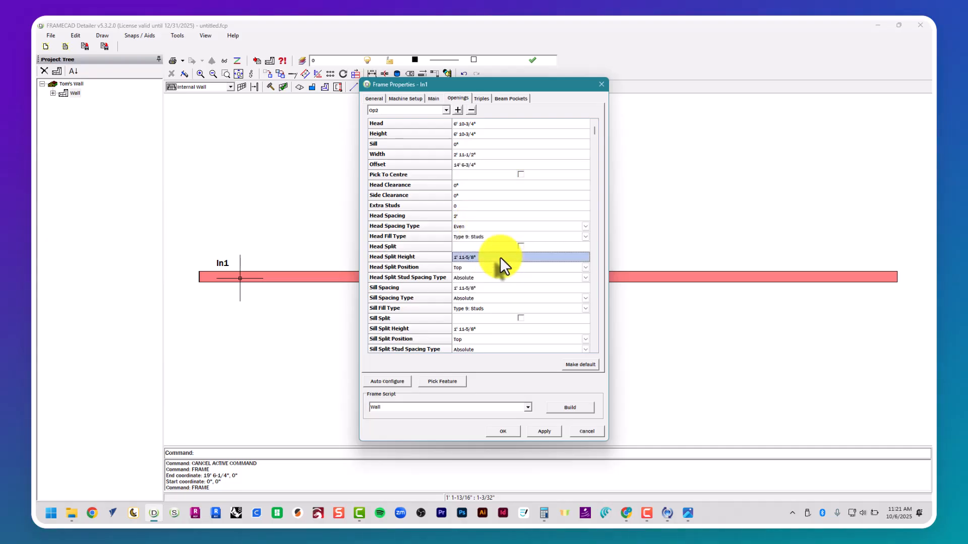
text(2')
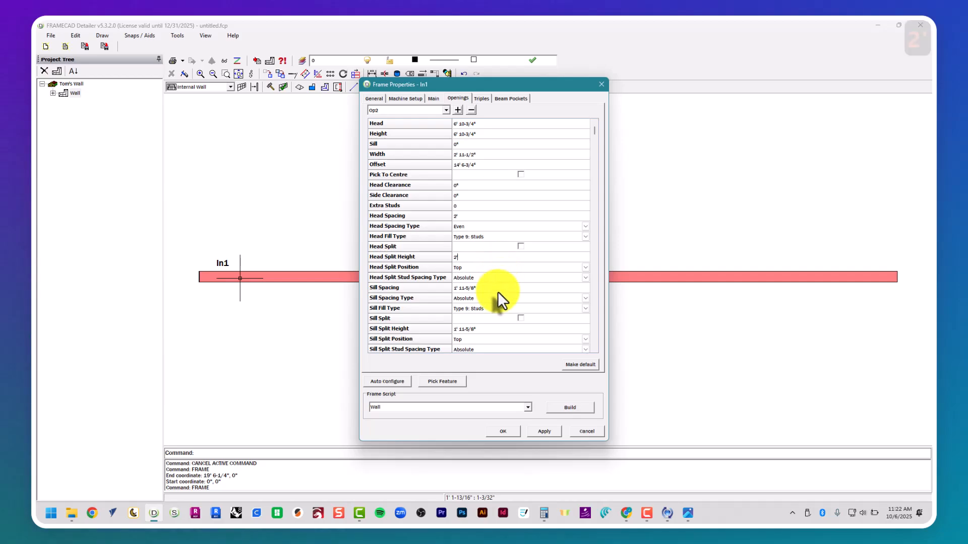
- Set the door opening's sill spacing and sill split height to 2' each
click(497, 291)
text(2')
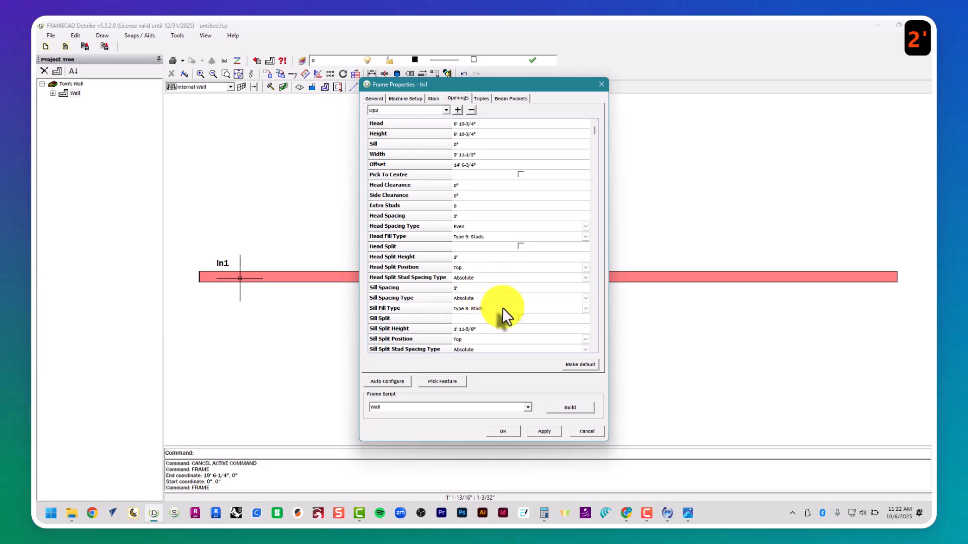
click(497, 309)
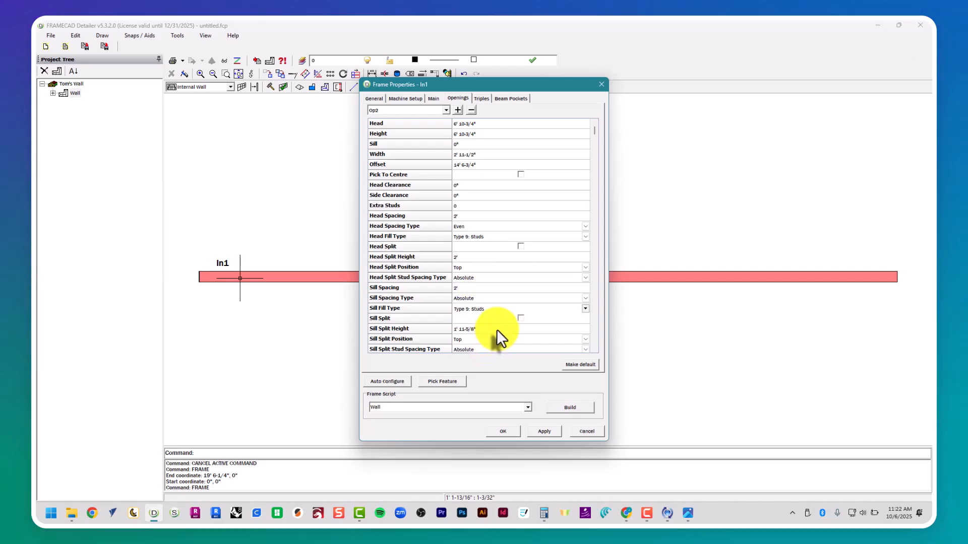
click(497, 329)
text(2')
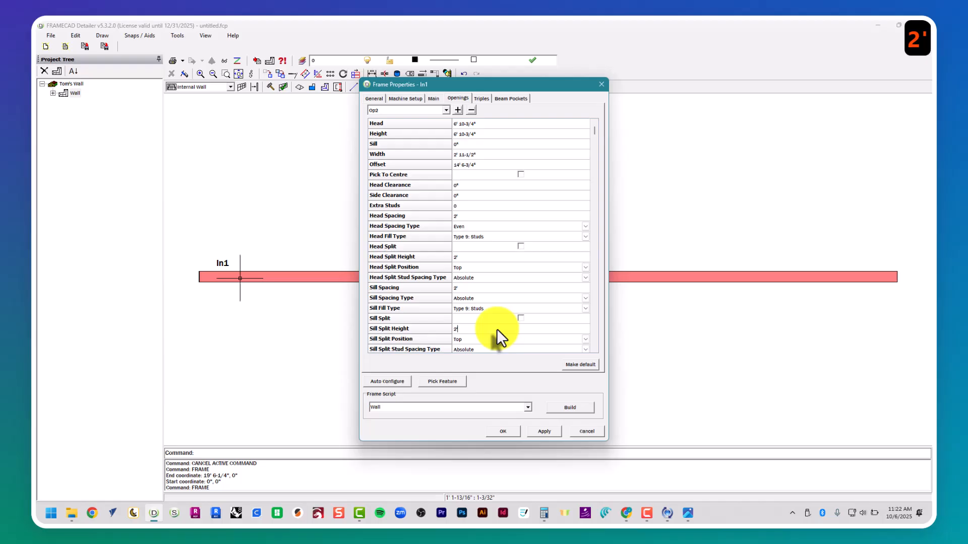
- Set the door opening's head split stud, sill and sill split stud spacing types to Even
click(501, 270)
click(501, 272)
click(501, 277)
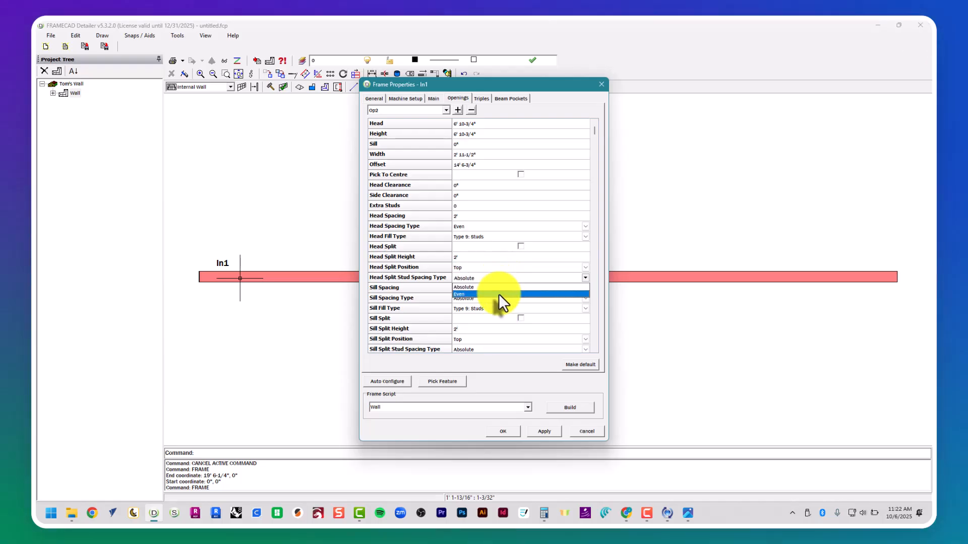
click(499, 293)
click(497, 301)
click(495, 314)
click(487, 349)
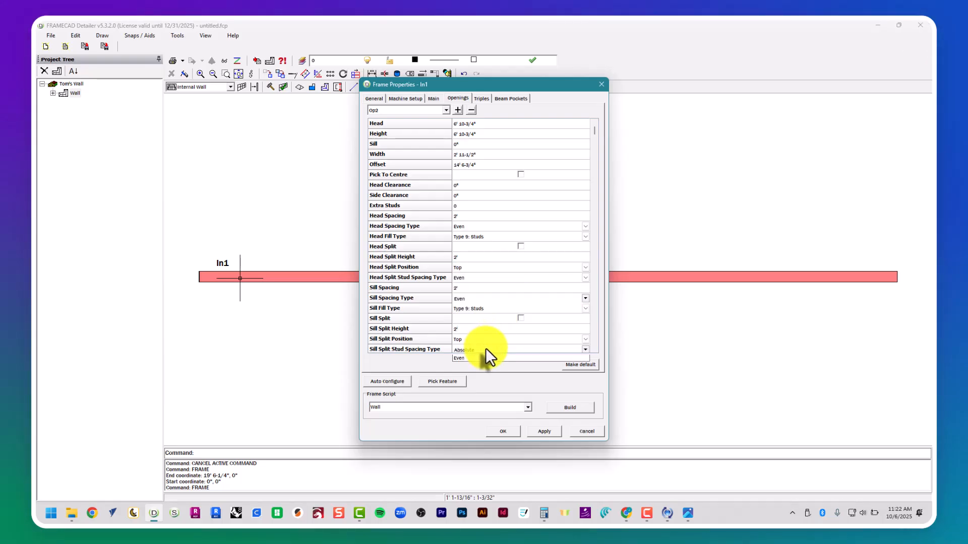
click(487, 366)
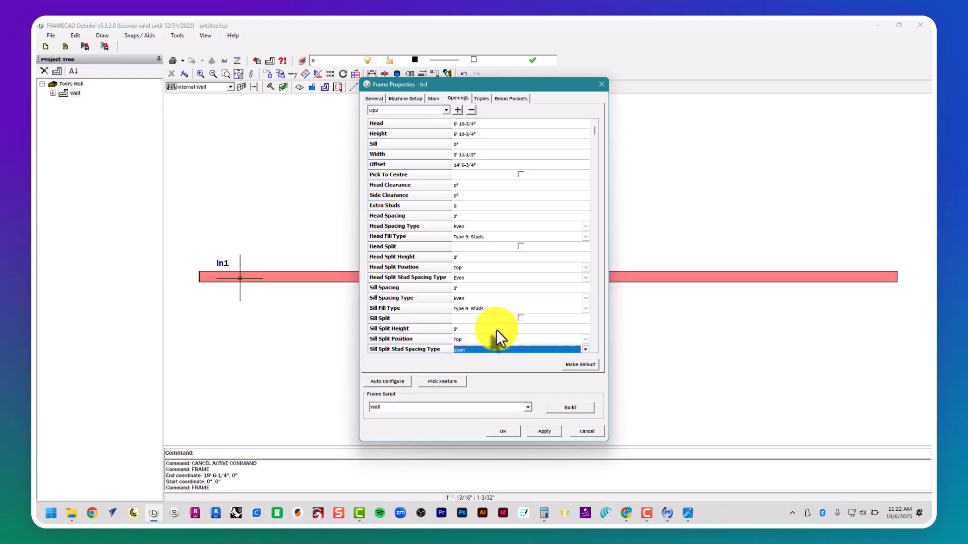
- Build the wall frame and compare its elevation view with the opening positions in the dimensioned sketch
click(569, 409)
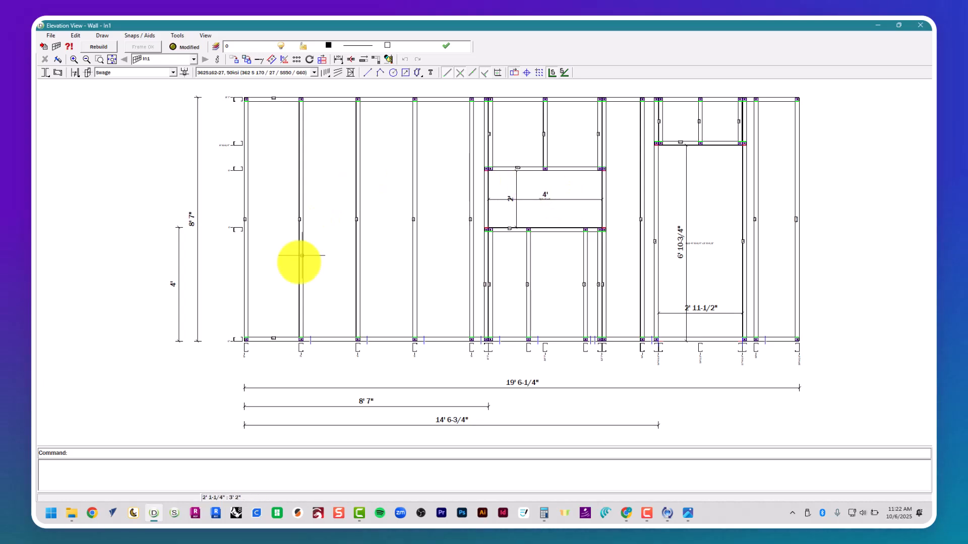
key(alt+Tab)
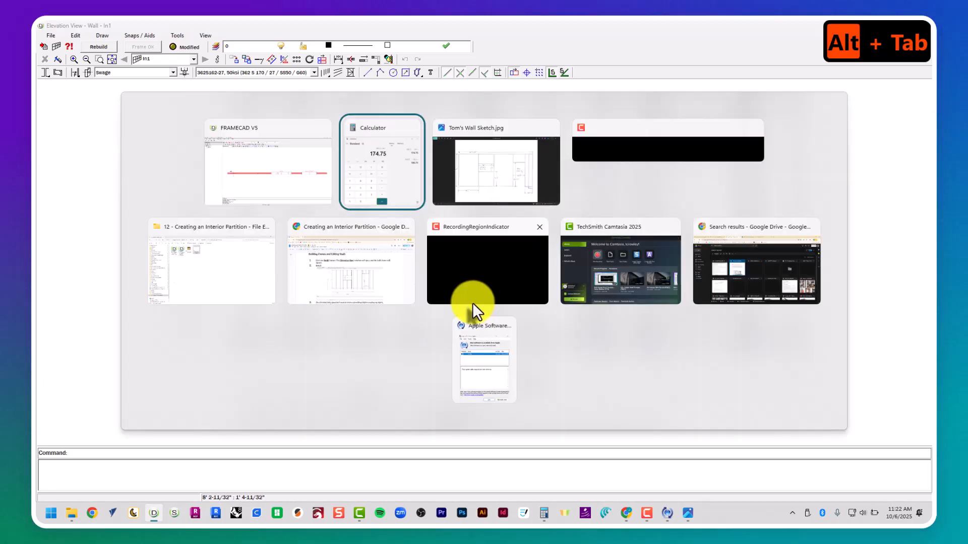
key(alt+Tab)
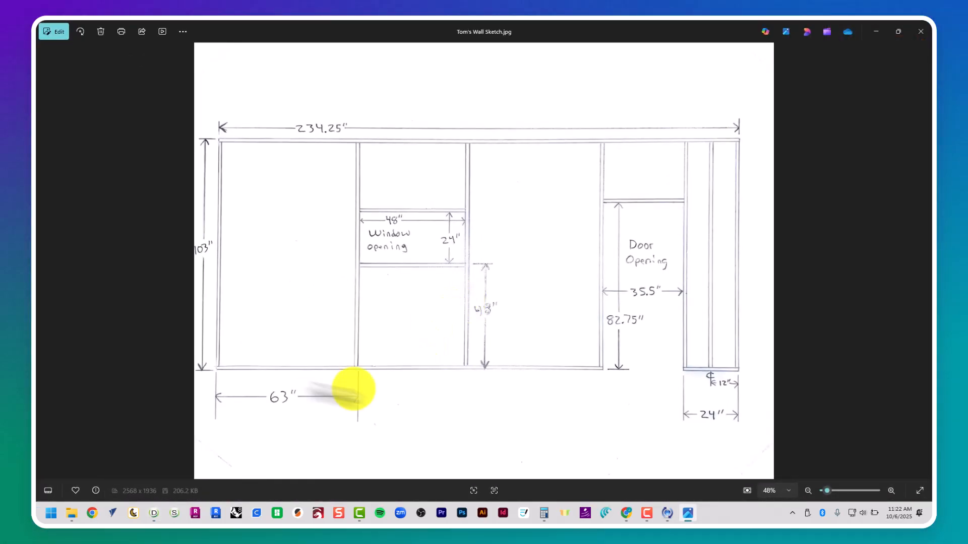
key(alt+Tab)
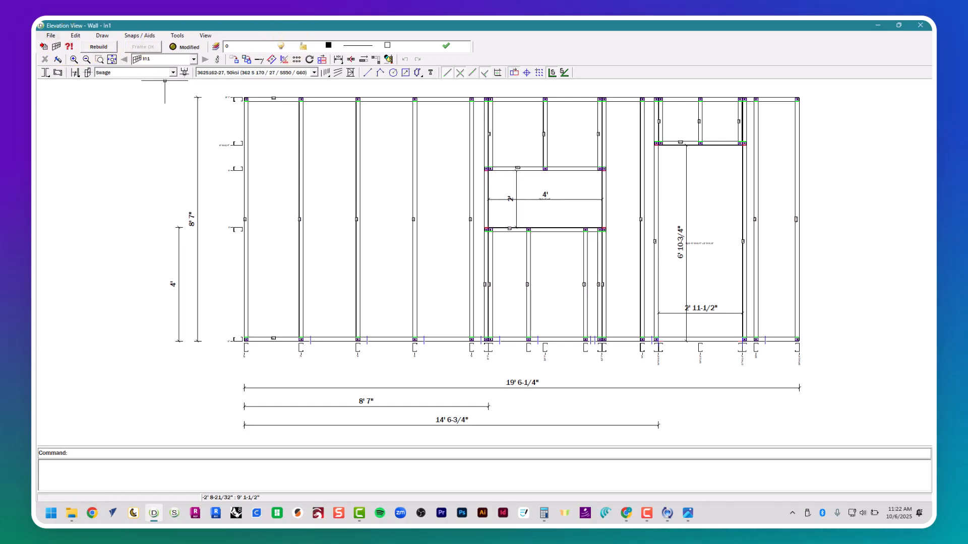
- Set window opening Op1's offset to 63" in the wall's frame properties and rebuild the frame in its elevation view
click(920, 26)
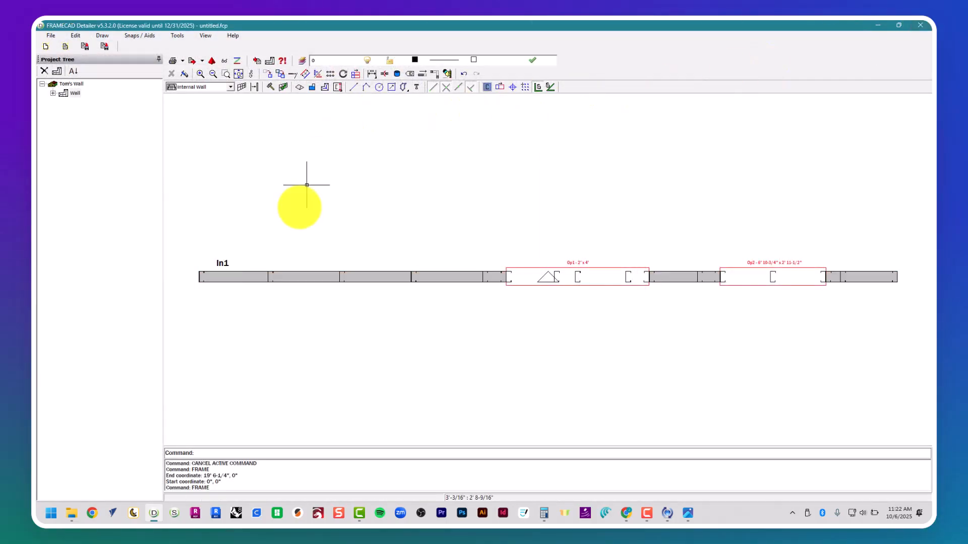
right_click(275, 276)
click(304, 297)
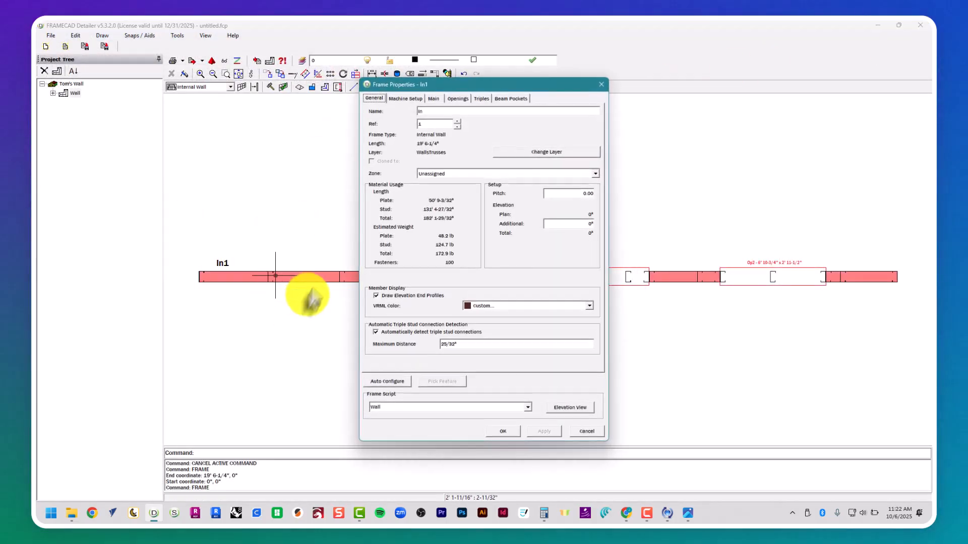
click(457, 99)
click(446, 108)
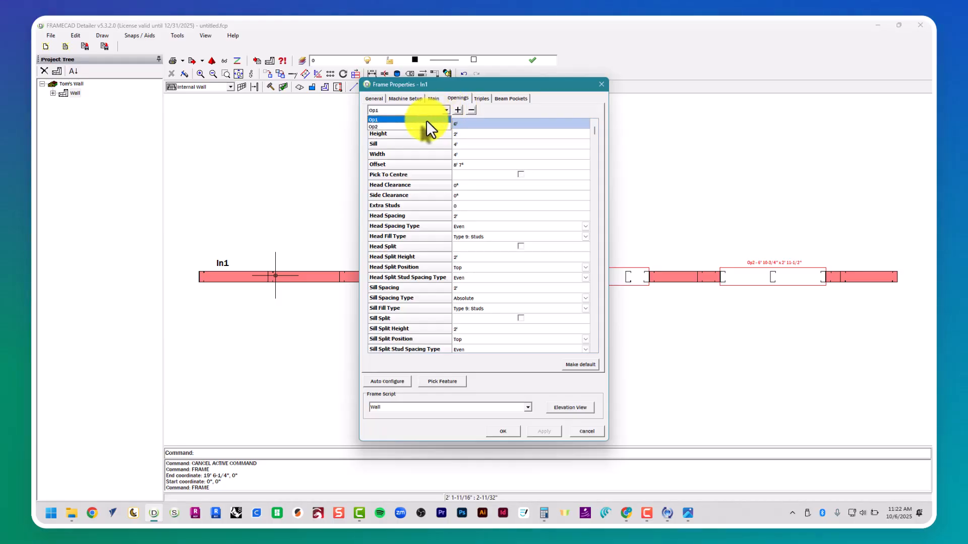
click(426, 120)
click(473, 165)
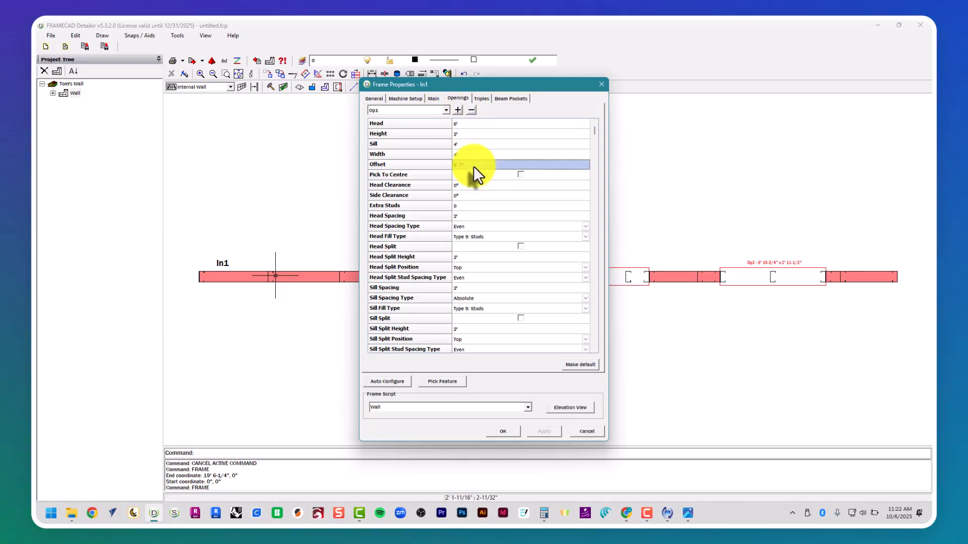
key(alt+Tab)
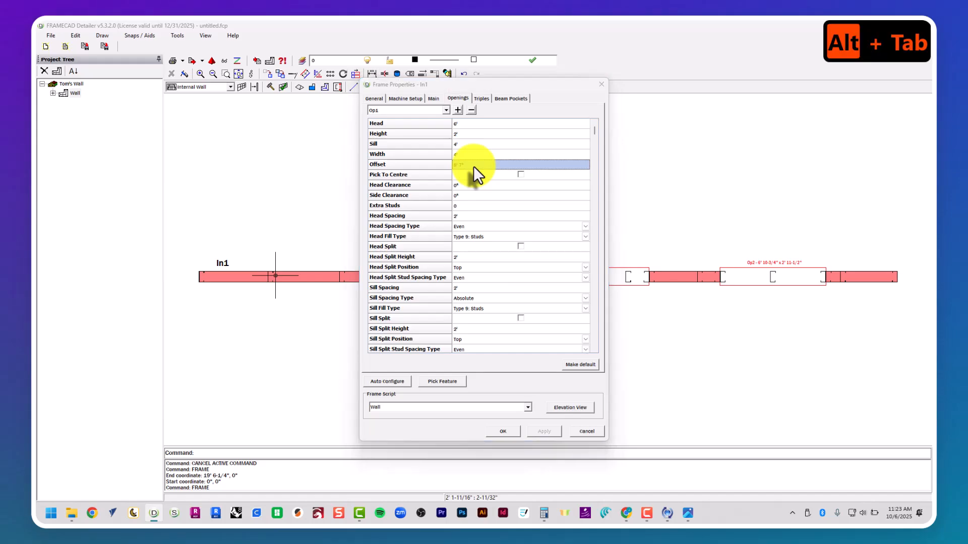
key(alt+Tab)
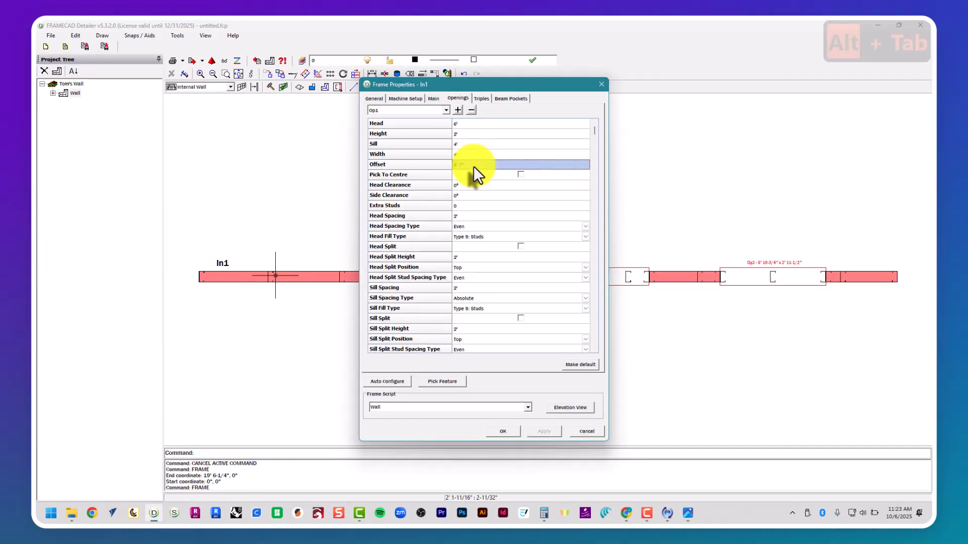
text(63")
key(Tab)
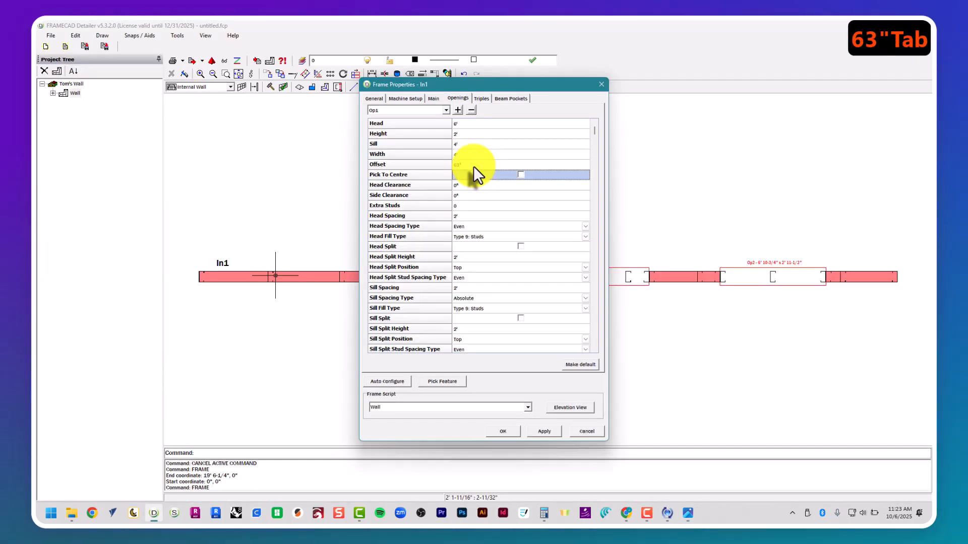
click(544, 432)
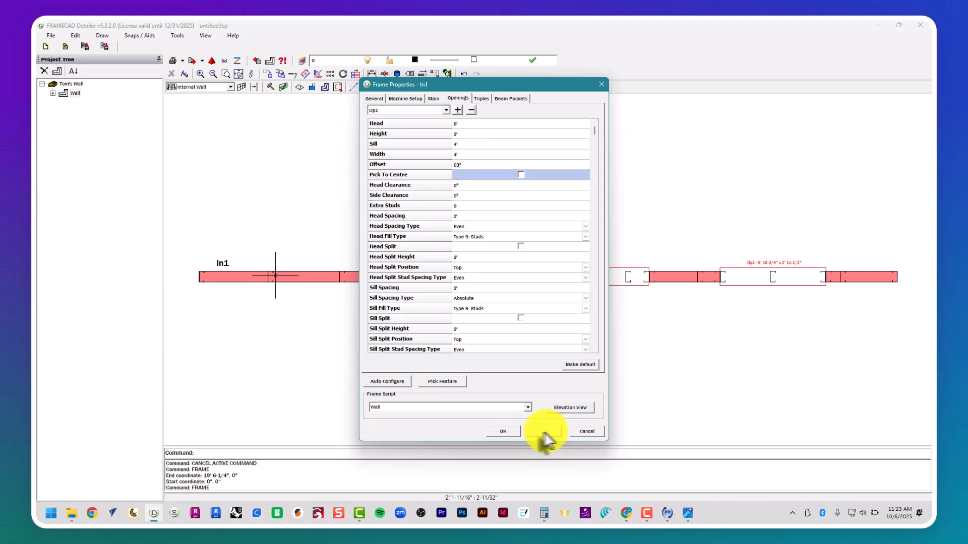
click(570, 407)
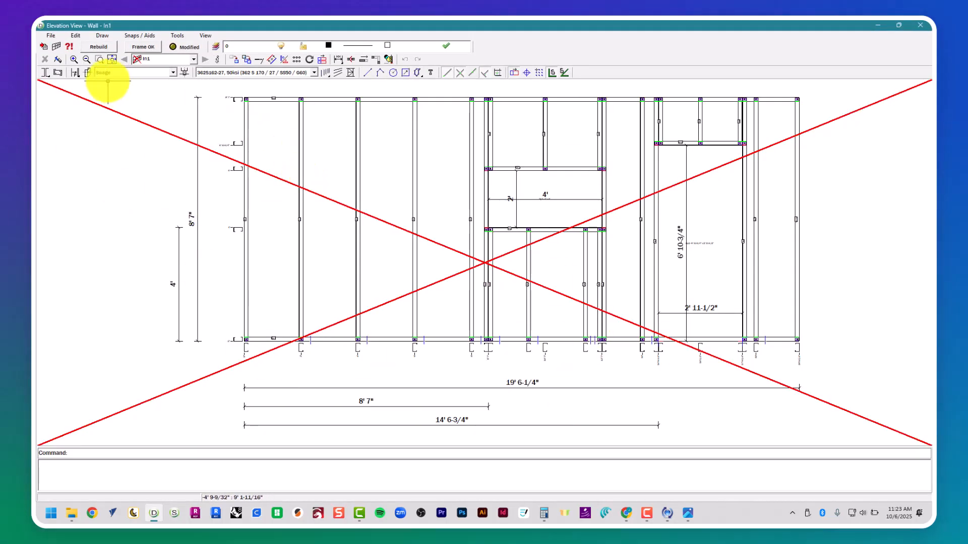
click(99, 48)
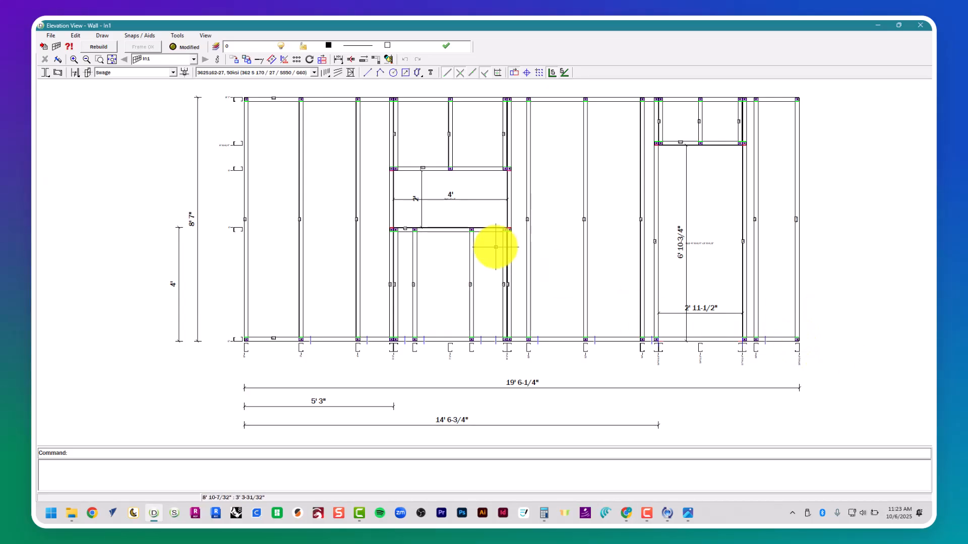
- Dimension the distance from the wall's right end to the near side of the door opening, placing it below the wall
click(338, 59)
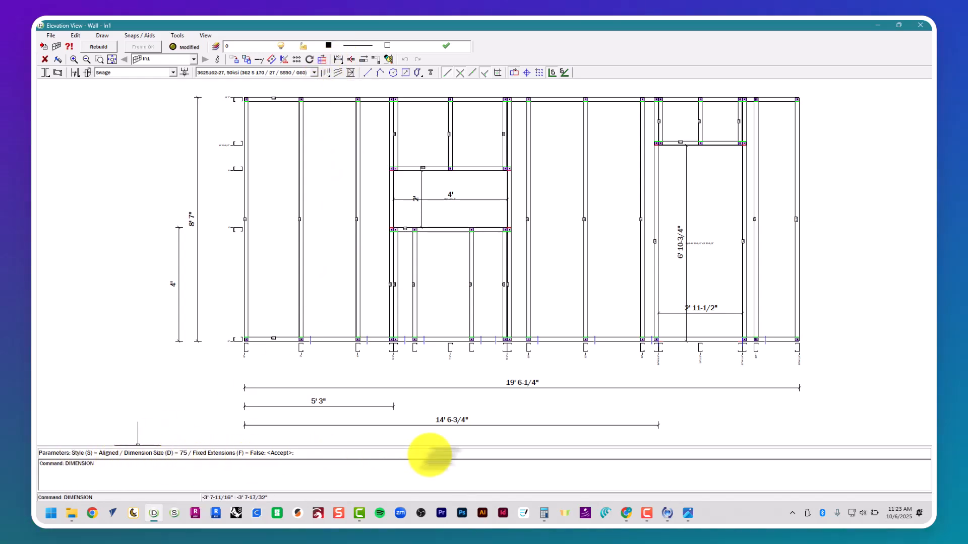
right_click(755, 377)
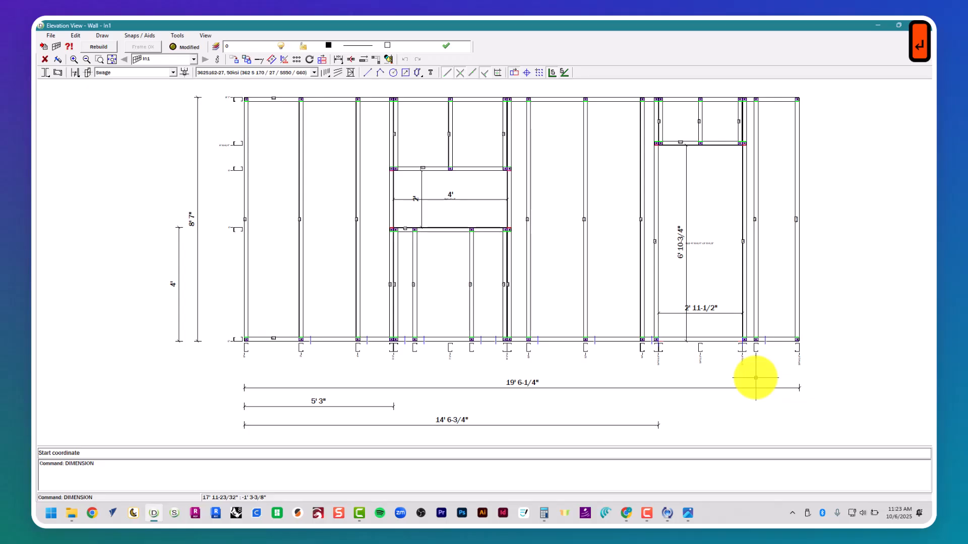
click(800, 274)
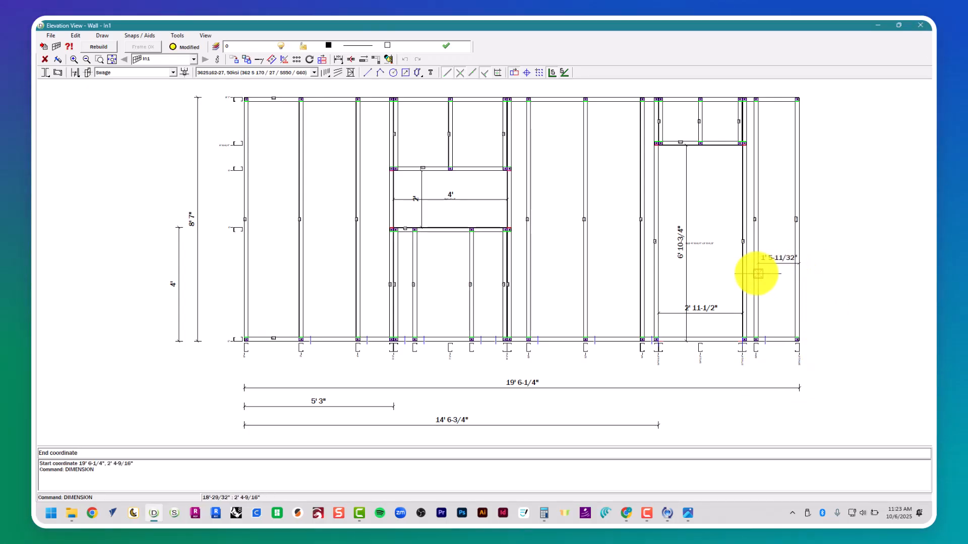
click(743, 265)
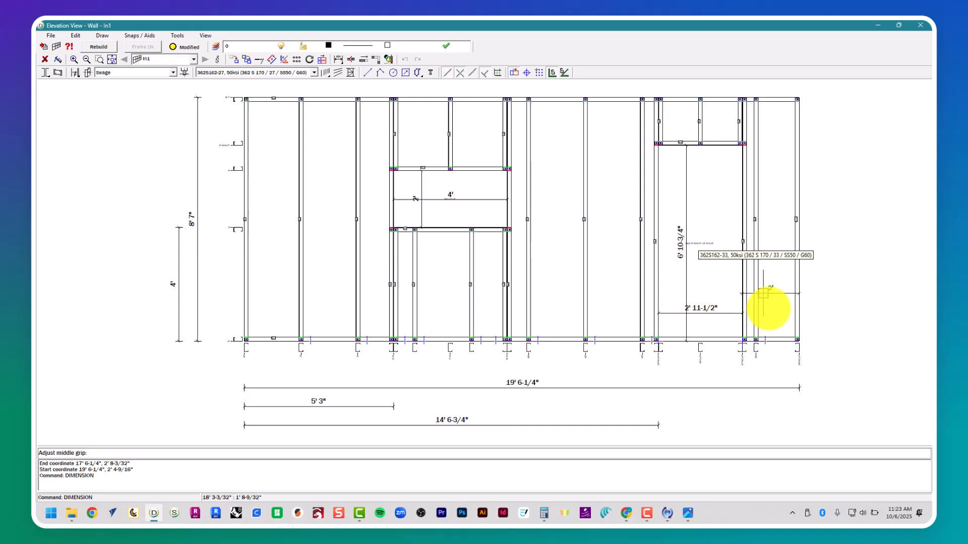
click(789, 381)
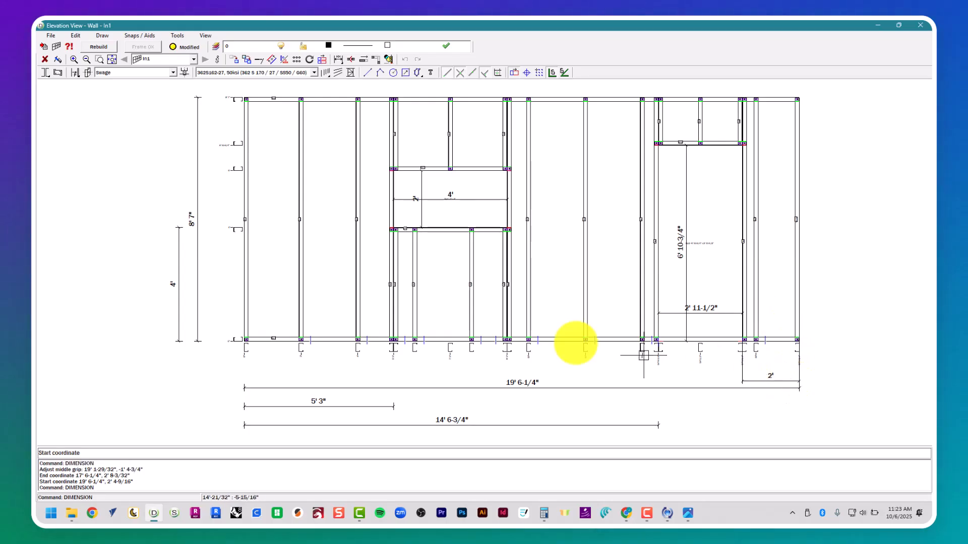
click(242, 280)
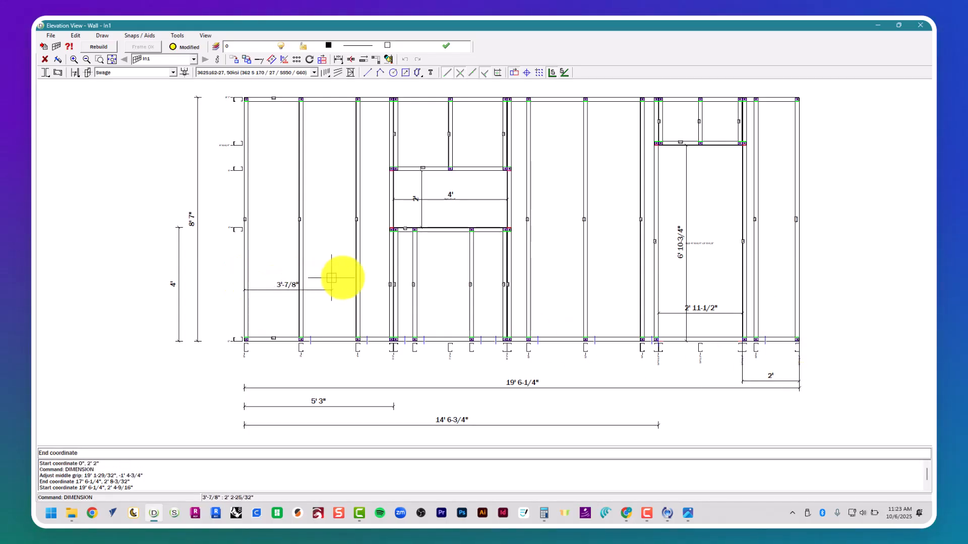
click(393, 278)
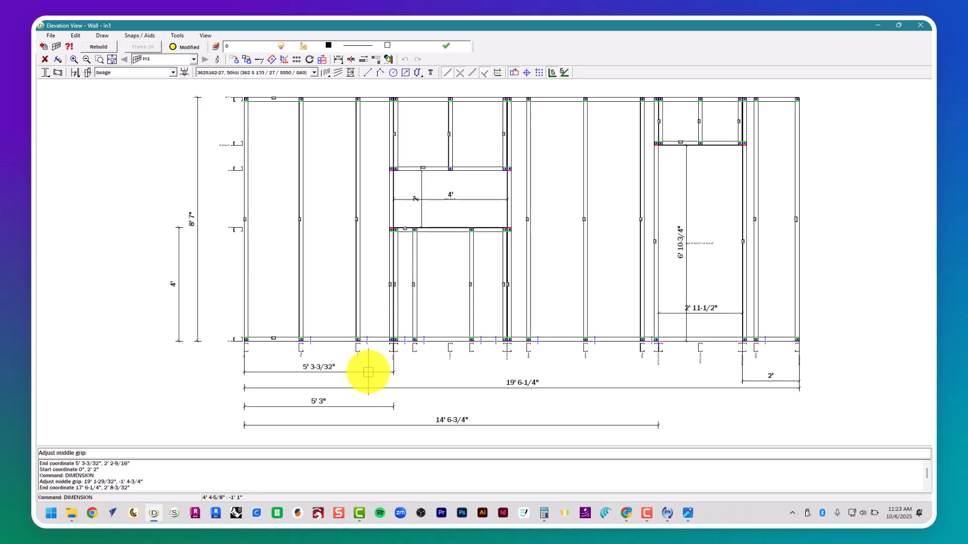
key(Escape)
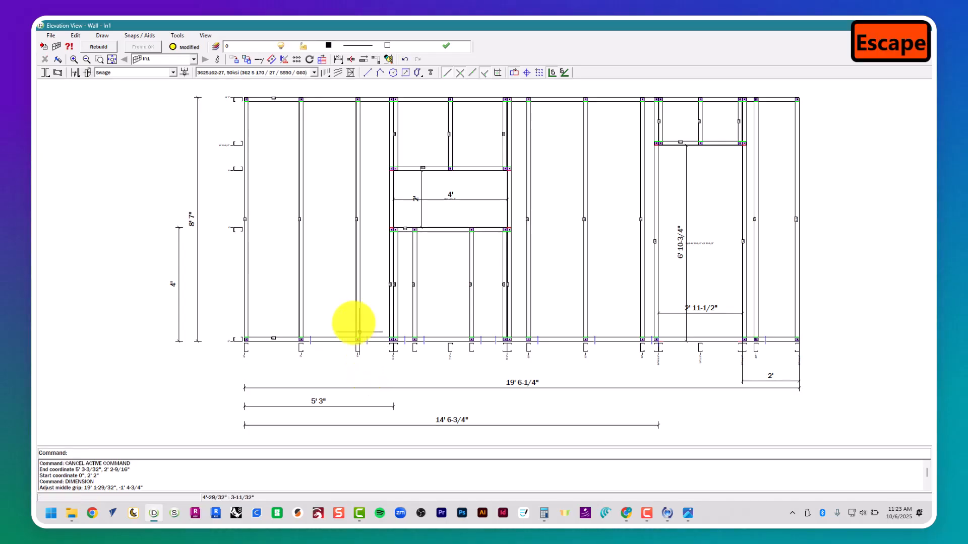
- Dimension the distance from the wall's left end to the near side of the window opening, placing it across the studs
click(241, 204)
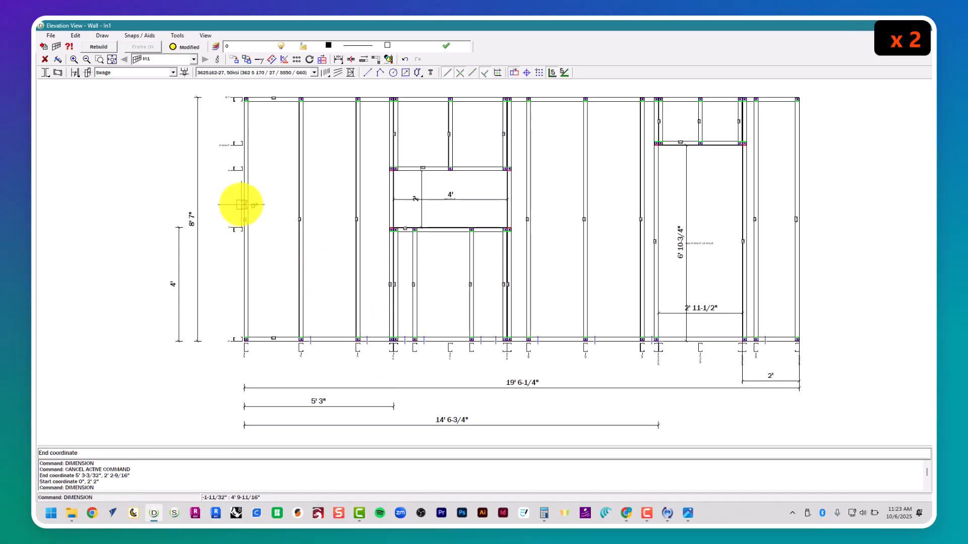
click(393, 216)
click(372, 211)
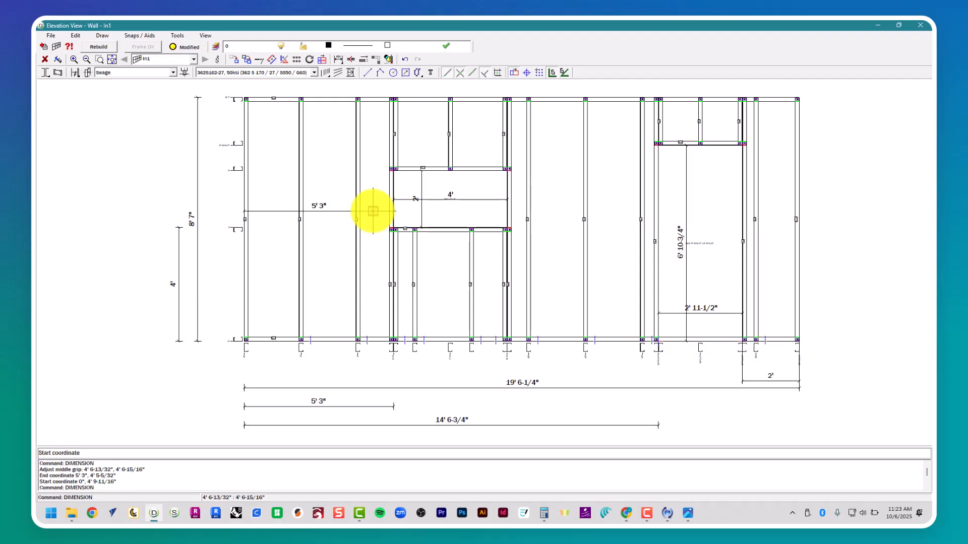
key(Escape)
key(Escape)
key(Escape)
key(Escape)
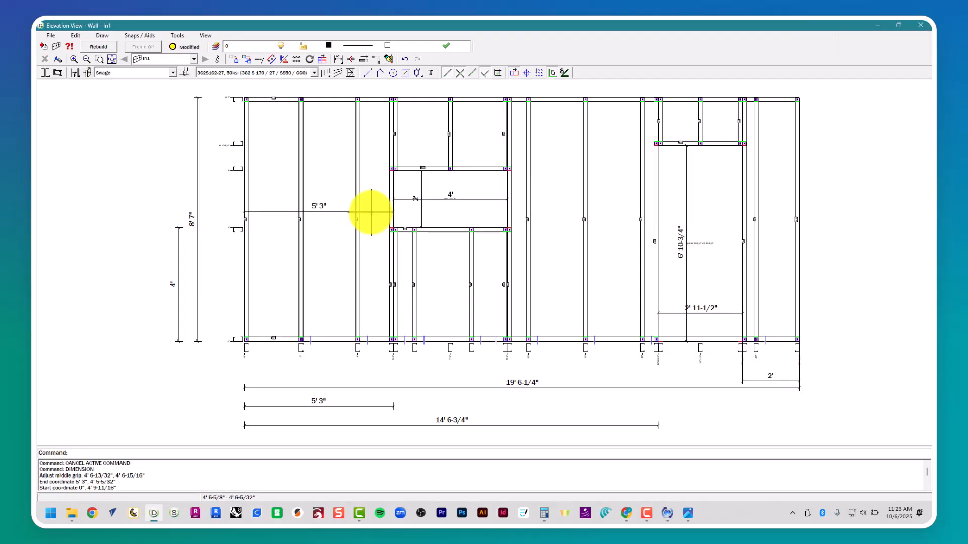
- Delete the two added check dimensions beside the window opening and below the door opening
key(Delete)
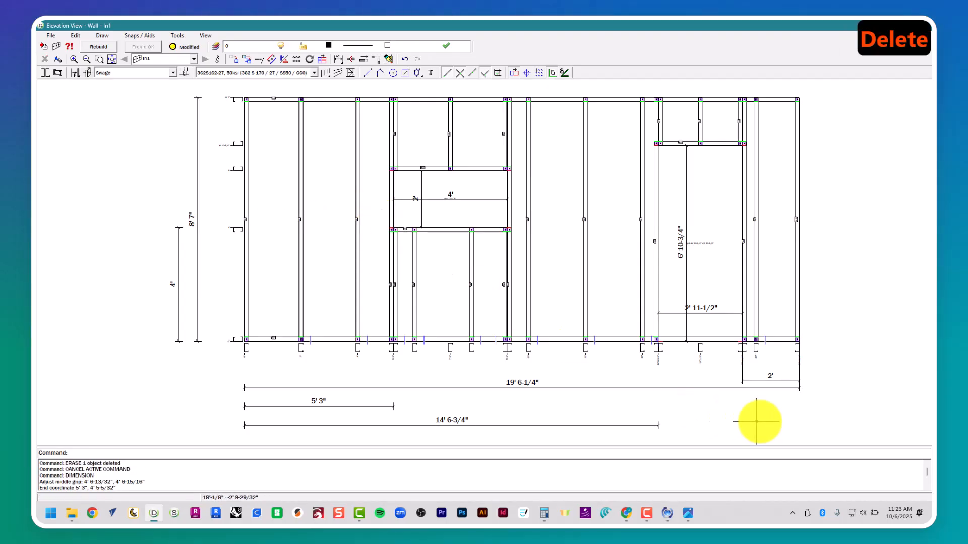
click(771, 378)
key(Delete)
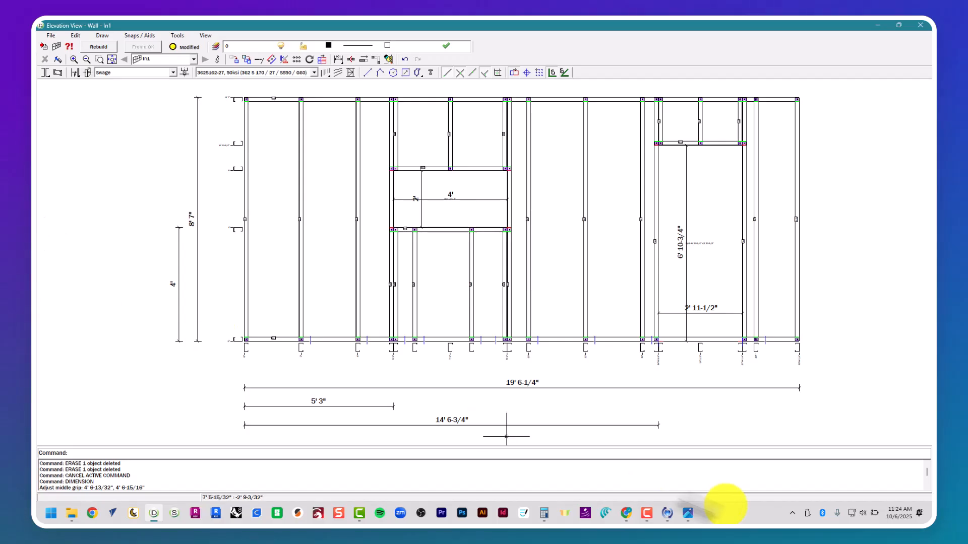
- Draw a vertical line along the wall's left end, from near its base to about 14' 5" high, above the top plate
click(370, 72)
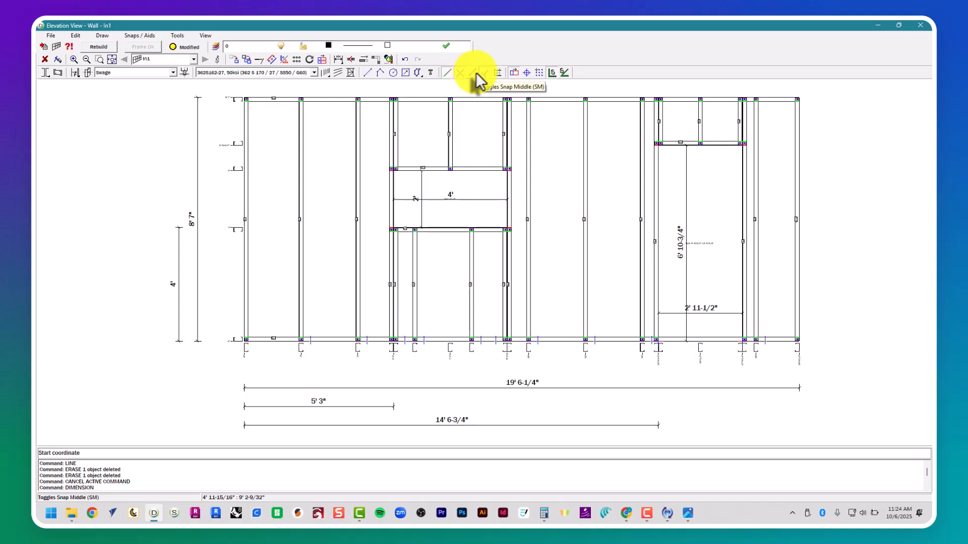
click(551, 73)
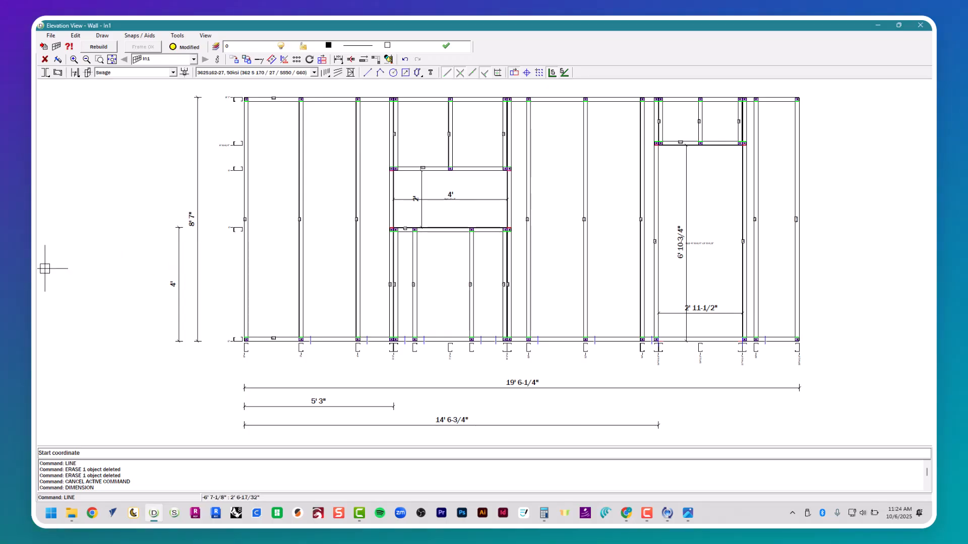
click(242, 329)
scroll(239, 329, down, 2)
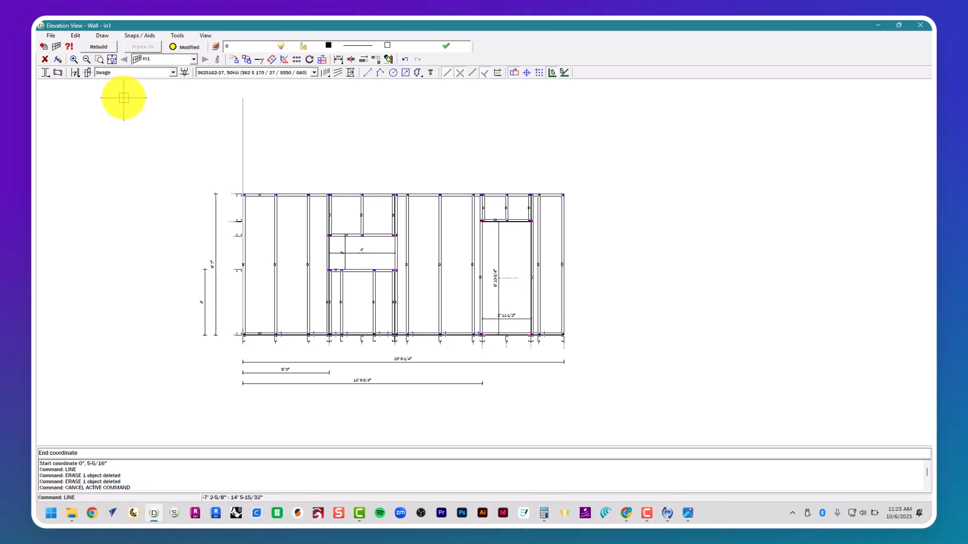
click(123, 98)
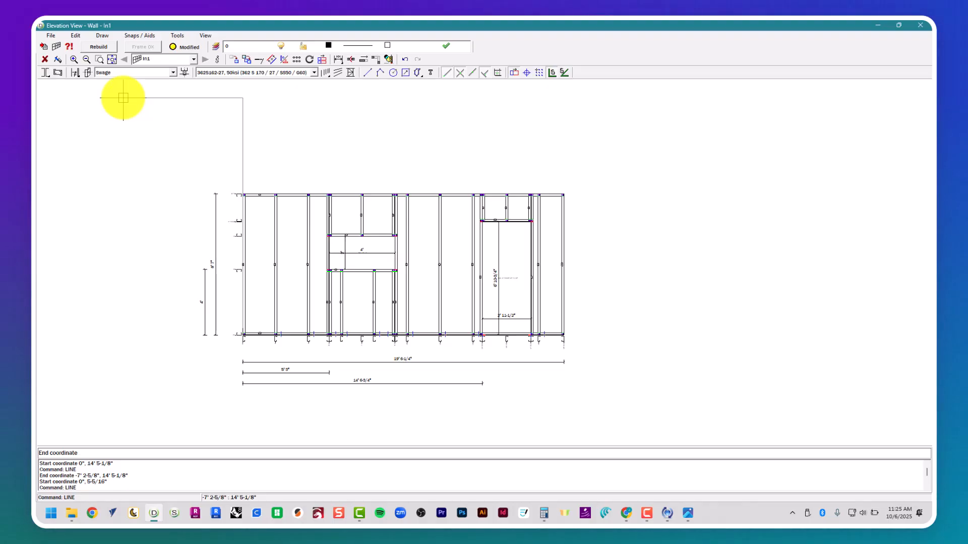
key(Return)
key(Escape)
key(Escape)
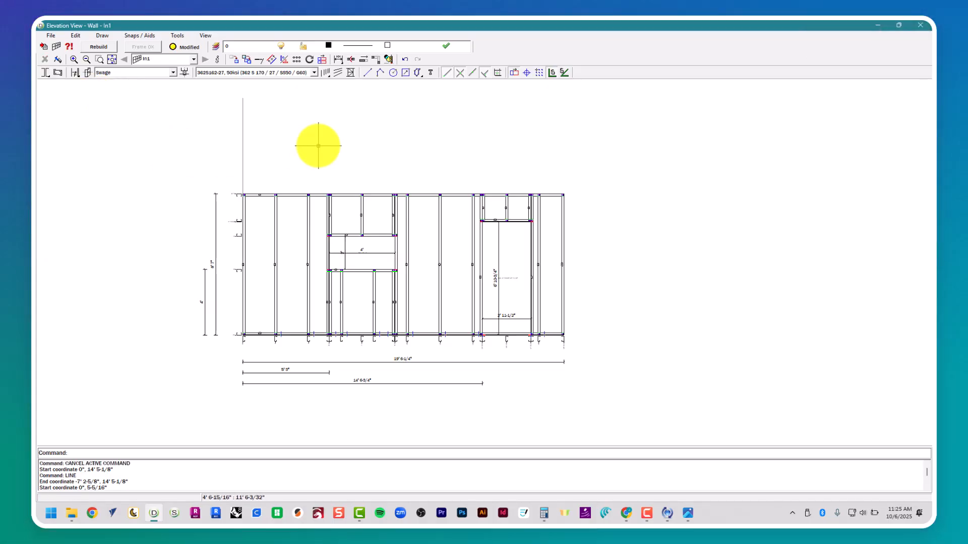
- Offset the vertical line 4' to the right and check the copy against the centre of the third stud
text(offset)
key(space)
text(4)
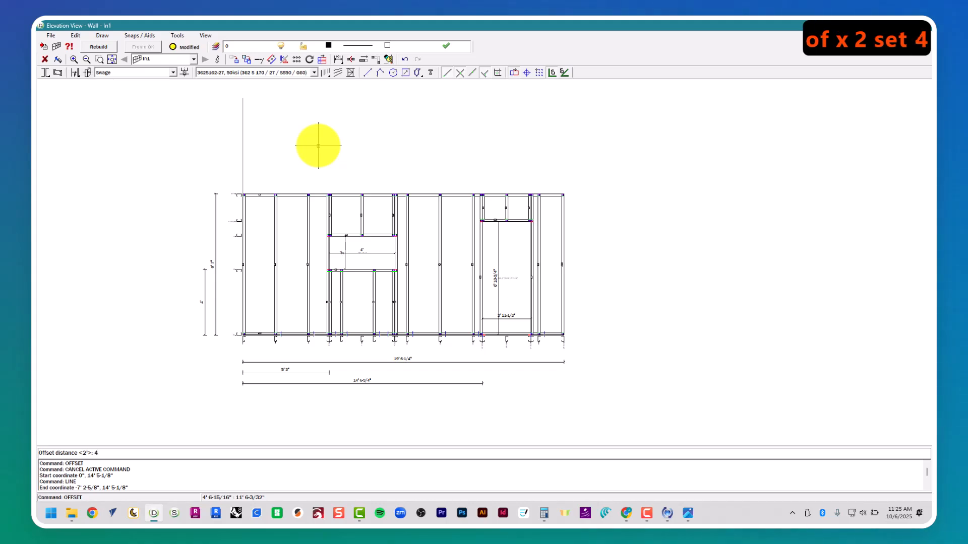
text(')
key(Return)
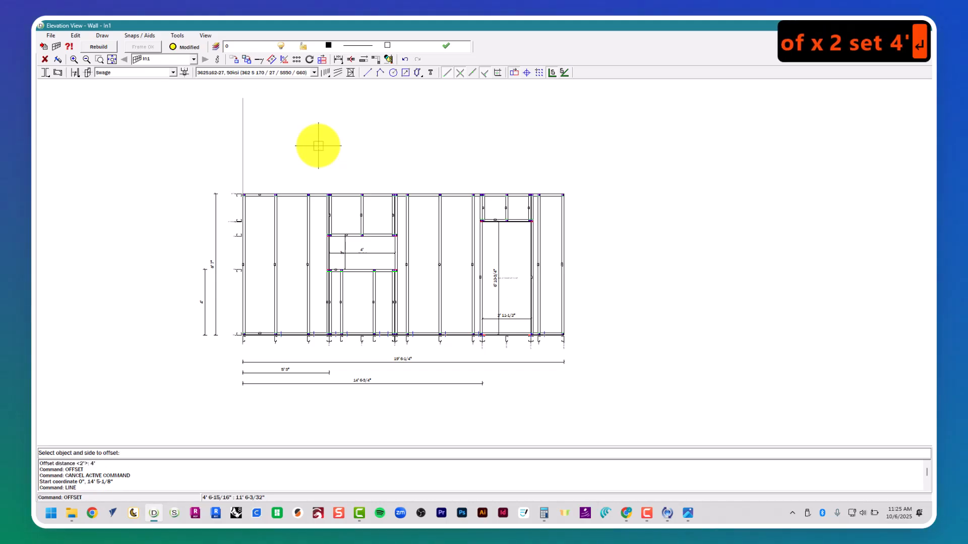
scroll(260, 154, up, 5)
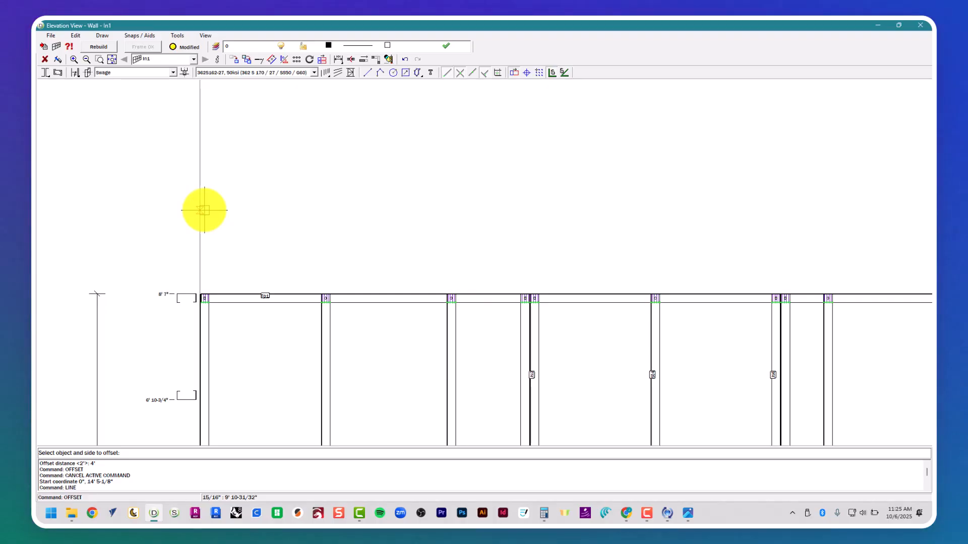
click(202, 210)
scroll(343, 333, down, 2)
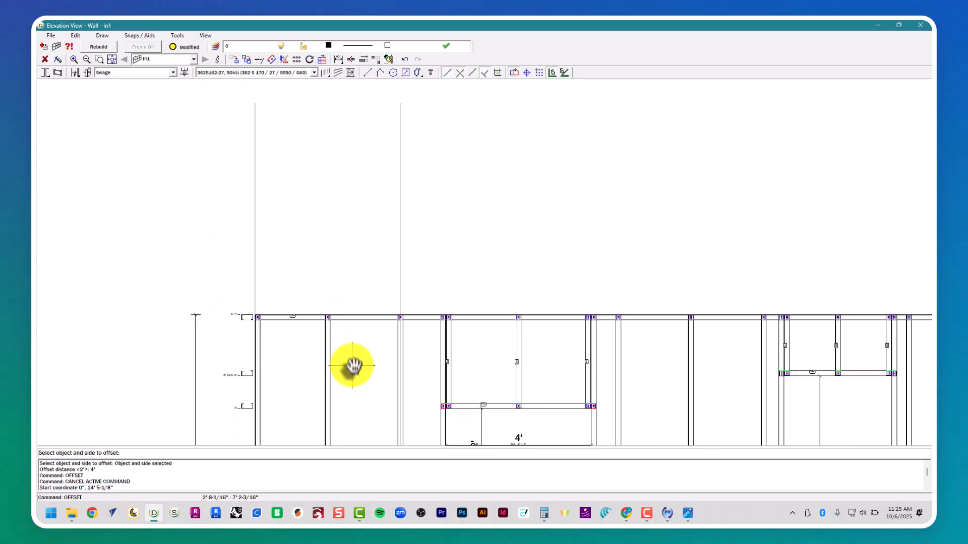
middle_drag(352, 365, 346, 190)
scroll(346, 185, up, 2)
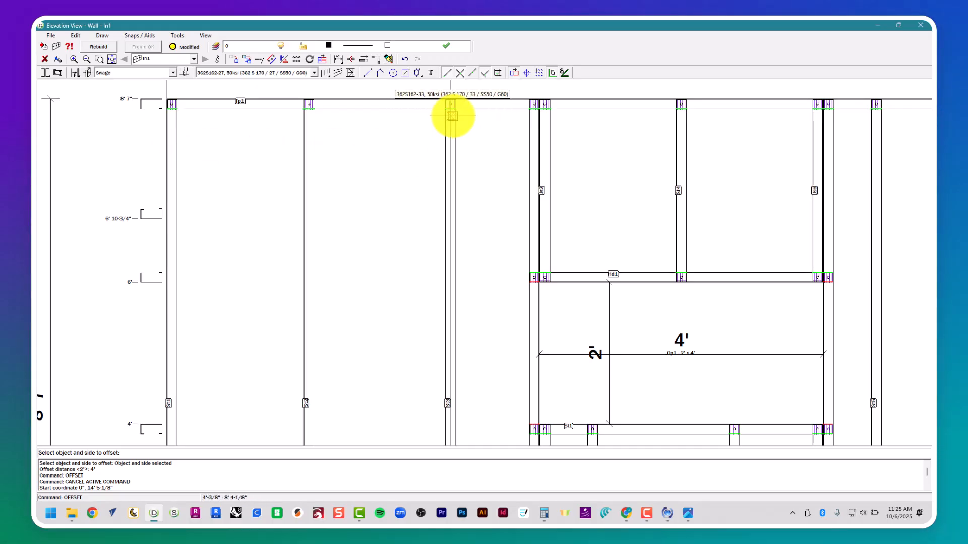
scroll(452, 115, up, 3)
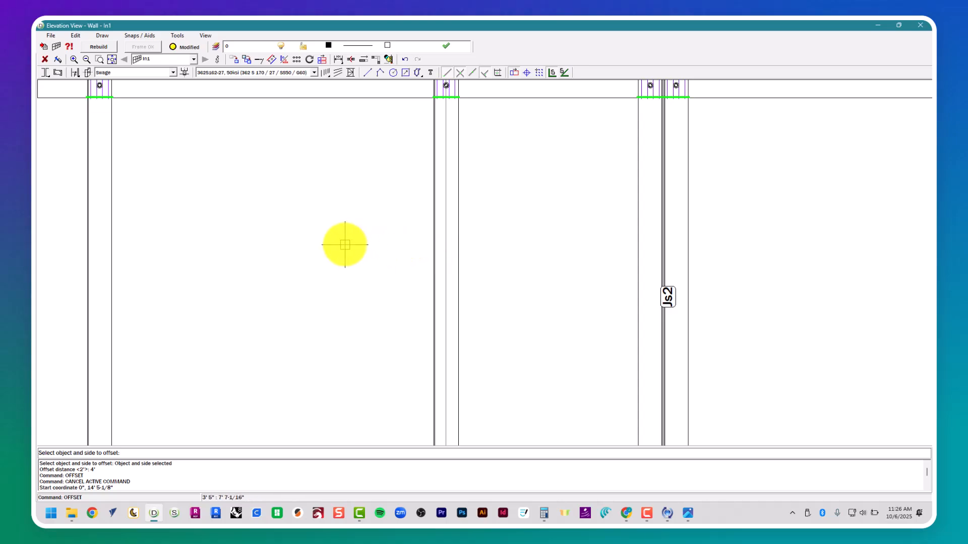
scroll(345, 245, down, 3)
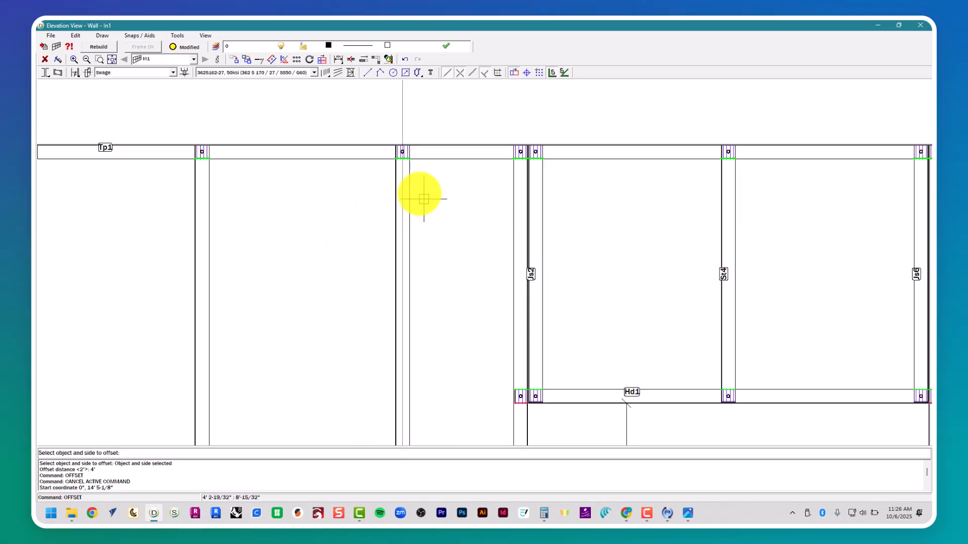
- Offset the vertical line at the third stud 15" to the right and check the copy against the window opening's near side
scroll(405, 174, up, 3)
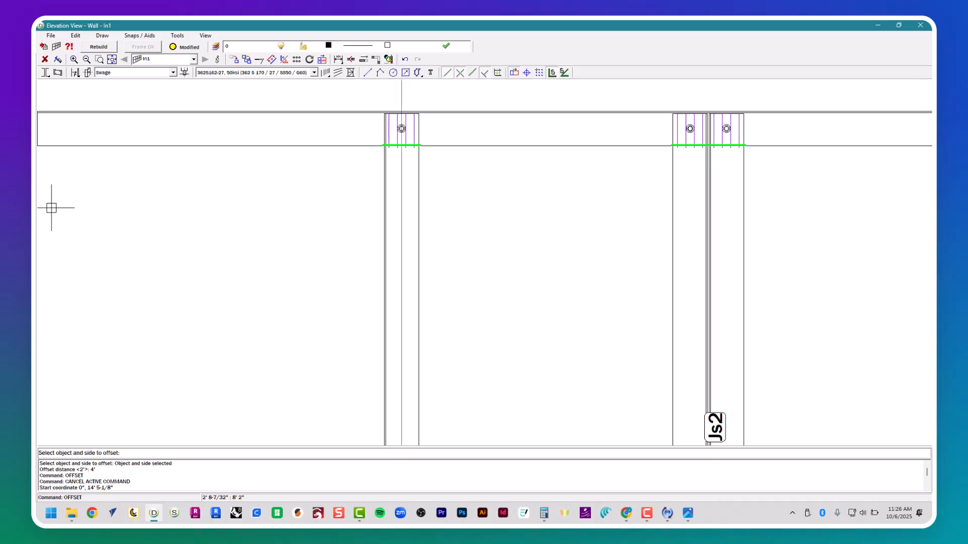
scroll(265, 170, down, 3)
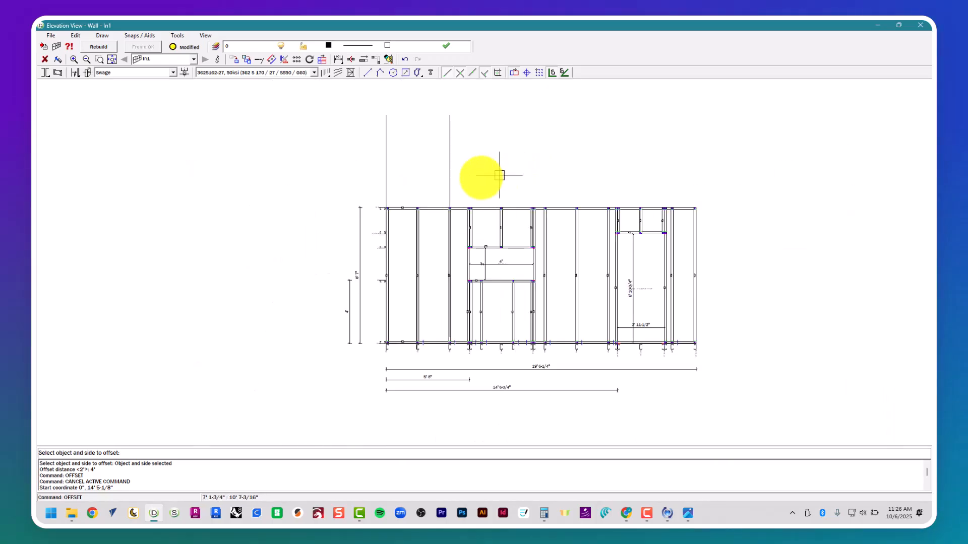
scroll(468, 182, up, 2)
key(Return)
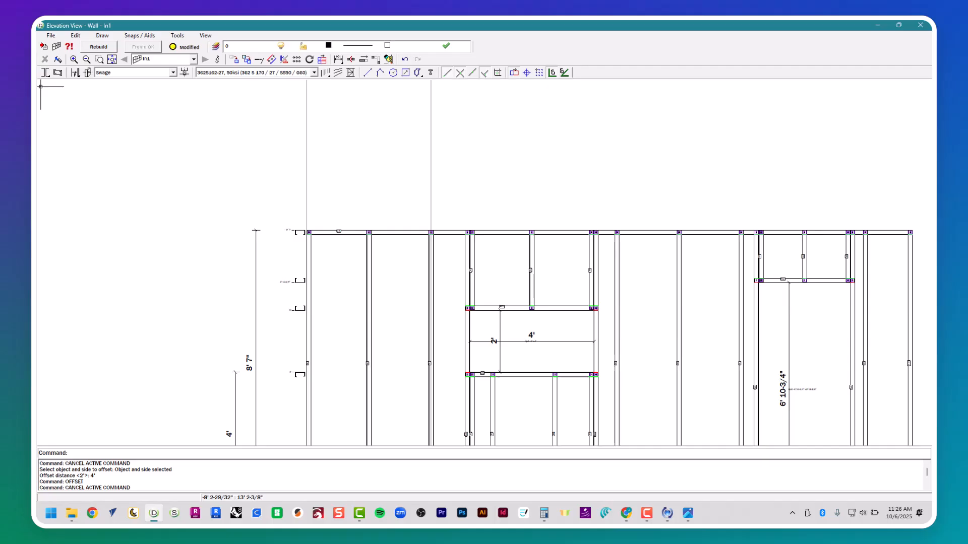
text(ffset)
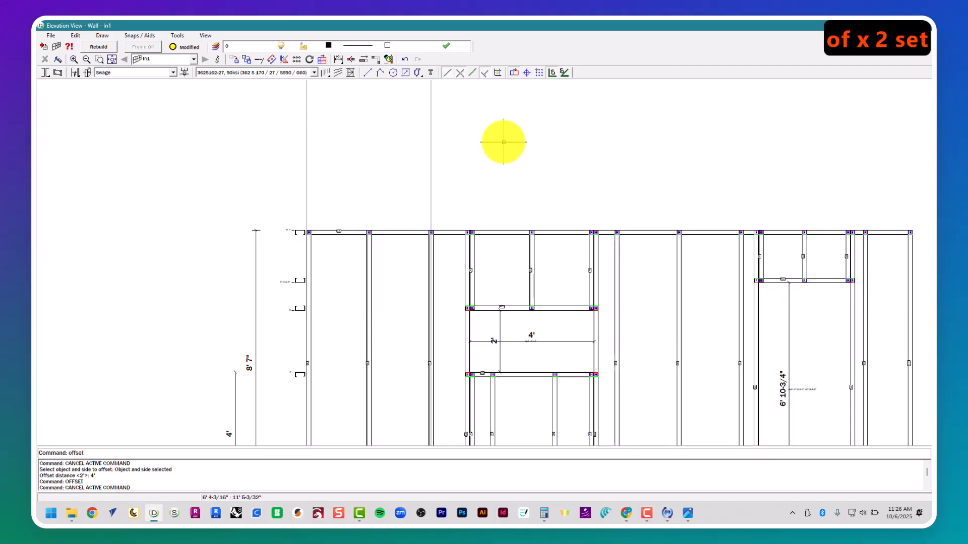
key(Return)
text(15)
key(Return)
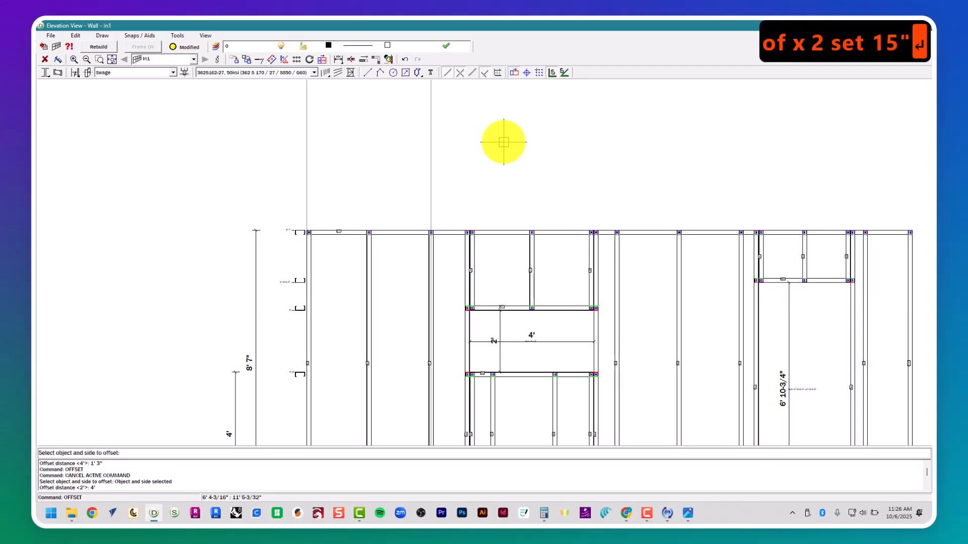
click(434, 215)
scroll(432, 216, up, 5)
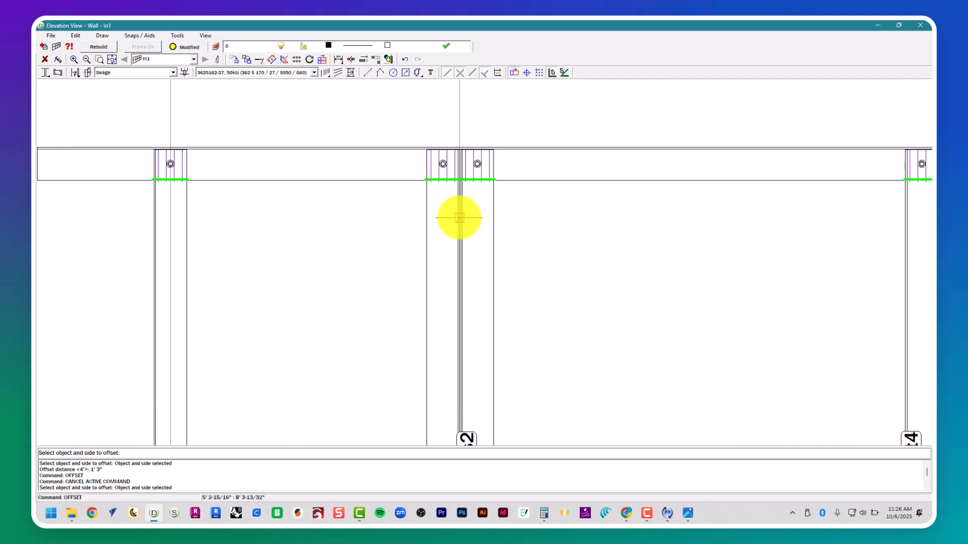
scroll(408, 209, down, 5)
key(Escape)
key(Escape)
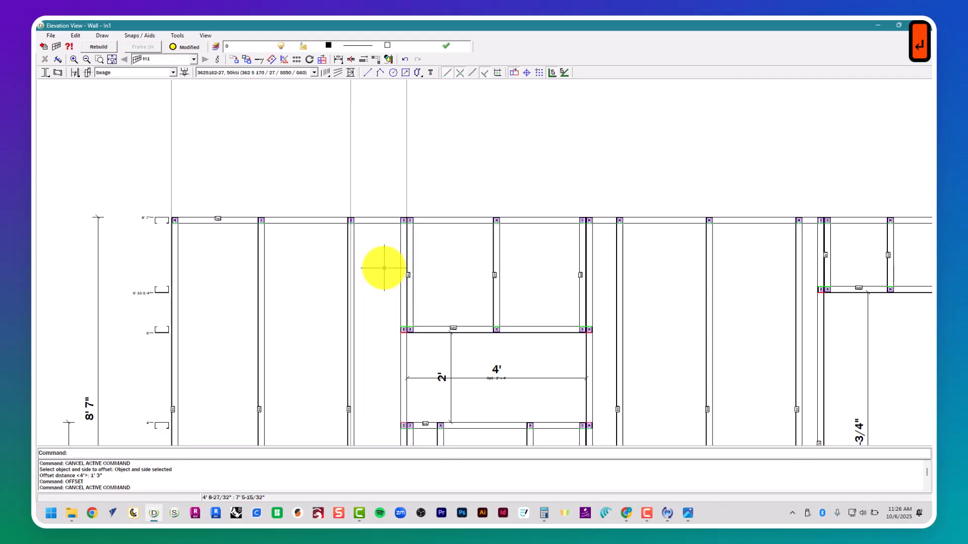
- Offset the vertical line at the window opening's near side 4' to the right, across the opening's width
text(offset)
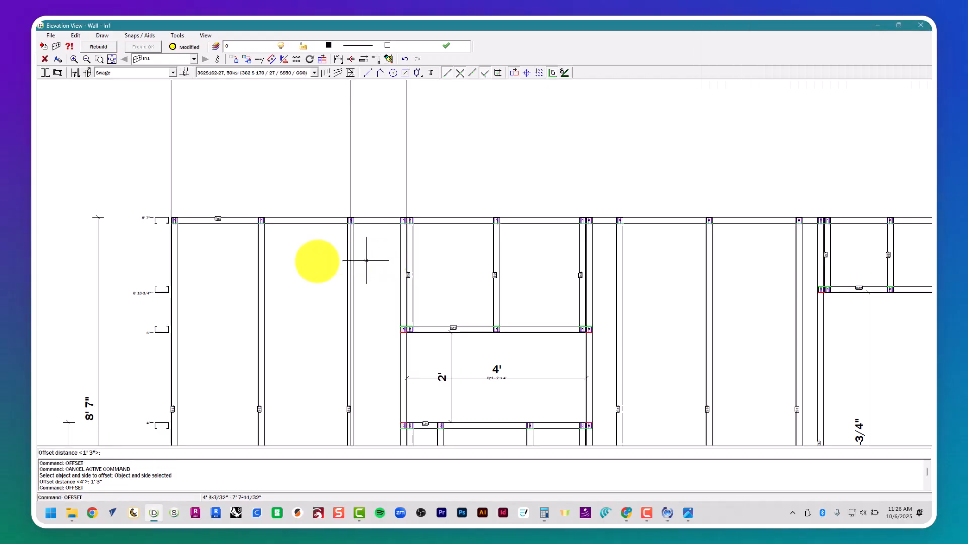
middle_drag(452, 326, 309, 296)
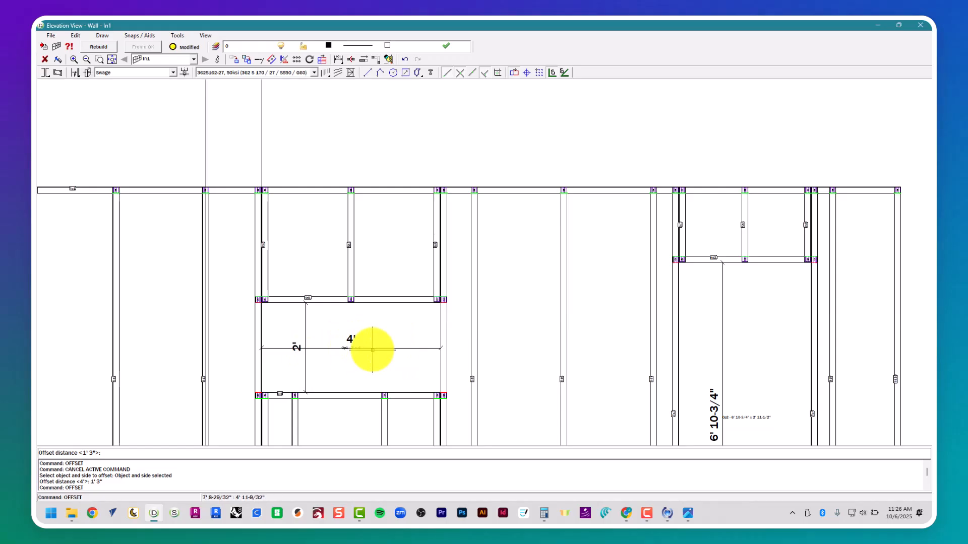
middle_drag(368, 346, 373, 296)
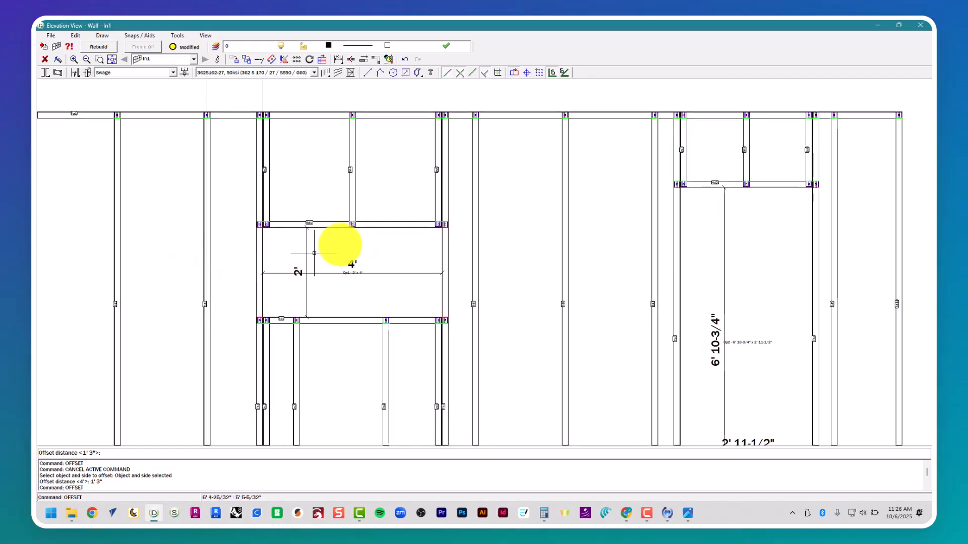
middle_drag(351, 252, 366, 320)
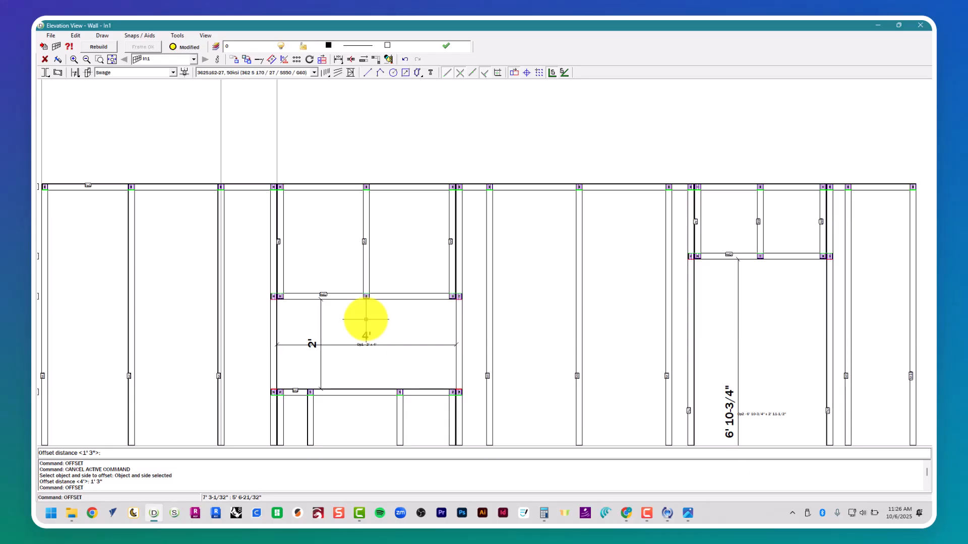
text(4')
key(Return)
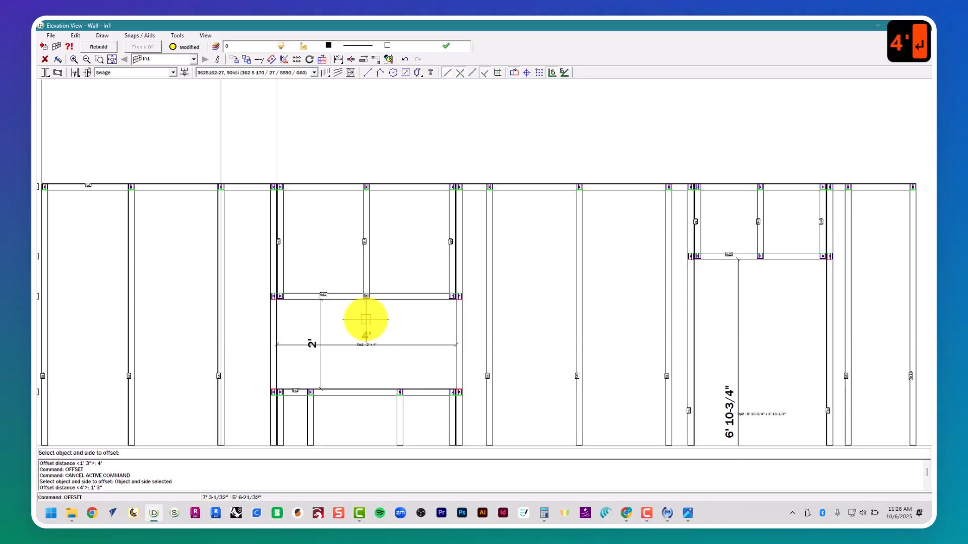
click(279, 165)
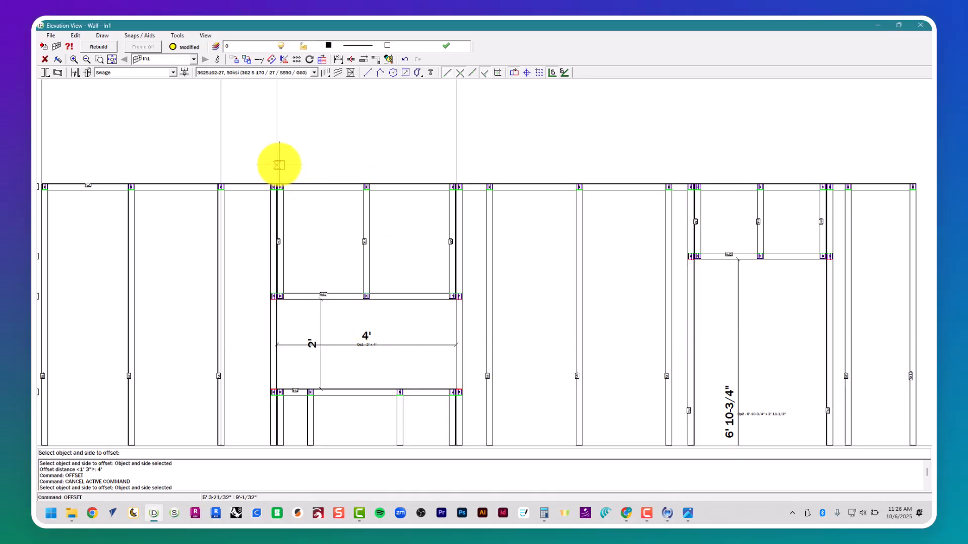
key(Return)
key(Escape)
key(Escape)
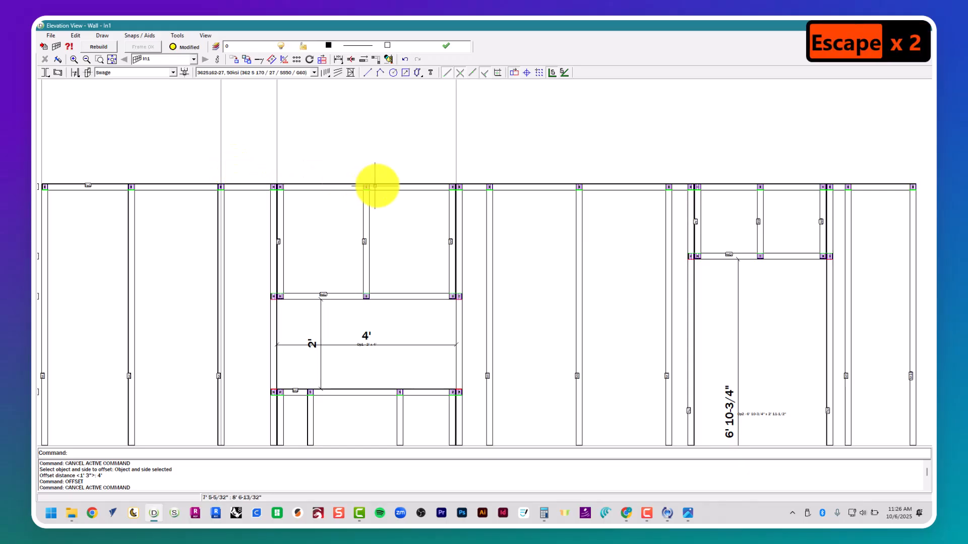
- Offset the vertical line at the window opening's far side 4' to the right, toward the door opening
mouse_move(379, 188)
middle_down()
mouse_move(130, 190)
mouse_move(229, 212)
middle_up()
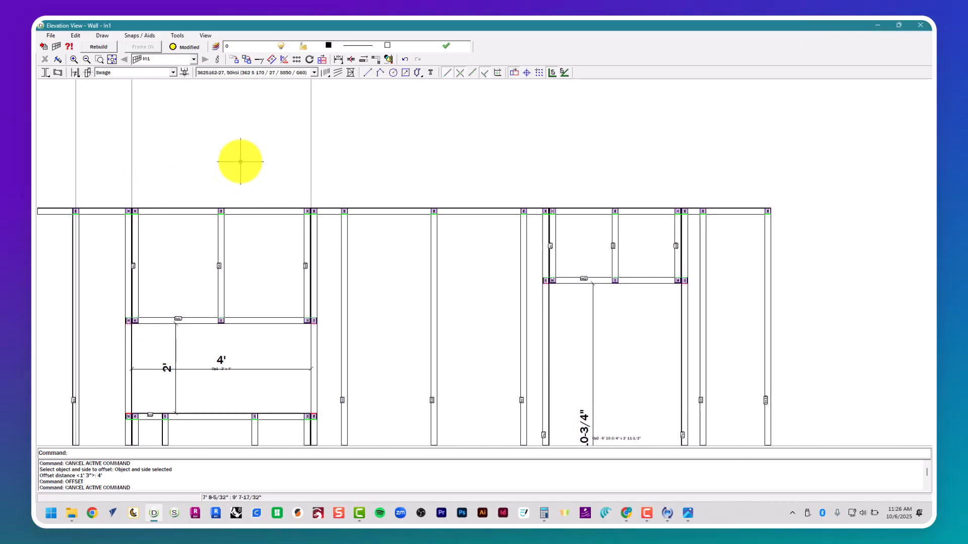
key(Return)
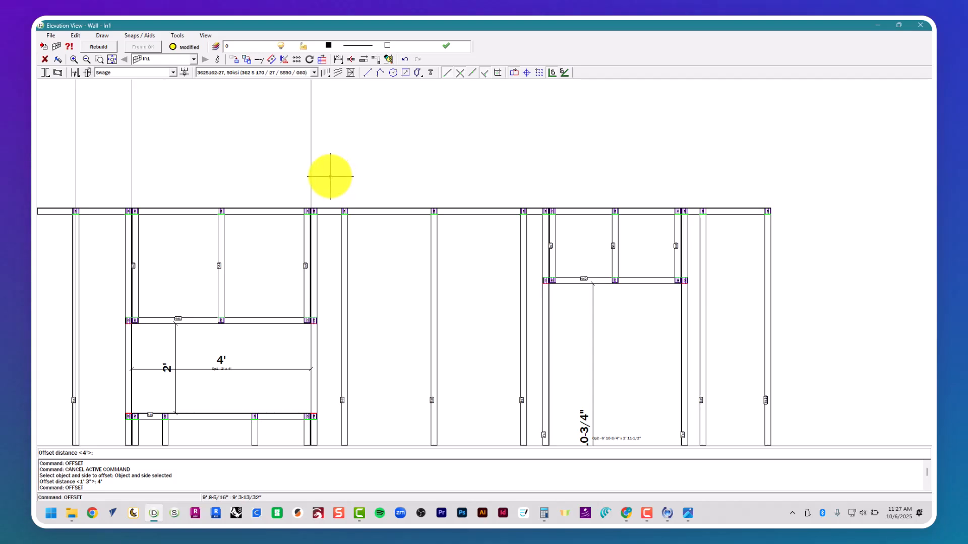
key(Return)
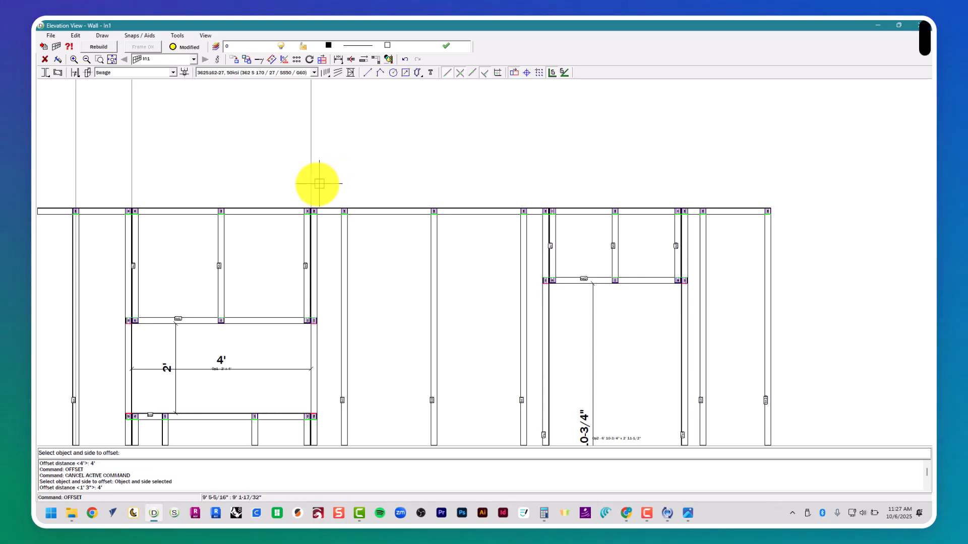
click(314, 185)
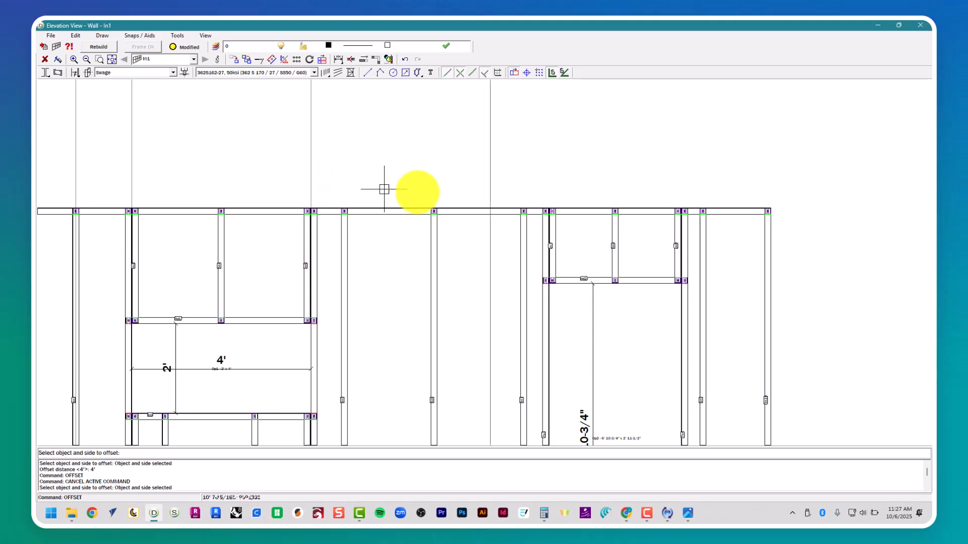
mouse_move(457, 209)
middle_down()
mouse_move(436, 169)
mouse_move(482, 83)
mouse_move(422, 146)
middle_up()
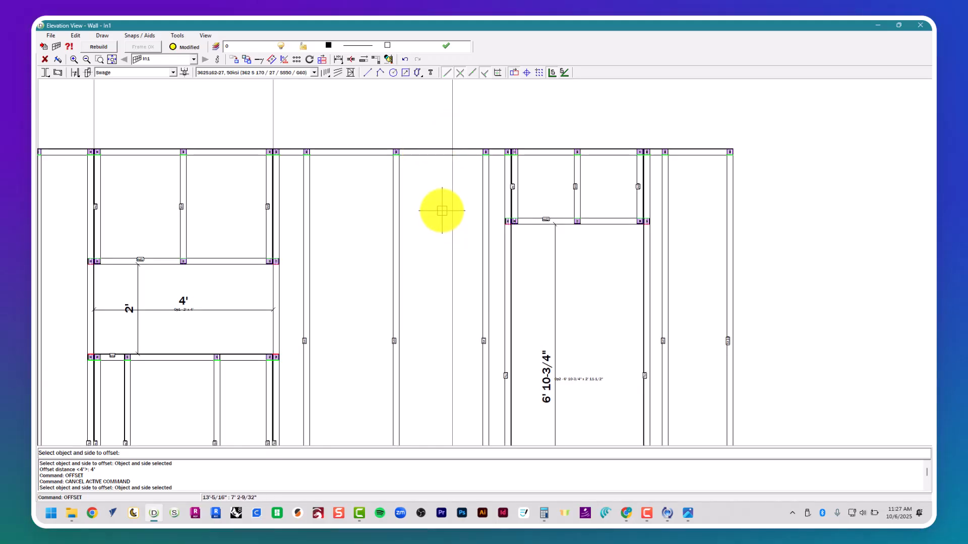
mouse_move(440, 211)
middle_down()
mouse_move(350, 216)
mouse_move(369, 249)
middle_up()
scroll(383, 208, up, 1)
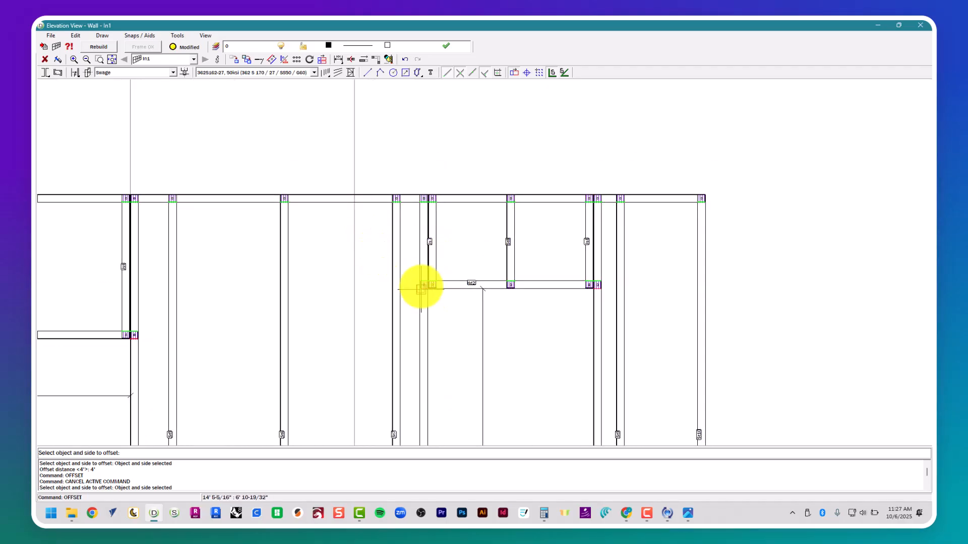
key(Escape)
- Offset the newest vertical line, between the window and door openings, 1' 3-3/4" to the right
key(Return)
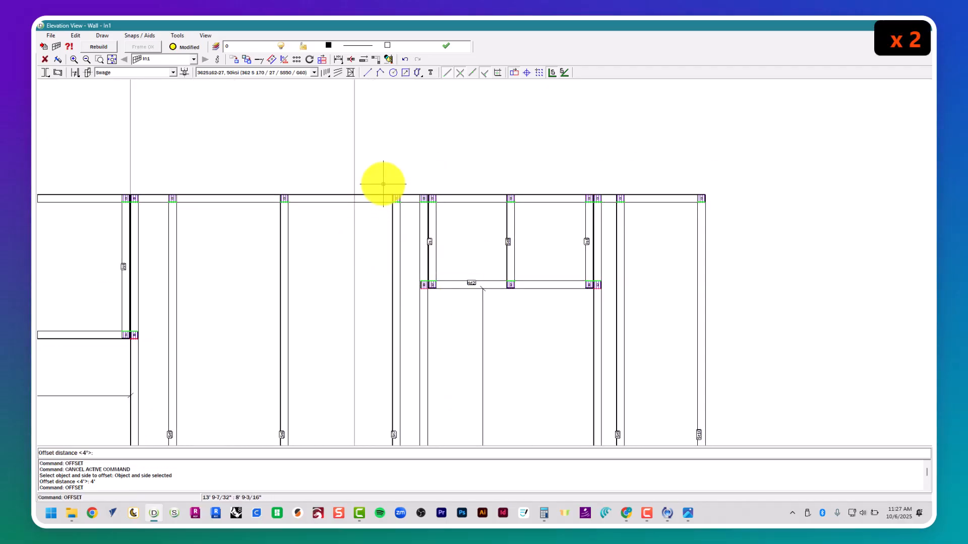
text(1' )
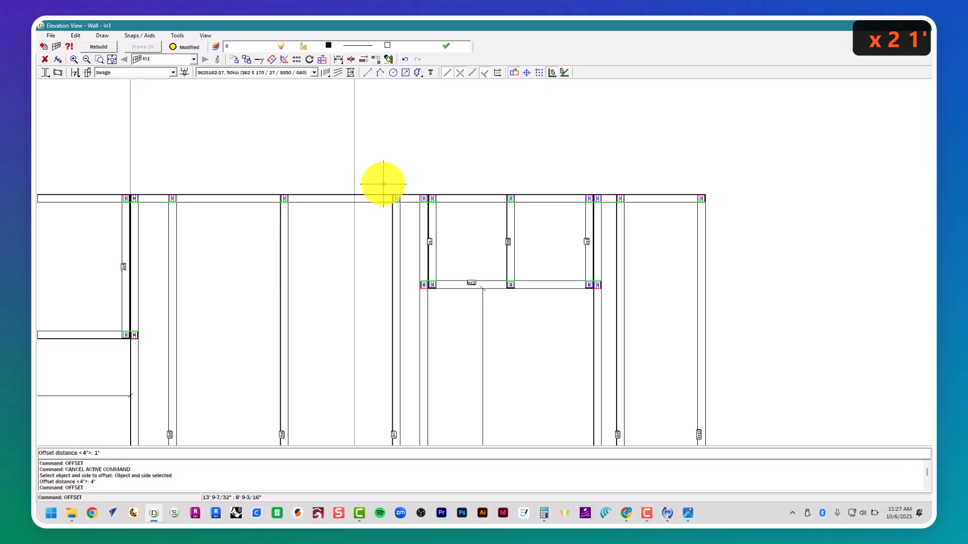
text(3-3/4")
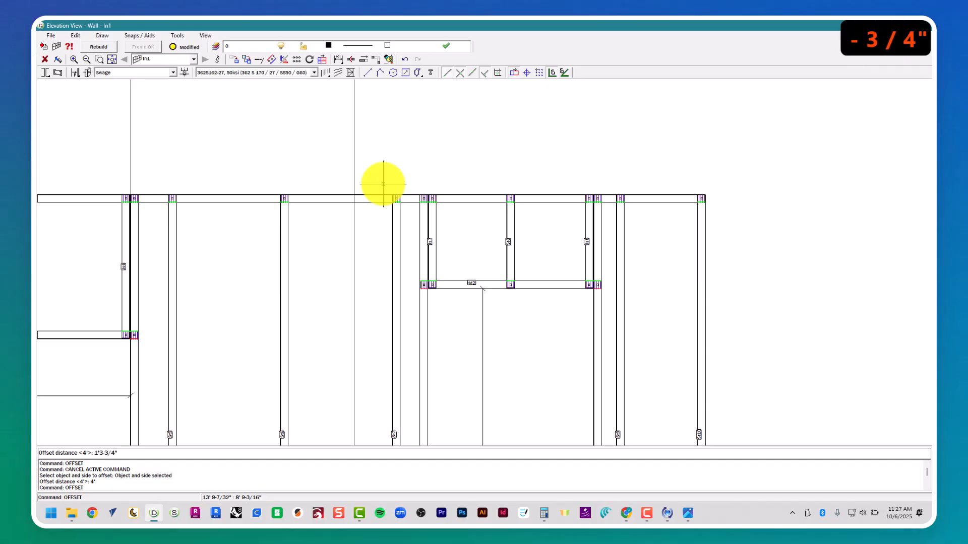
key(Return)
click(357, 175)
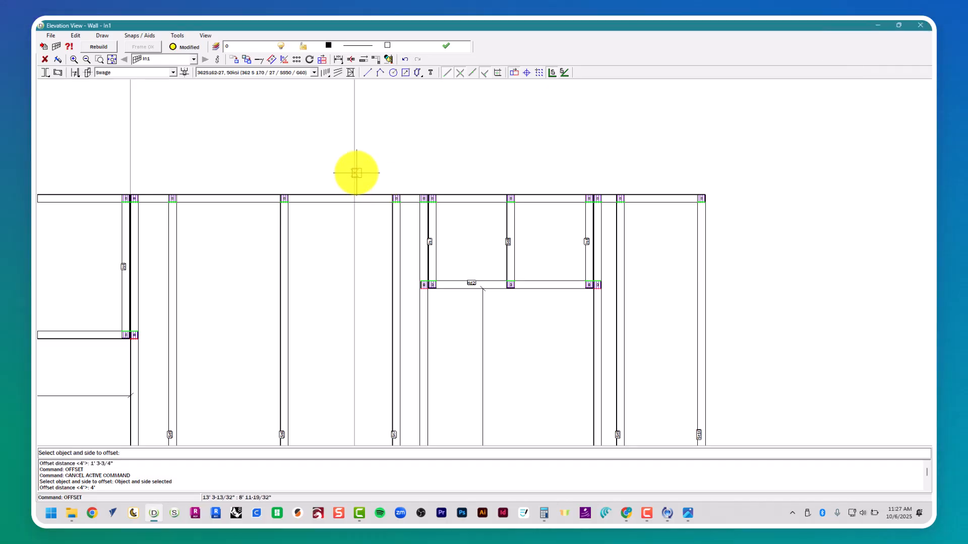
key(Escape)
- Offset the vertical line at the door opening's near side 2' 11-1/2" to the right, across the opening's width
middle_drag(434, 201, 280, 203)
scroll(287, 181, up, 2)
key(Return)
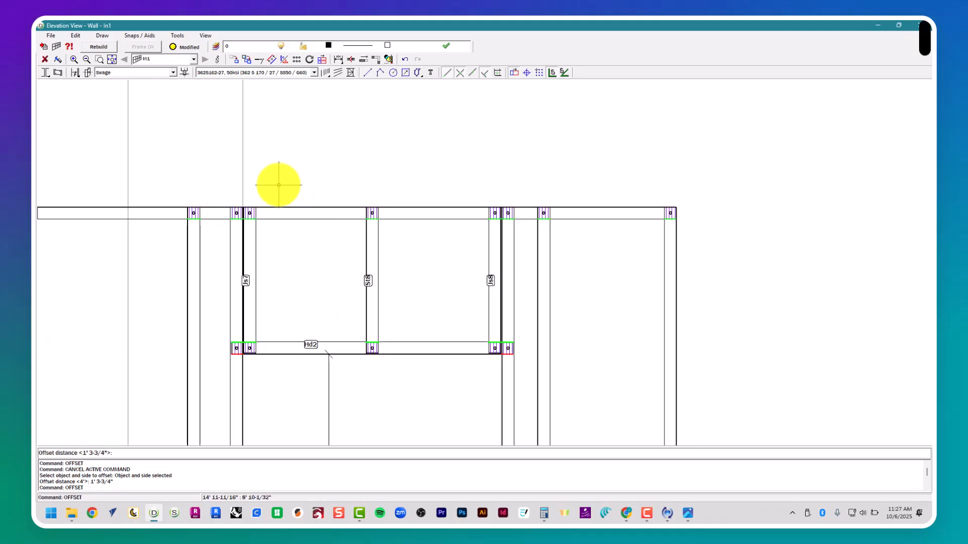
text(2')
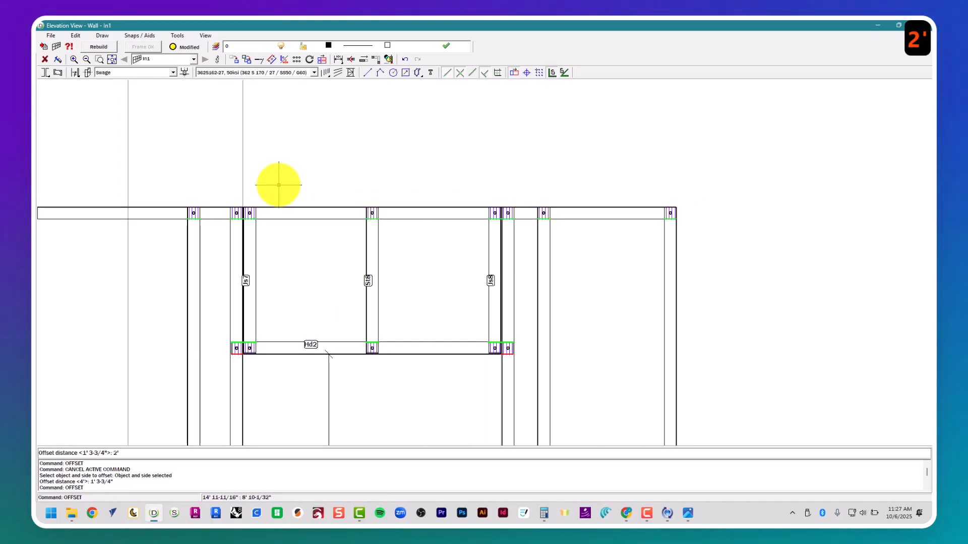
text( 11-1/2")
key(Return)
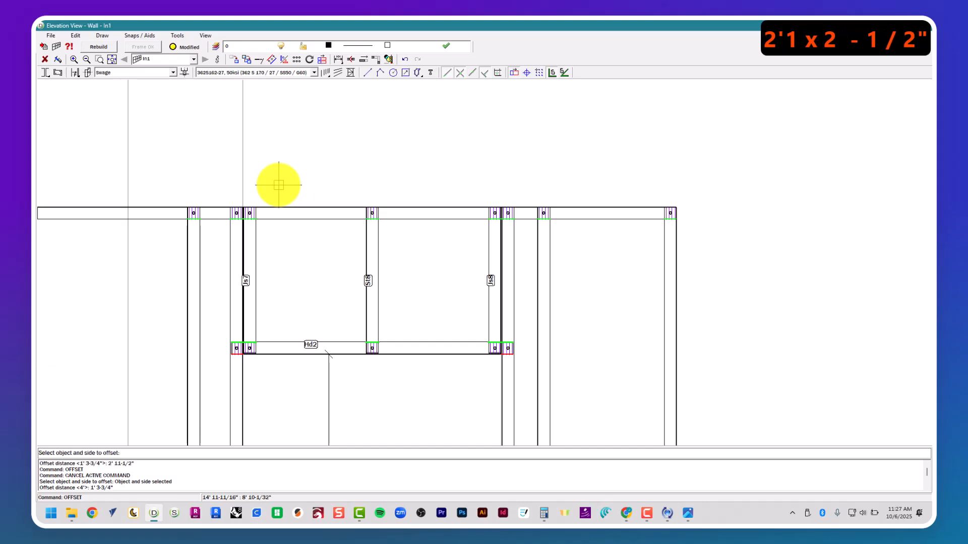
click(245, 190)
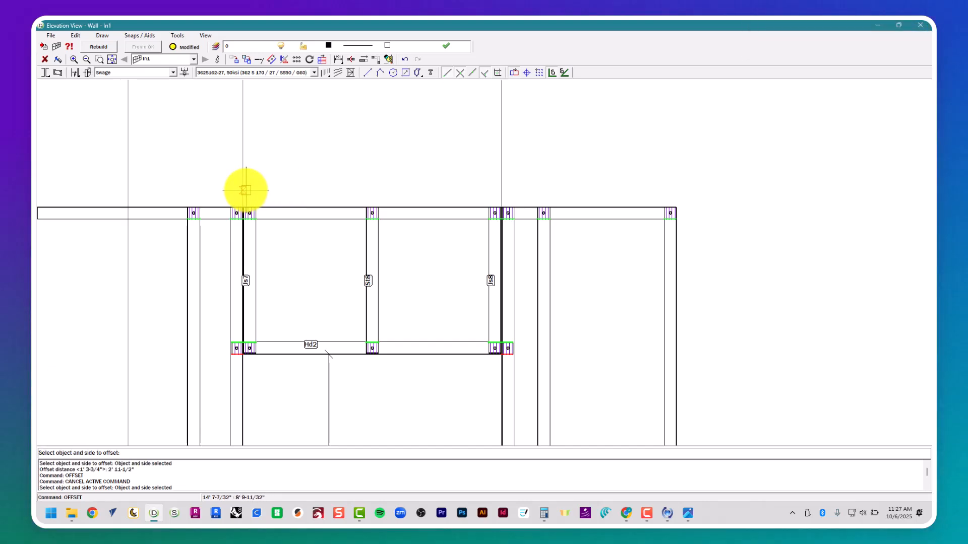
key(Escape)
- Offset the vertical line at the door opening's far side 2' to the right, toward the wall's end
middle_drag(417, 195, 355, 194)
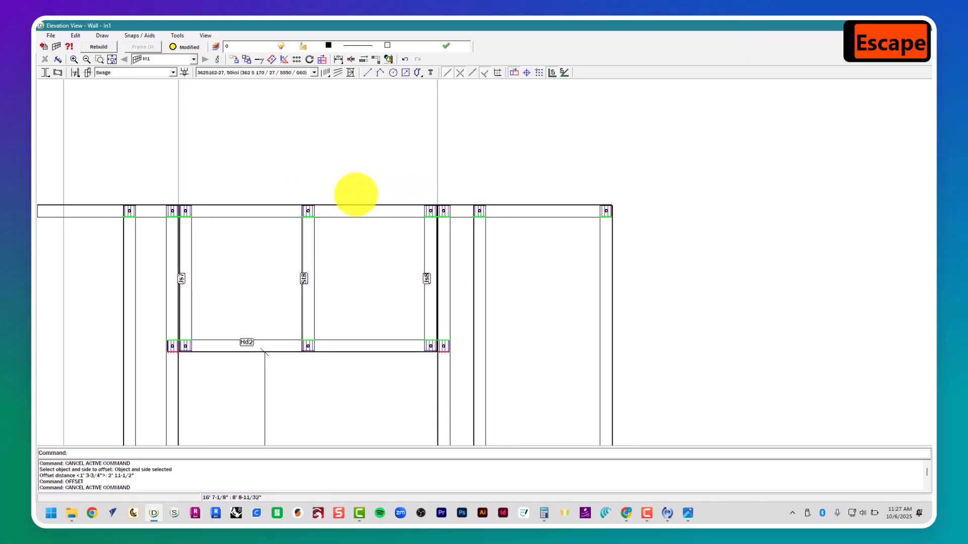
right_click(356, 194)
text(2')
key(Return)
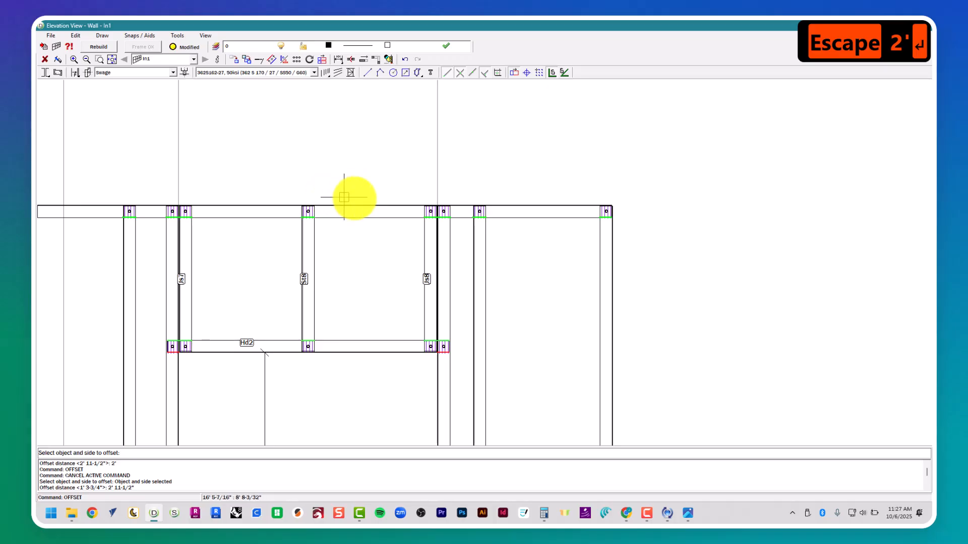
click(439, 185)
key(Escape)
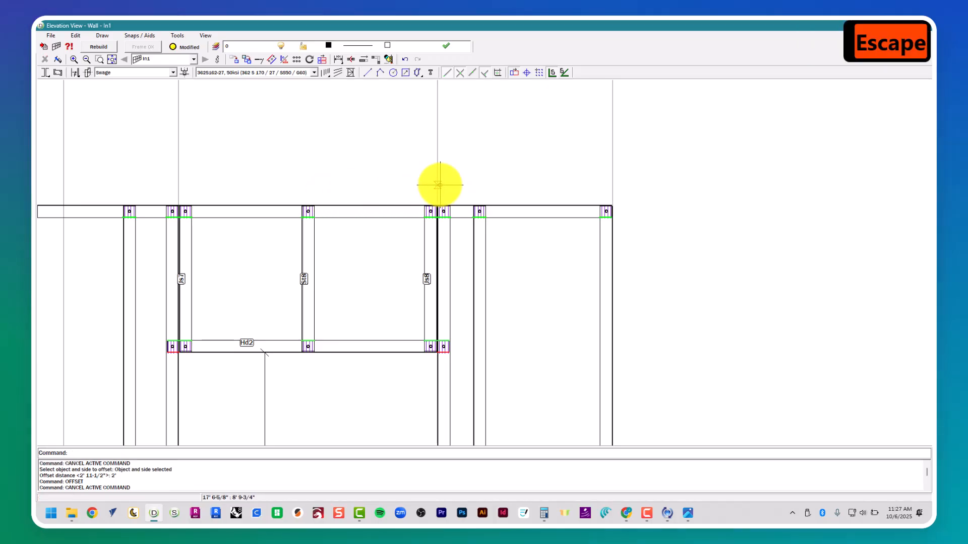
key(Escape)
key(Escape)
- Examine how the vertical check lines align with the openings and the centre of the third stud
scroll(440, 184, down, 5)
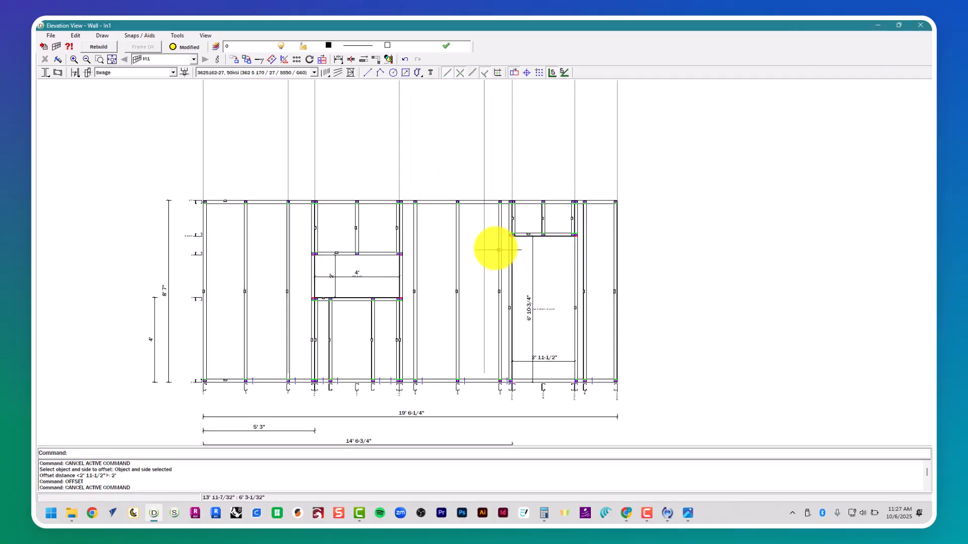
scroll(472, 242, up, 1)
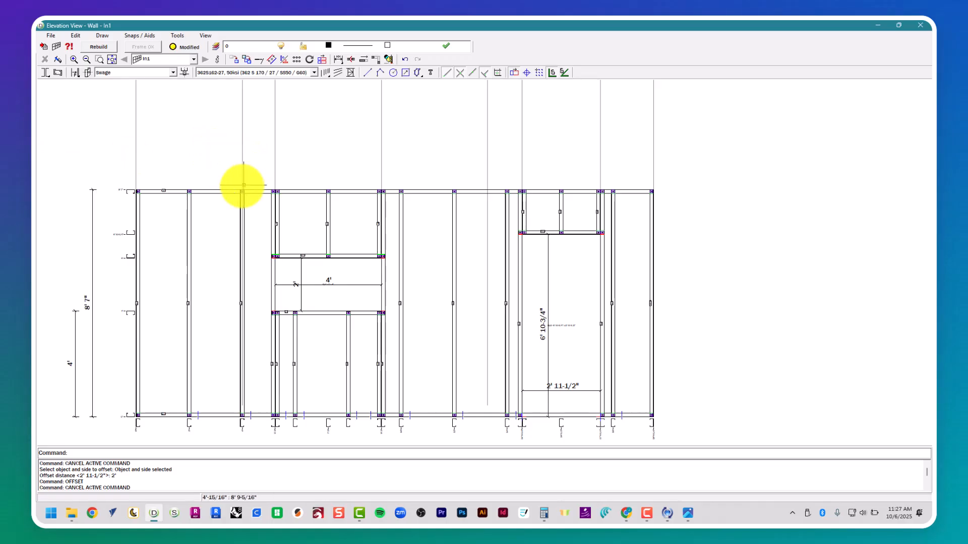
scroll(226, 211, up, 3)
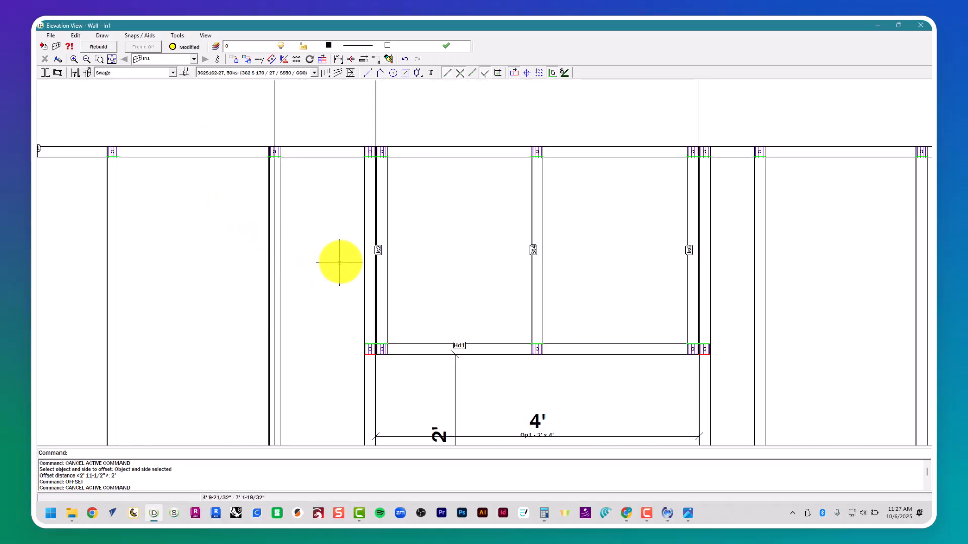
mouse_move(269, 228)
middle_down()
mouse_move(346, 260)
mouse_move(417, 320)
mouse_move(471, 274)
middle_up()
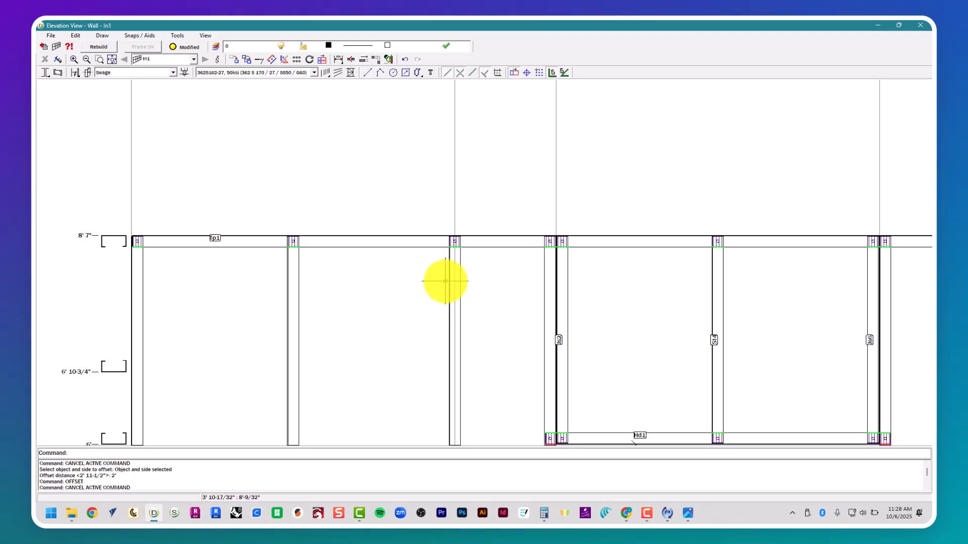
- Compare the full-height stud positions between the window and door openings with the vertical check line there
mouse_move(475, 323)
middle_down()
mouse_move(335, 292)
mouse_move(269, 297)
mouse_move(249, 285)
middle_up()
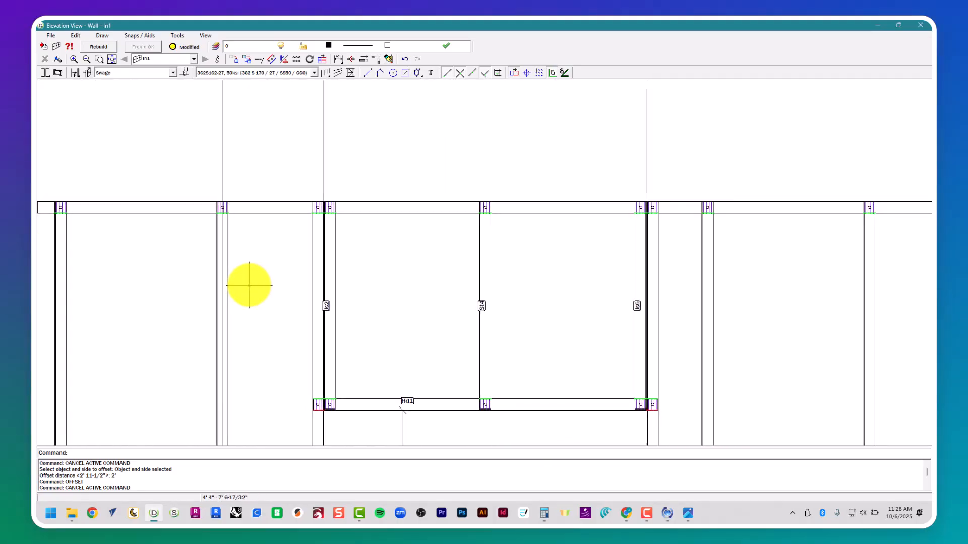
scroll(248, 286, down, 2)
middle_drag(525, 287, 313, 244)
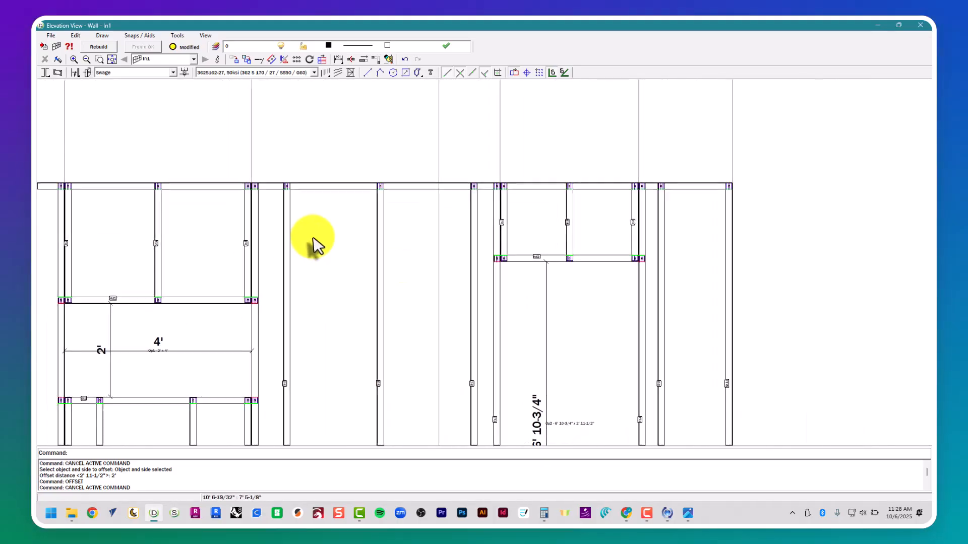
scroll(371, 229, up, 1)
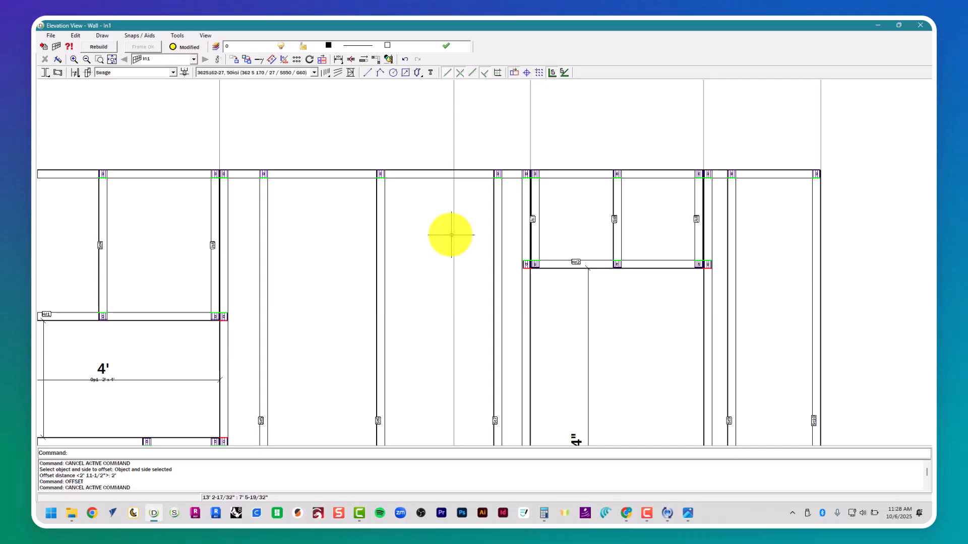
scroll(453, 234, down, 2)
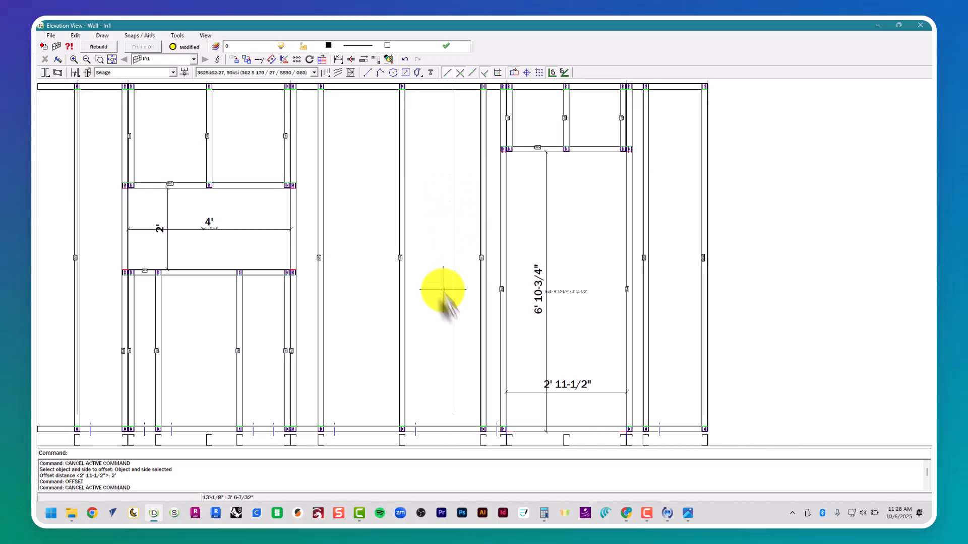
mouse_move(443, 287)
middle_down()
mouse_move(469, 337)
mouse_move(472, 261)
mouse_move(450, 307)
middle_up()
scroll(450, 306, down, 1)
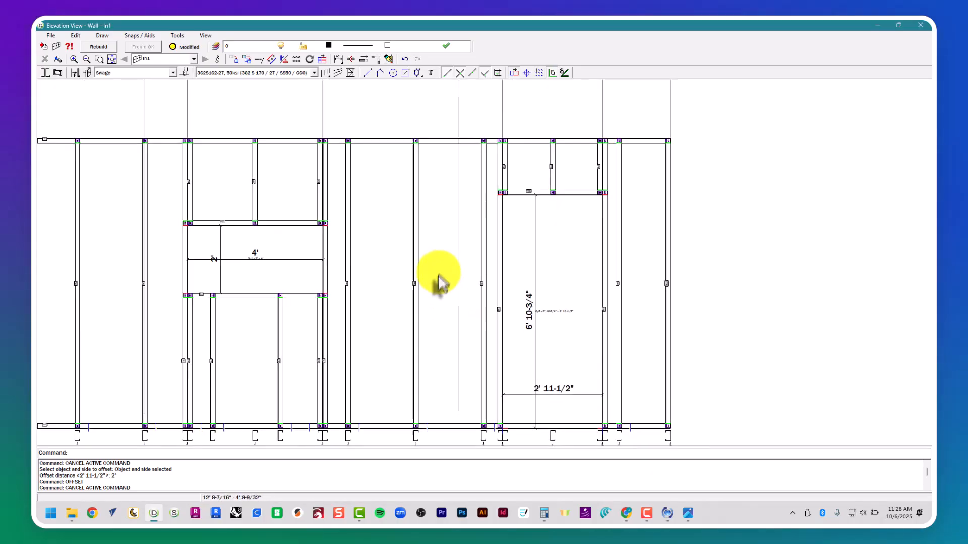
middle_drag(438, 281, 432, 292)
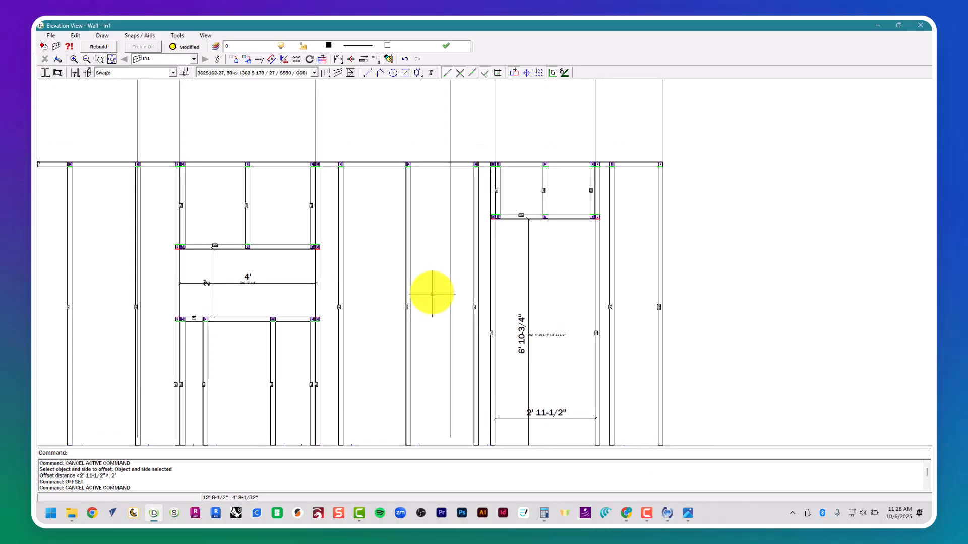
- Move the last full-height stud before the door opening by its top midpoint onto the vertical check line between the two openings
click(475, 190)
key(Return)
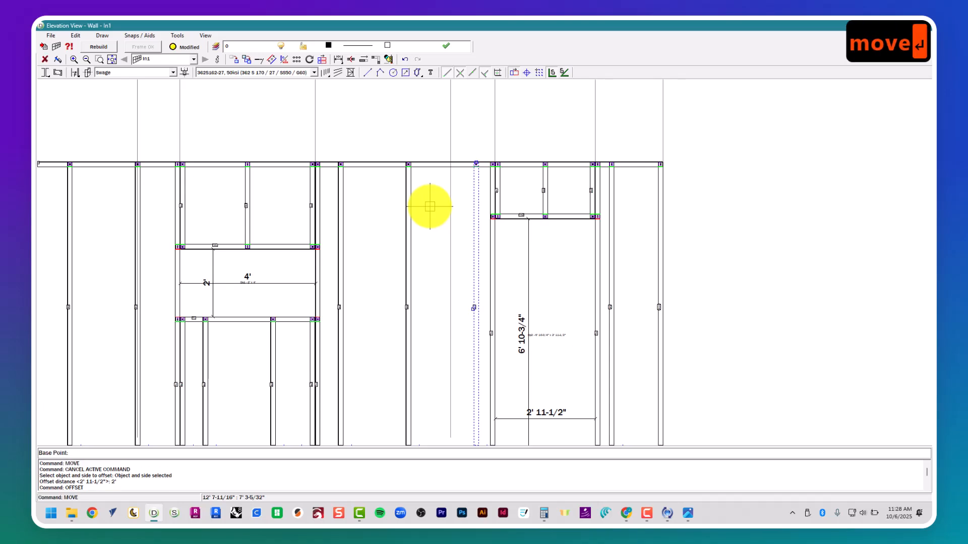
click(474, 75)
scroll(479, 165, up, 5)
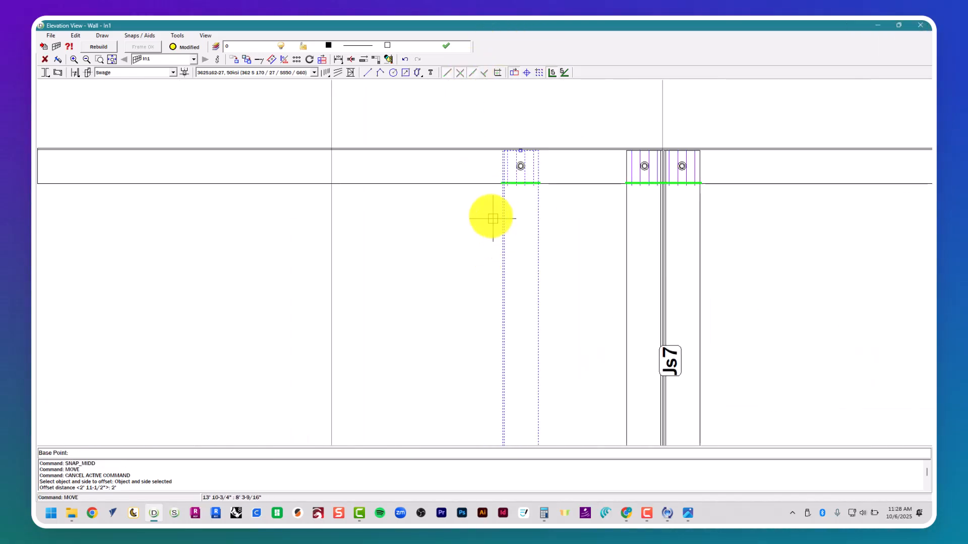
scroll(557, 99, up, 3)
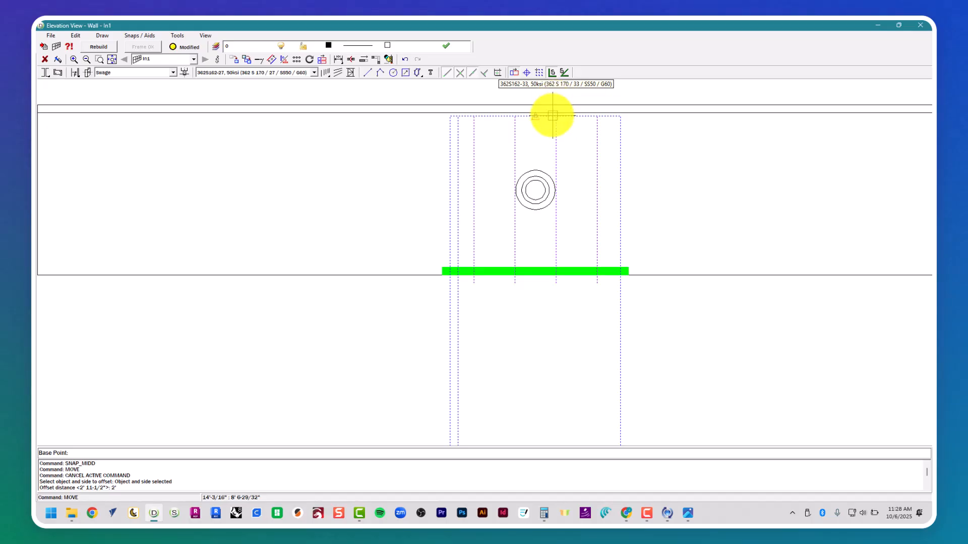
click(549, 118)
scroll(548, 117, down, 5)
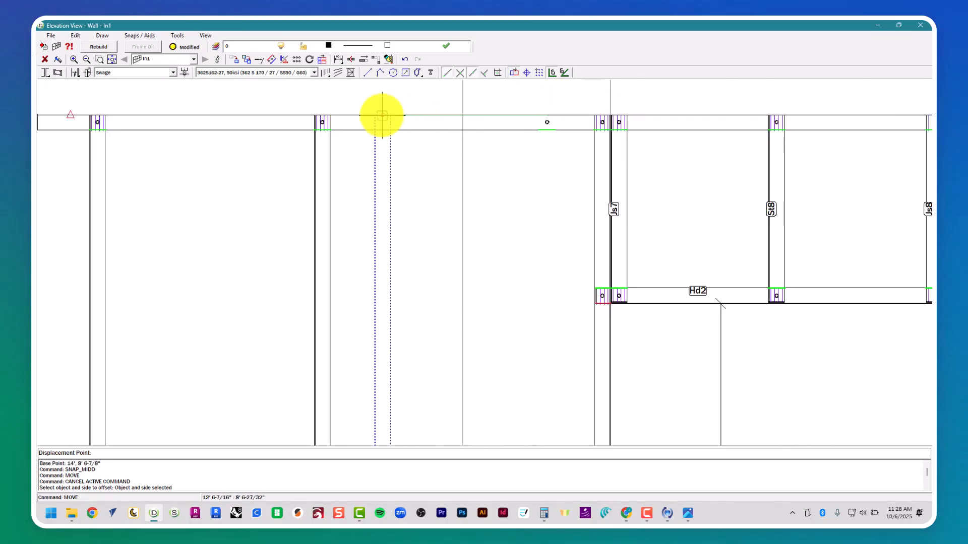
scroll(438, 118, up, 5)
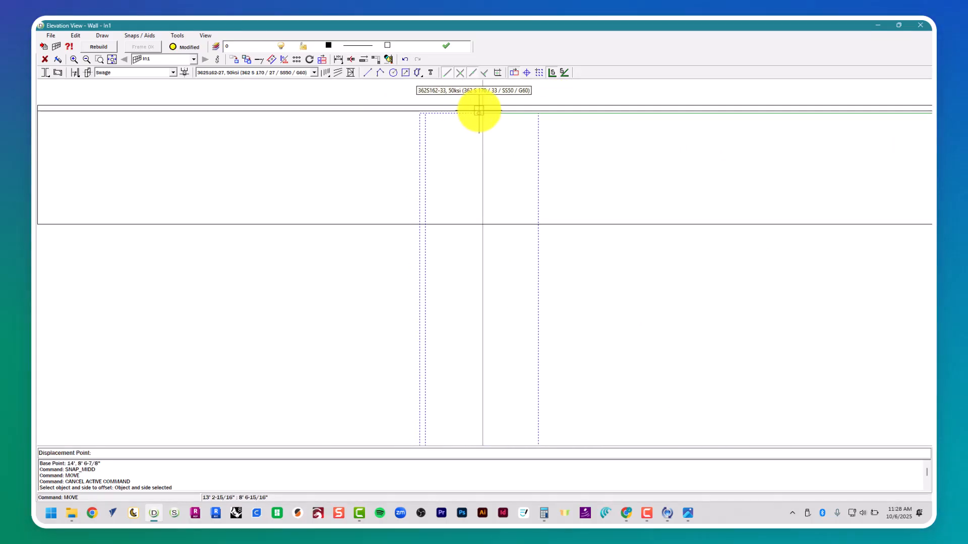
click(485, 74)
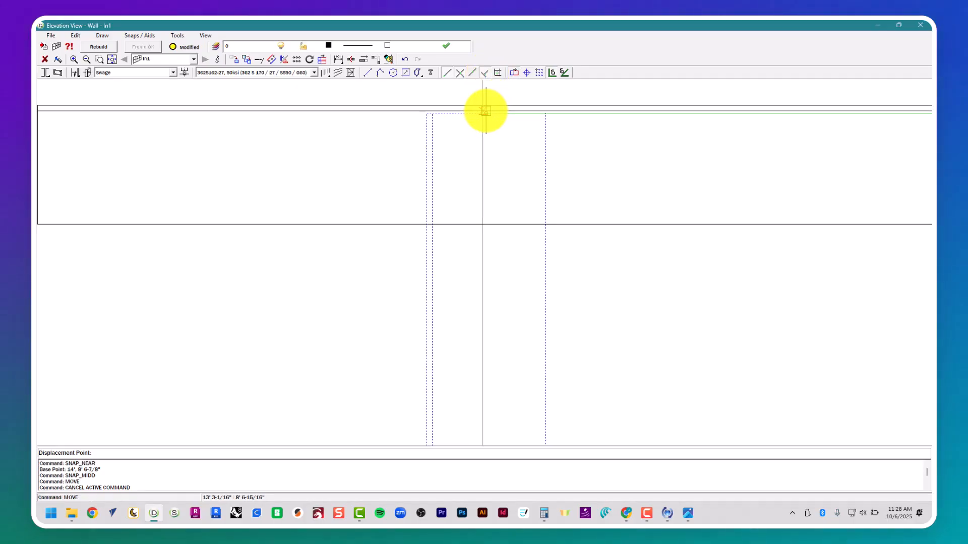
click(485, 111)
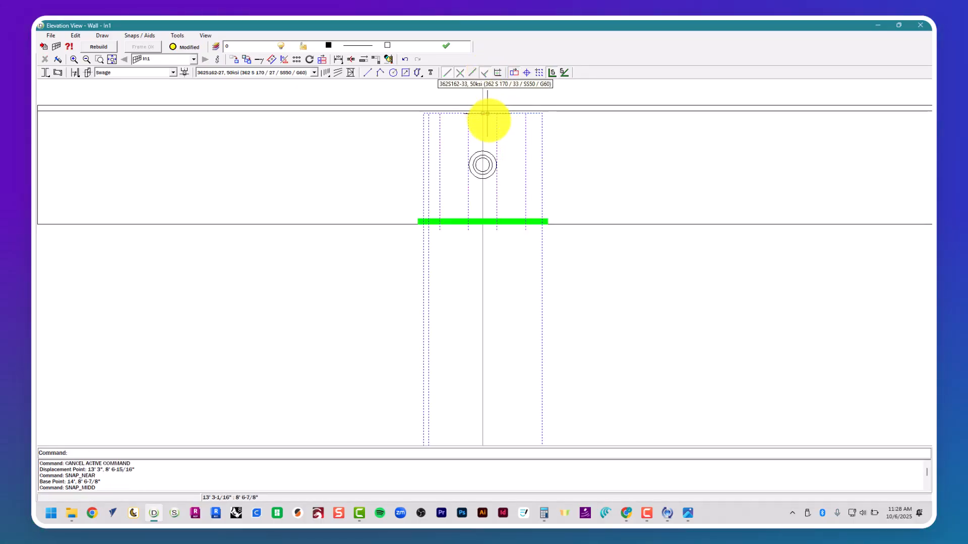
scroll(486, 119, down, 5)
scroll(590, 262, down, 3)
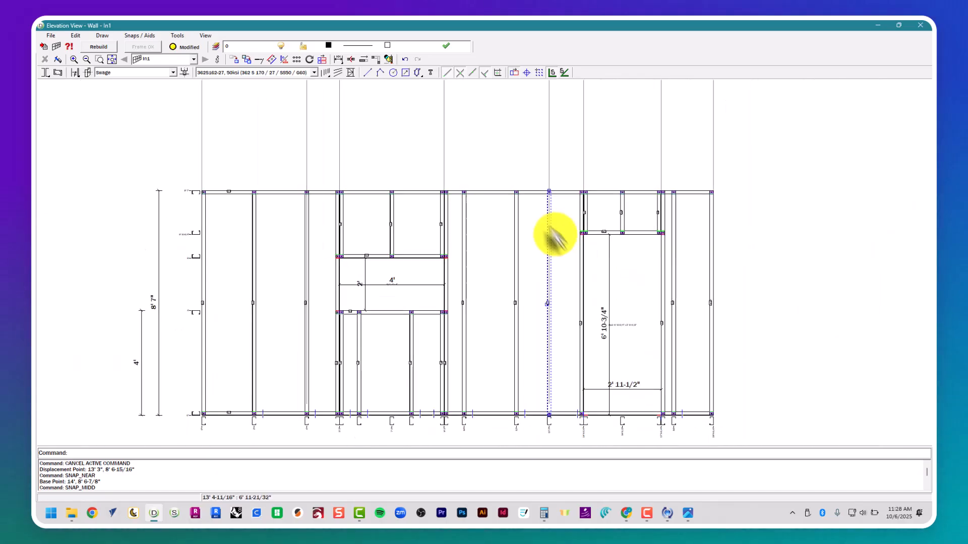
key(Escape)
key(Escape)
- Review the stud spacing between the window opening and the relocated stud near the door opening
scroll(477, 150, up, 4)
scroll(478, 144, up, 2)
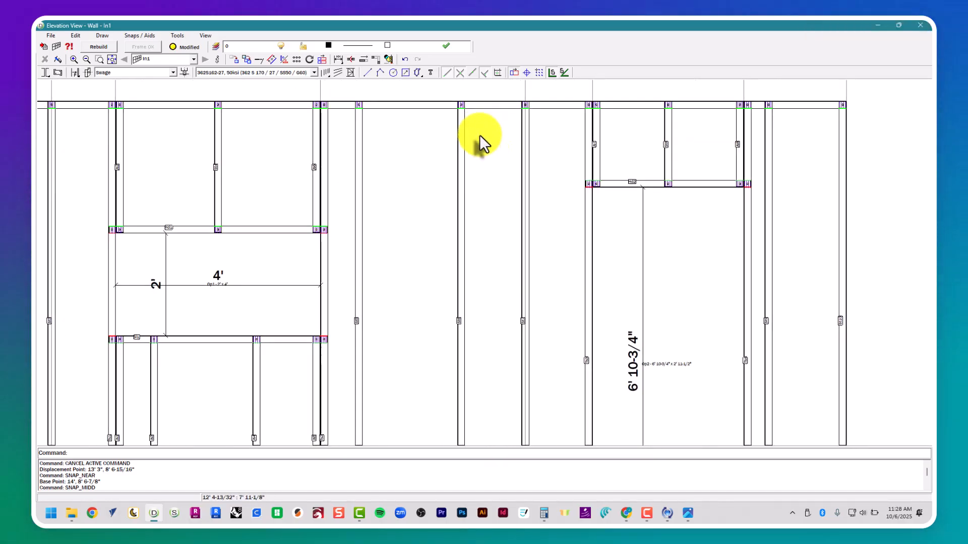
scroll(475, 147, down, 1)
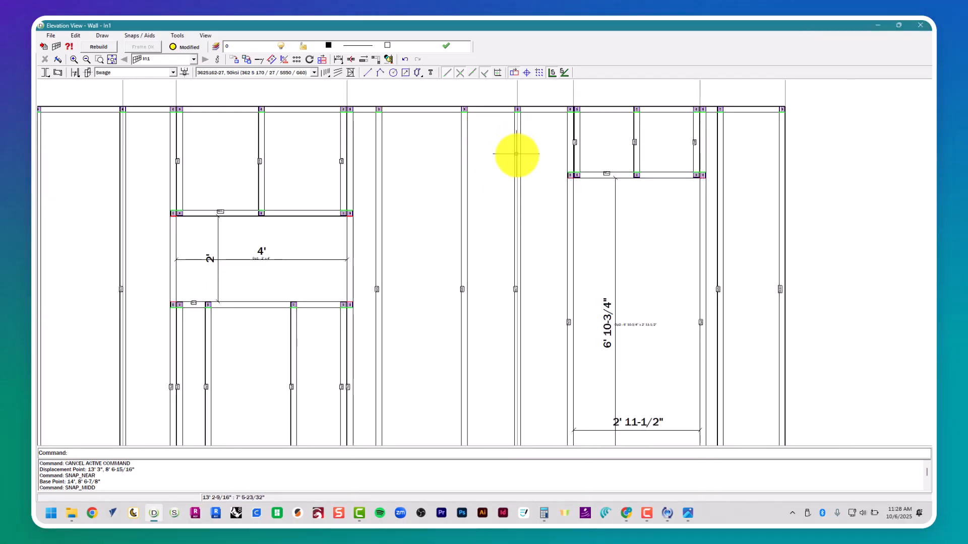
middle_drag(522, 208, 544, 179)
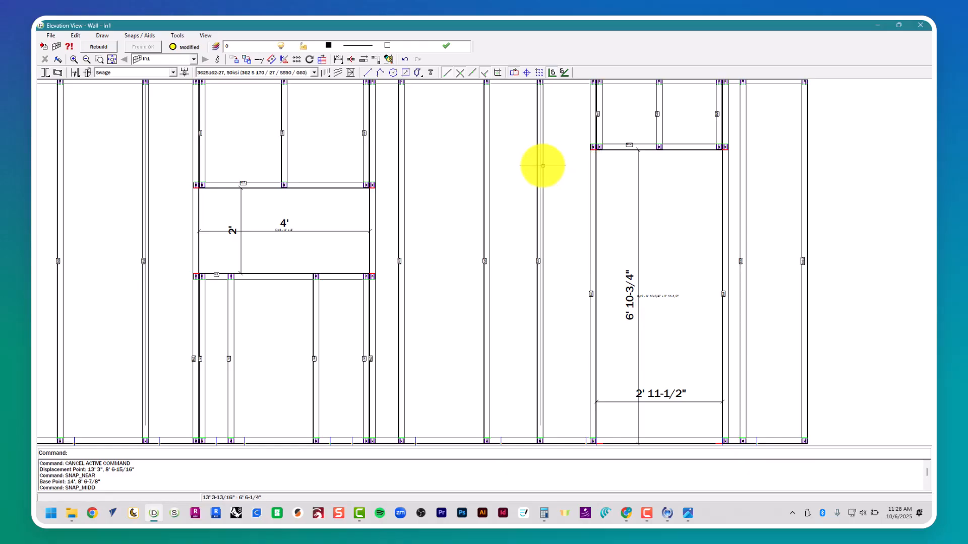
scroll(542, 166, down, 2)
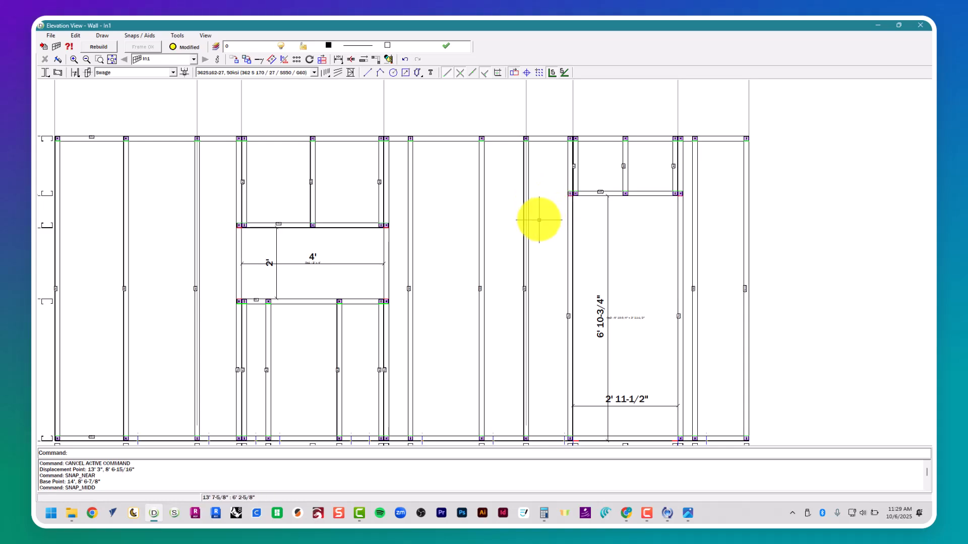
middle_drag(485, 233, 518, 201)
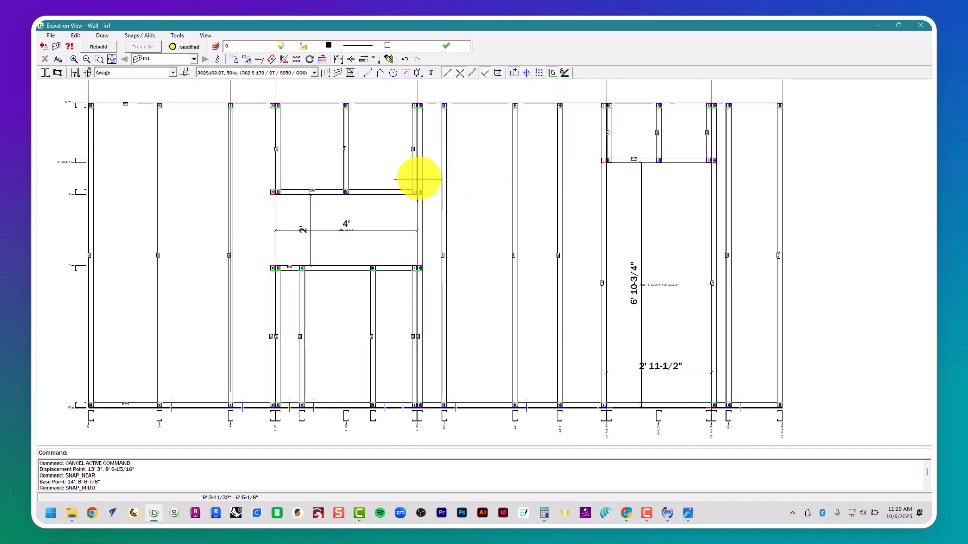
mouse_move(430, 154)
middle_down()
mouse_move(421, 173)
mouse_move(420, 161)
middle_up()
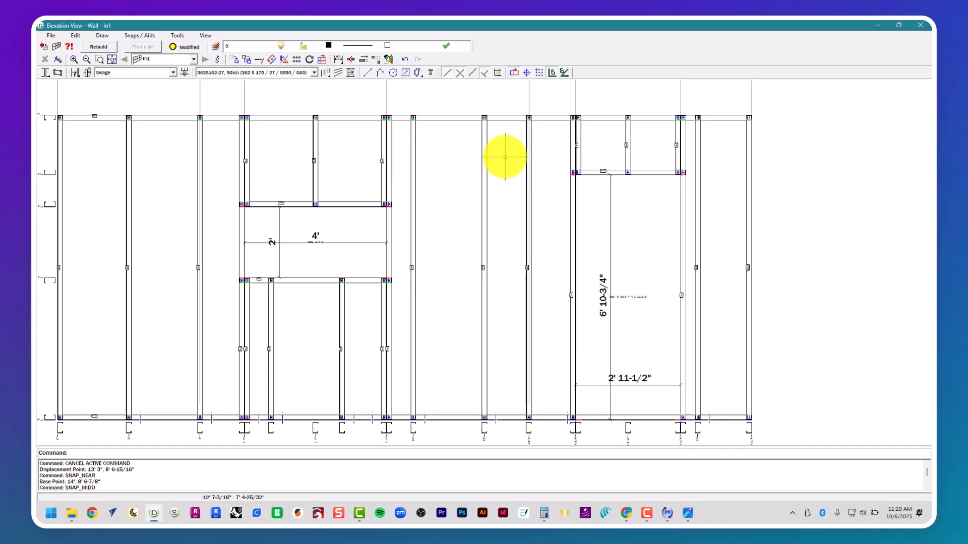
- Draw a horizontal line about 3' 9-1/2" long from the window's far-side stud to the relocated stud, below the top plate
click(367, 72)
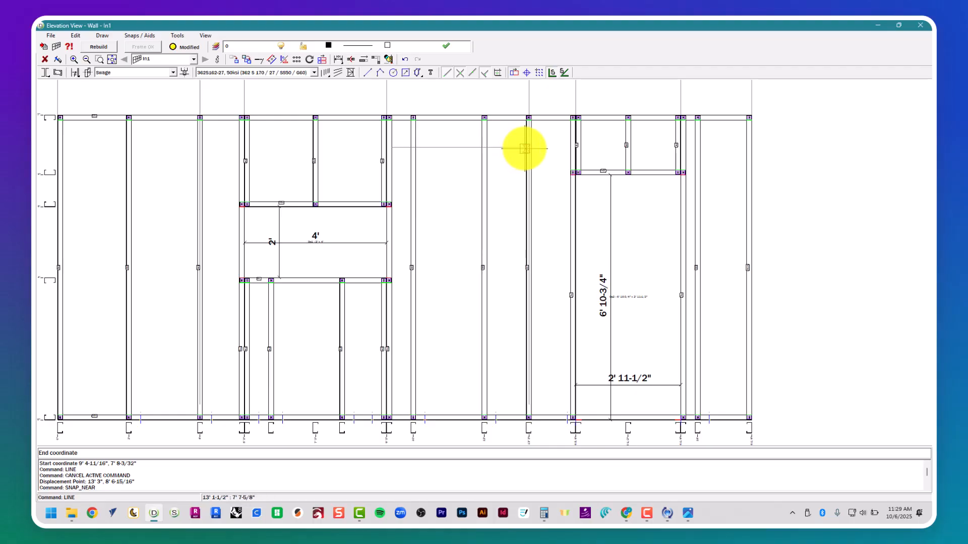
scroll(524, 147, up, 3)
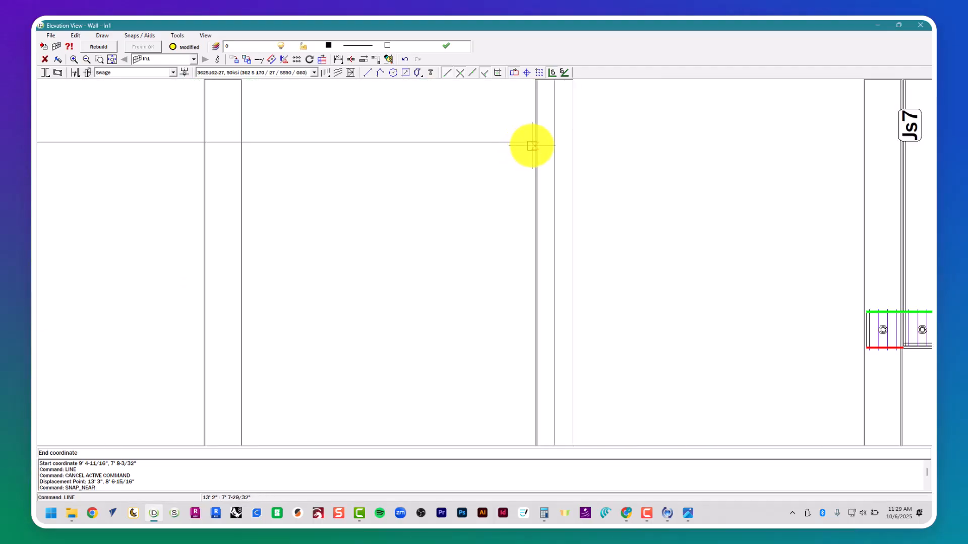
scroll(533, 143, down, 7)
key(Escape)
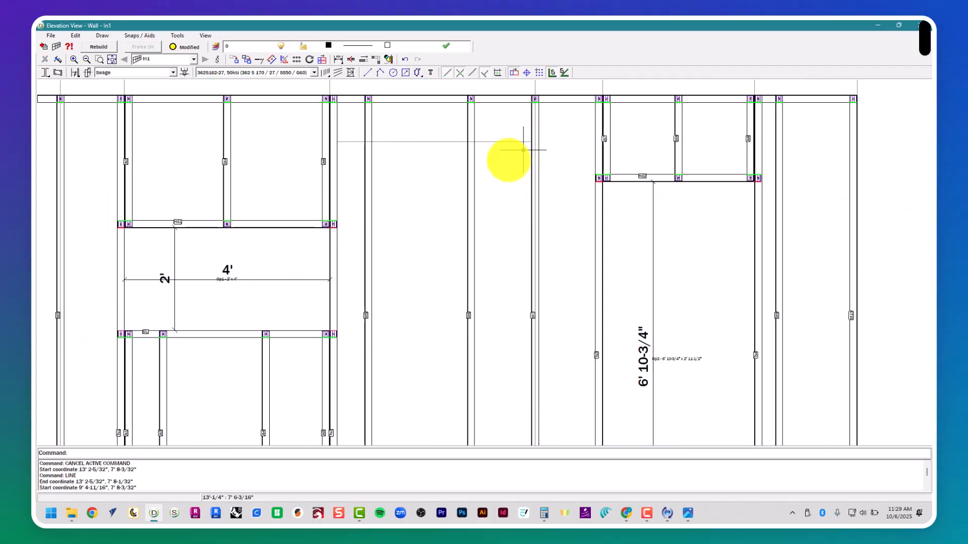
- Draw a vertical line about 2' 3" long from the horizontal line's midpoint up past the top plate
middle_drag(417, 167, 407, 185)
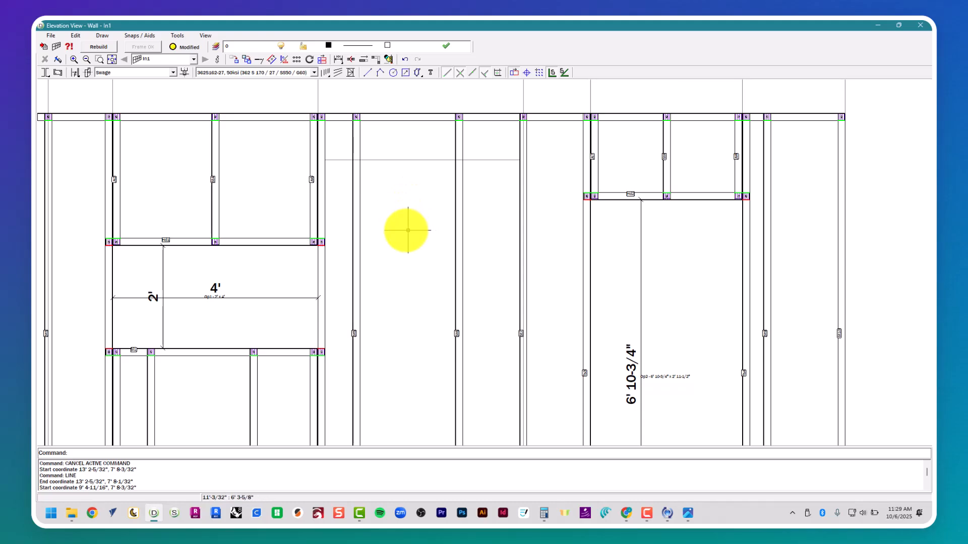
key(Return)
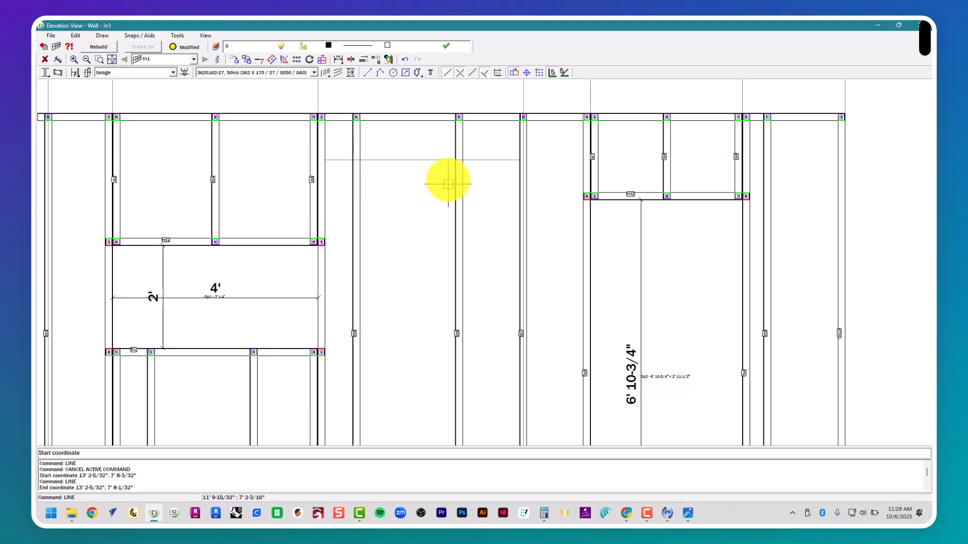
click(472, 74)
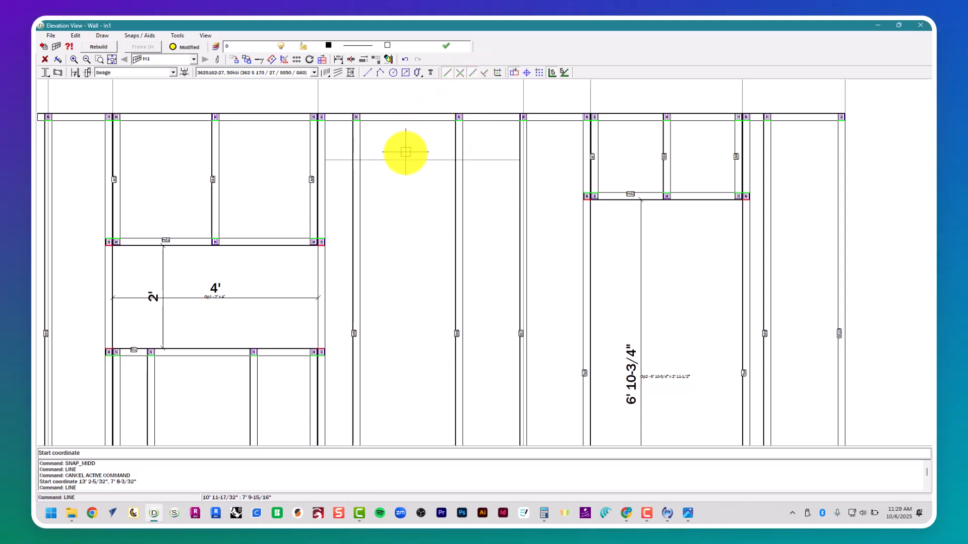
middle_drag(408, 162, 418, 227)
click(450, 105)
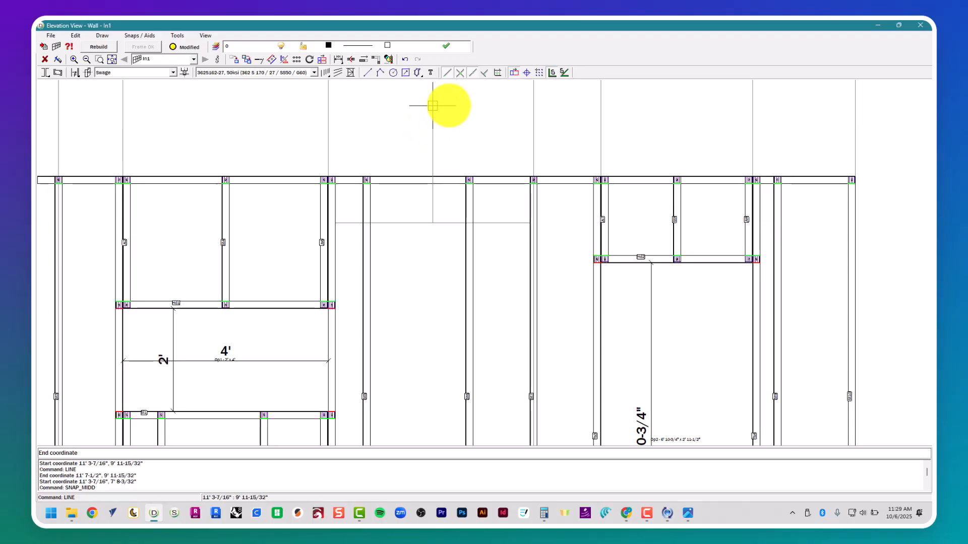
key(Escape)
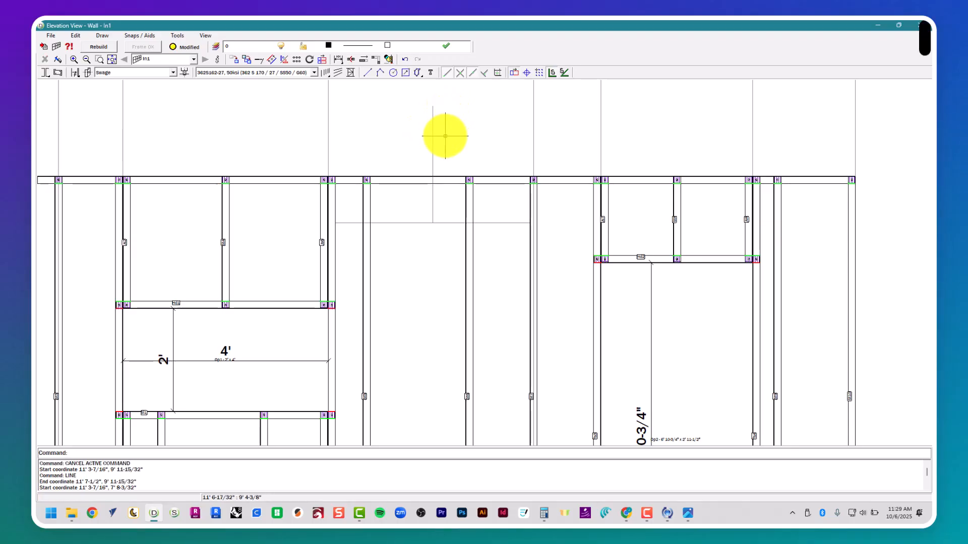
- Draw a horizontal construction line above the top plate from the 9' 3" vertical guide to the vertical centre line, ending perpendicular
click(485, 74)
click(367, 72)
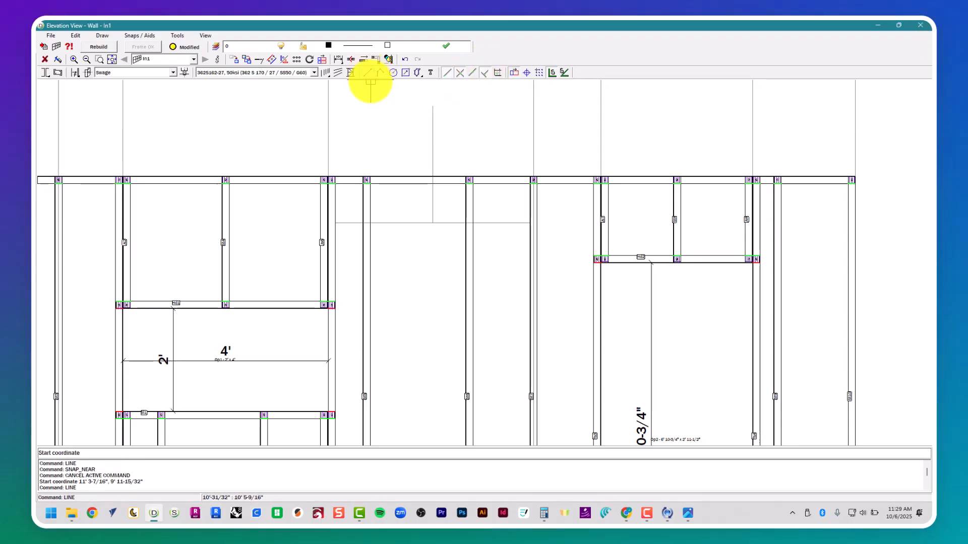
click(328, 151)
click(432, 149)
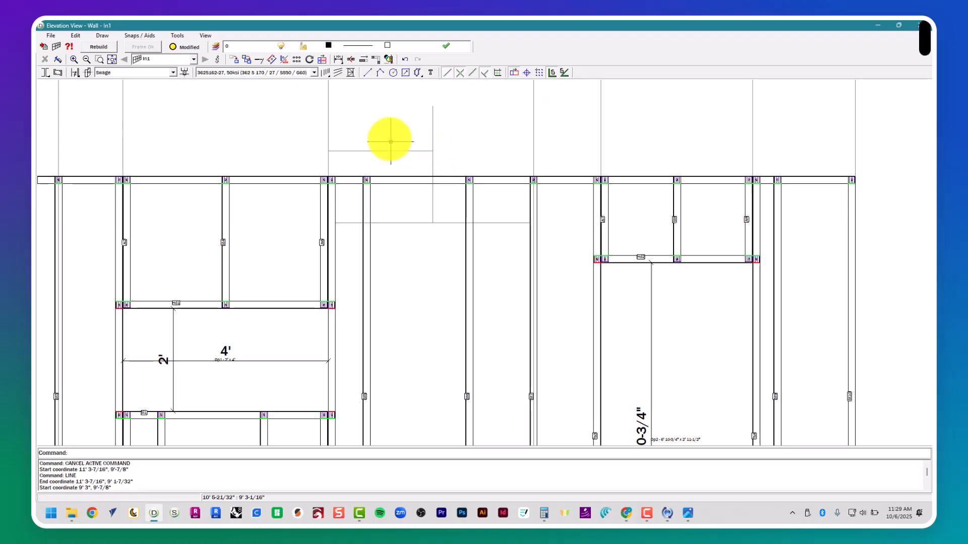
- Draw a vertical construction line from the midpoint of the horizontal guide down past the wall's bottom plate
click(474, 73)
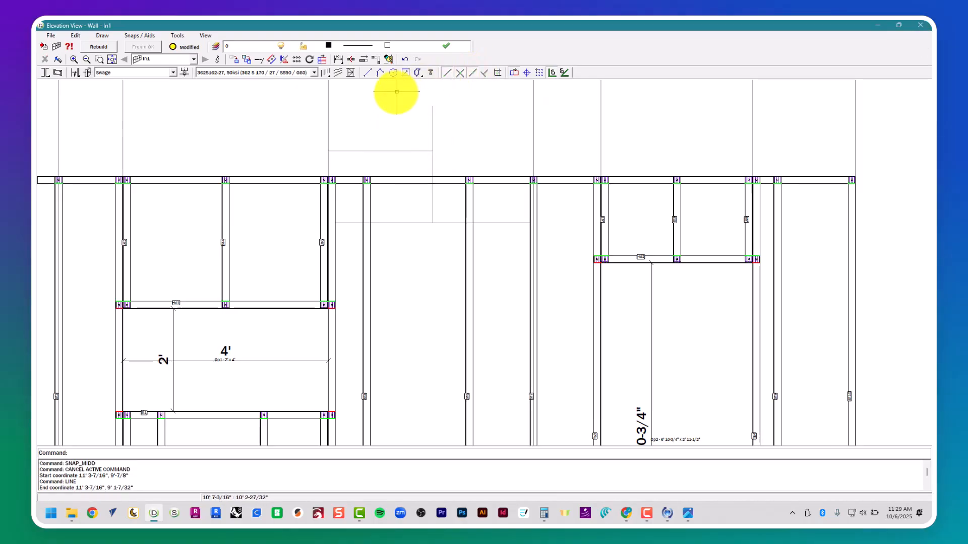
click(370, 75)
click(381, 150)
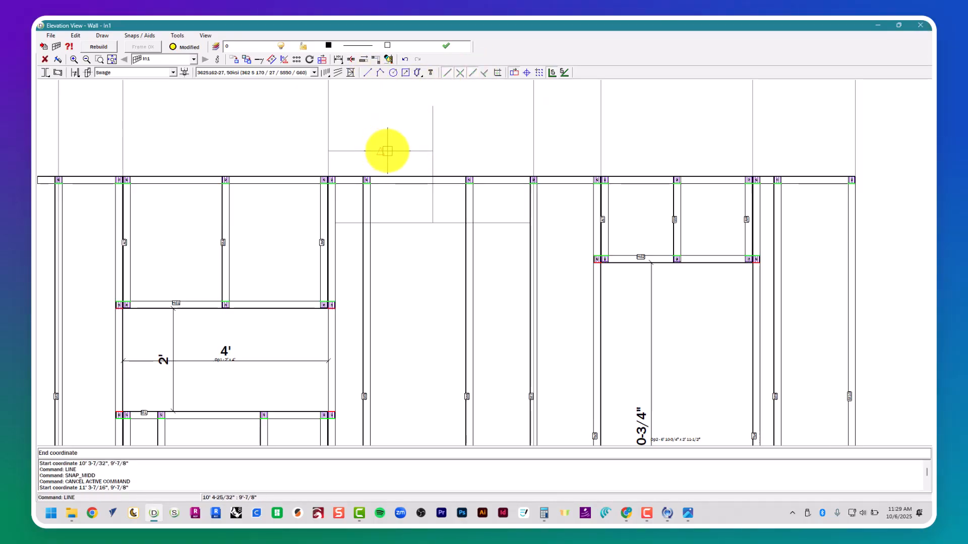
scroll(414, 328, down, 2)
middle_drag(430, 365, 395, 169)
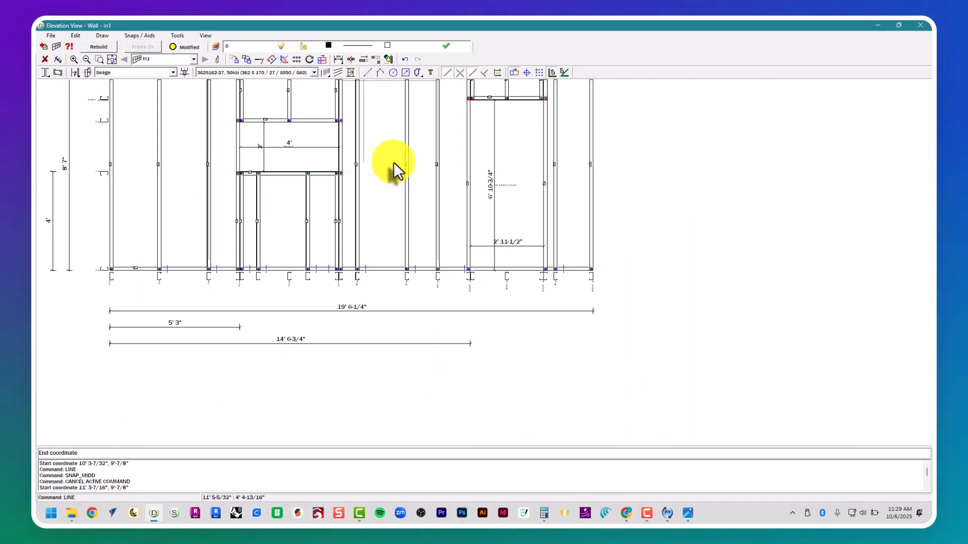
click(362, 426)
scroll(377, 271, down, 1)
- Move the 10' stud by its top midpoint onto the new vertical construction line at the top plate
scroll(353, 106, up, 5)
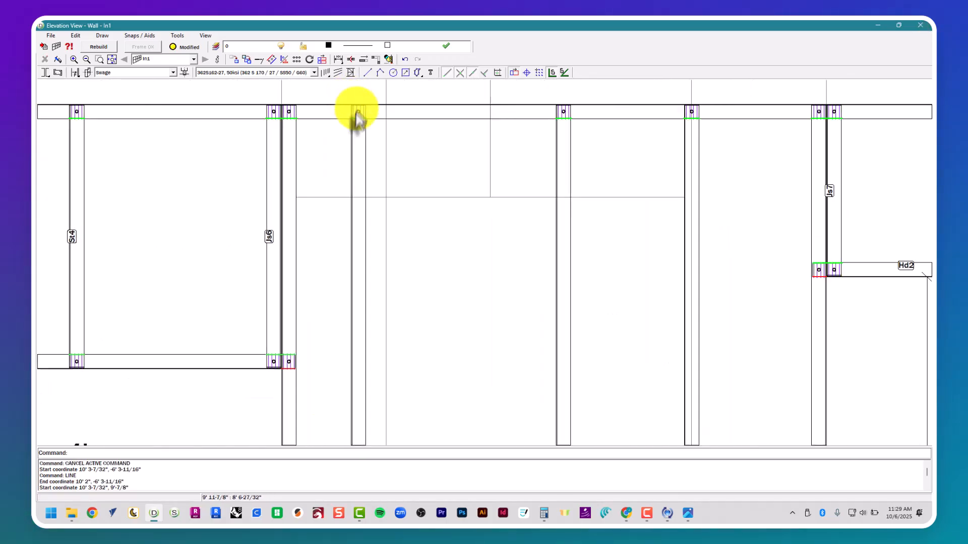
text(move)
key(Return)
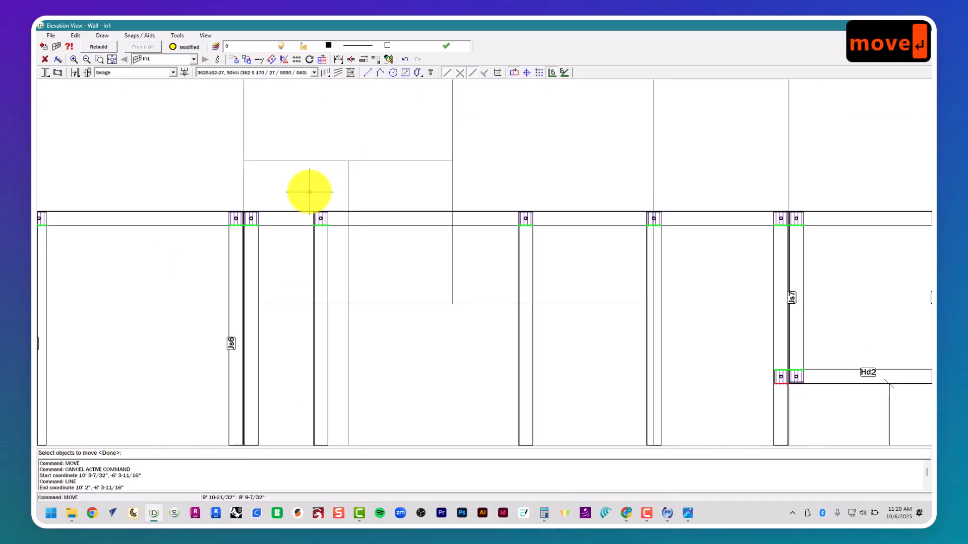
click(321, 236)
key(Return)
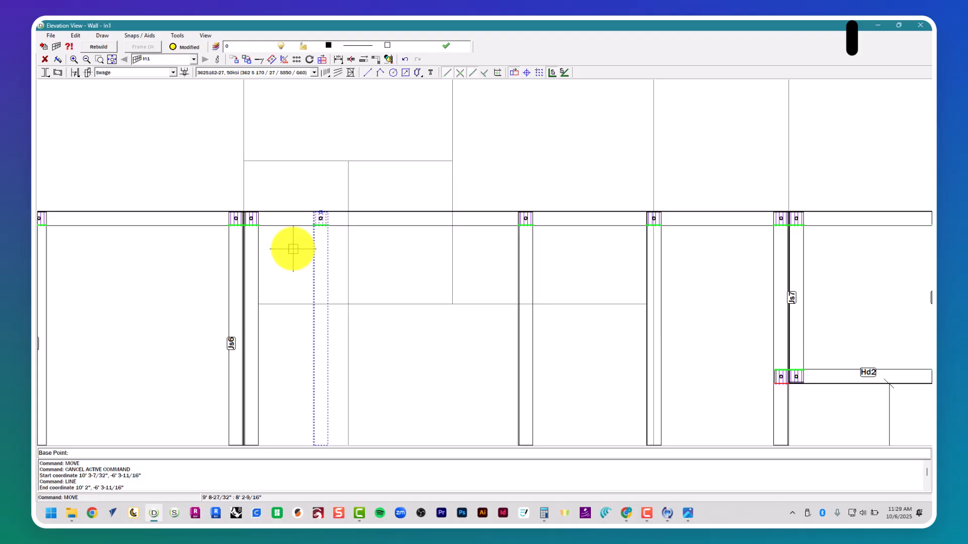
click(322, 213)
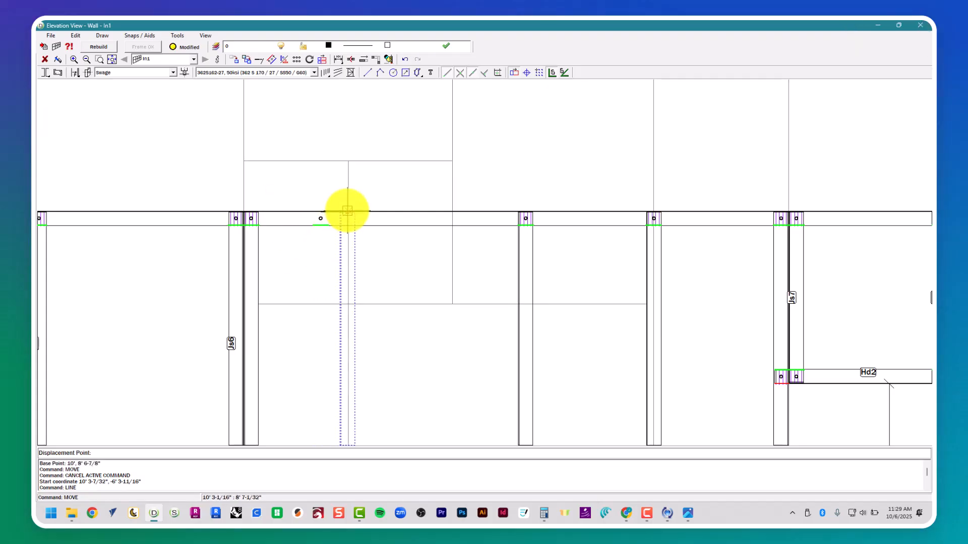
click(346, 210)
scroll(403, 283, down, 1)
key(Escape)
key(Escape)
key(Escape)
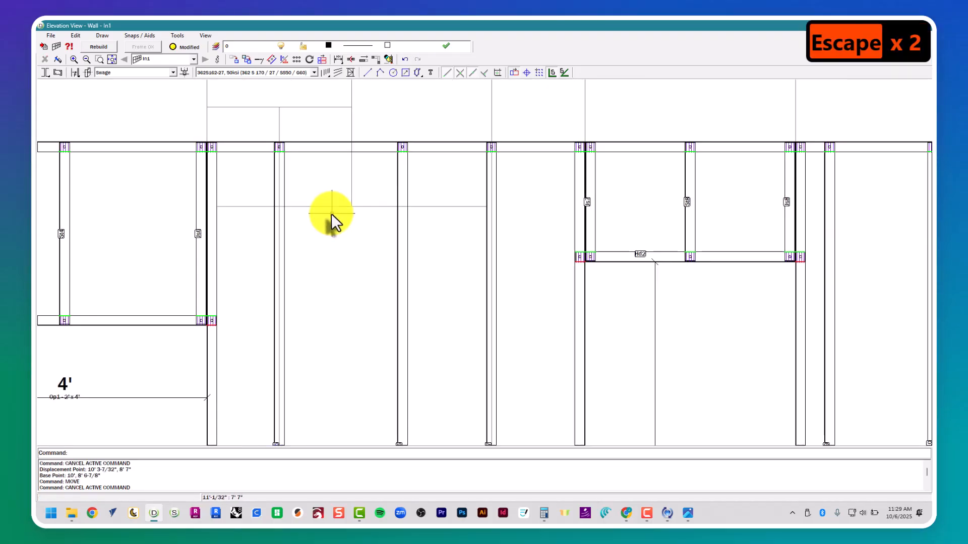
- Mirror the vertical construction line through the relocated stud about the centre line between the two openings
scroll(331, 215, down, 1)
middle_drag(363, 222, 368, 220)
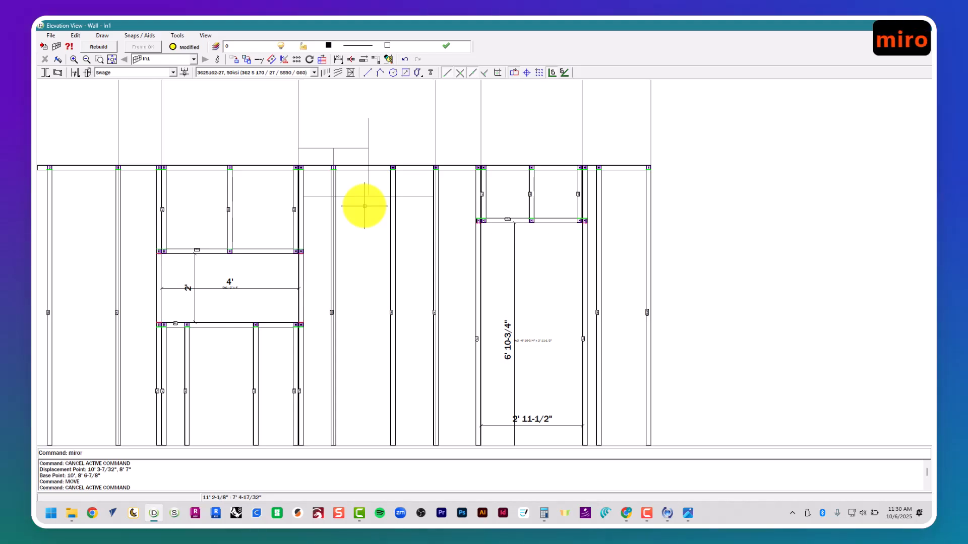
text(mirorr)
key(BackSpace)
key(BackSpace)
key(BackSpace)
text(ror)
key(Return)
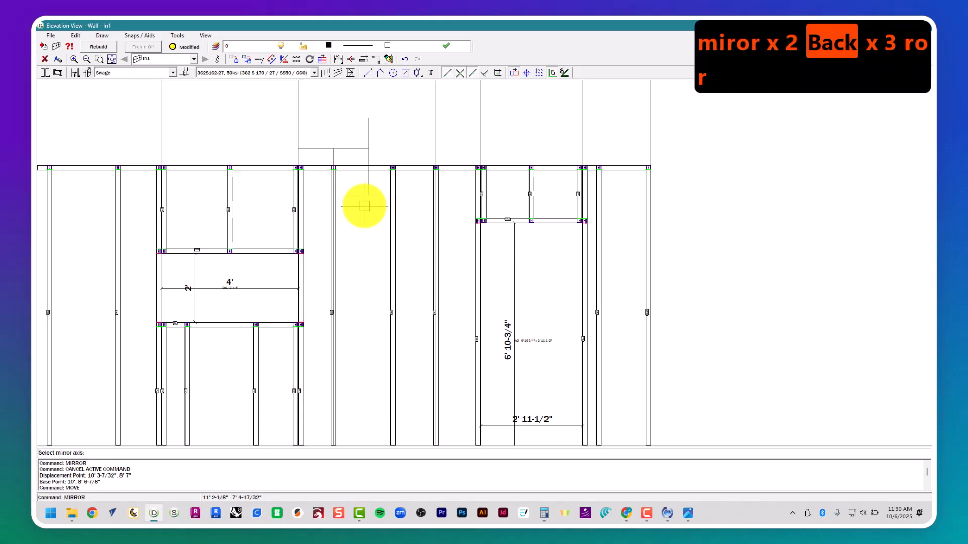
scroll(330, 119, up, 3)
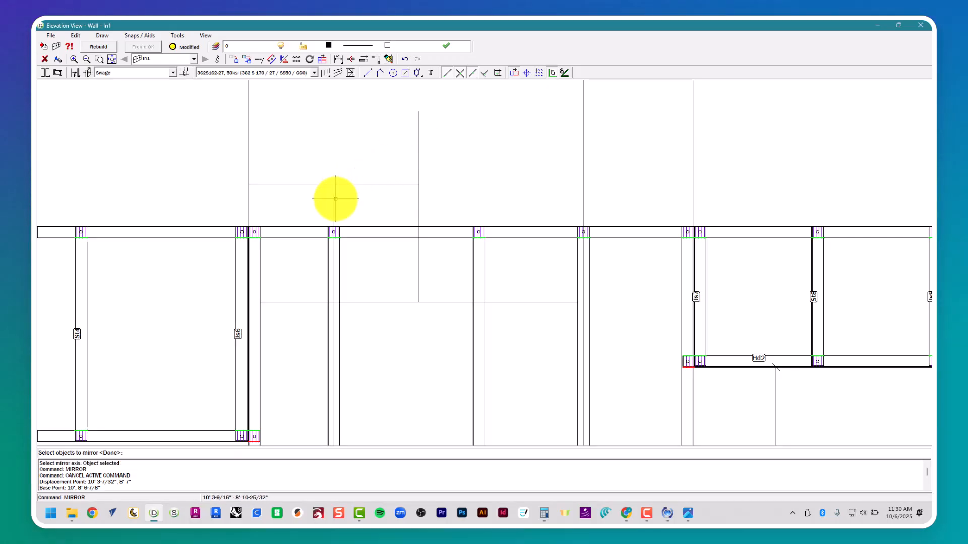
click(317, 204)
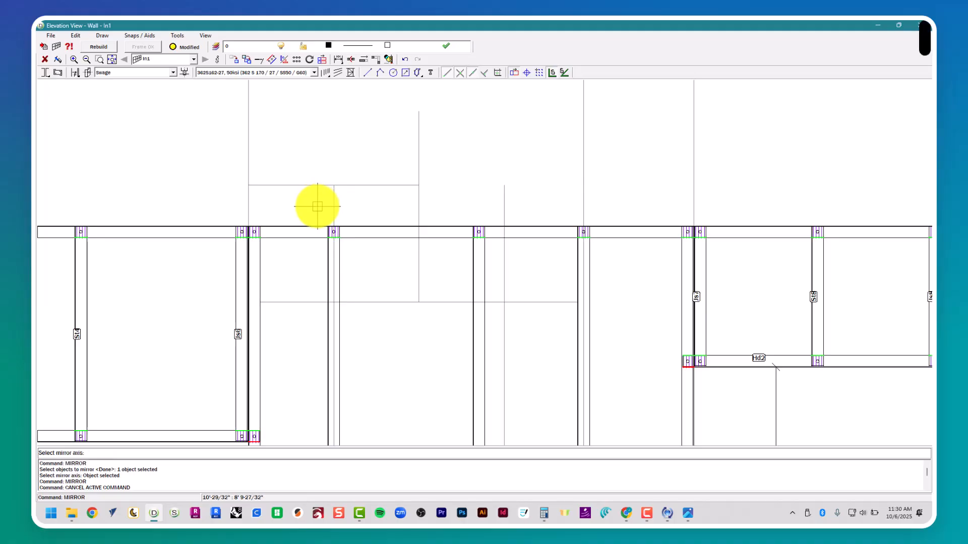
key(Escape)
key(Escape)
- Move the 12' stud by its top midpoint onto the mirrored vertical construction line
scroll(426, 216, down, 5)
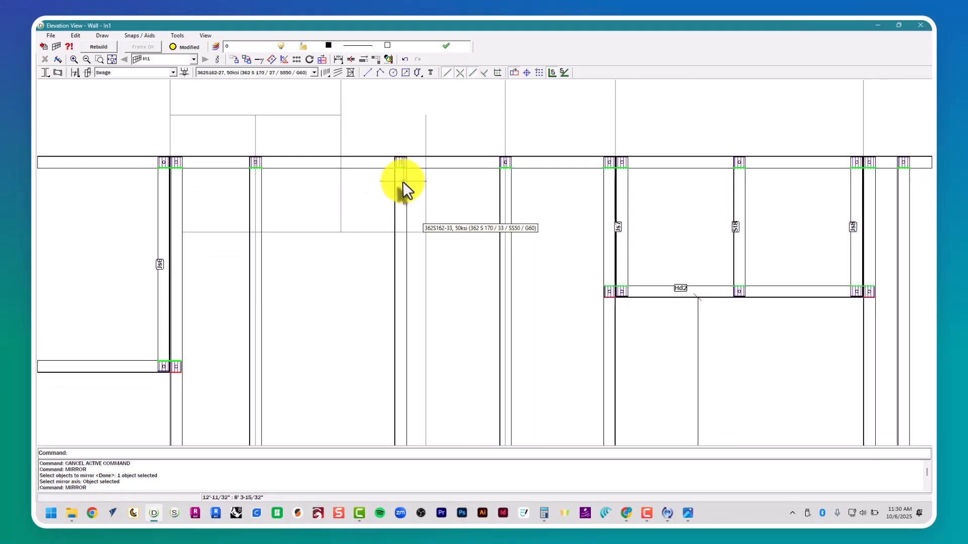
scroll(402, 183, down, 1)
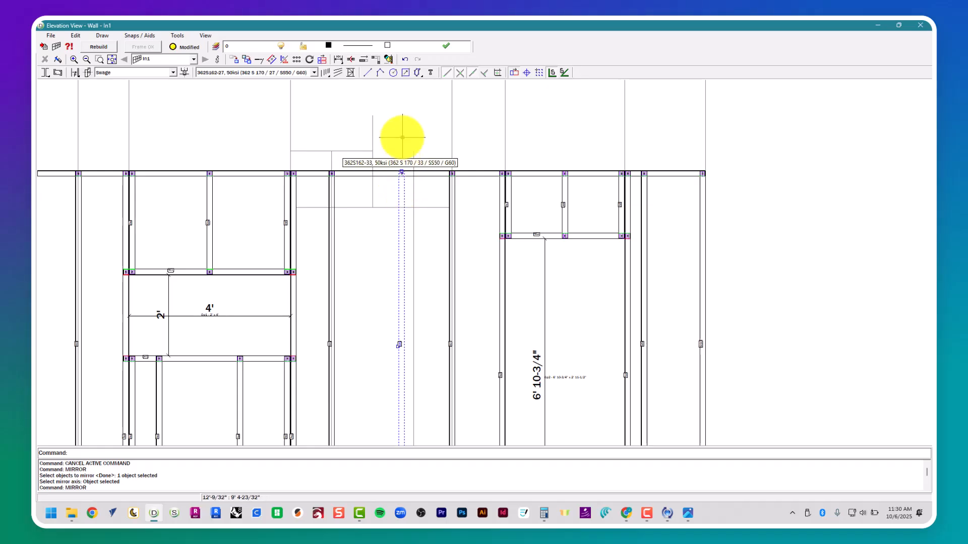
key(m)
scroll(402, 181, up, 2)
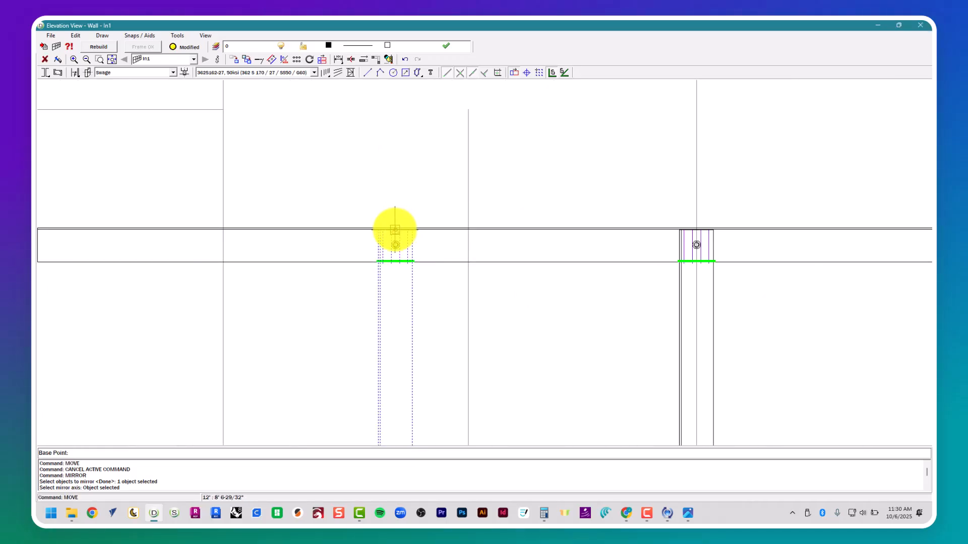
click(395, 230)
click(469, 225)
scroll(436, 216, down, 3)
key(Escape)
key(Escape)
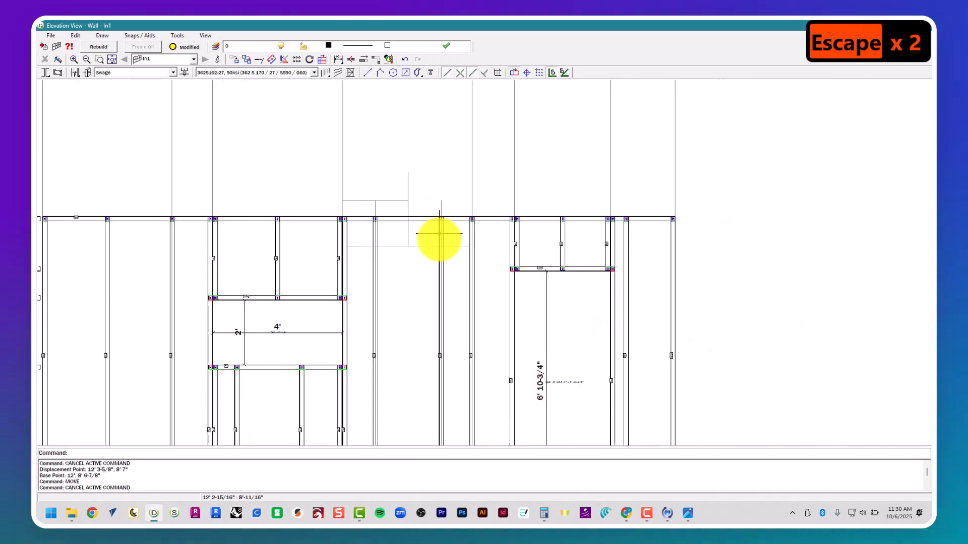
middle_drag(433, 268, 428, 201)
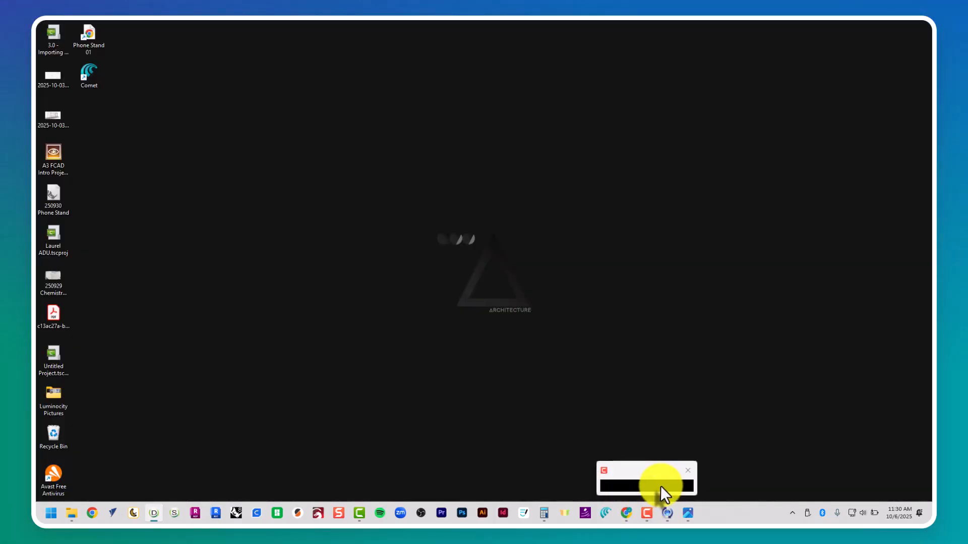
click(661, 486)
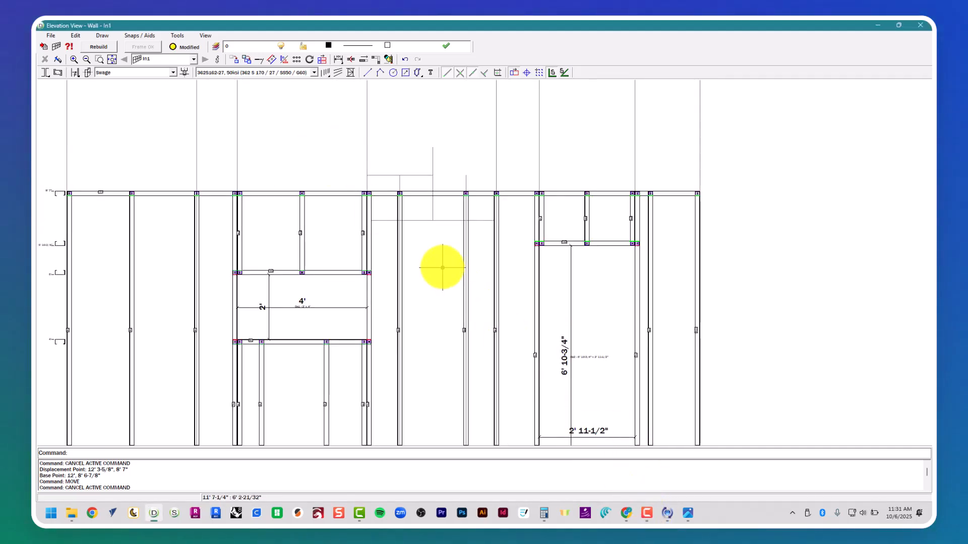
- Dimension the centre-to-centre spacing of the two relocated studs at the bottom plate, placing the dimension below the stud labels
middle_drag(434, 257, 389, 191)
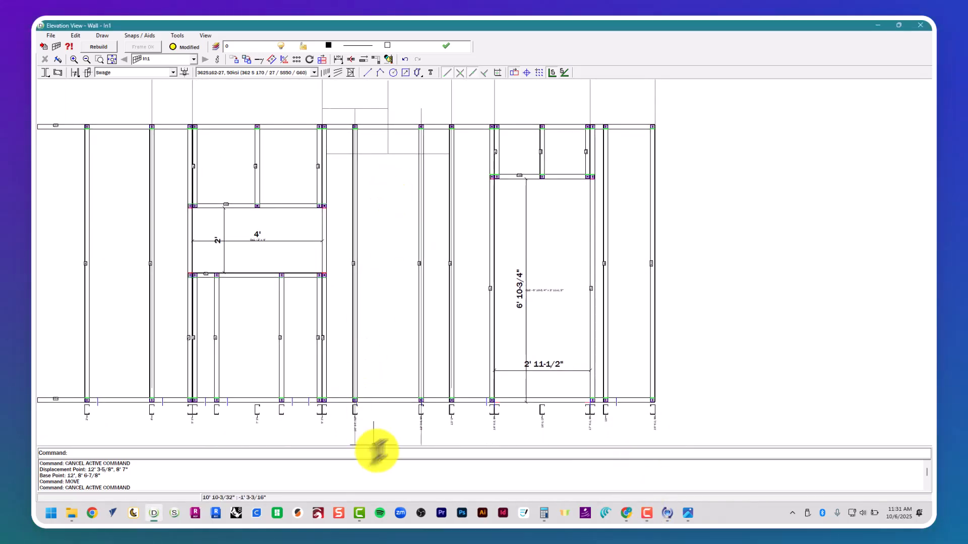
scroll(378, 447, up, 5)
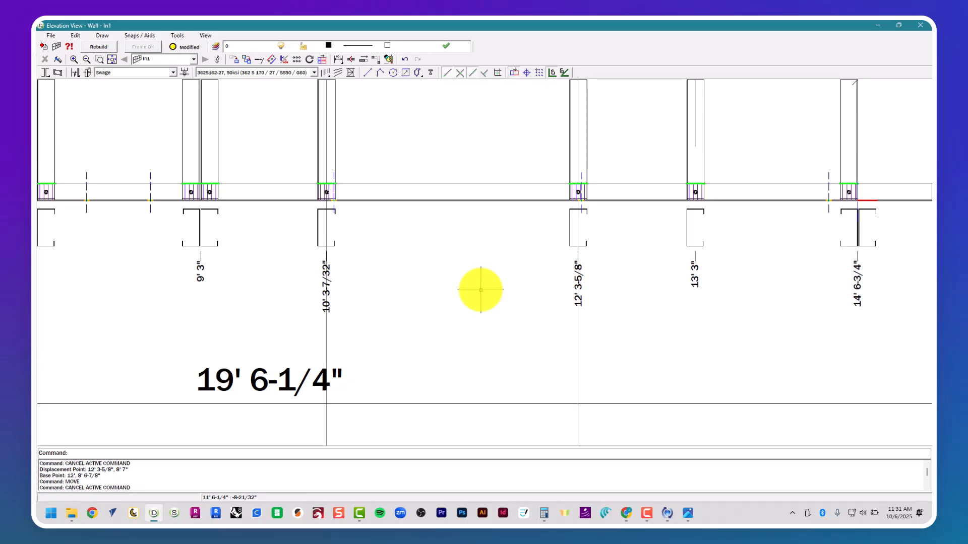
scroll(481, 290, up, 1)
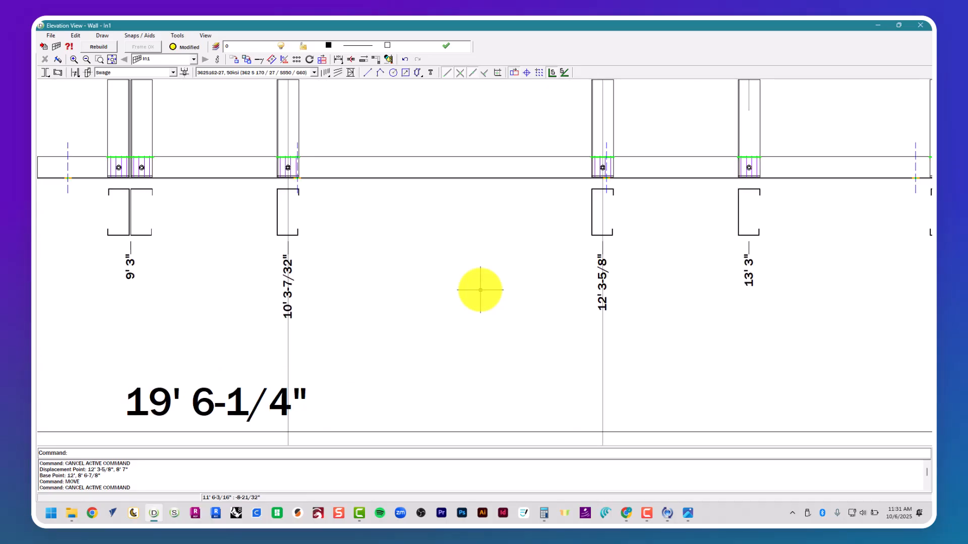
click(338, 60)
key(Return)
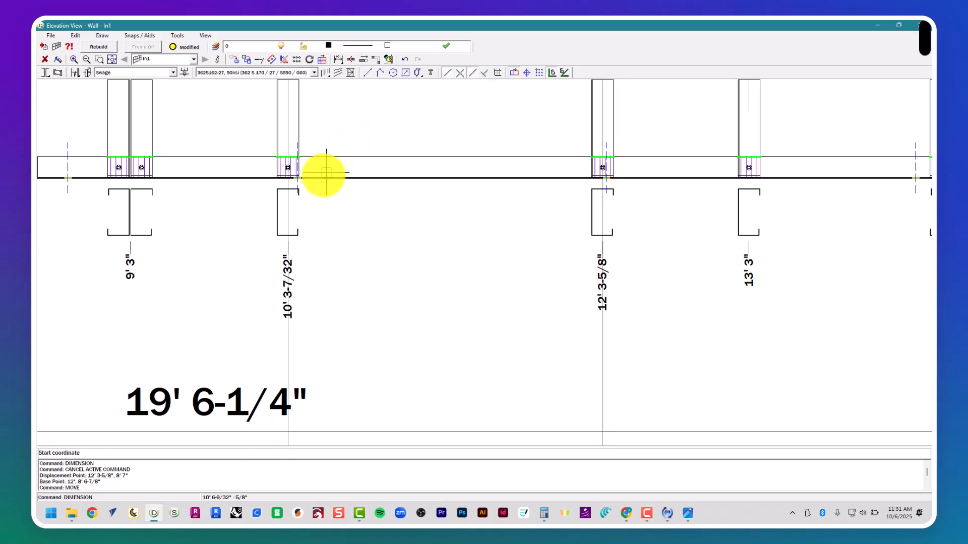
click(287, 178)
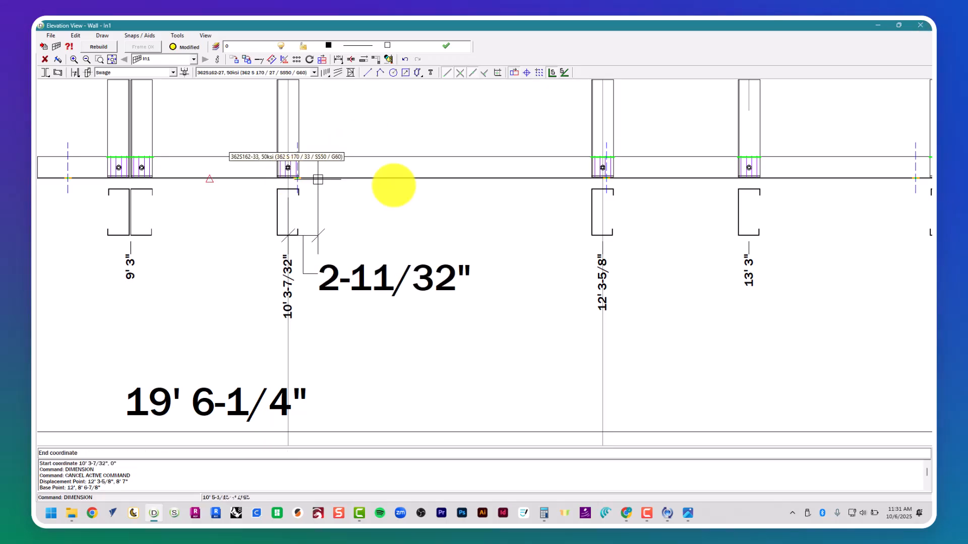
click(602, 178)
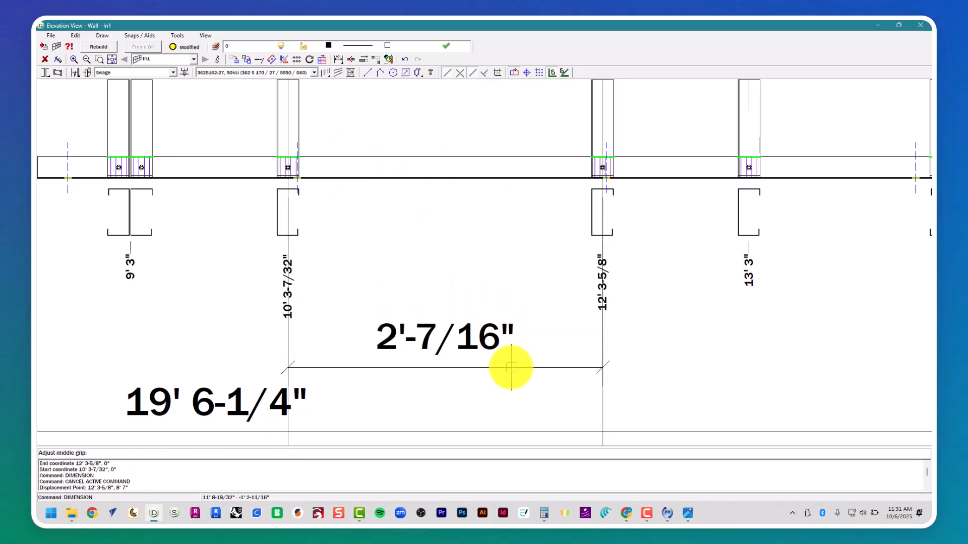
click(514, 353)
scroll(505, 343, down, 1)
key(Escape)
key(Escape)
key(Escape)
- Delete the spacing dimension between the two relocated studs
scroll(502, 341, down, 5)
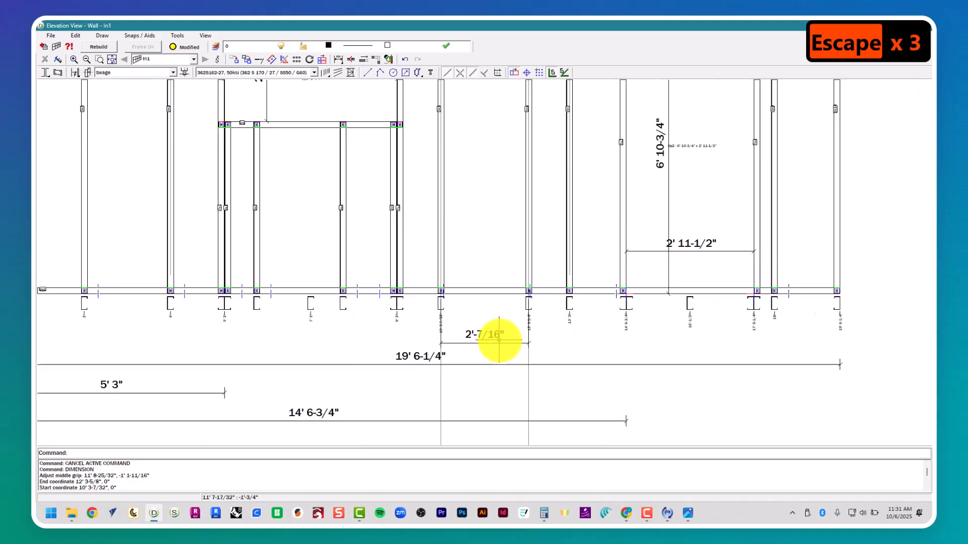
middle_drag(519, 222, 473, 314)
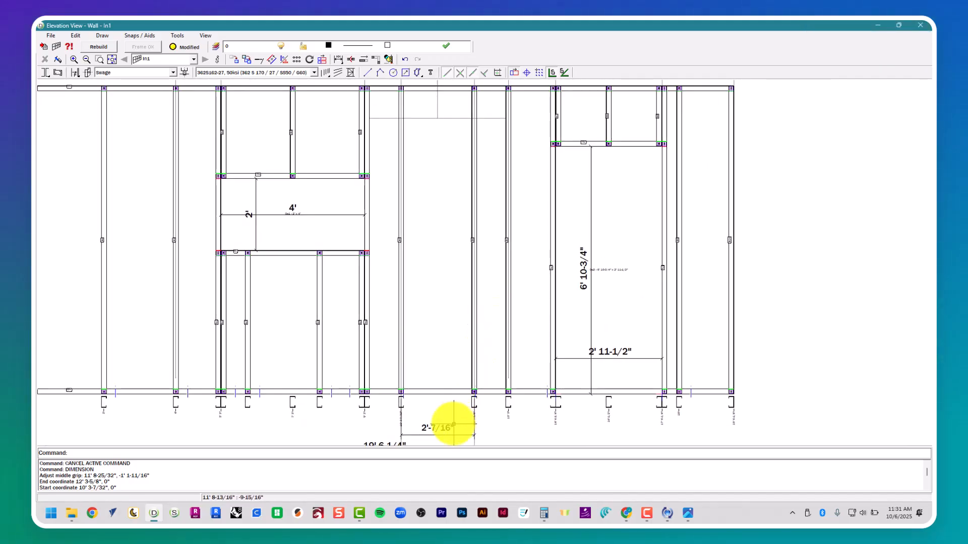
key(Delete)
- Try erasing three construction lines above the top plate, including the centre line, and undo the erasure
scroll(469, 331, up, 1)
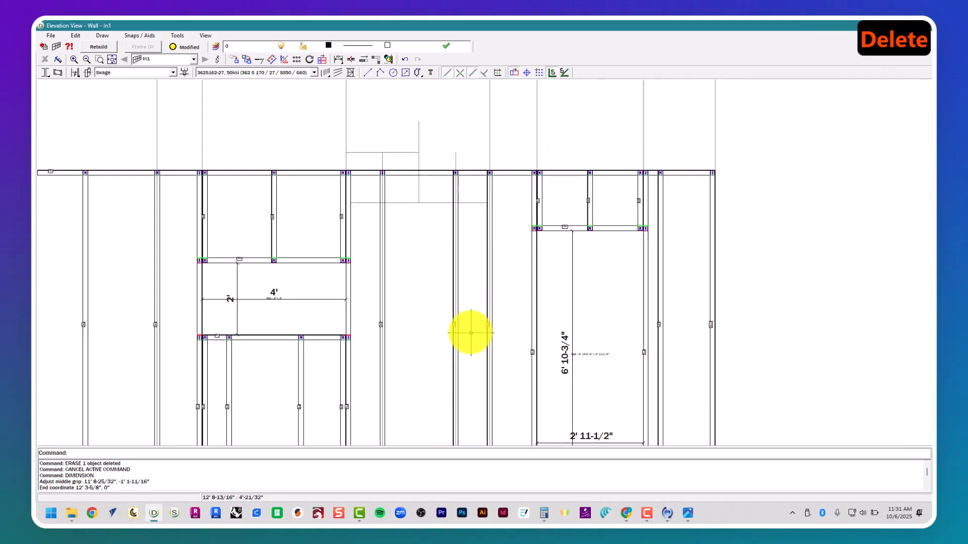
scroll(410, 160, up, 2)
scroll(409, 161, up, 1)
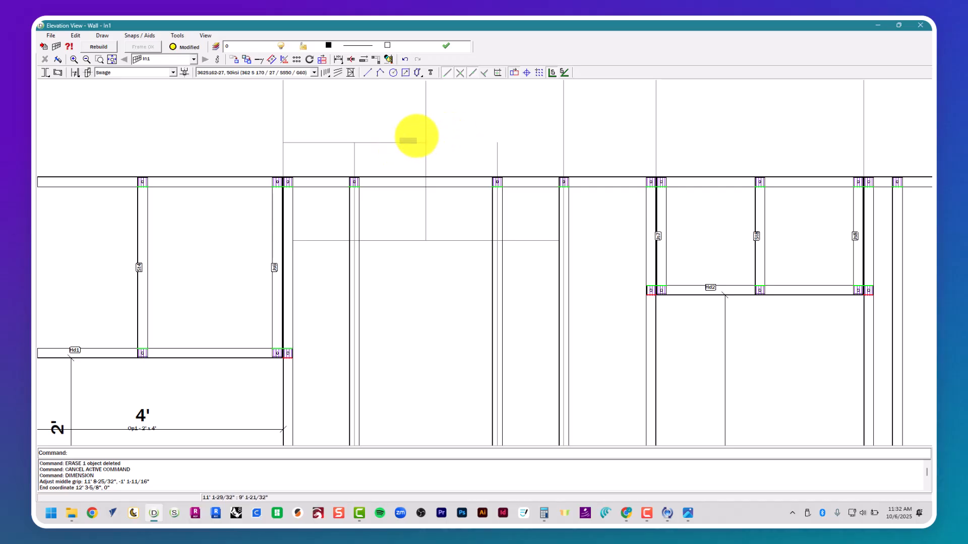
key(Delete)
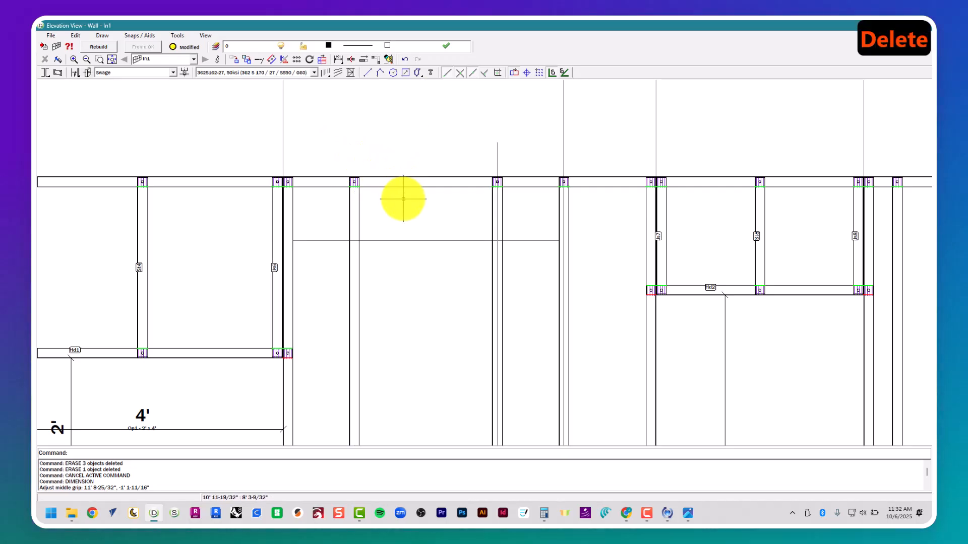
key(ctrl+z)
- Erase both horizontal construction lines and the vertical guides through the two relocated studs, keeping the centre line
drag(385, 130, 341, 158)
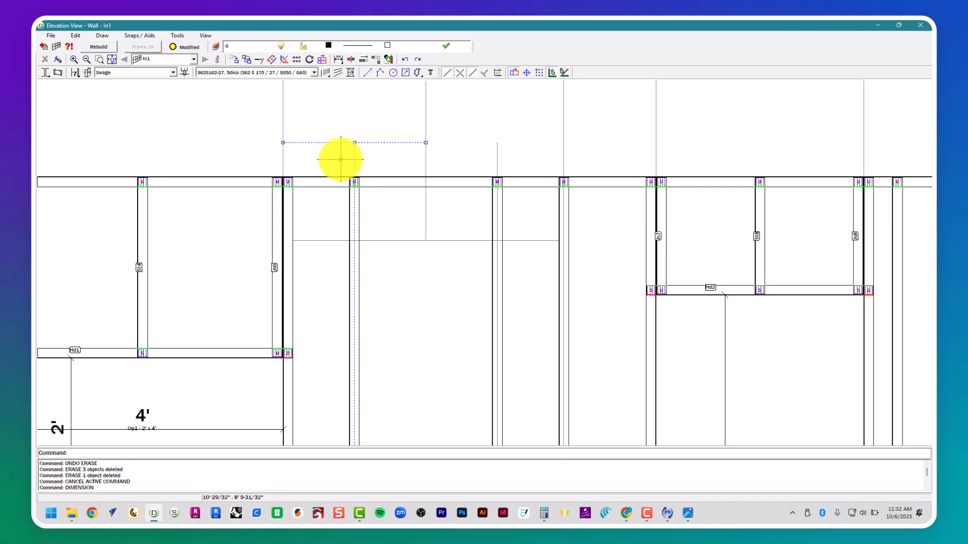
key(Delete)
drag(509, 141, 479, 155)
key(Delete)
drag(472, 217, 446, 271)
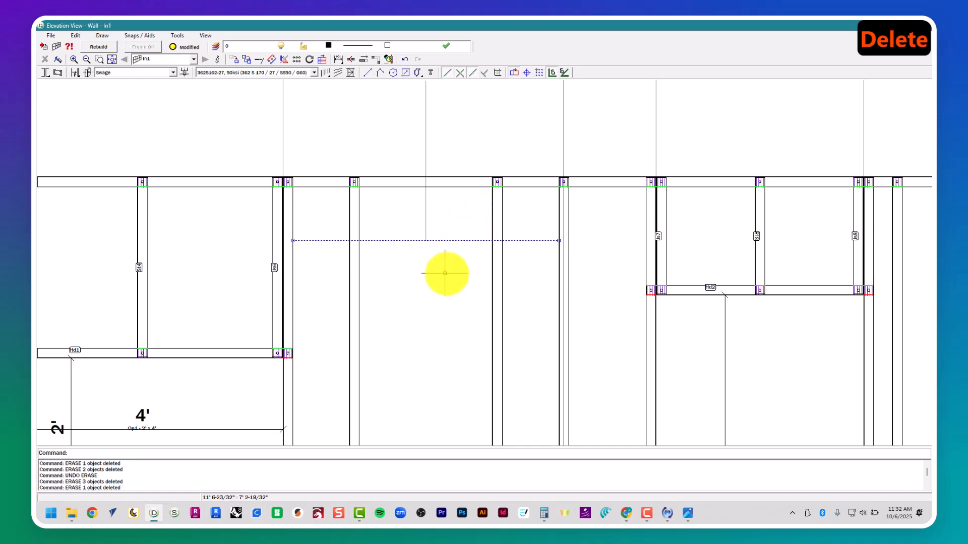
key(Delete)
- Erase the remaining horizontal construction line and the relocated stud on the door side of the centre line
key(Delete)
scroll(483, 238, down, 5)
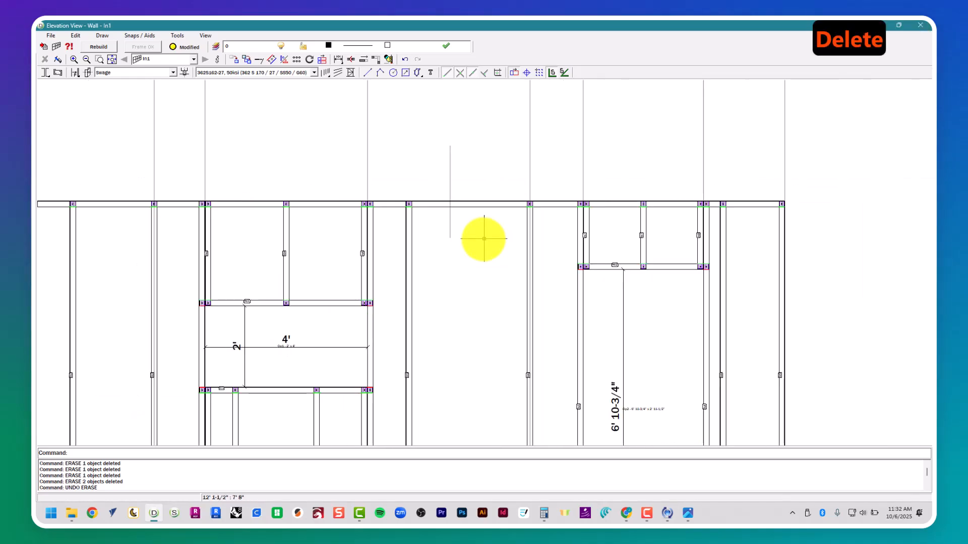
- Move the remaining relocated stud beside the window by its top midpoint onto the centre line at the top plate
click(360, 143)
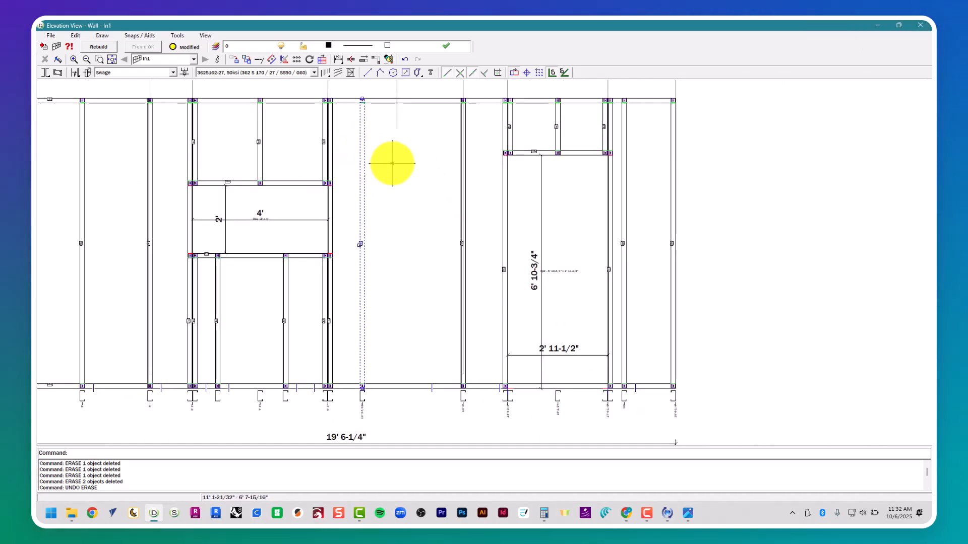
key(Return)
scroll(361, 86, up, 5)
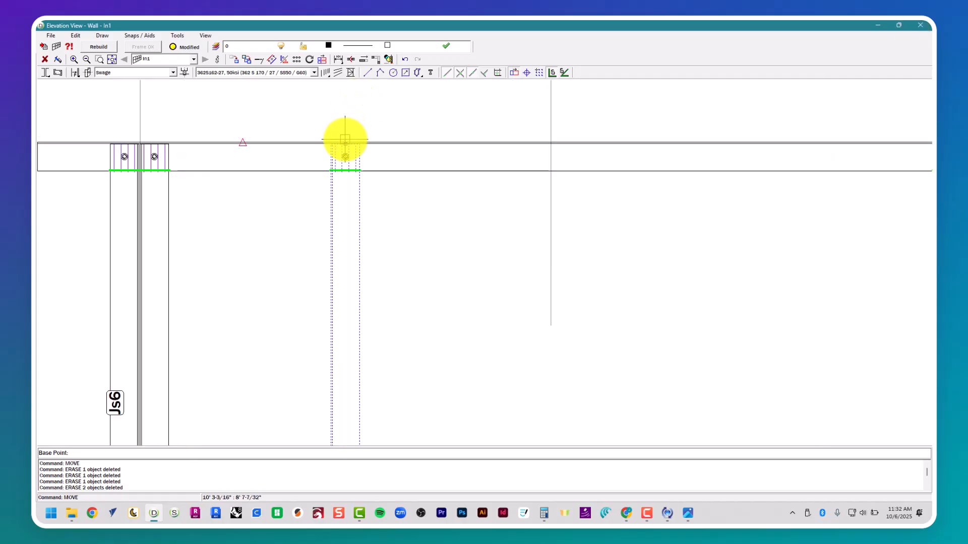
click(347, 145)
click(551, 144)
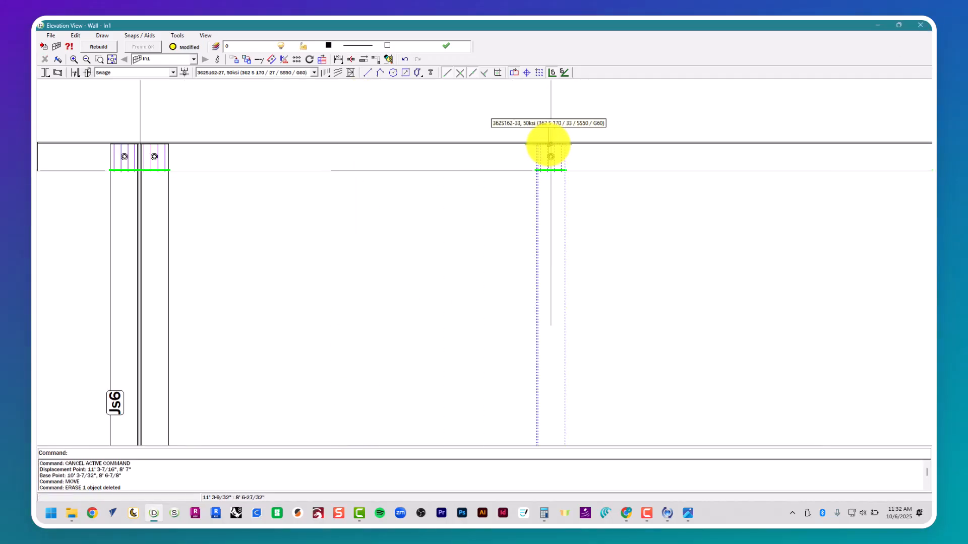
key(Escape)
key(Escape)
key(Escape)
scroll(507, 163, down, 5)
scroll(512, 303, up, 4)
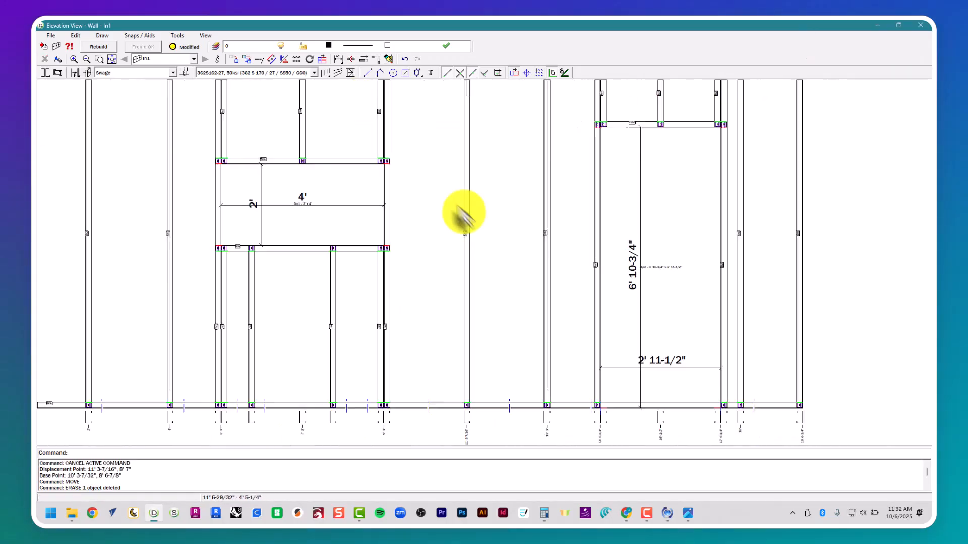
- Dimension from the centre of the window's outer jamb stud to the centred stud, placing the dimension above the top plate
middle_drag(387, 173, 388, 258)
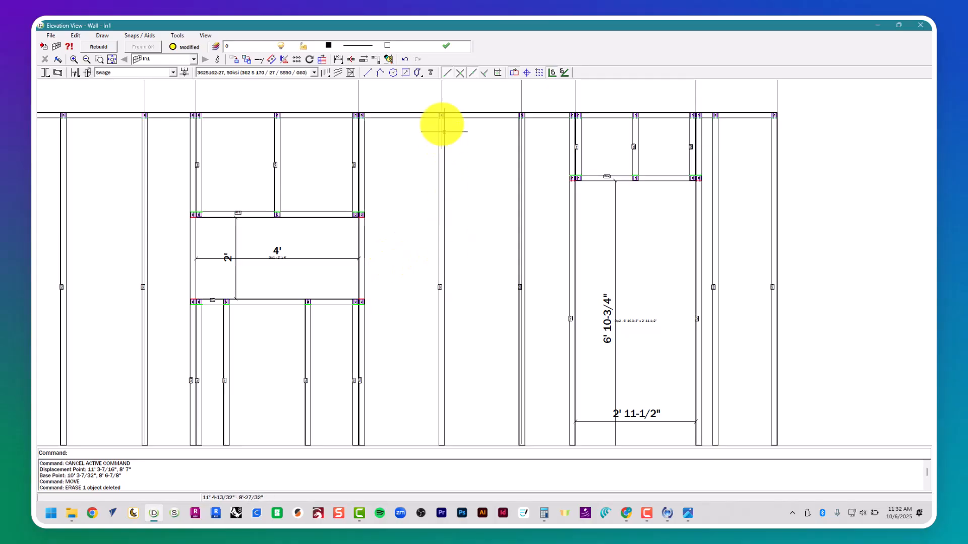
click(338, 59)
scroll(377, 124, up, 3)
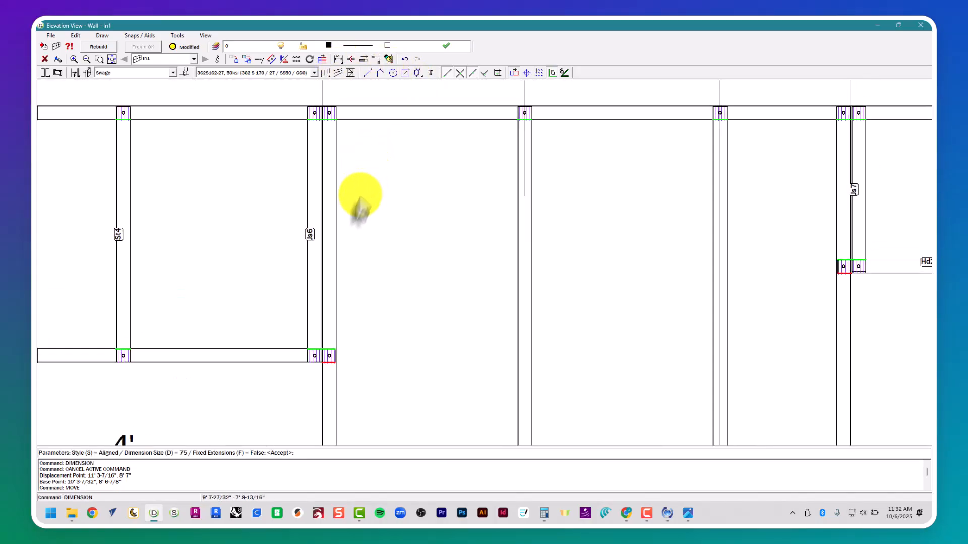
key(Return)
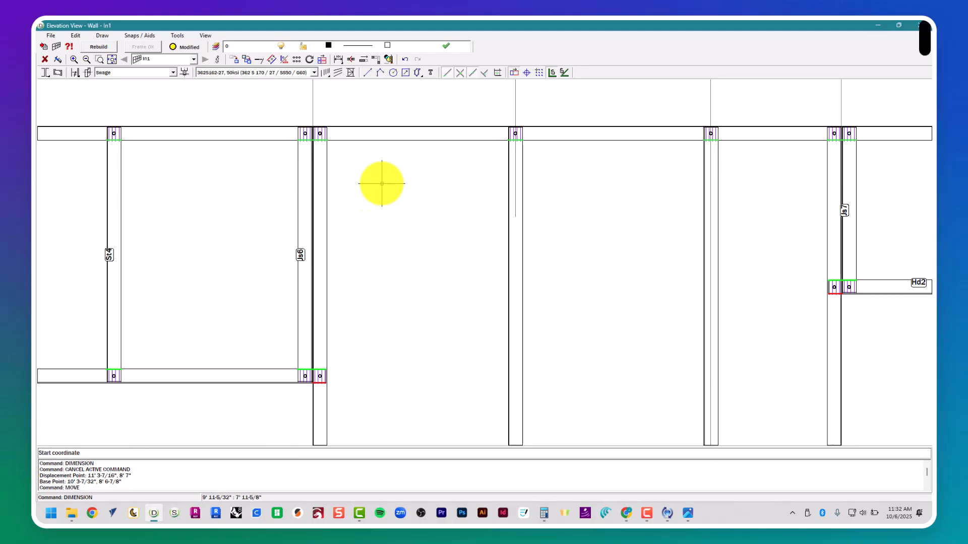
click(317, 132)
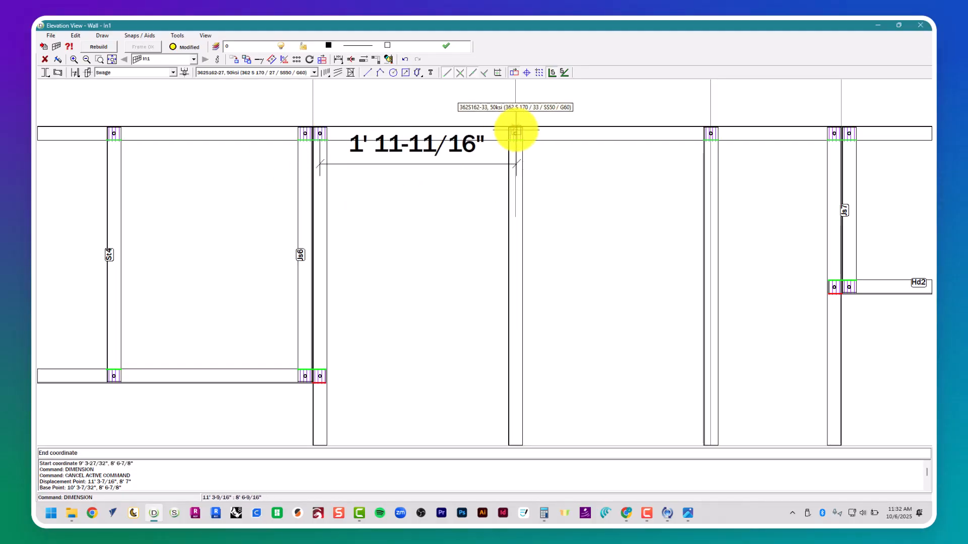
click(507, 130)
middle_drag(507, 129, 391, 206)
click(373, 177)
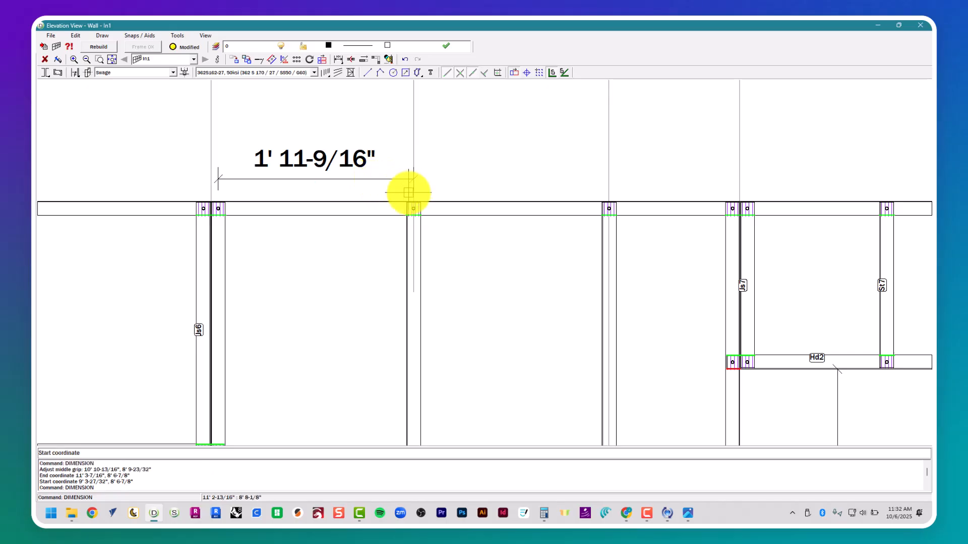
- Dimension from the centred stud to the next stud toward the door, aligning it with the first spacing dimension
scroll(412, 207, up, 5)
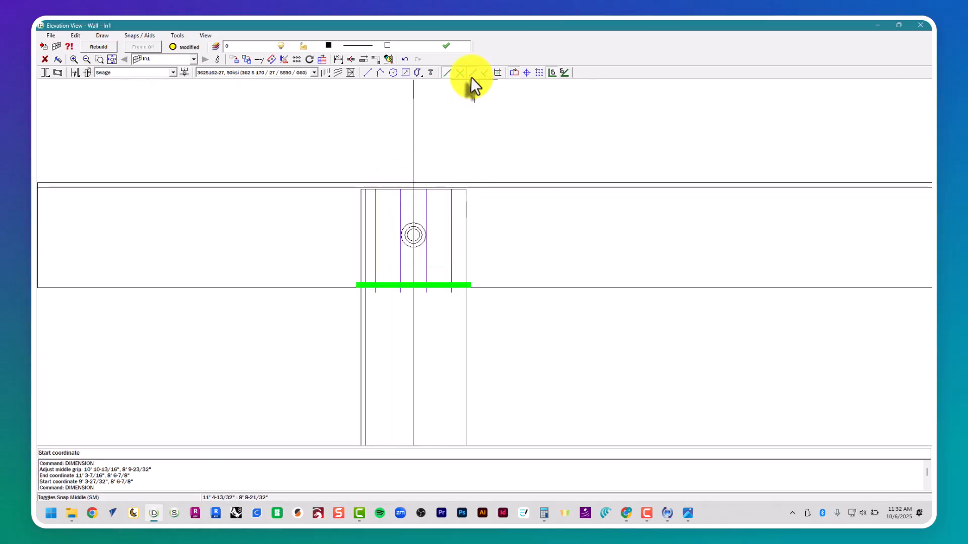
click(419, 194)
scroll(392, 194, down, 4)
scroll(391, 194, down, 3)
scroll(587, 199, up, 6)
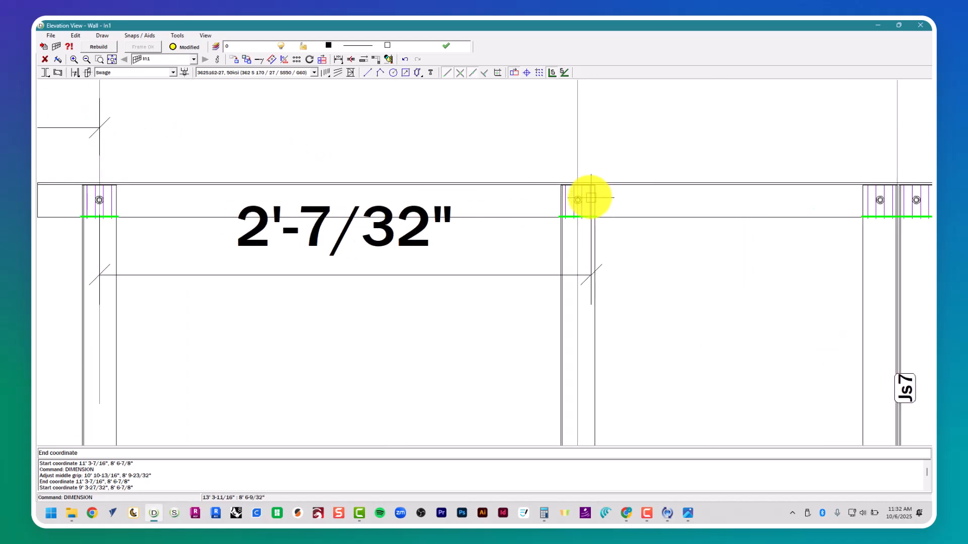
click(591, 178)
scroll(582, 187, down, 5)
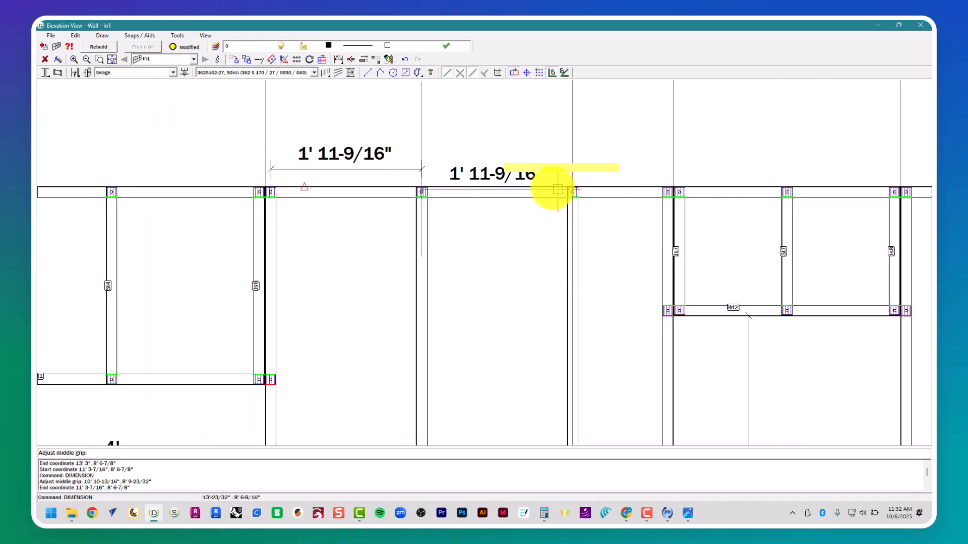
click(422, 170)
key(Escape)
key(Escape)
key(Escape)
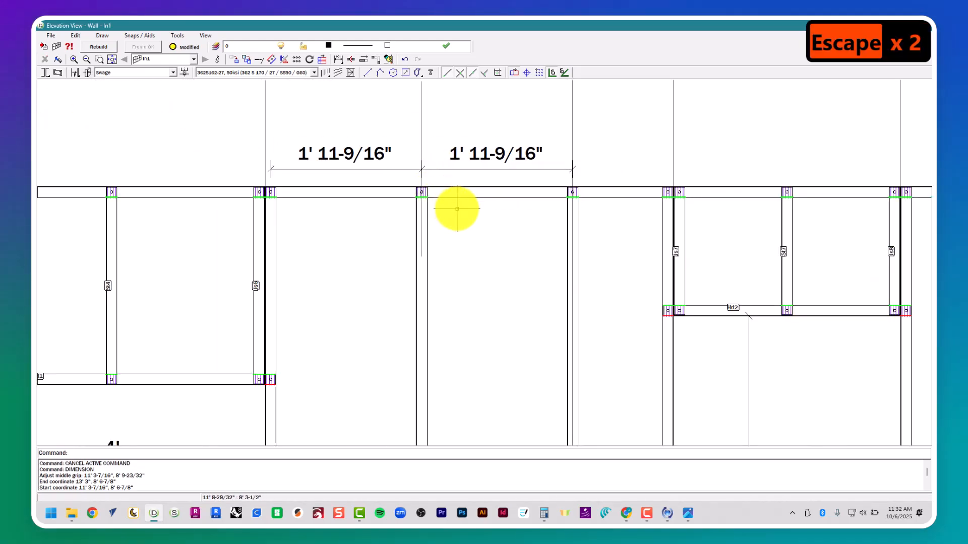
- Examine the spacing on both sides of the centred stud and the vertical guides that bound it
scroll(454, 208, down, 5)
scroll(452, 207, down, 2)
scroll(523, 151, up, 5)
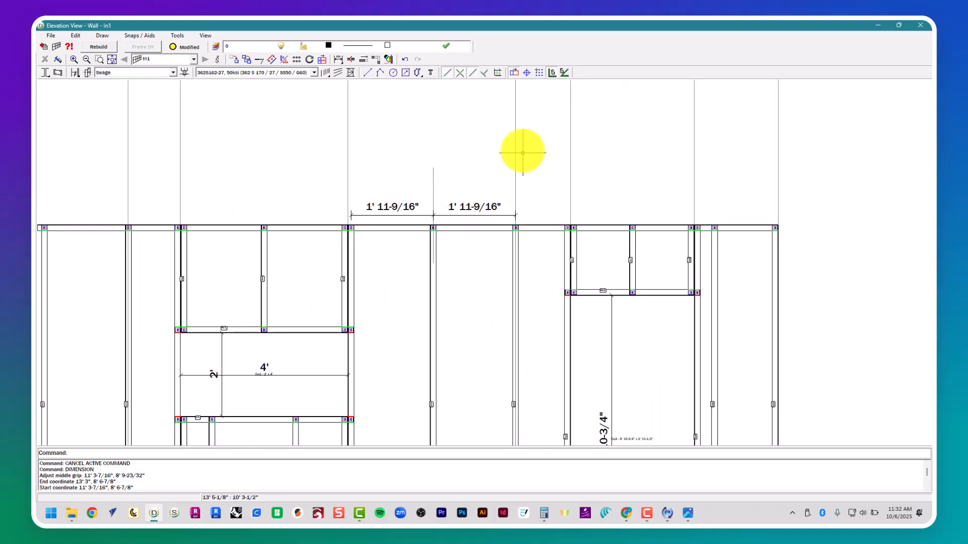
drag(522, 147, 301, 163)
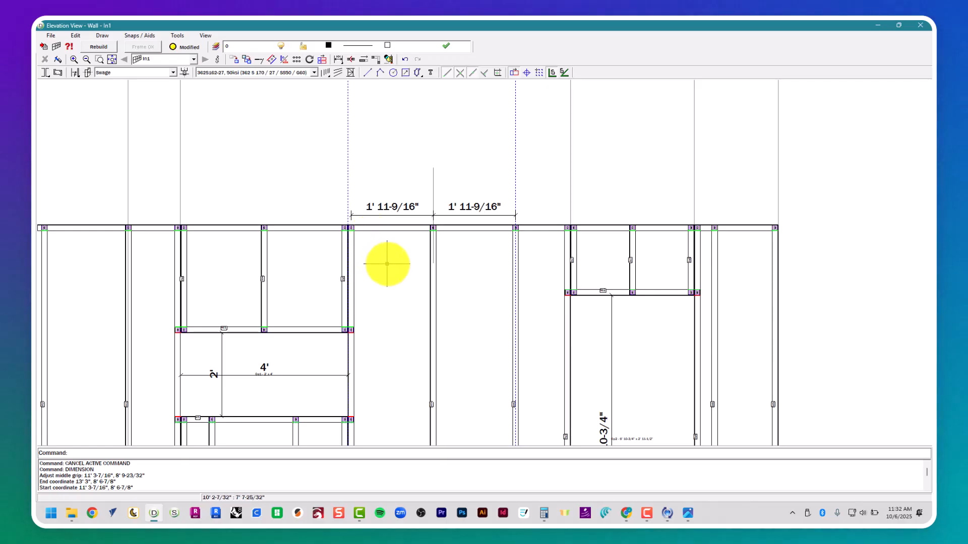
scroll(387, 263, up, 2)
key(Escape)
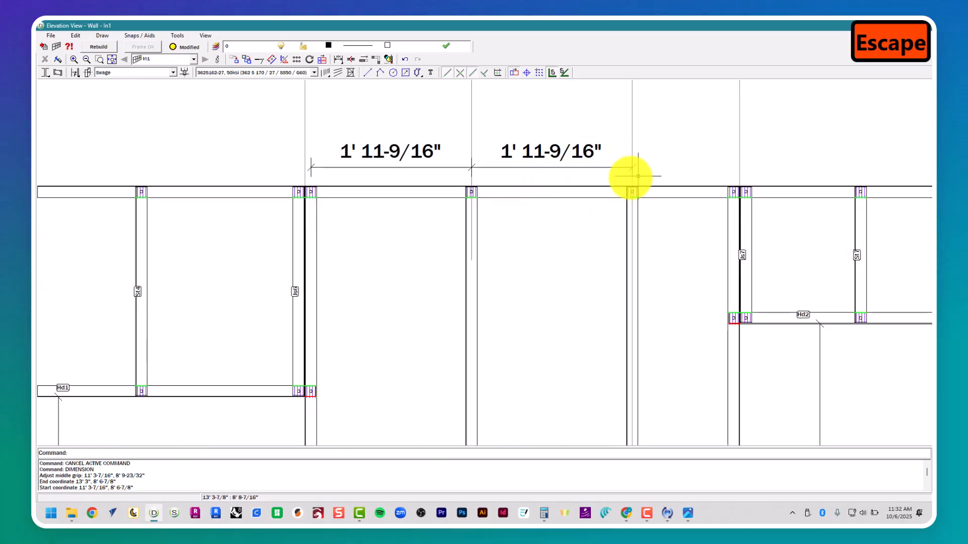
key(Escape)
scroll(535, 216, down, 2)
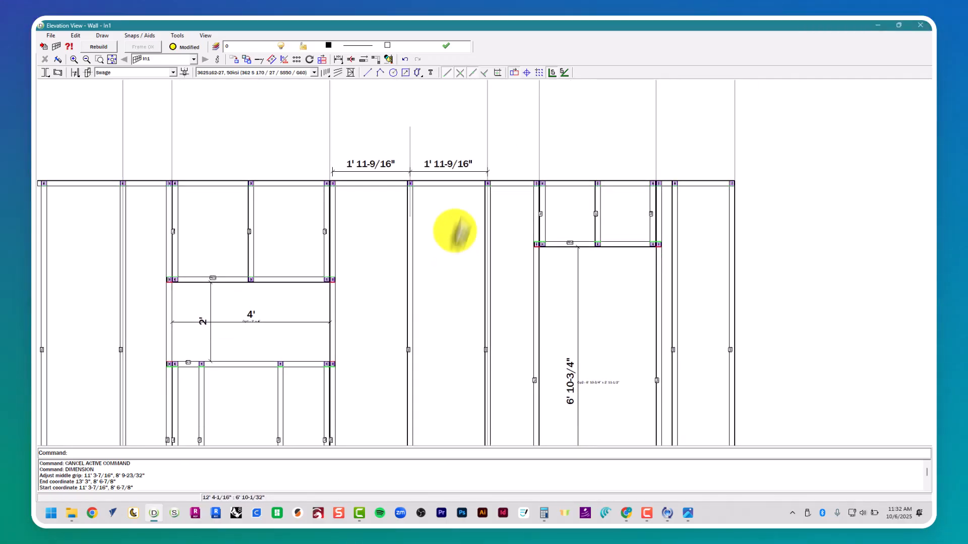
middle_drag(455, 230, 500, 182)
middle_drag(501, 102, 507, 172)
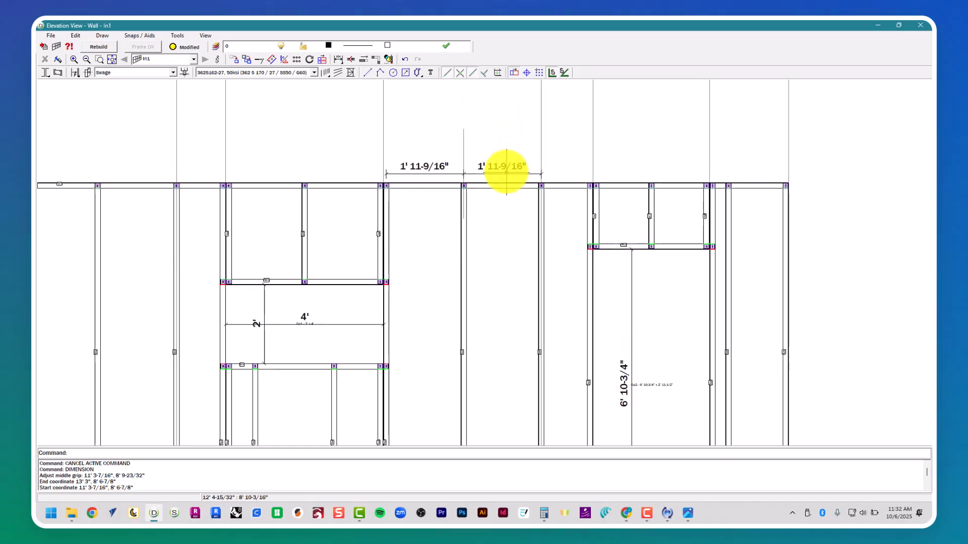
- Erase both spacing dimensions above the top plate together with the centre line
drag(502, 148, 442, 179)
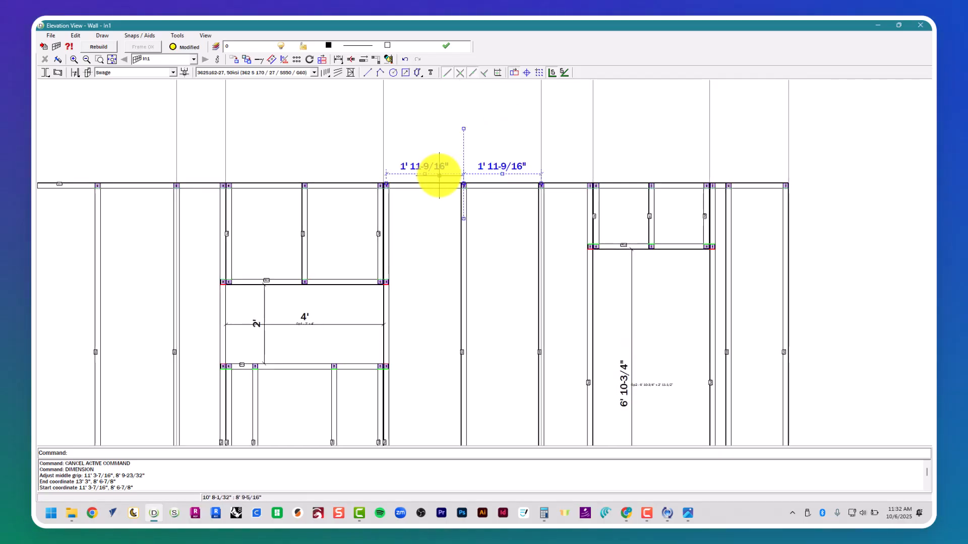
key(Delete)
scroll(439, 175, down, 1)
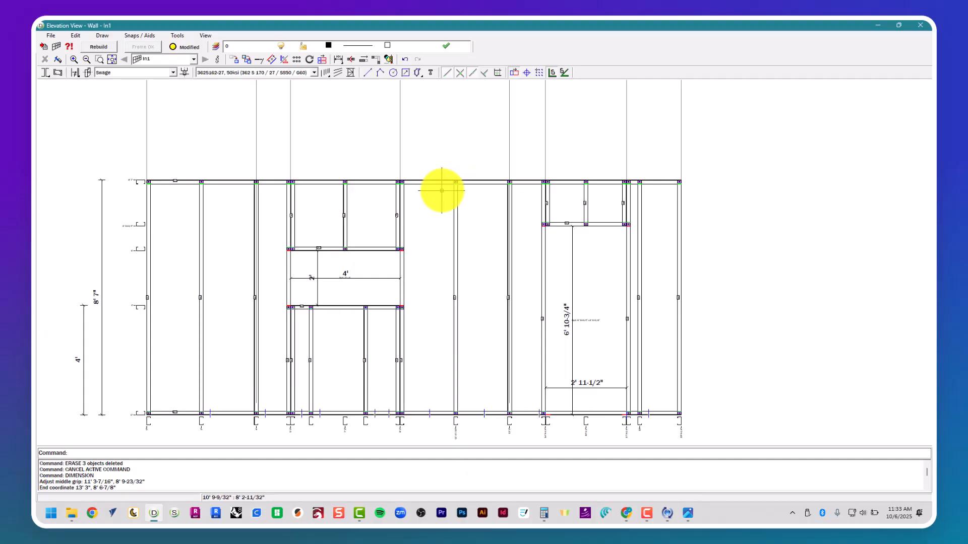
- Inspect the studs around the door opening and at the wall's end, including their positions along the bottom plate
scroll(557, 262, up, 1)
scroll(493, 247, up, 1)
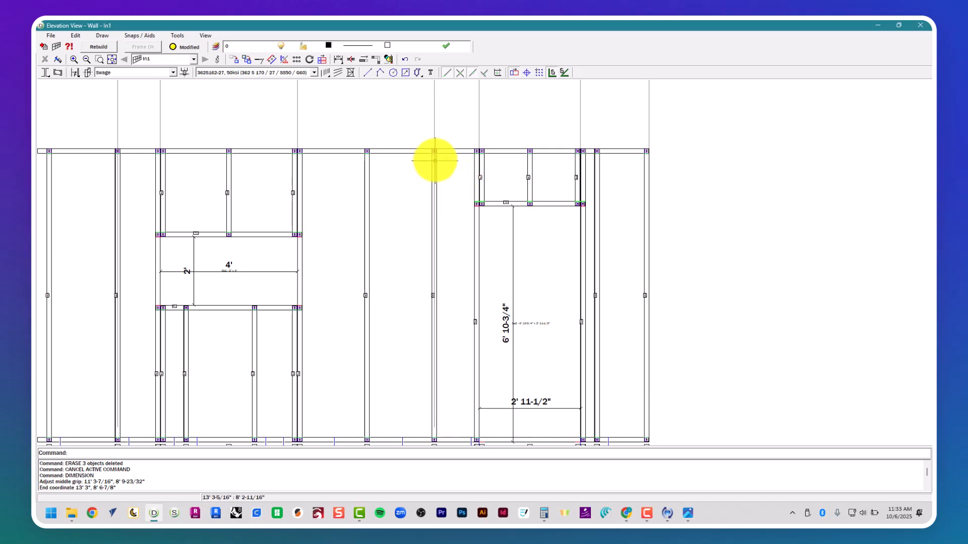
click(422, 139)
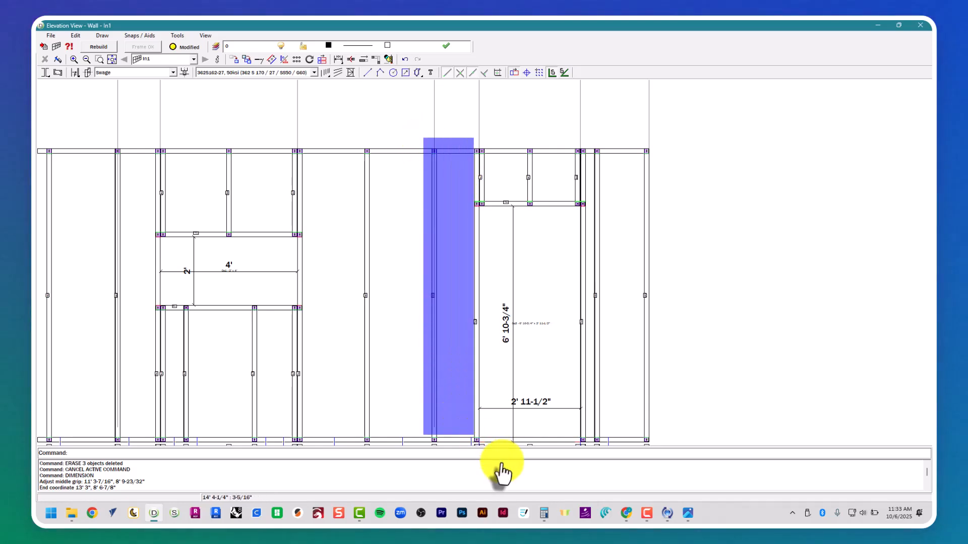
key(Escape)
middle_drag(527, 254, 398, 269)
click(340, 155)
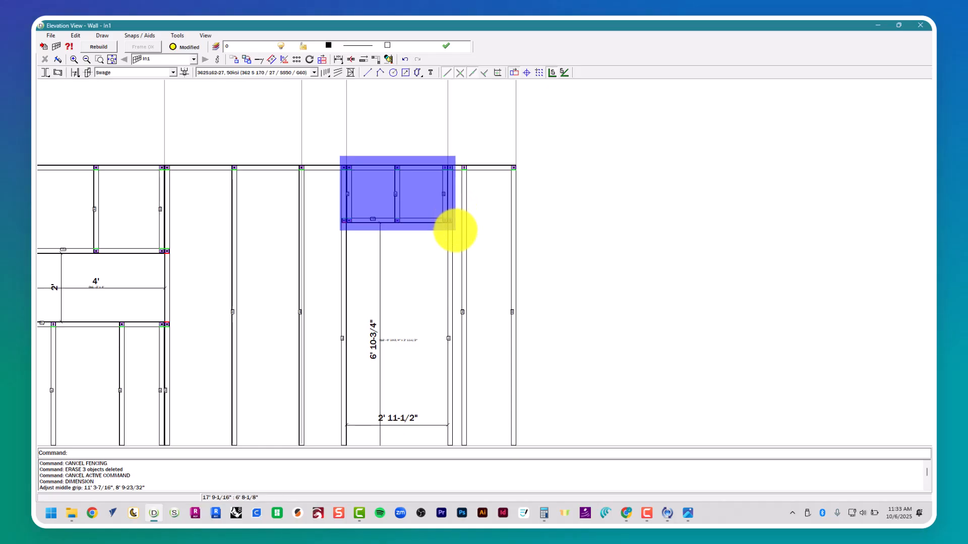
key(Escape)
middle_drag(449, 222, 450, 193)
scroll(415, 348, up, 4)
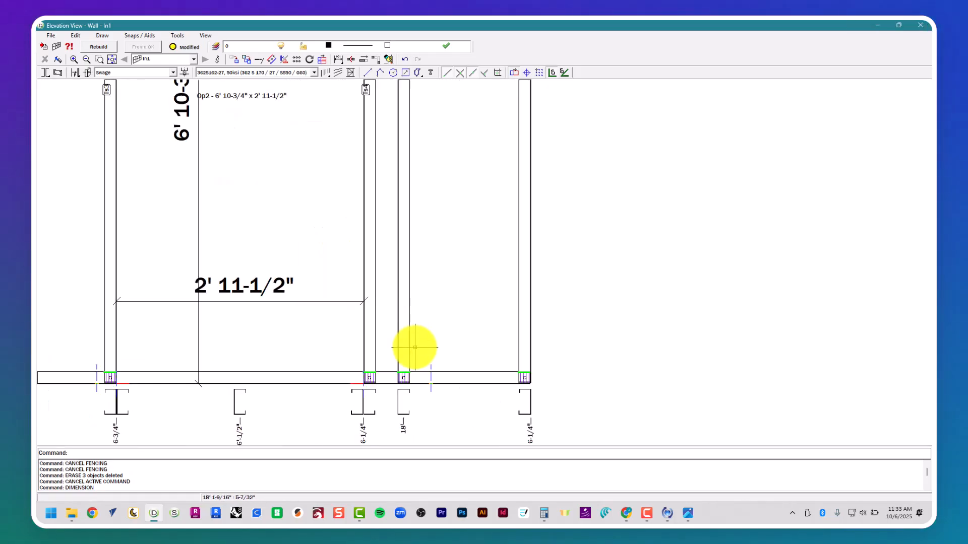
scroll(419, 347, down, 3)
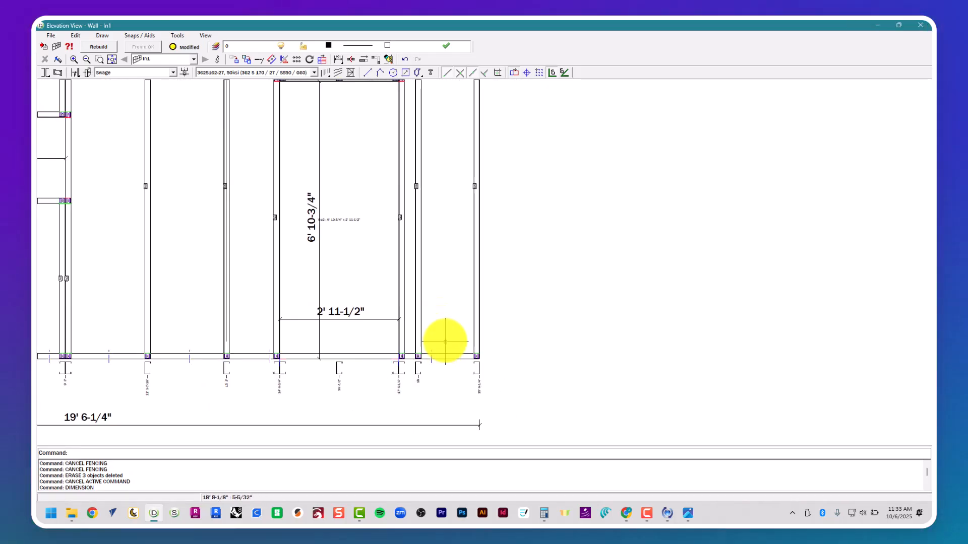
scroll(445, 342, up, 4)
middle_drag(443, 346, 446, 276)
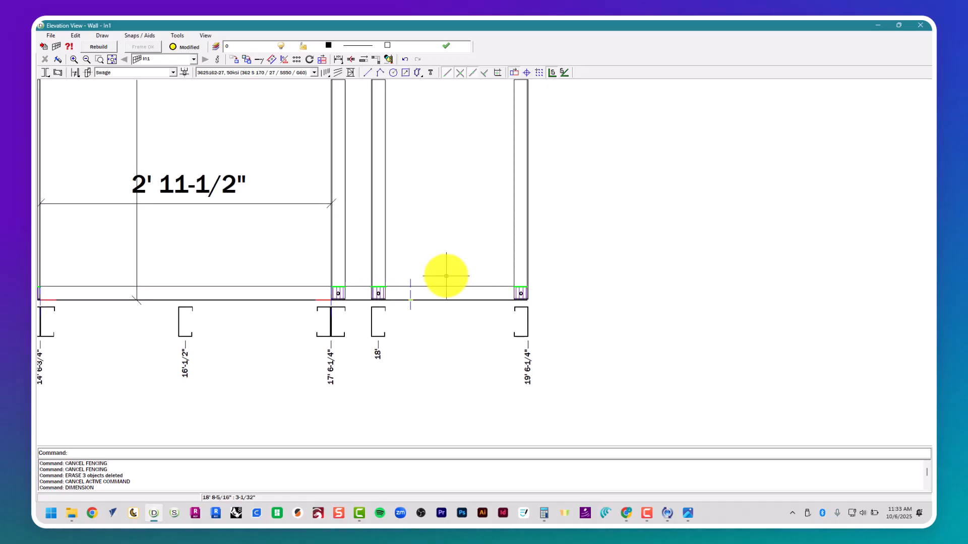
scroll(447, 276, down, 2)
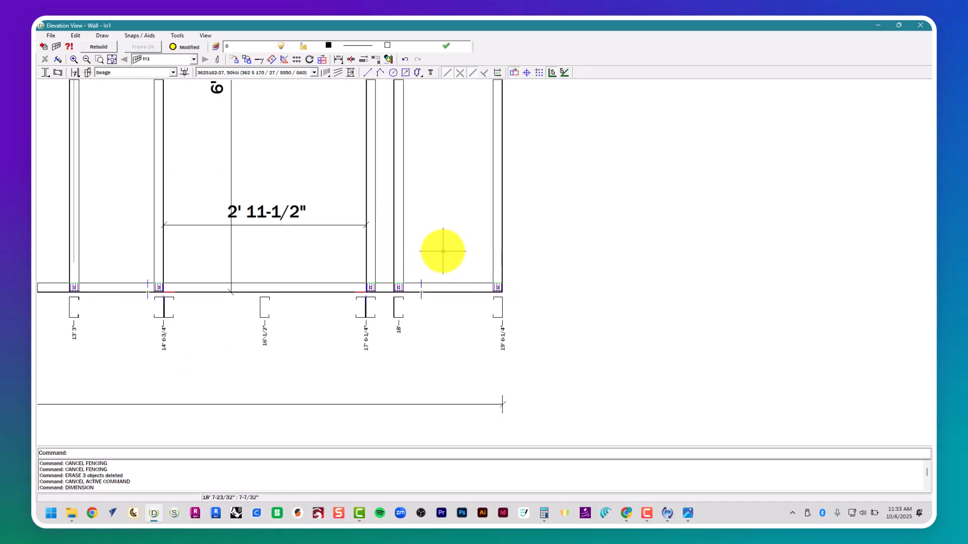
text(e)
key(Return)
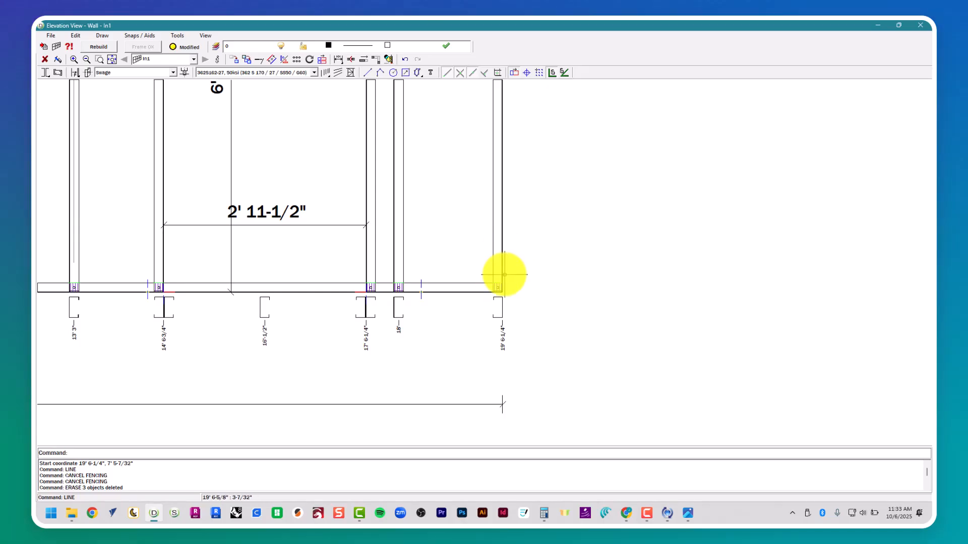
key(Escape)
key(Escape)
key(Escape)
click(485, 73)
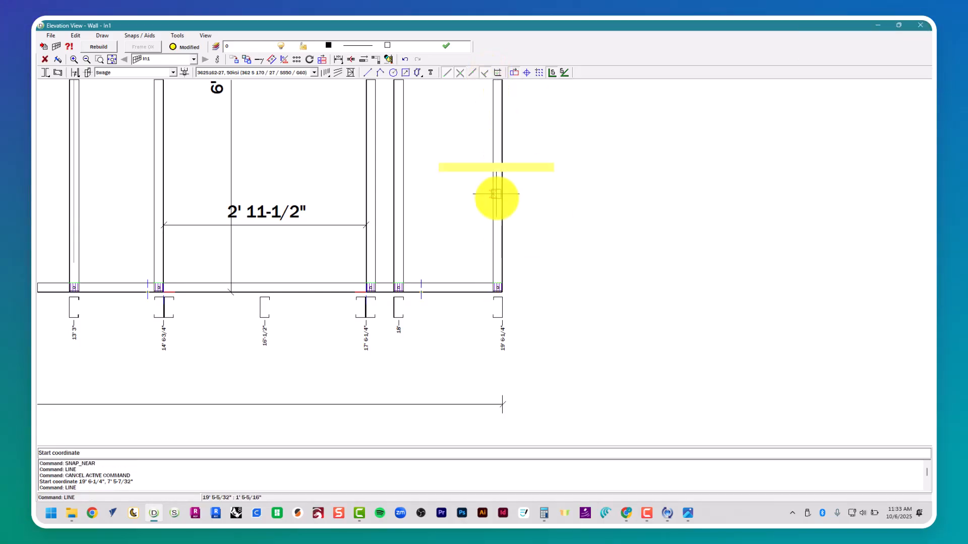
click(499, 212)
scroll(512, 385, down, 5)
key(Escape)
key(Escape)
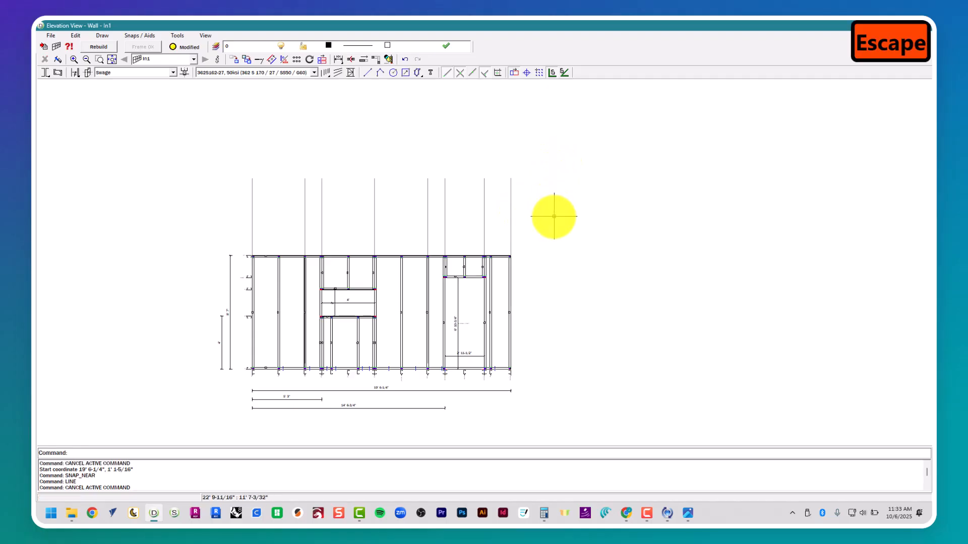
- Offset the vertical guide at the wall's end by 12" toward the door opening
text(offset)
key(Return)
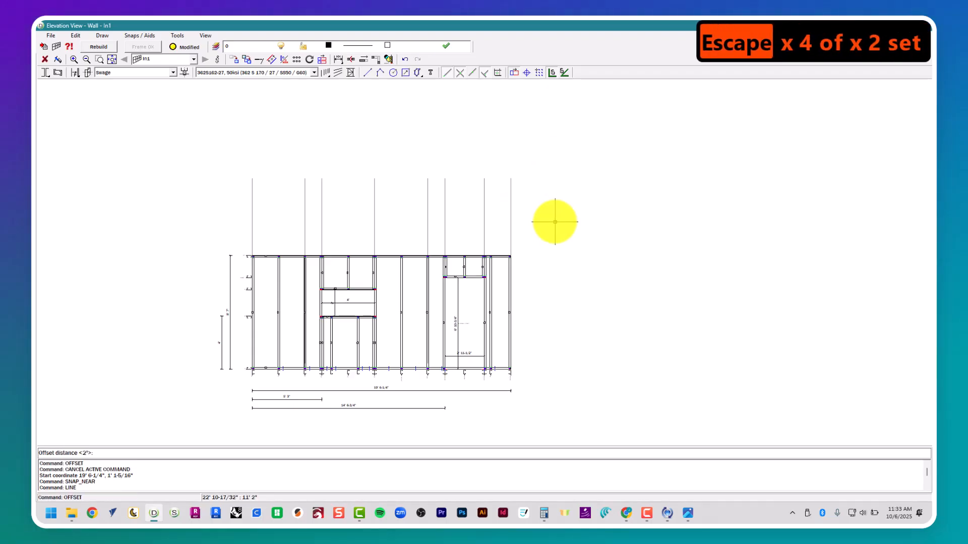
text(12")
key(Return)
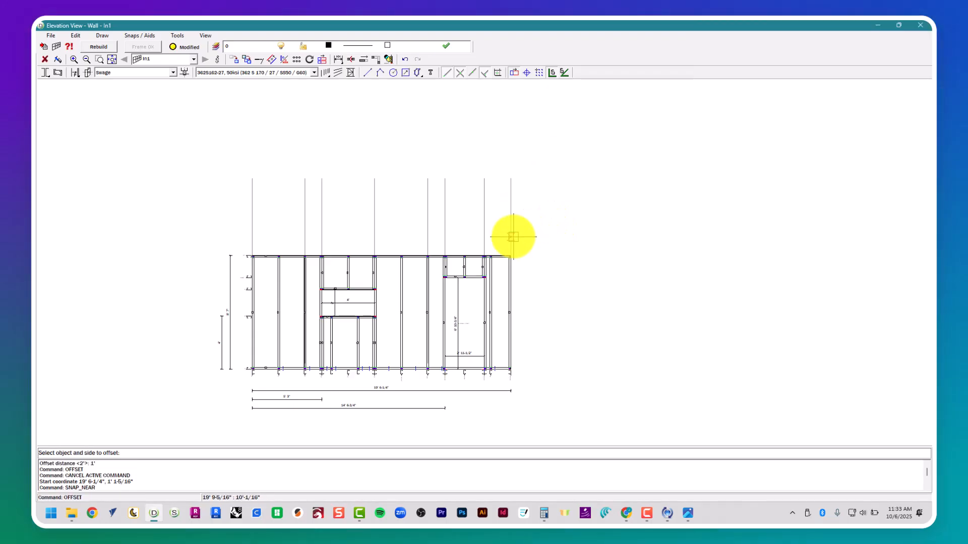
key(Escape)
key(Escape)
key(Escape)
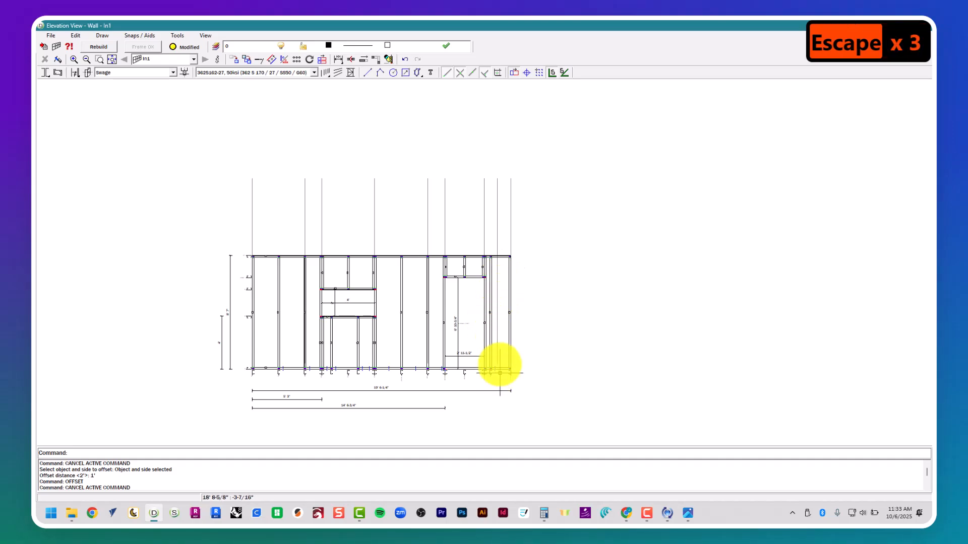
- Move the stud between the door opening and the wall's end by its top midpoint onto the 12" offset guide, and erase that guide
scroll(493, 259, up, 5)
click(428, 246)
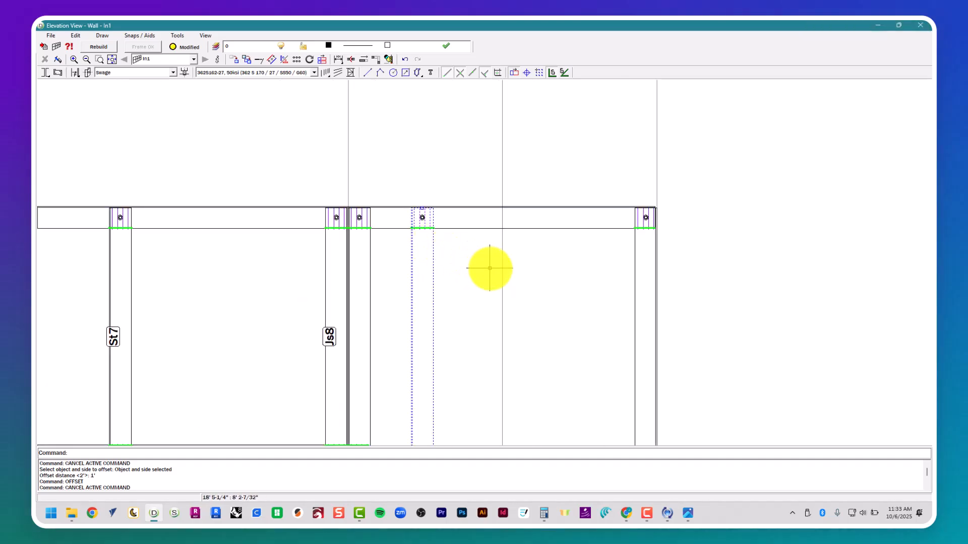
key(m)
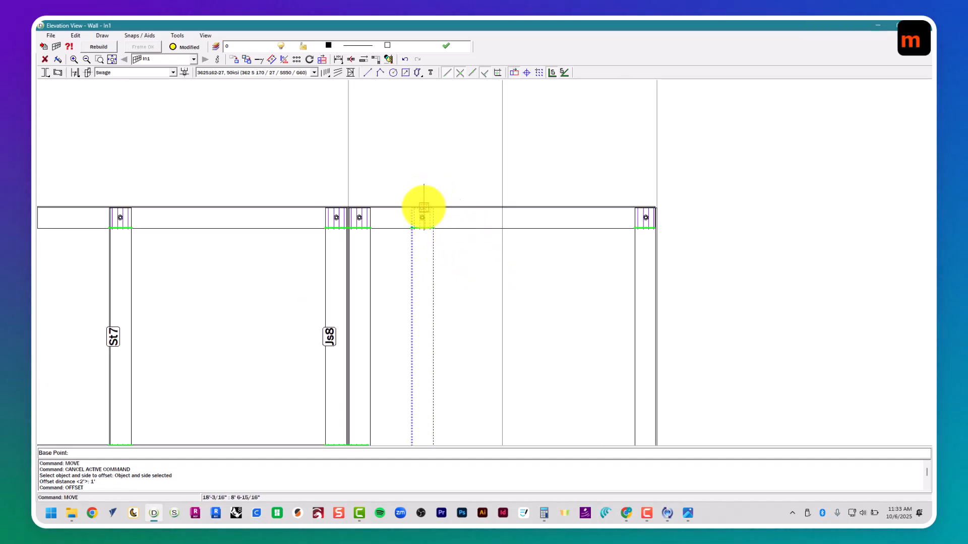
click(473, 72)
click(420, 207)
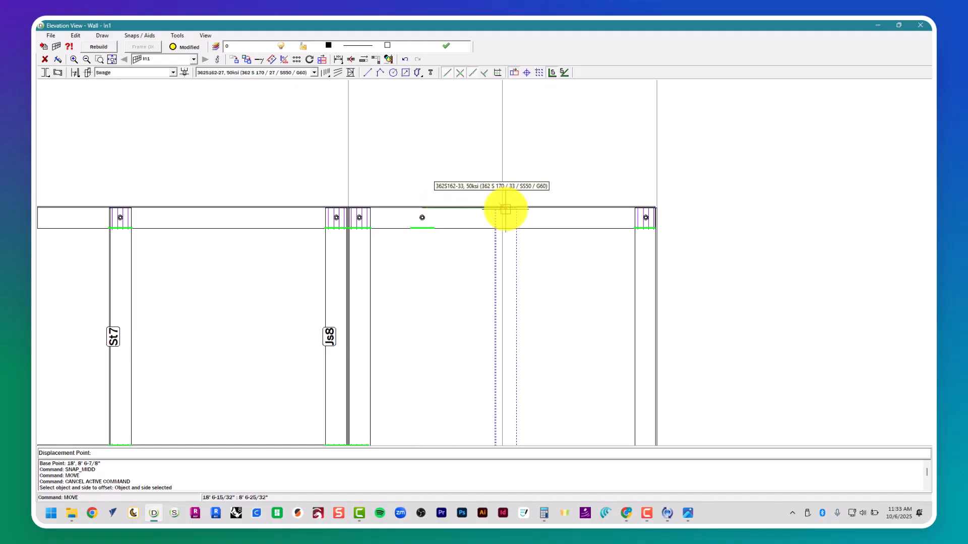
click(502, 207)
key(Escape)
key(Escape)
key(Escape)
key(Delete)
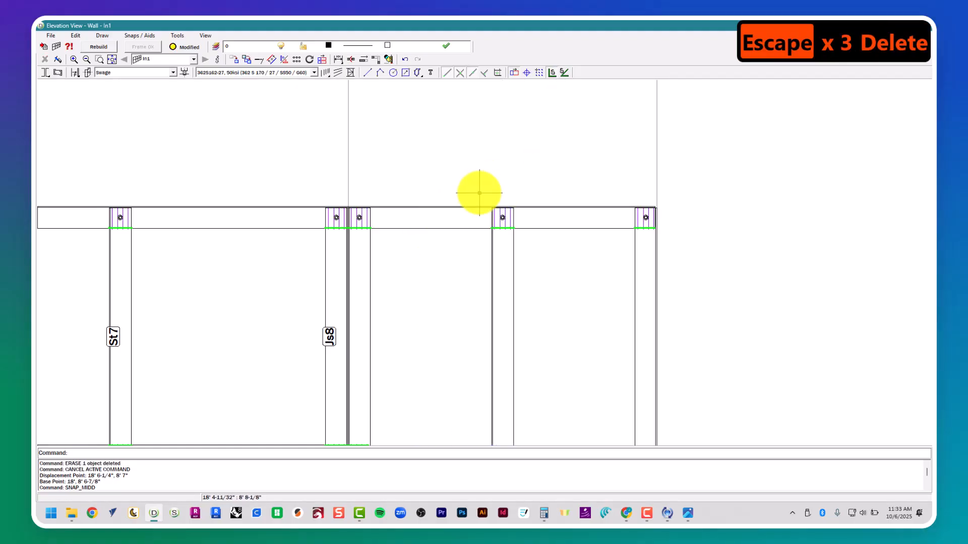
- Inspect the moved stud's position along the bottom plate and the framing of the whole wall
scroll(480, 193, down, 10)
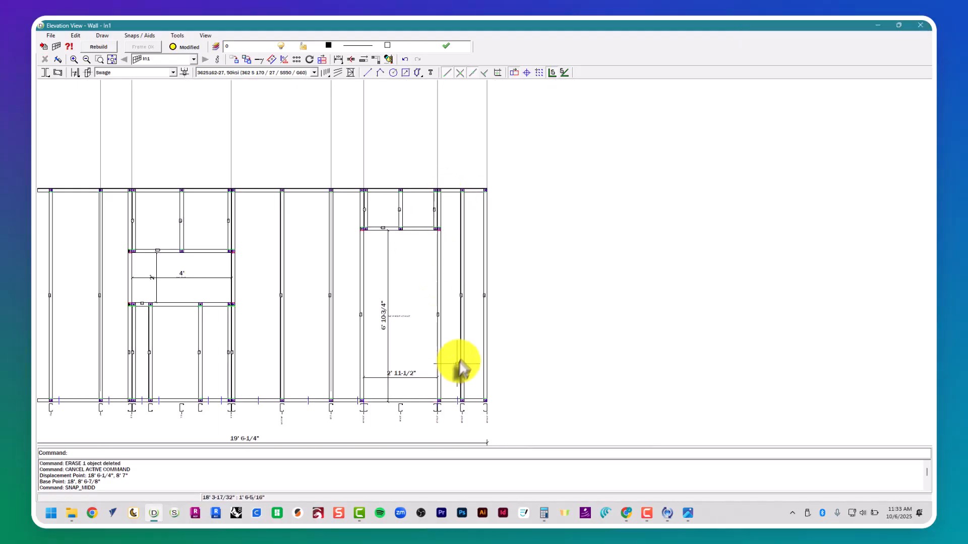
middle_drag(461, 366, 502, 285)
scroll(504, 331, up, 5)
scroll(512, 322, down, 6)
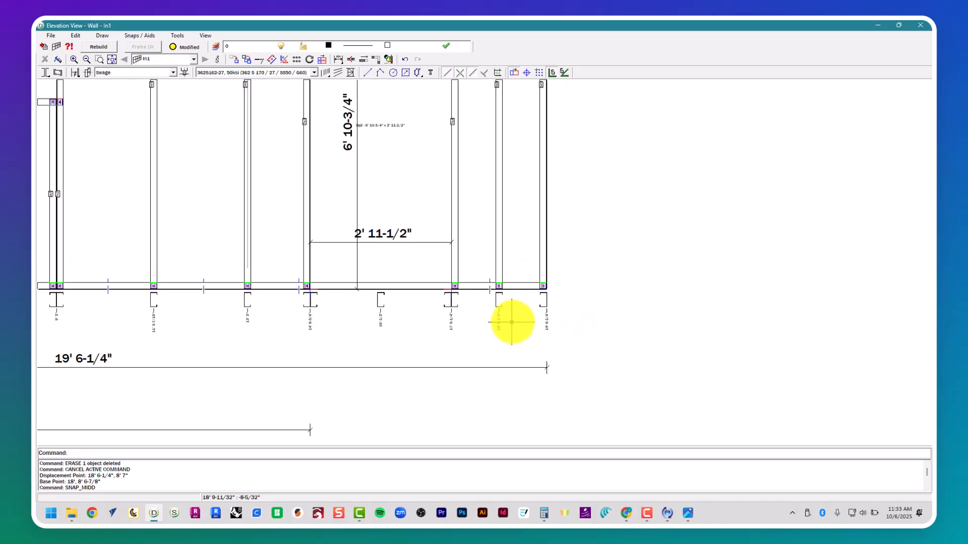
mouse_move(339, 282)
middle_down()
mouse_move(473, 308)
mouse_move(461, 325)
middle_up()
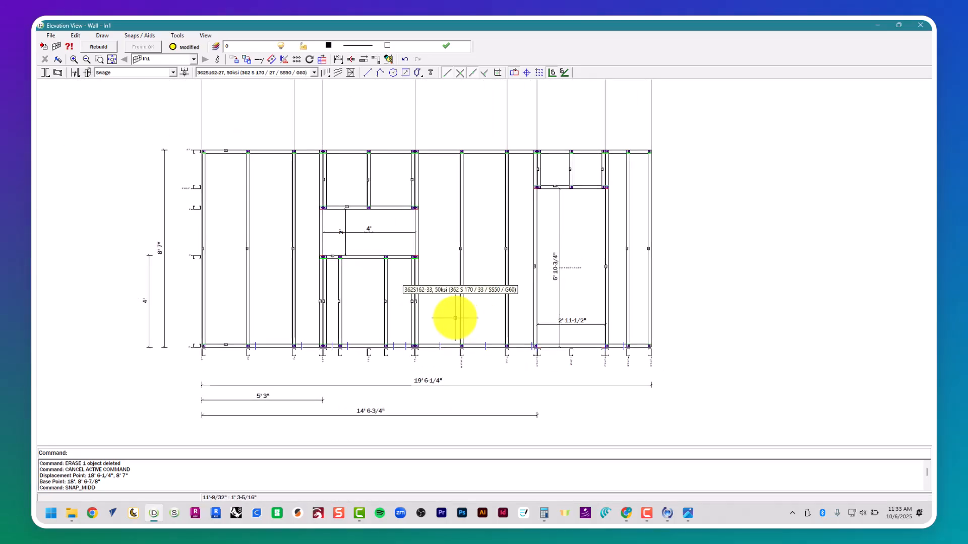
- Open the hand-drawn wall sketch in the image viewer and compare its overall length with the dimension in the elevation
key(alt+Tab)
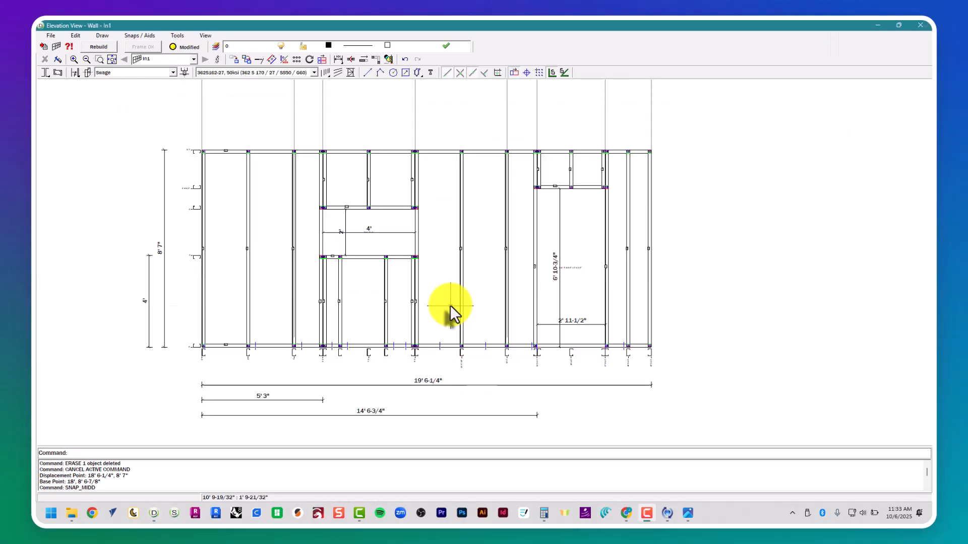
key(alt+Tab)
key(alt+Tab)
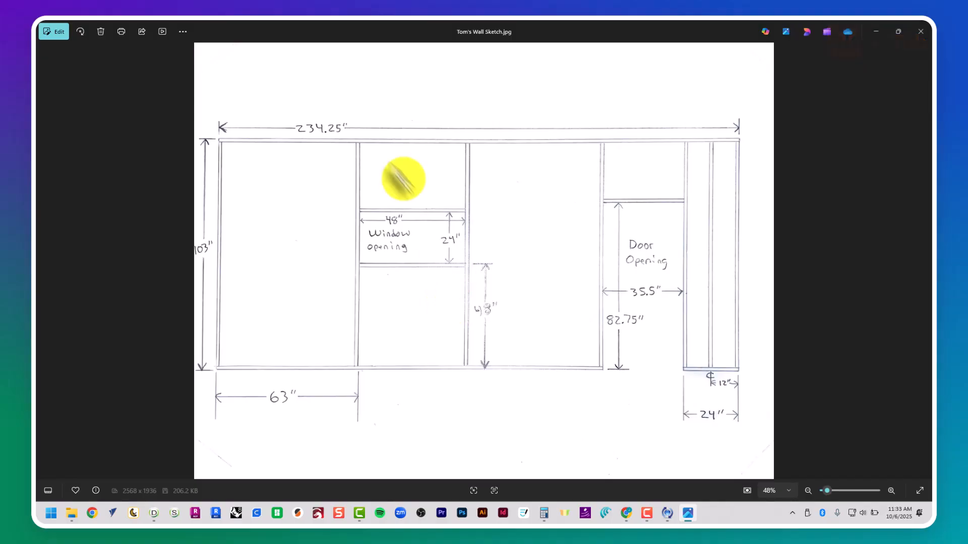
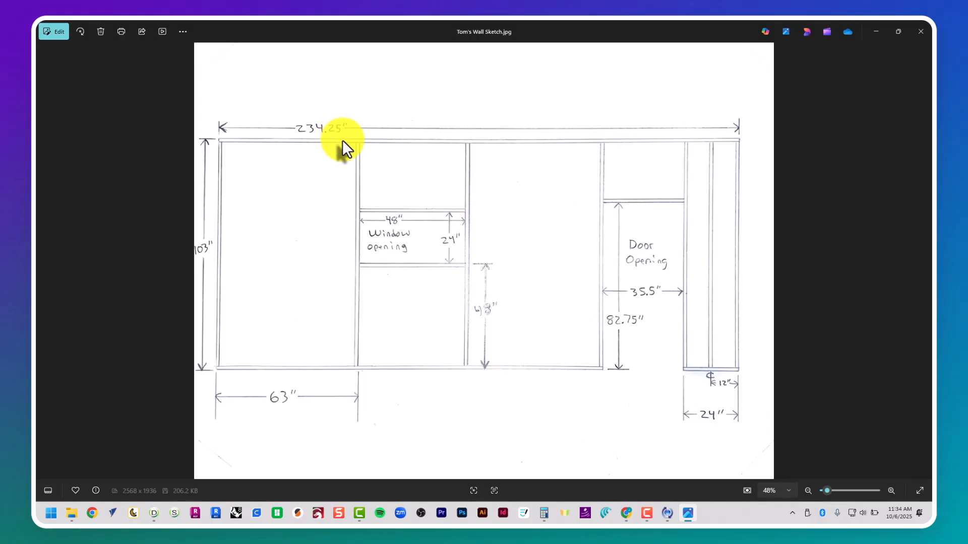
key(alt+Tab)
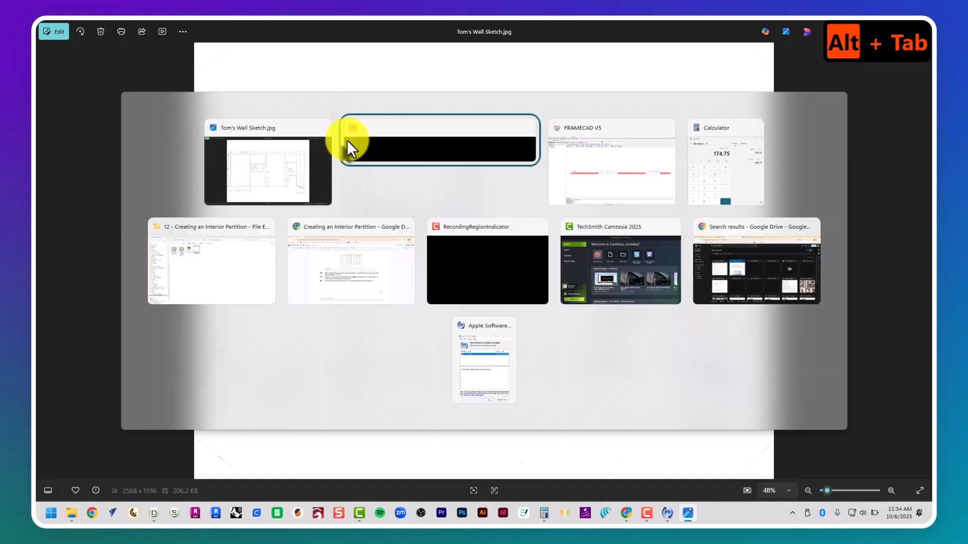
key(alt+Tab)
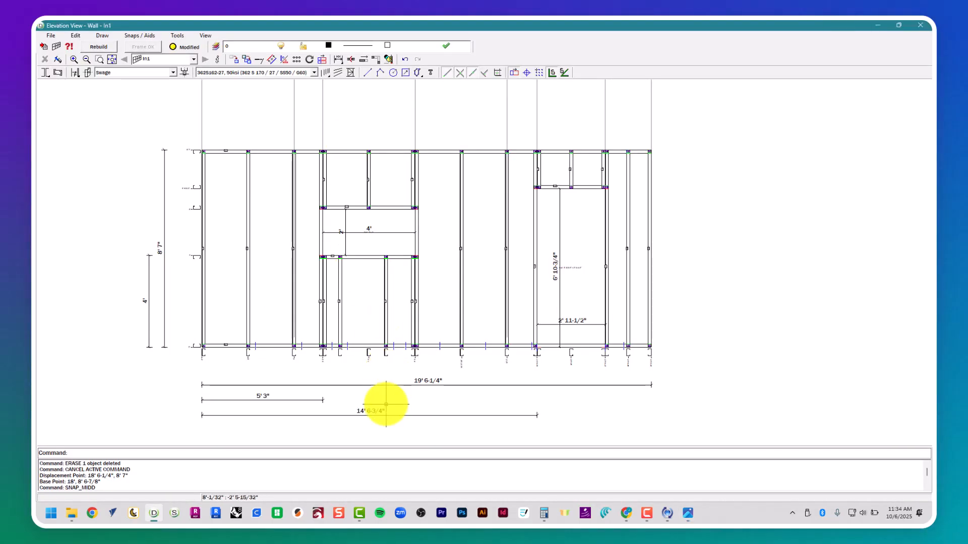
scroll(386, 401, up, 3)
middle_drag(405, 328, 405, 304)
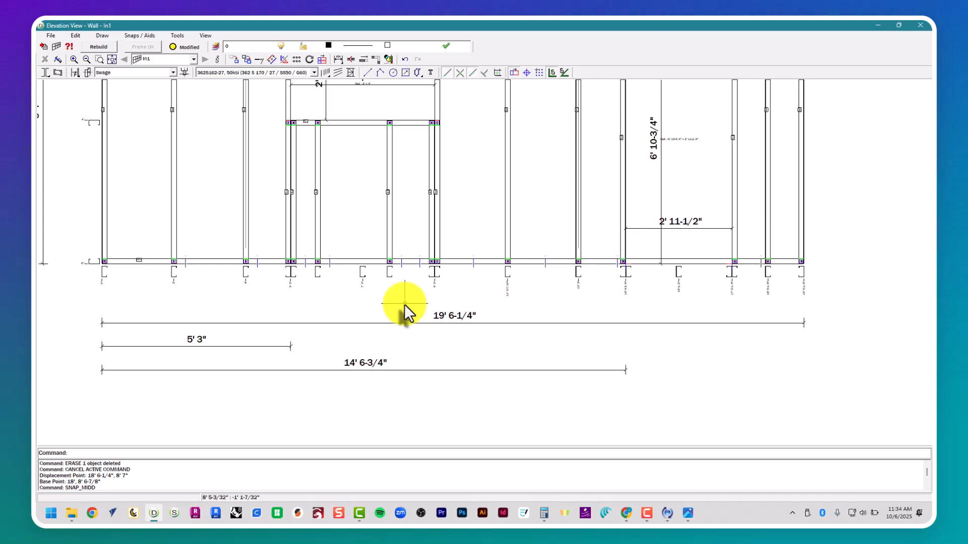
- Compare the wall height and the distance from the wall's start to the window between the sketch and the elevation
key(alt+Tab)
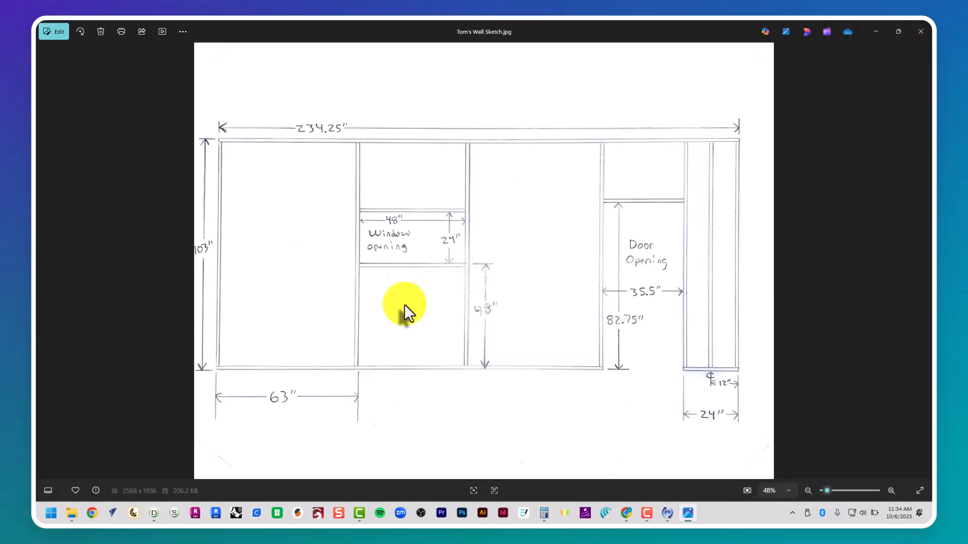
key(alt+Tab)
scroll(570, 347, down, 2)
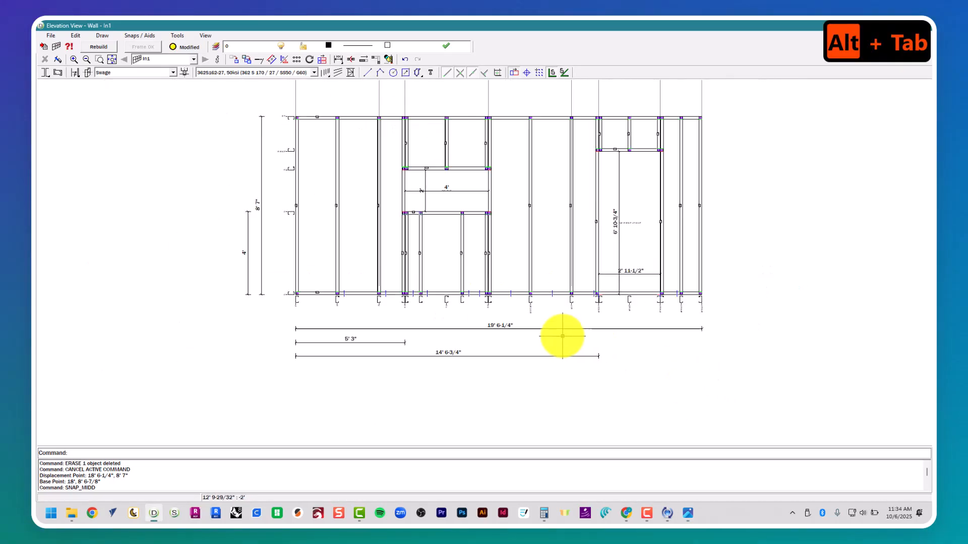
scroll(240, 216, up, 3)
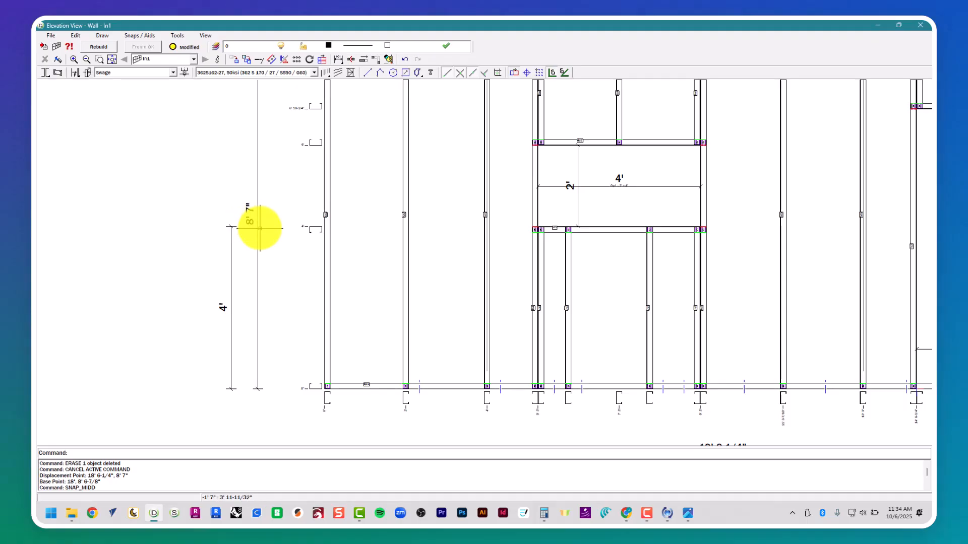
key(alt+Tab)
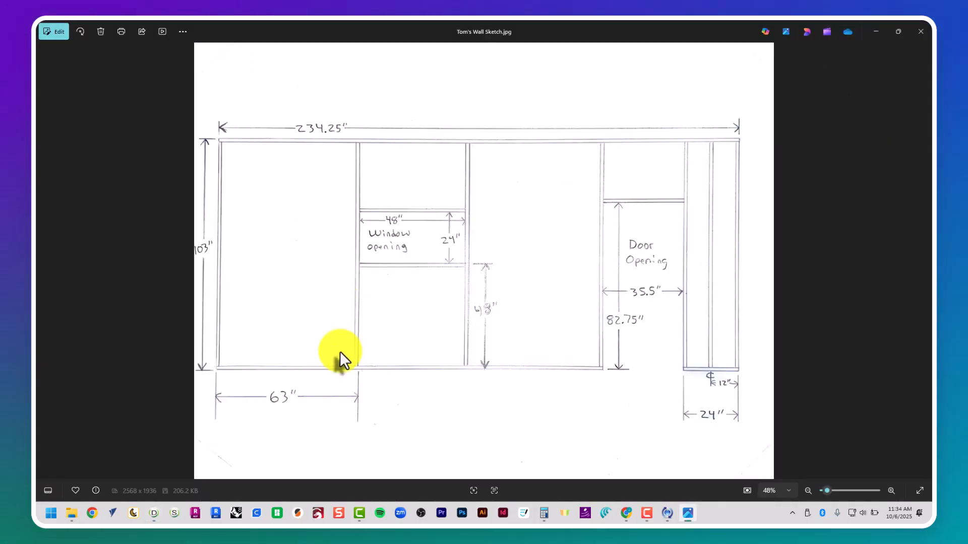
key(alt+Tab)
scroll(363, 331, down, 3)
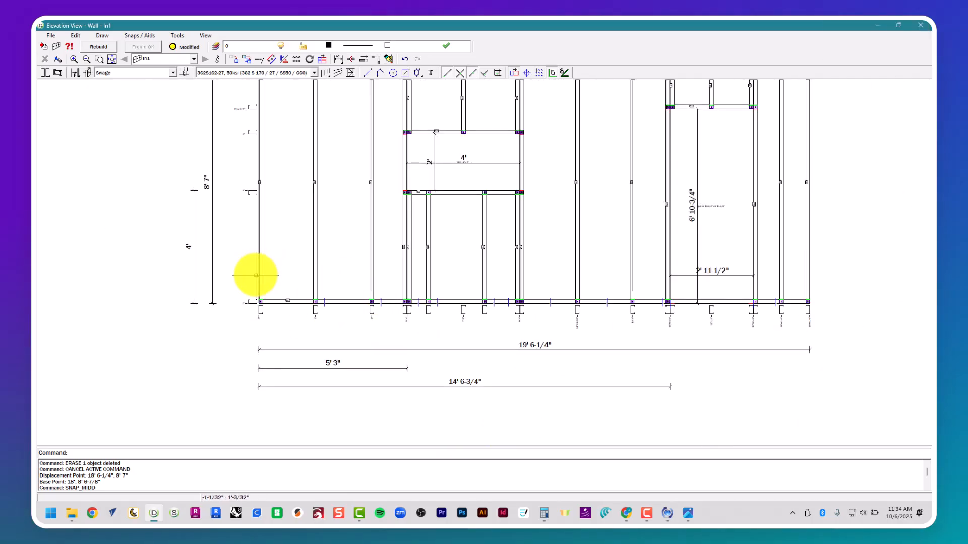
- Compare the window opening's width, height and sill height with the sketch, checking the sill plate against its level marker
key(alt+Tab)
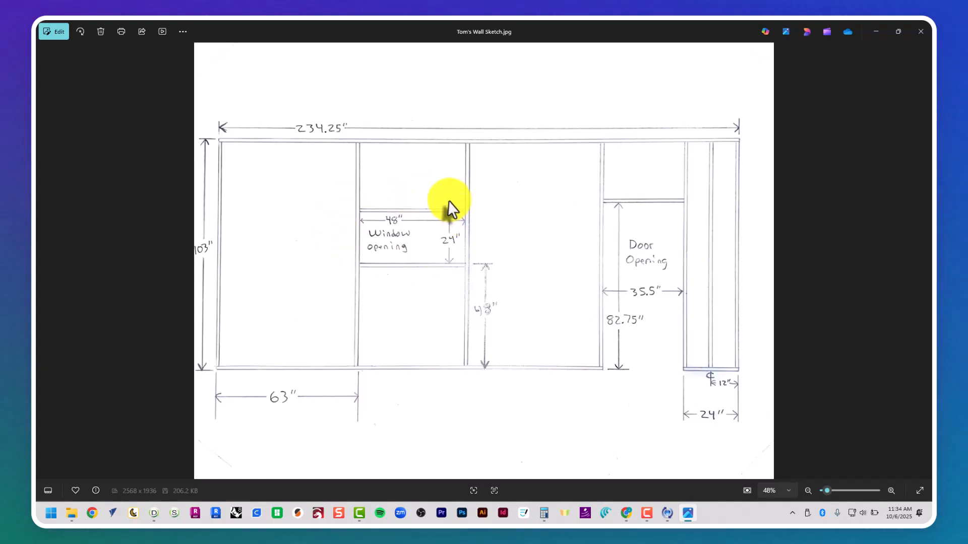
key(alt+Tab)
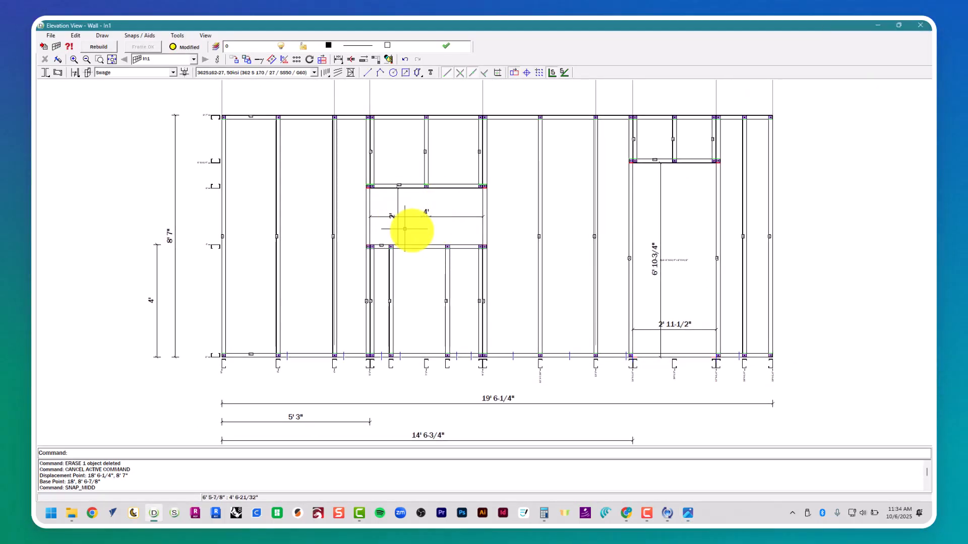
key(alt+Tab)
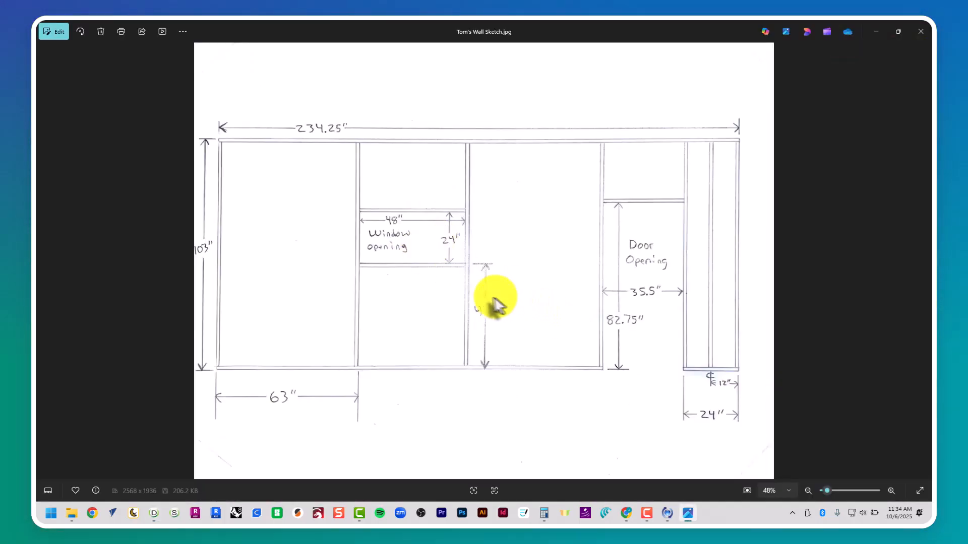
key(alt+Tab)
scroll(512, 314, up, 2)
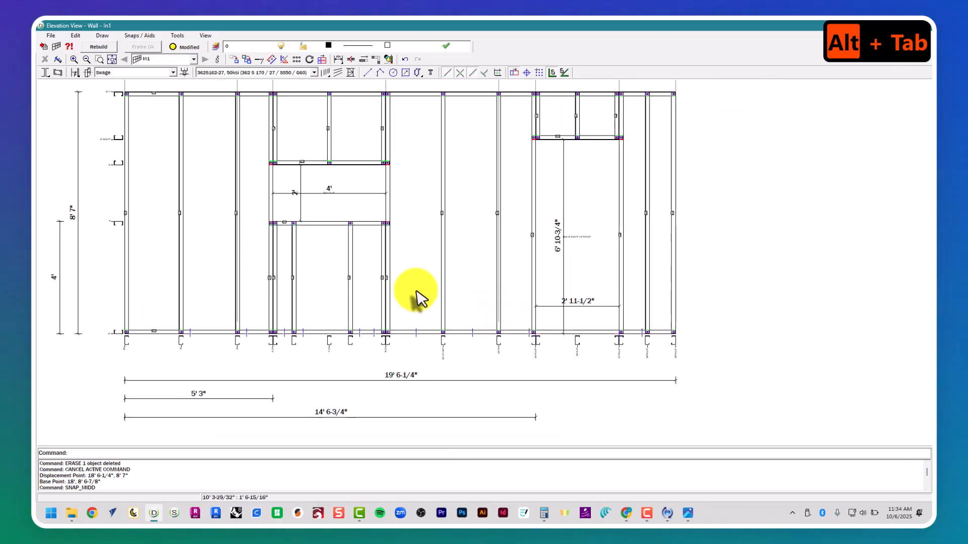
scroll(440, 285, down, 2)
scroll(130, 223, up, 5)
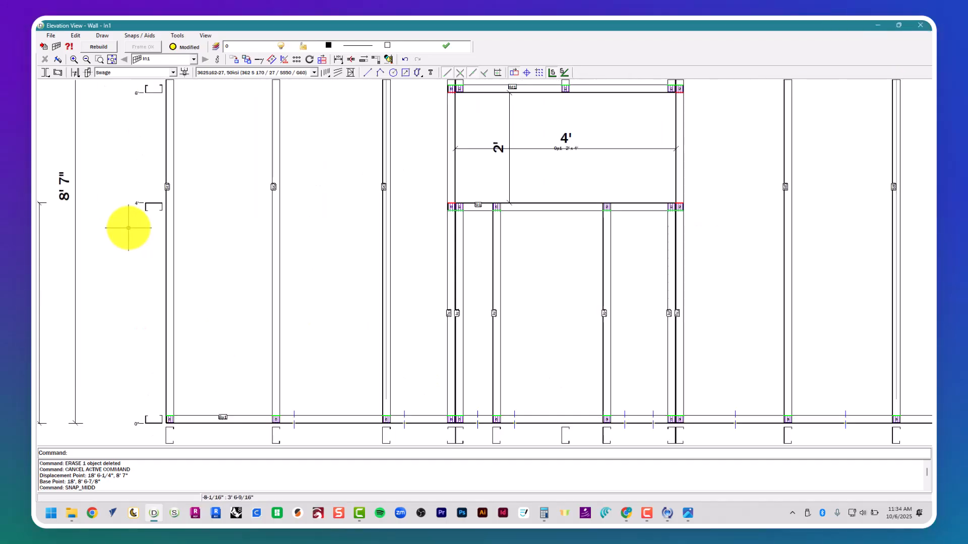
click(741, 205)
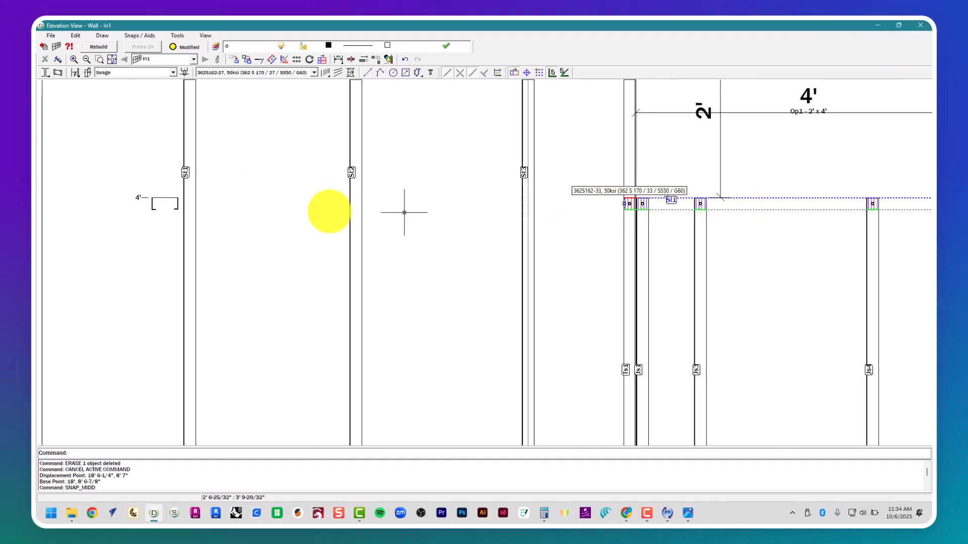
drag(125, 188, 231, 214)
scroll(137, 201, up, 5)
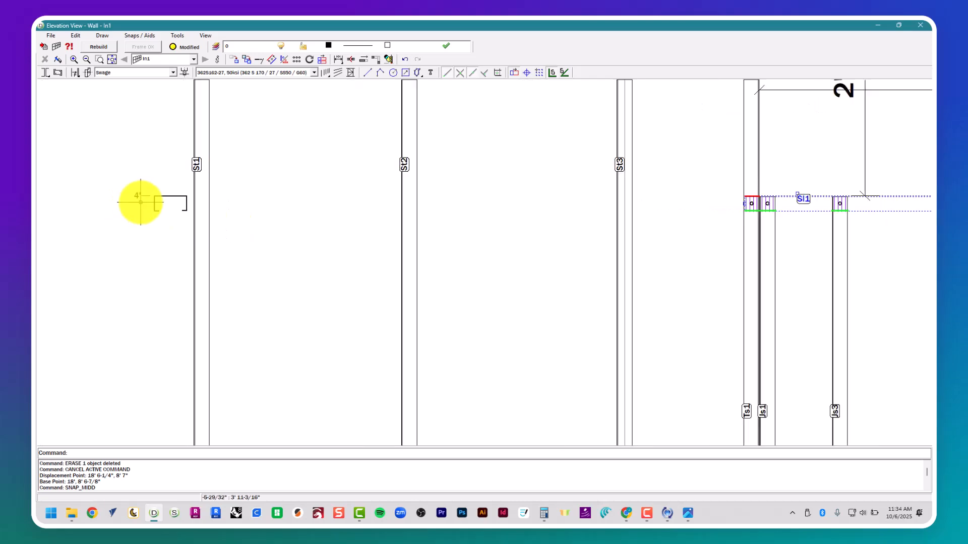
key(Escape)
key(Escape)
scroll(190, 203, down, 10)
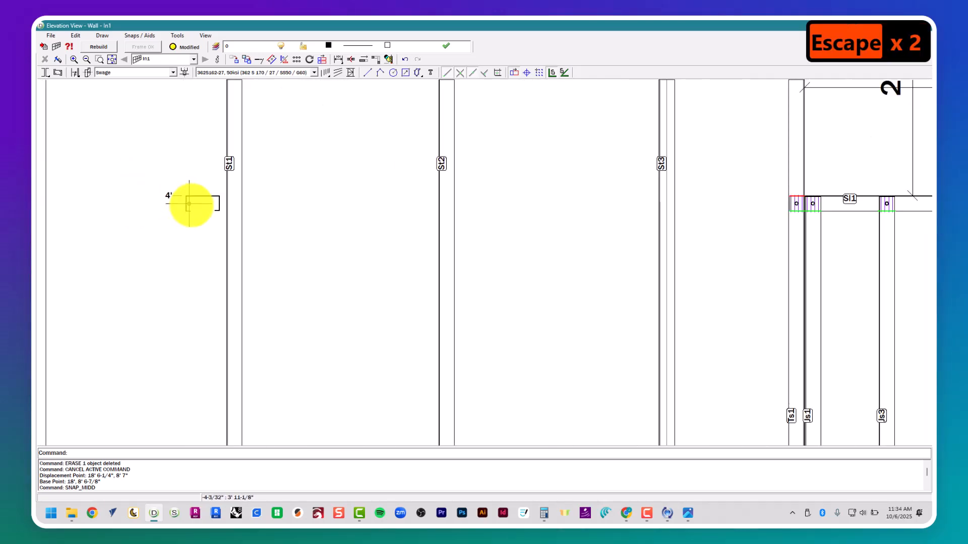
- Compare the door opening's width and height in the elevation with the hand-drawn sketch
key(alt+Tab)
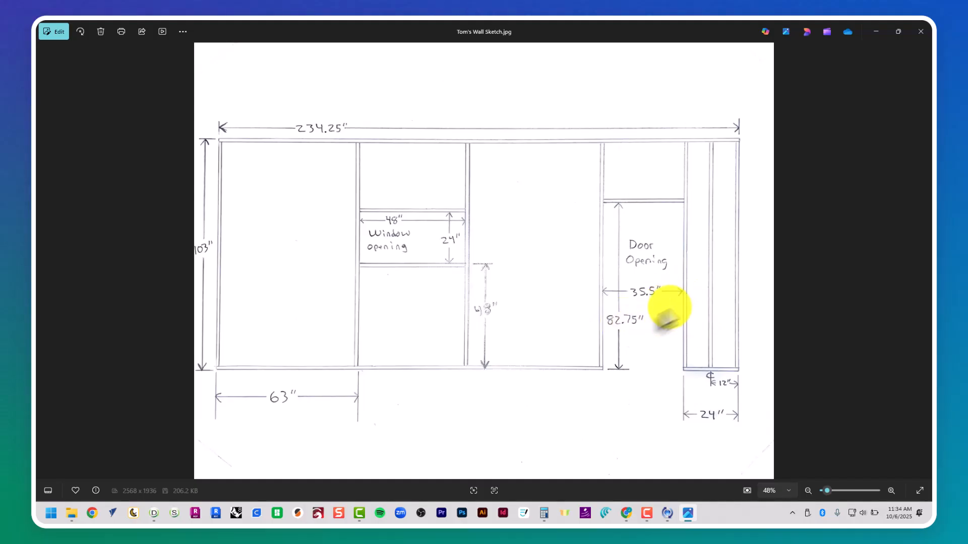
key(alt+Tab)
scroll(536, 237, down, 5)
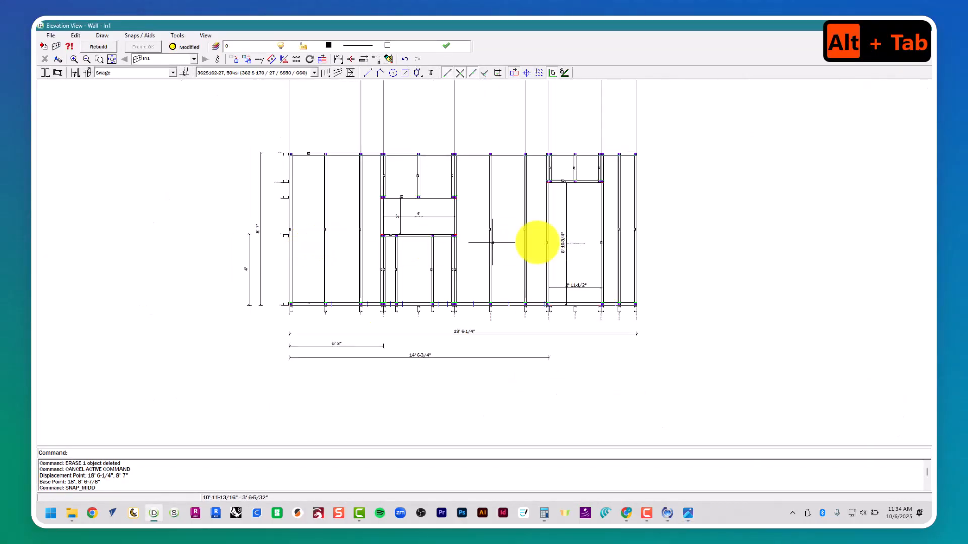
scroll(618, 325, up, 6)
middle_drag(619, 325, 480, 302)
key(alt+Tab)
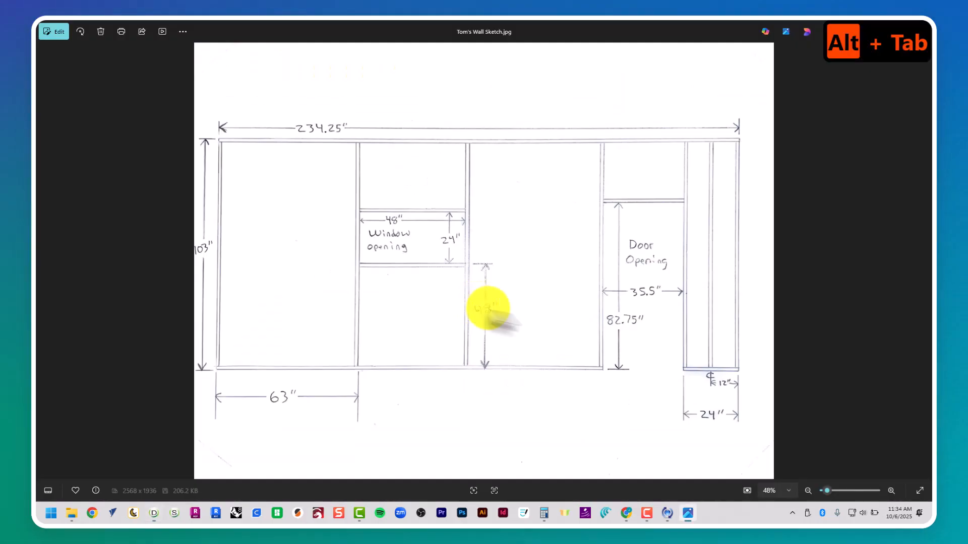
key(alt+Tab)
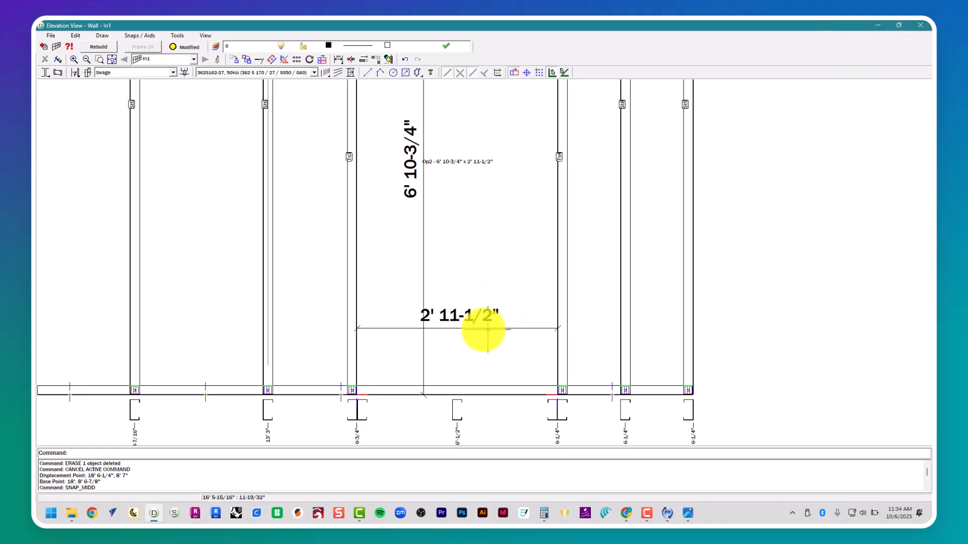
middle_drag(440, 220, 433, 248)
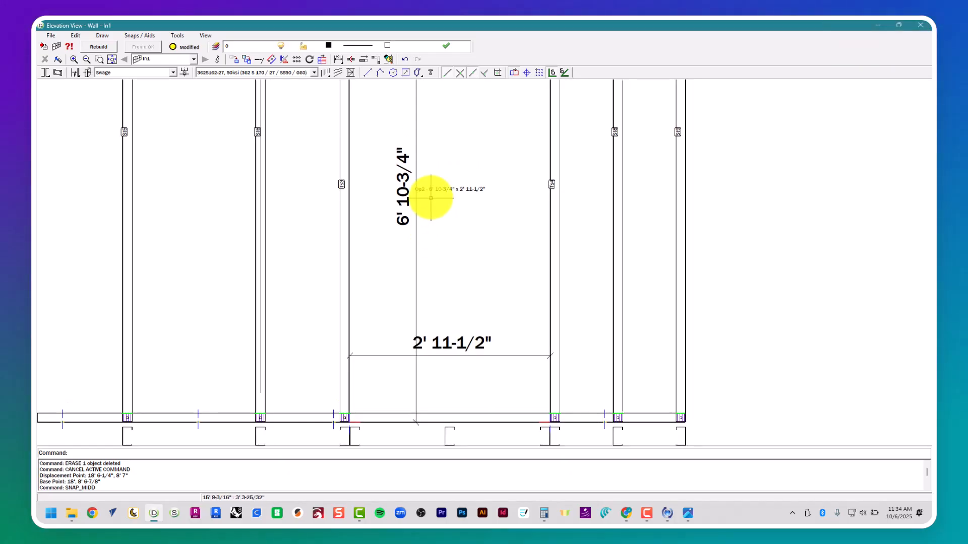
key(alt+Tab)
key(alt+Tab)
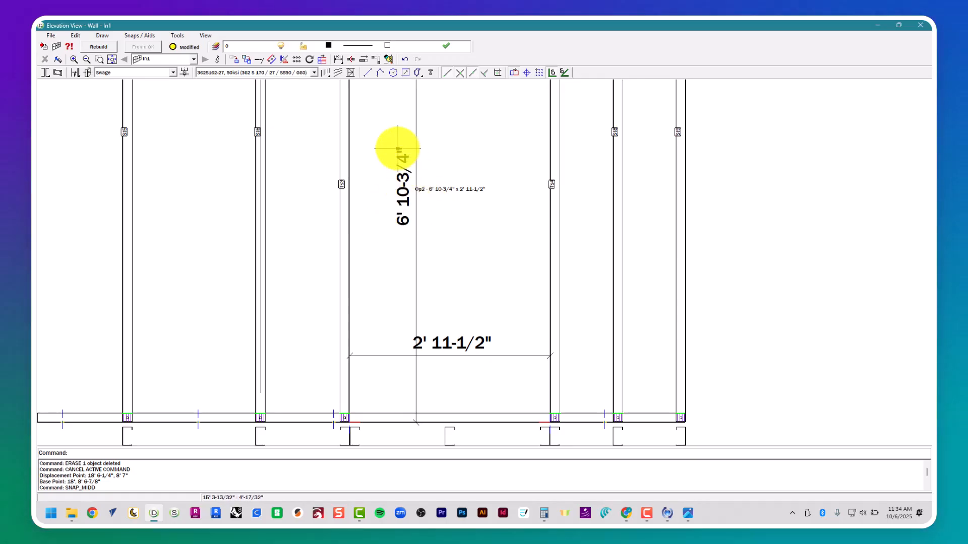
- Check the section between the door opening and the wall's end, including its centre stud, against the sketch
key(alt+Tab)
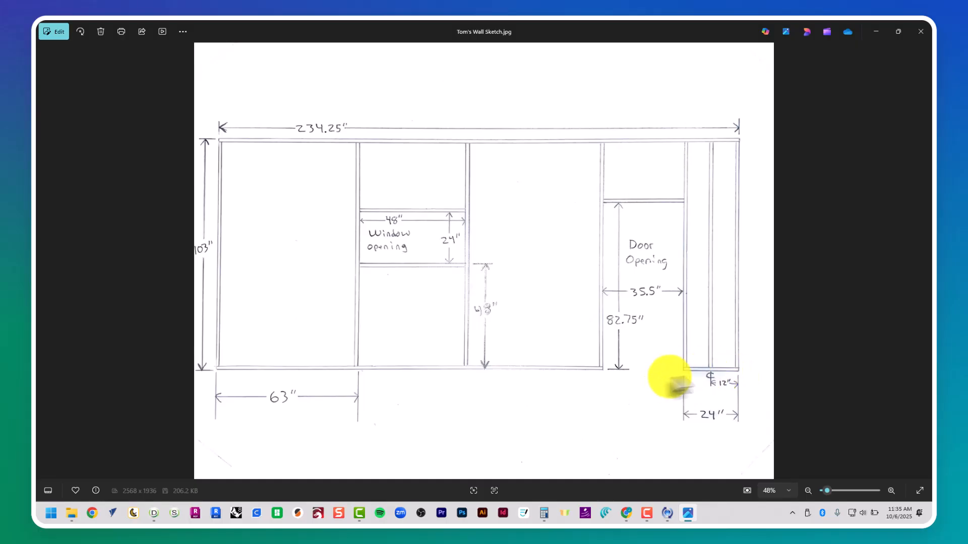
key(alt+Tab)
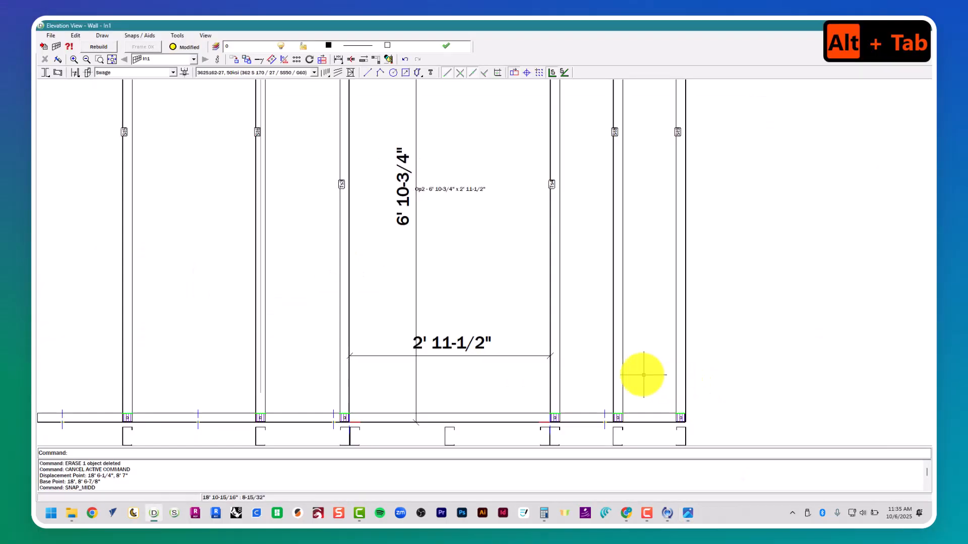
scroll(679, 385, down, 3)
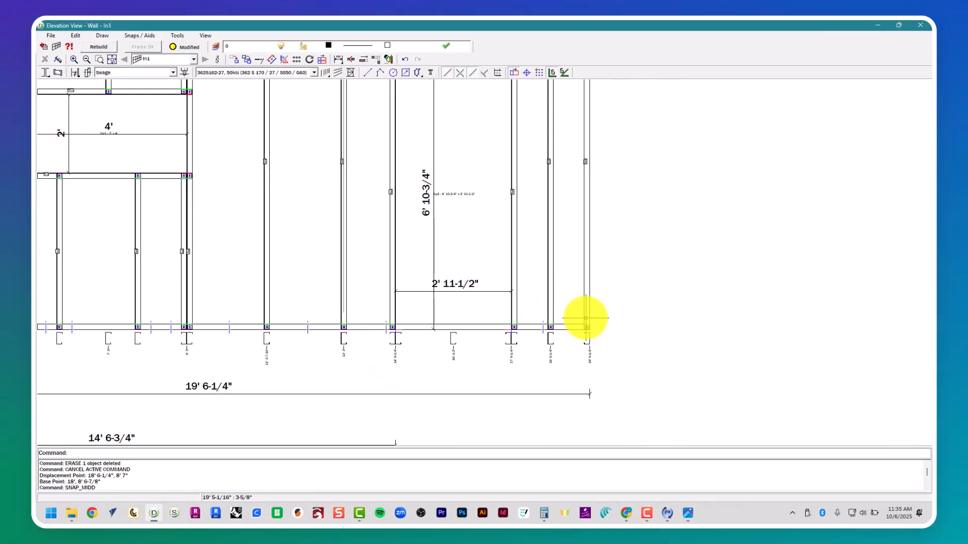
- Compare the whole framed elevation with the hand-drawn sketch, paying attention to the studs below the window opening
scroll(557, 314, down, 2)
middle_drag(562, 298, 588, 334)
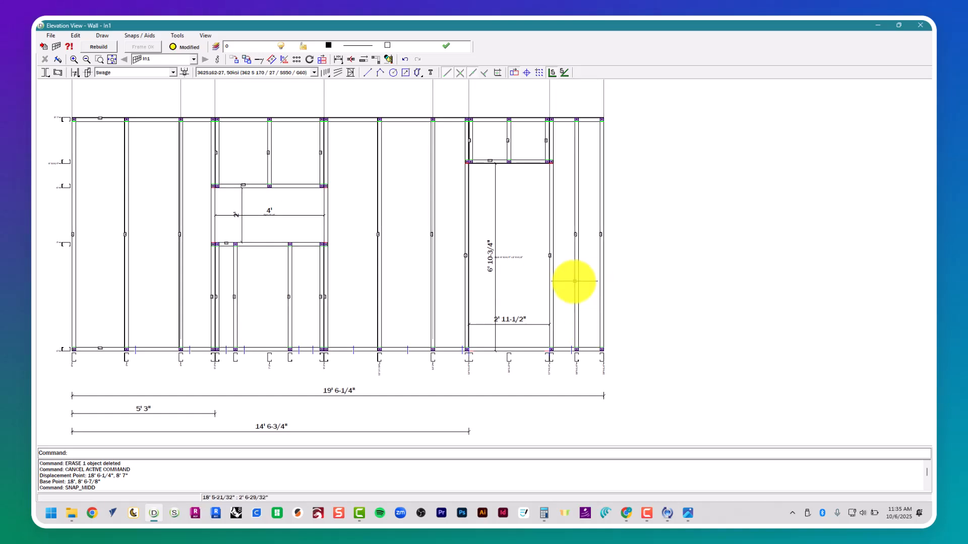
scroll(477, 310, down, 2)
middle_drag(476, 309, 600, 318)
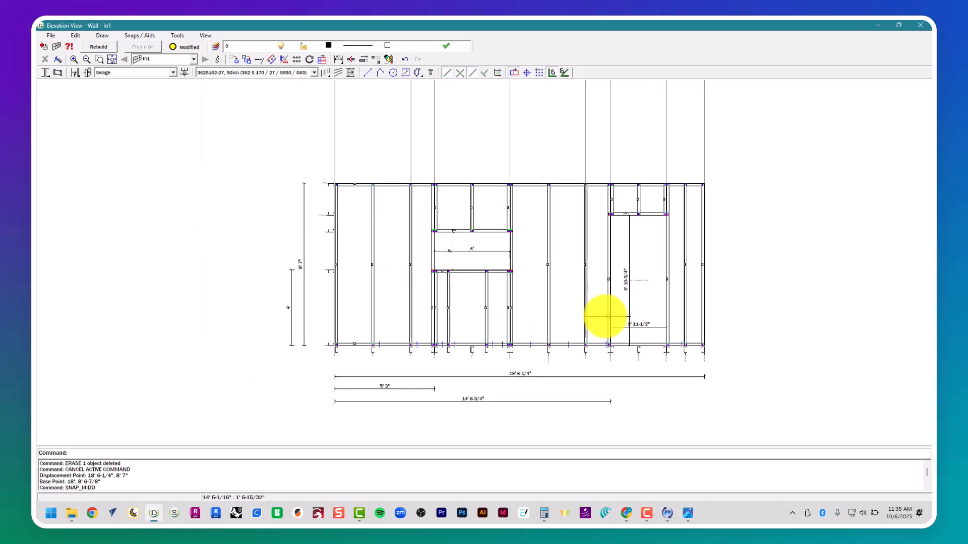
scroll(482, 326, up, 2)
key(alt+Tab)
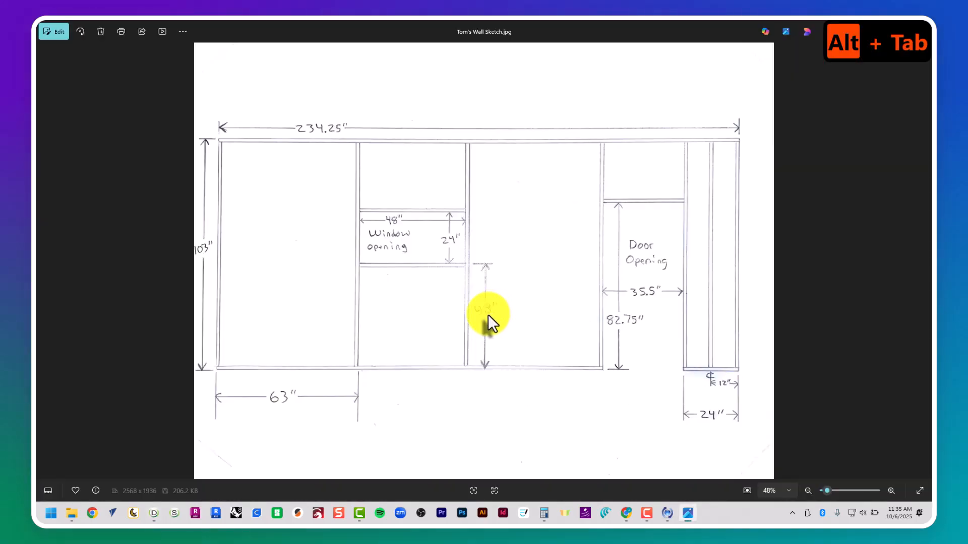
key(alt+Tab)
middle_drag(484, 315, 437, 333)
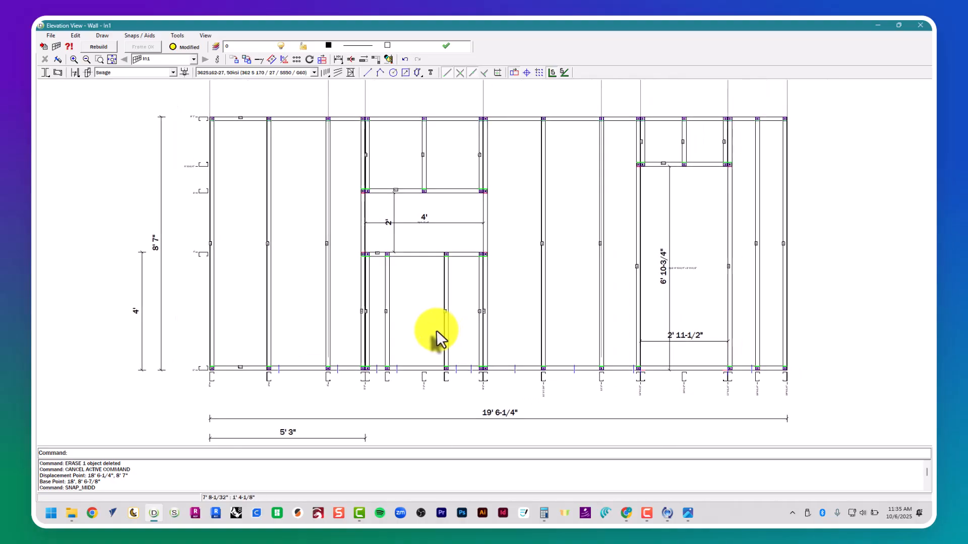
key(alt+Tab)
key(alt+Tab)
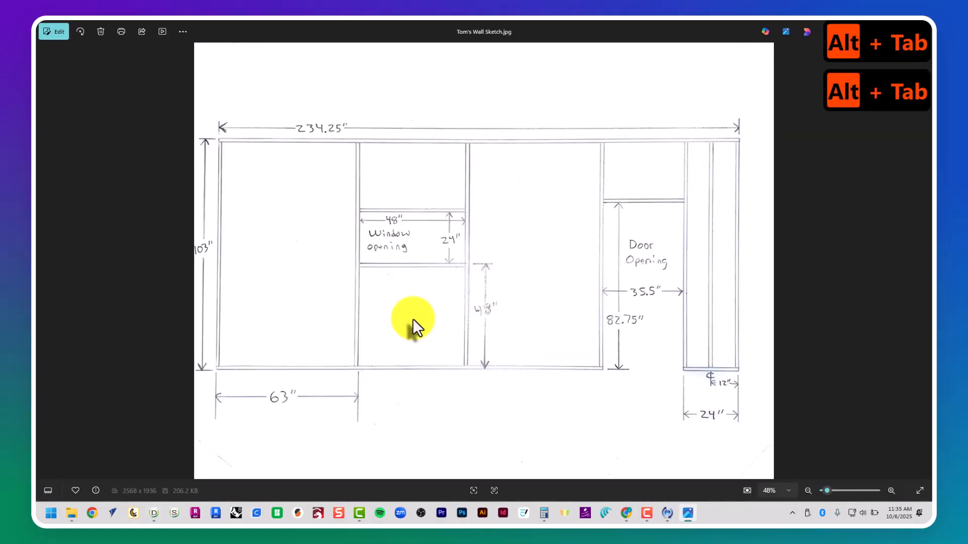
- Dimension the spacing between the window's first jack stud and the centre stud above the header, placing it above the top plate
scroll(403, 152, up, 5)
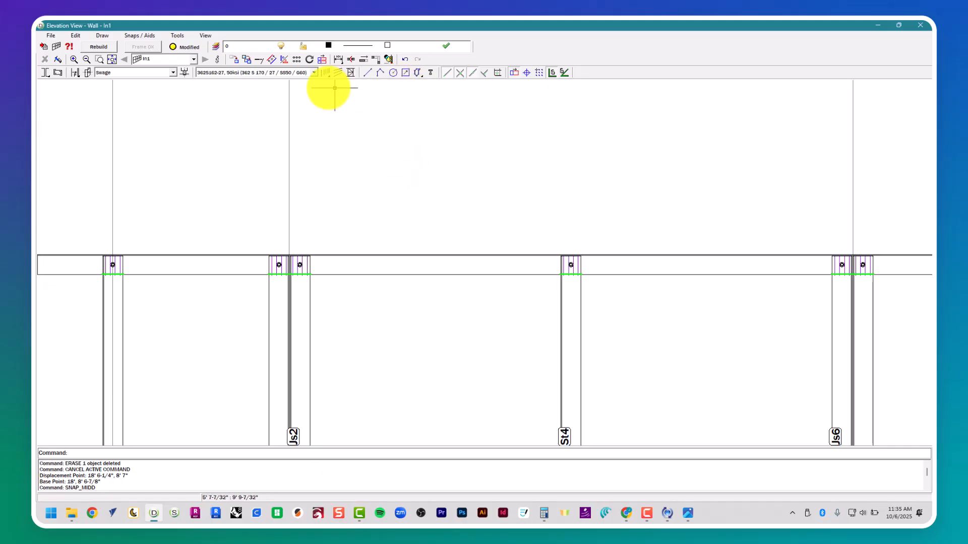
click(337, 58)
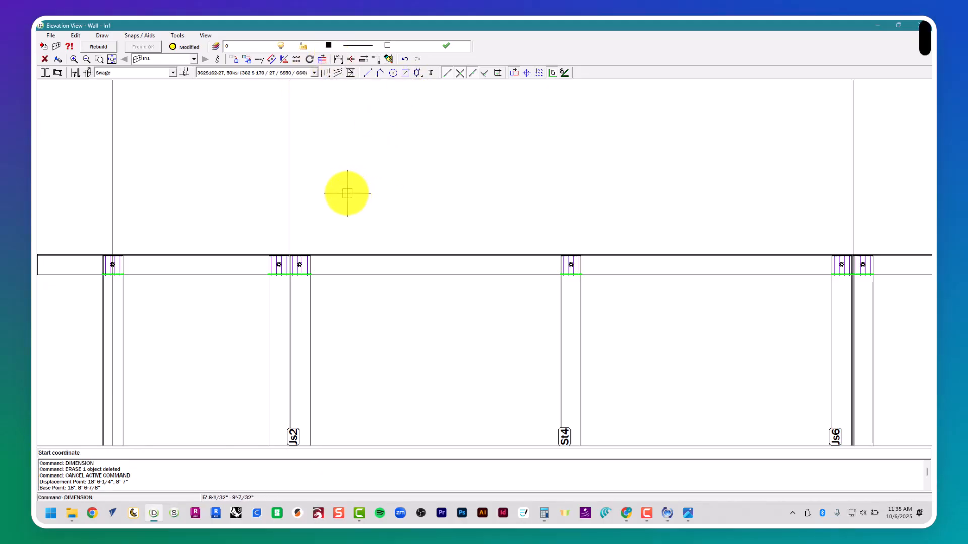
click(299, 257)
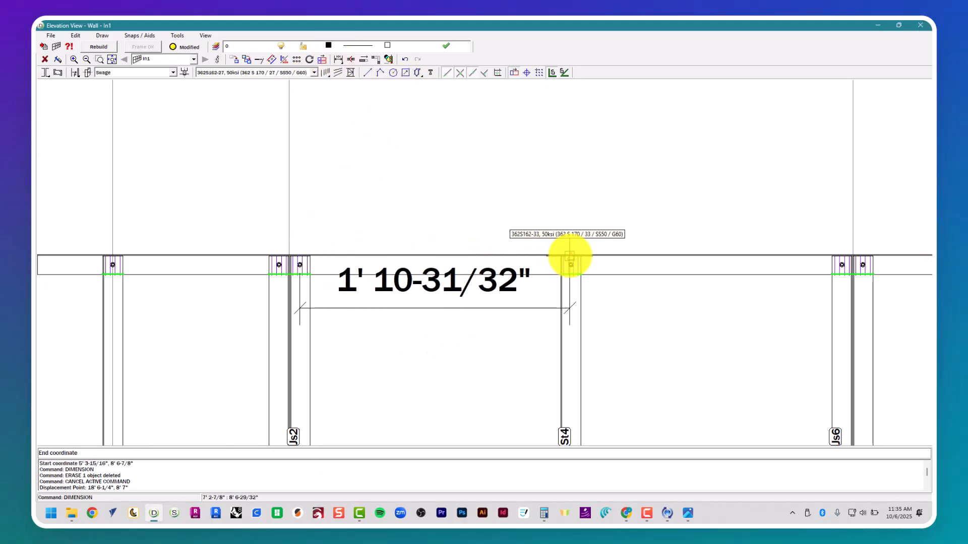
click(571, 257)
click(548, 187)
scroll(550, 189, down, 4)
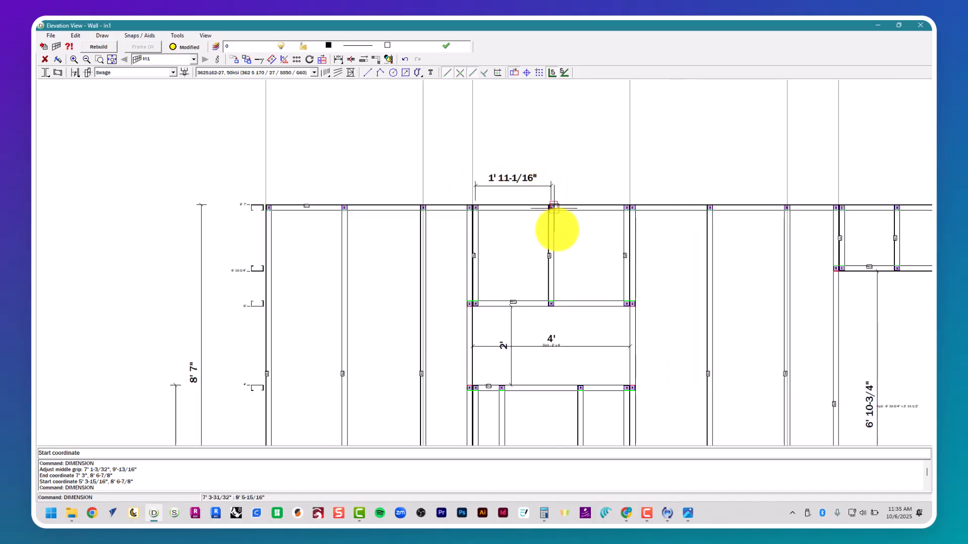
key(Escape)
key(Escape)
- Delete the second of the two intermediate studs below the window sill, the one nearer the door
middle_drag(511, 301, 503, 264)
middle_drag(453, 323, 428, 281)
key(Escape)
click(482, 296)
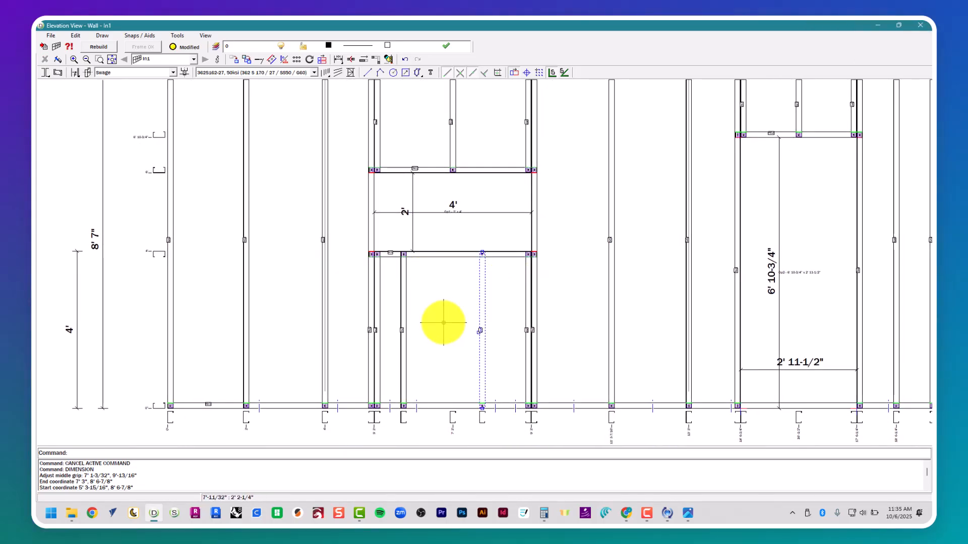
key(Delete)
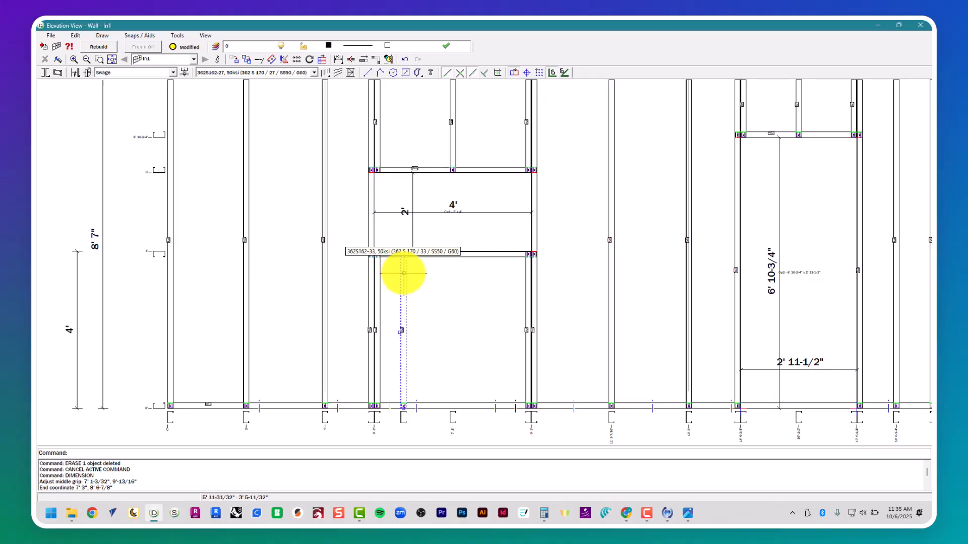
- Move the remaining intermediate stud below the window to the sill's midpoint at 7' 3", directly beneath the header's centre stud
text(move)
key(Return)
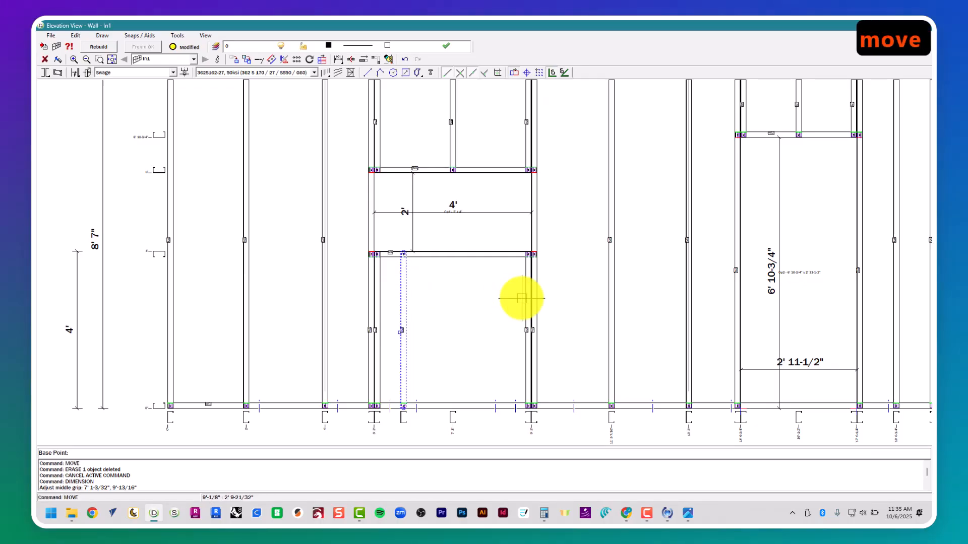
scroll(443, 263, up, 5)
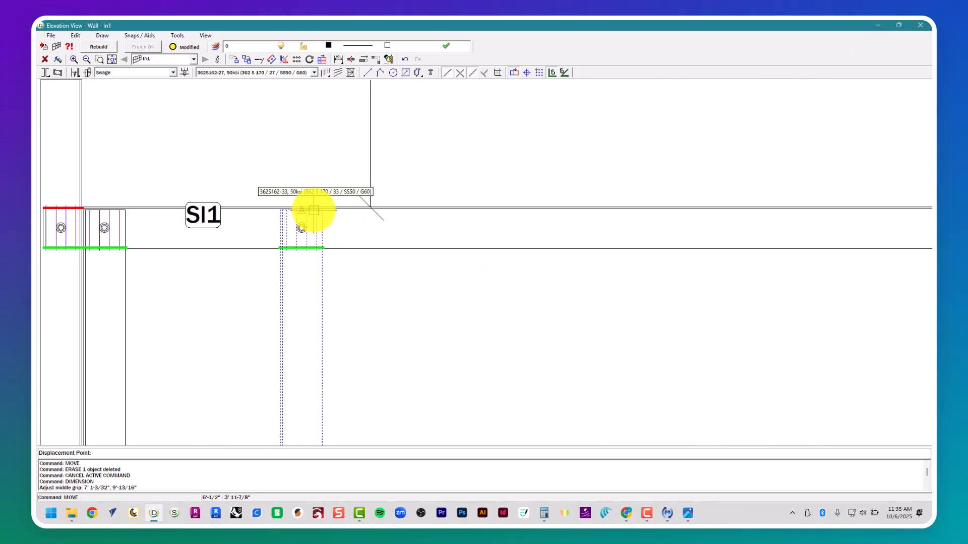
scroll(312, 209, down, 5)
click(373, 205)
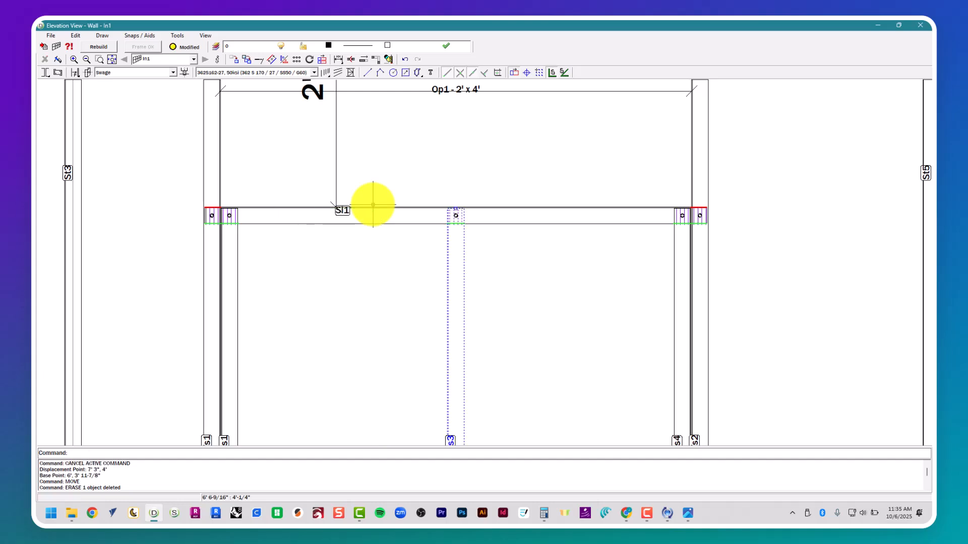
key(Escape)
key(Escape)
- Check the relocated stud along the bottom plate and delete the temporary stud-spacing dimension above the window
scroll(404, 242, down, 5)
scroll(432, 274, up, 1)
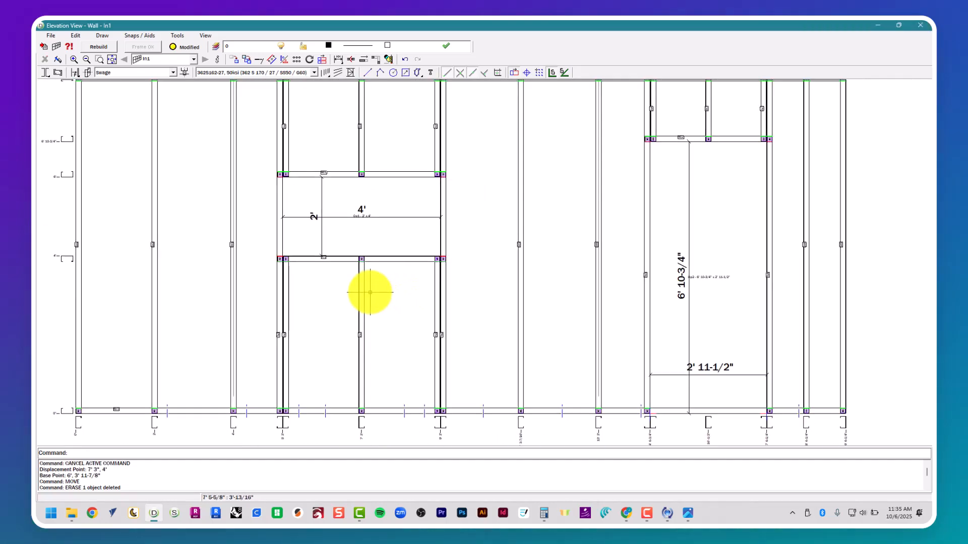
scroll(370, 292, down, 3)
scroll(353, 367, up, 5)
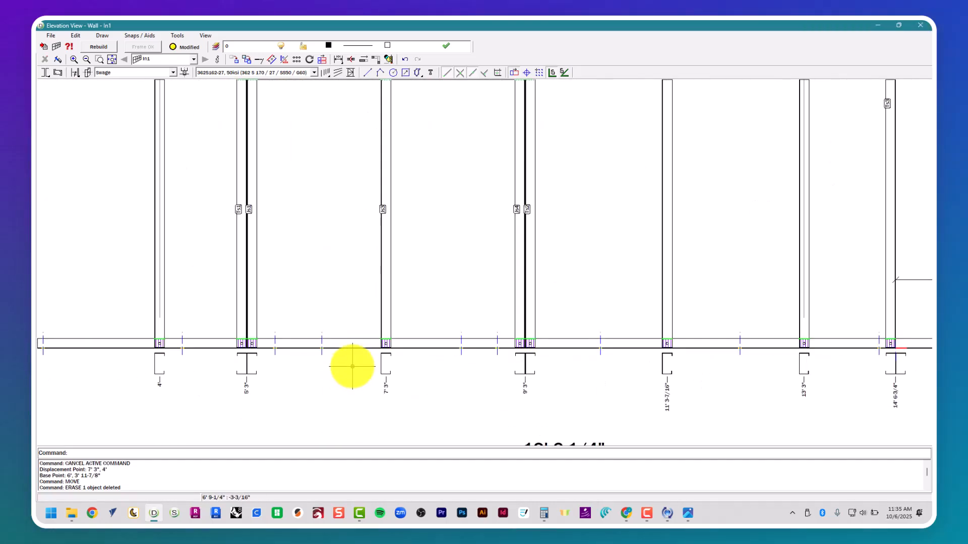
scroll(326, 376, down, 6)
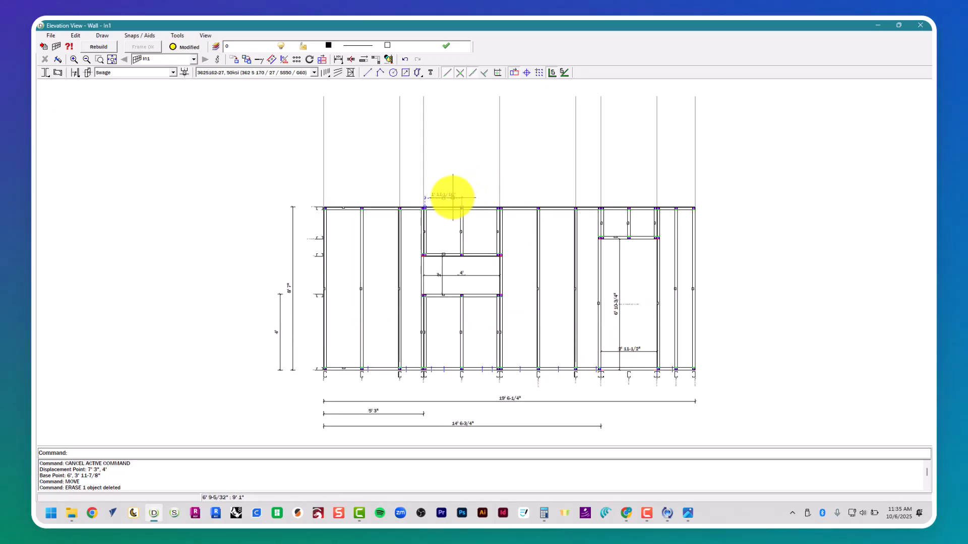
key(Delete)
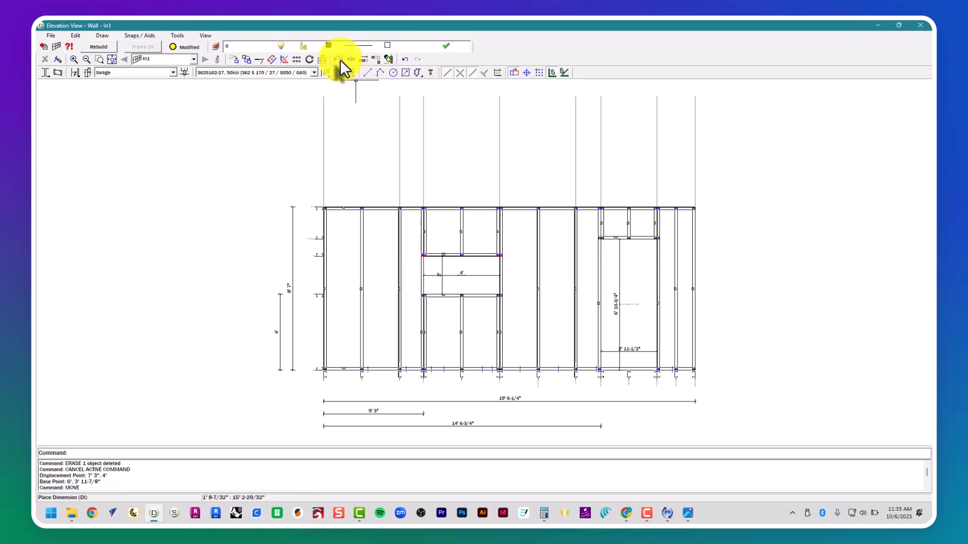
- Enable nearest snapping and dimension from the wall's start to the next vertical layout line above the top plate
click(339, 60)
key(Return)
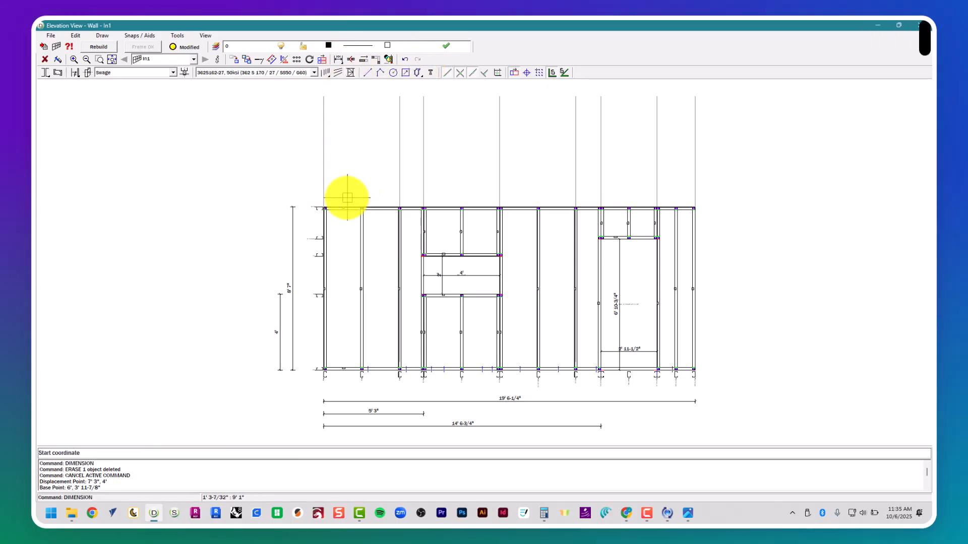
click(485, 74)
click(323, 199)
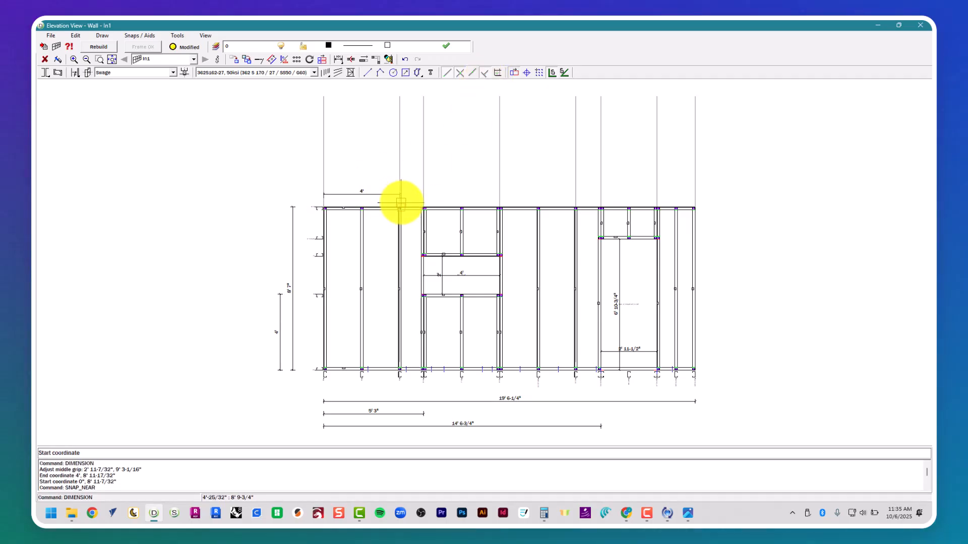
- Dimension from that layout line to the window opening's near side, in line with the preceding dimension
scroll(401, 203, up, 5)
click(389, 202)
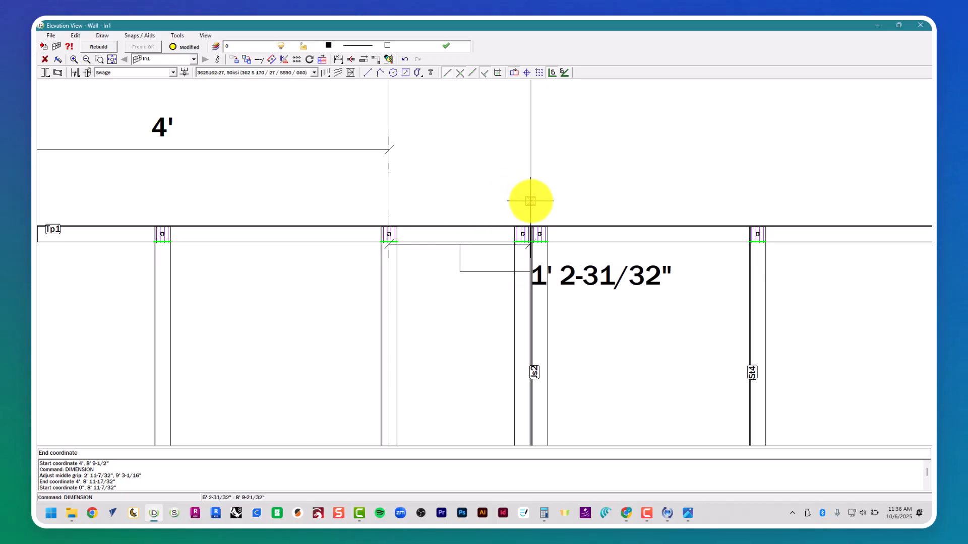
click(530, 201)
click(391, 152)
scroll(384, 166, down, 2)
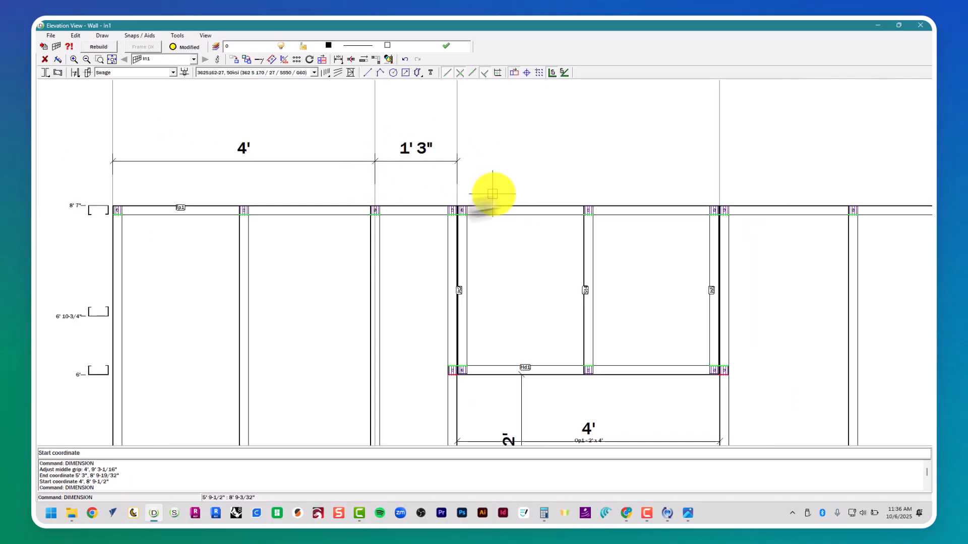
- Dimension the window opening's width between its two vertical layout lines above the wall, continuing the dimension row
middle_drag(491, 192, 293, 191)
click(276, 190)
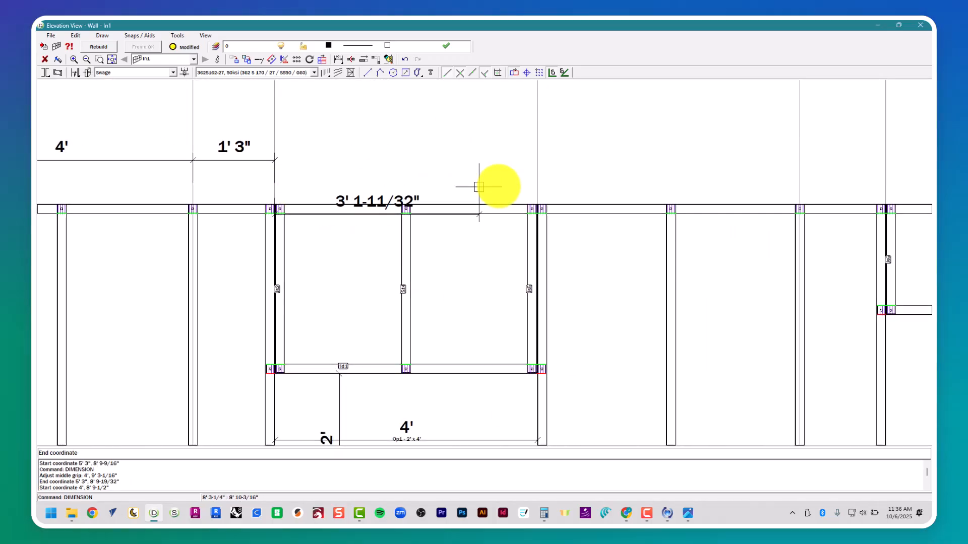
click(535, 191)
click(279, 161)
scroll(278, 160, up, 5)
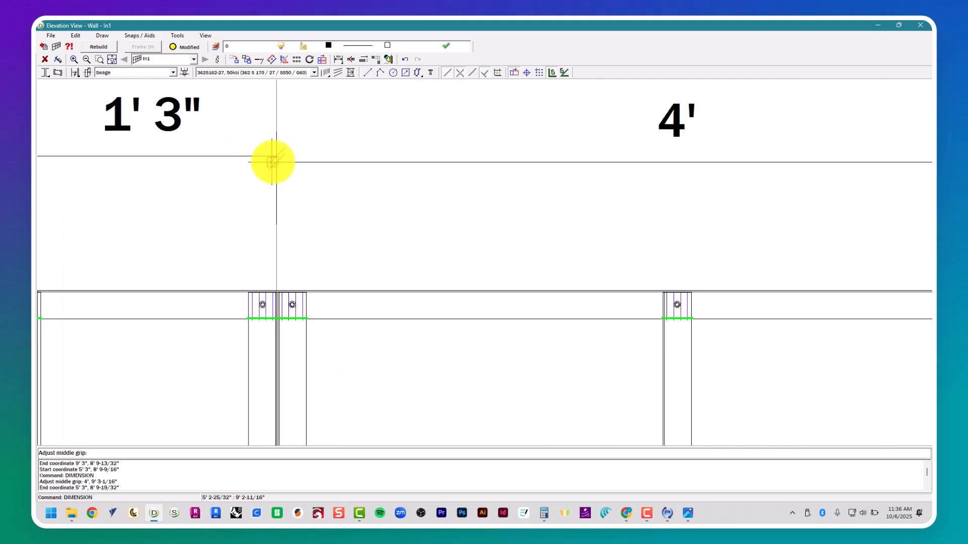
scroll(256, 173, down, 3)
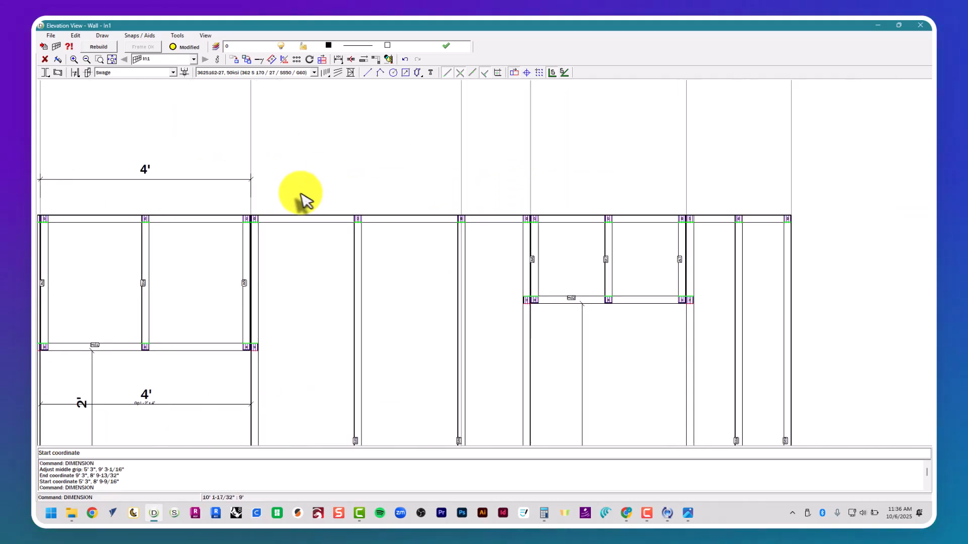
- Dimension from the window opening's far side to the next layout line before the door, aligned with the dimension row
click(251, 201)
key(Escape)
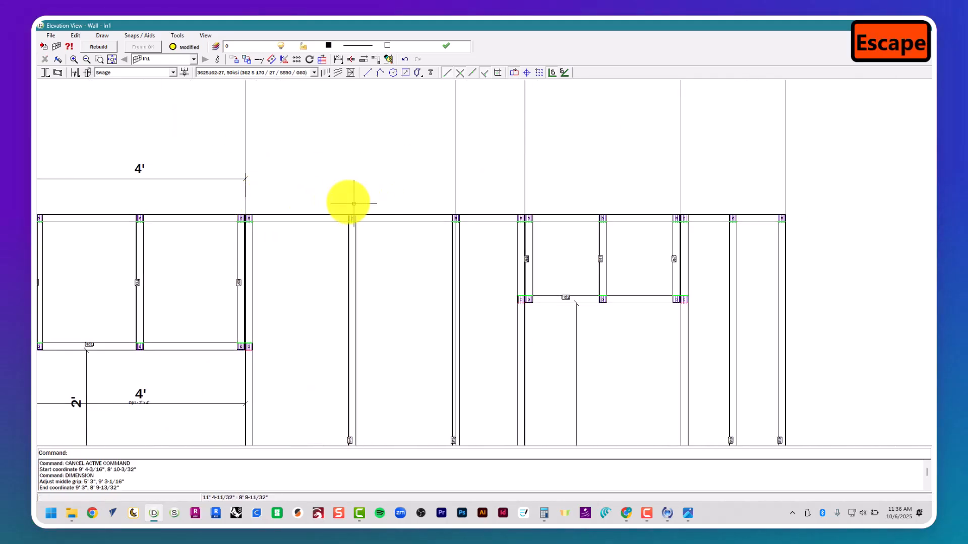
key(Escape)
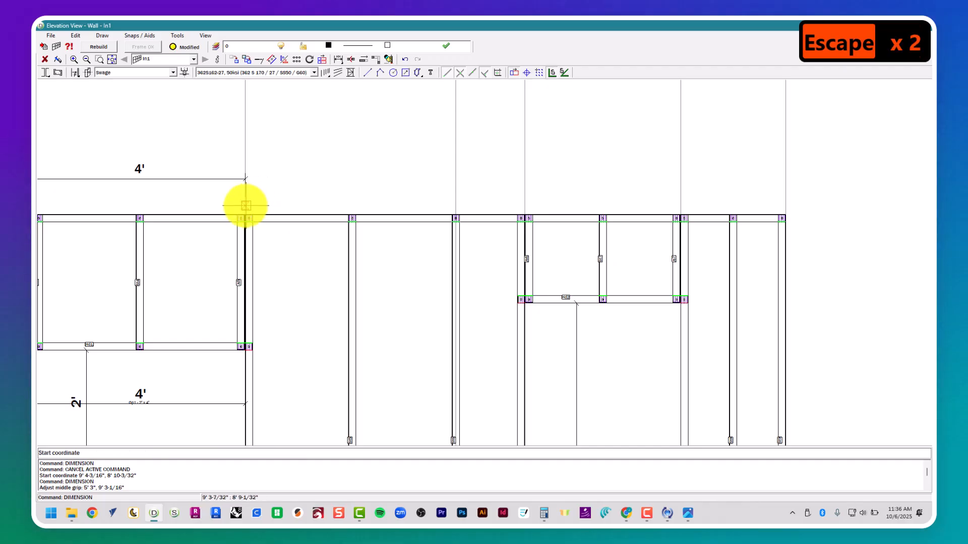
click(245, 205)
click(455, 207)
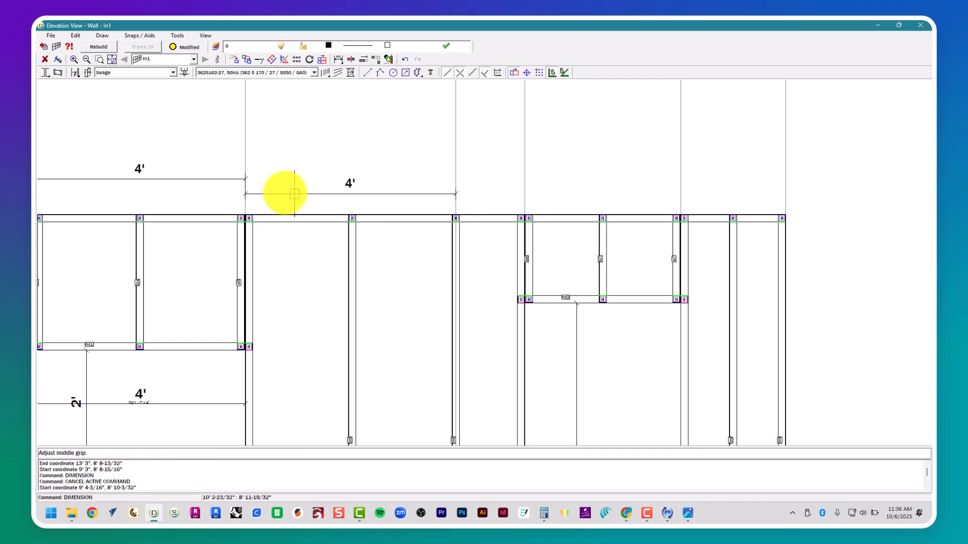
click(245, 179)
- Dimension from the layout line before the door to the door opening's near side, aligned with the dimension row
middle_drag(451, 198, 218, 192)
click(222, 194)
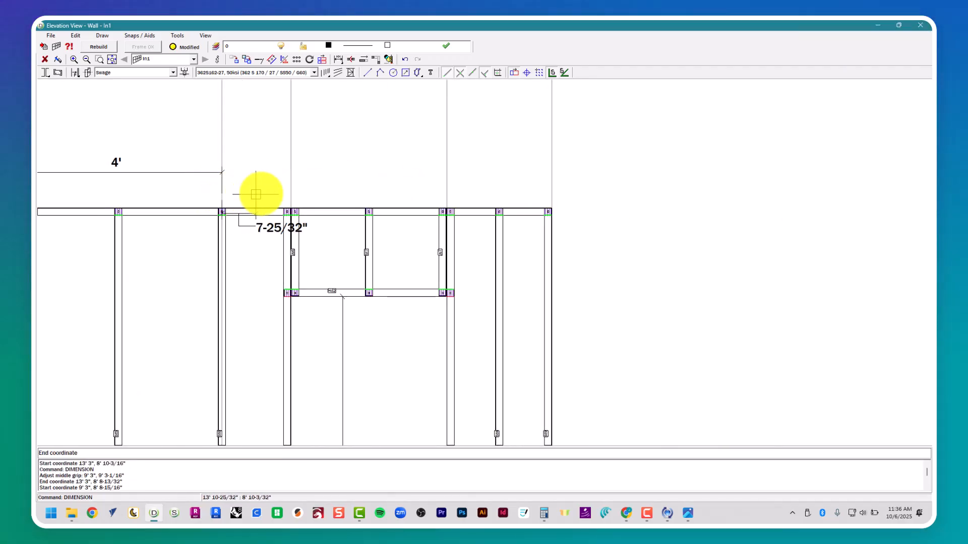
click(290, 194)
click(224, 174)
- Try dimensioning the door opening's width above the wall, and undo the placed dimension
middle_drag(298, 190, 186, 197)
click(332, 195)
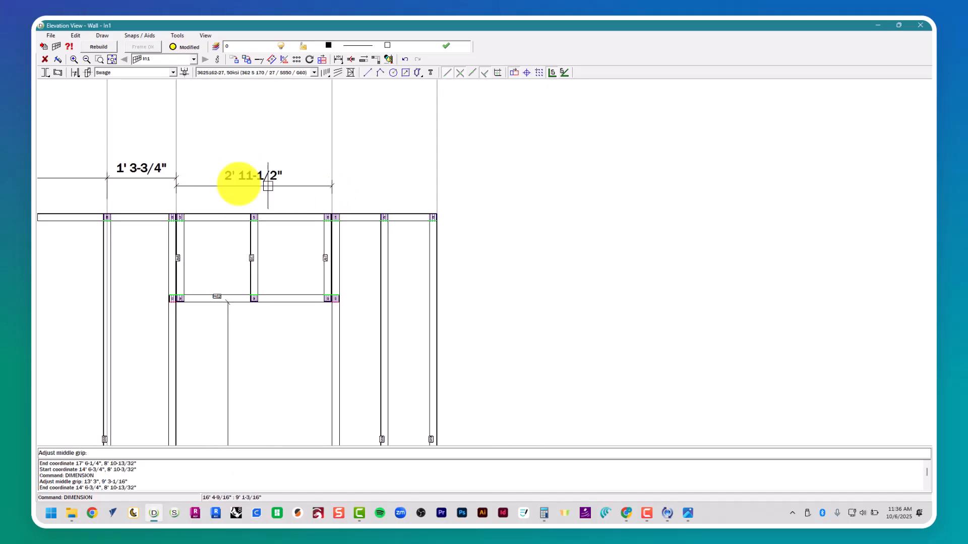
click(180, 180)
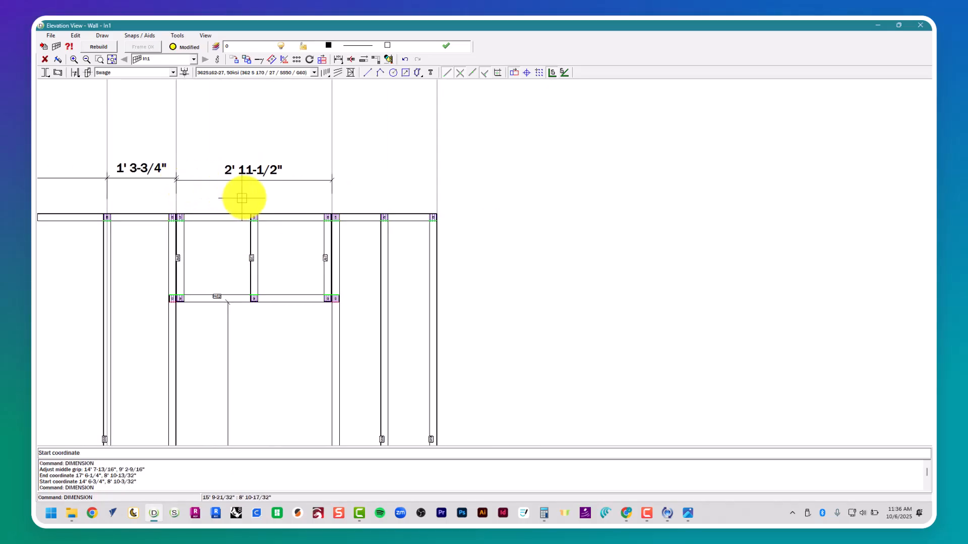
key(ctrl+z)
key(ctrl+z)
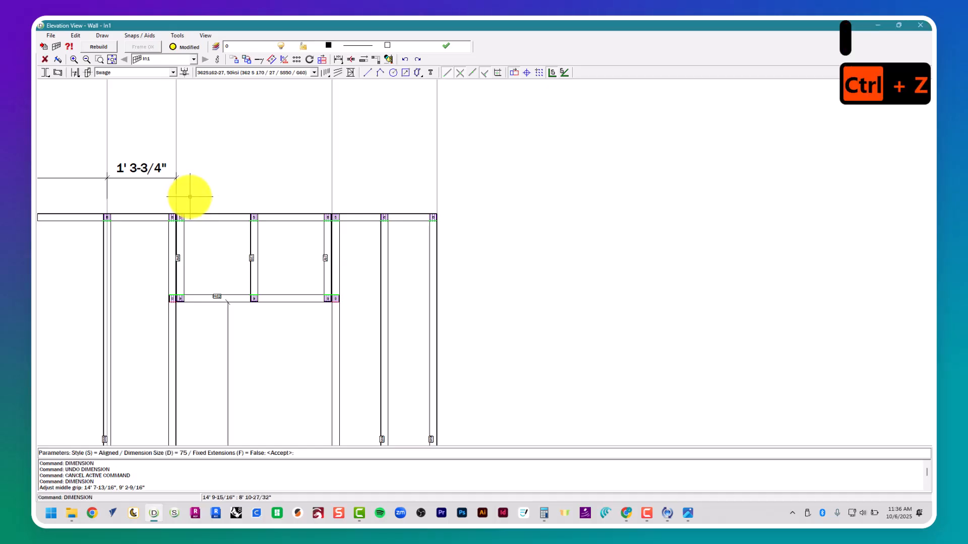
- Dimension the door opening's width between its layout lines, exactly aligned with the neighbouring dimension above the wall
click(179, 200)
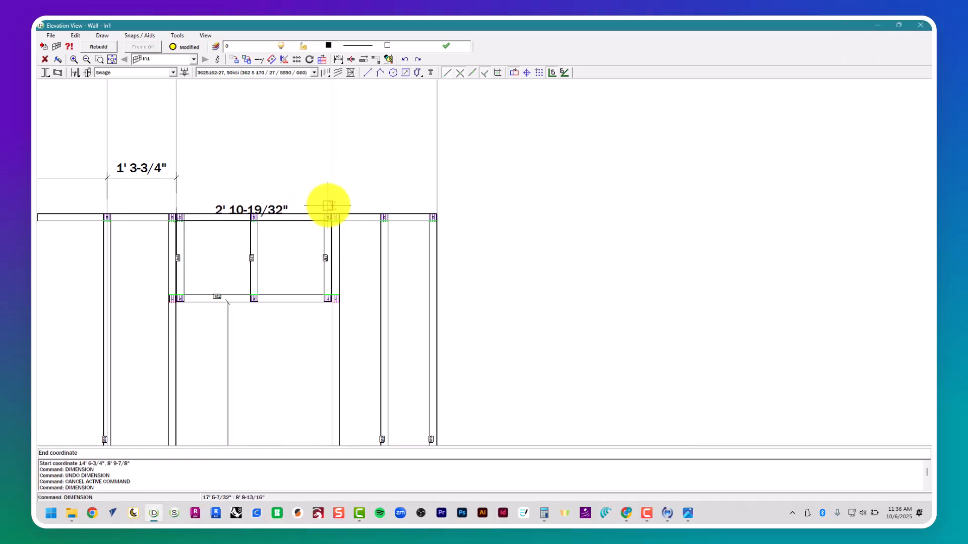
click(331, 204)
click(178, 177)
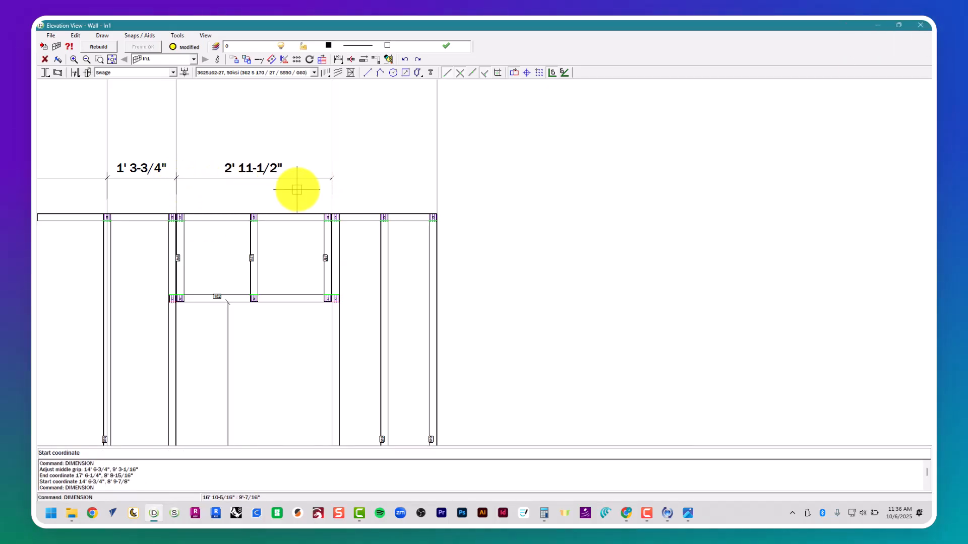
- Dimension from the door opening's far side to the wall's end, aligned with the dimension row above the wall
click(332, 200)
click(436, 204)
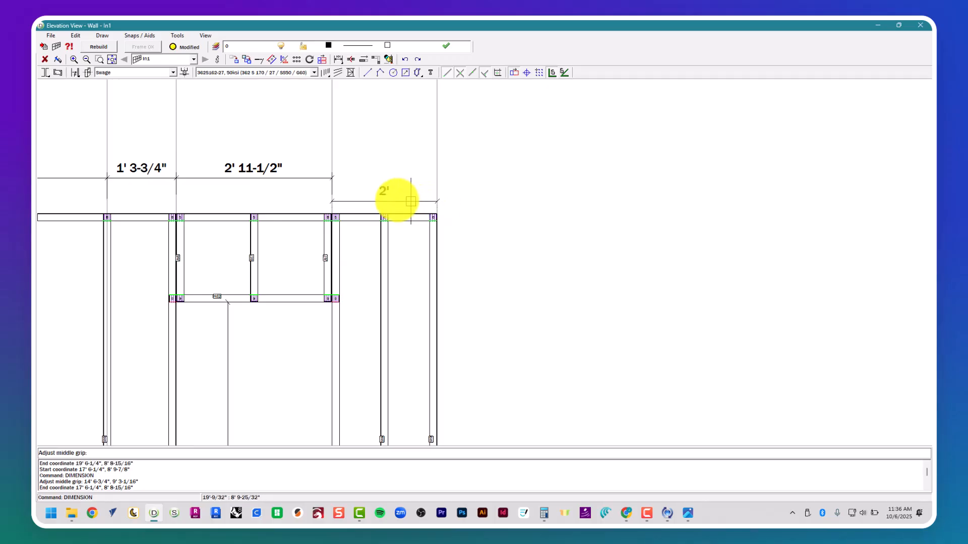
click(333, 179)
key(Escape)
key(Escape)
- Delete all the vertical layout lines extending above the wall, keeping the row of dimensions
scroll(492, 201, down, 4)
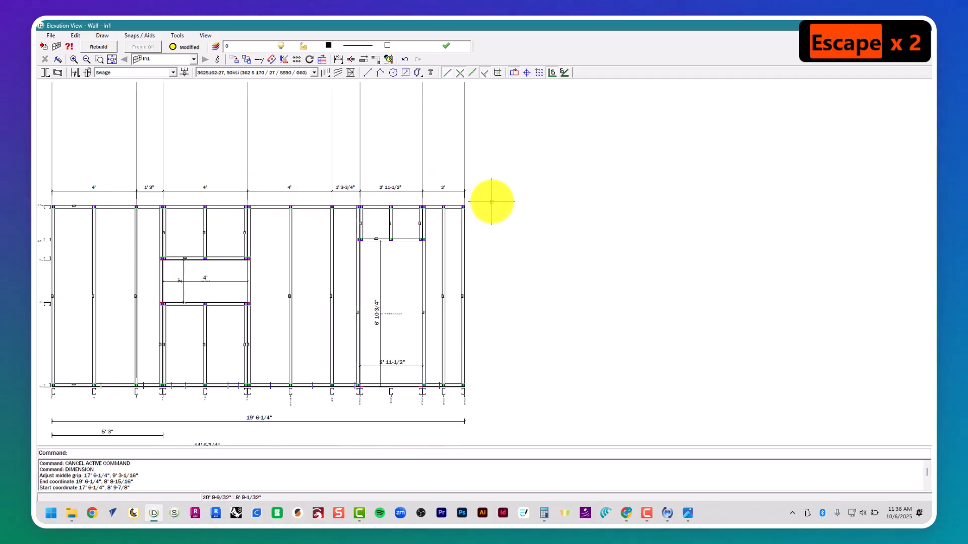
scroll(277, 212, up, 1)
middle_drag(277, 213, 344, 209)
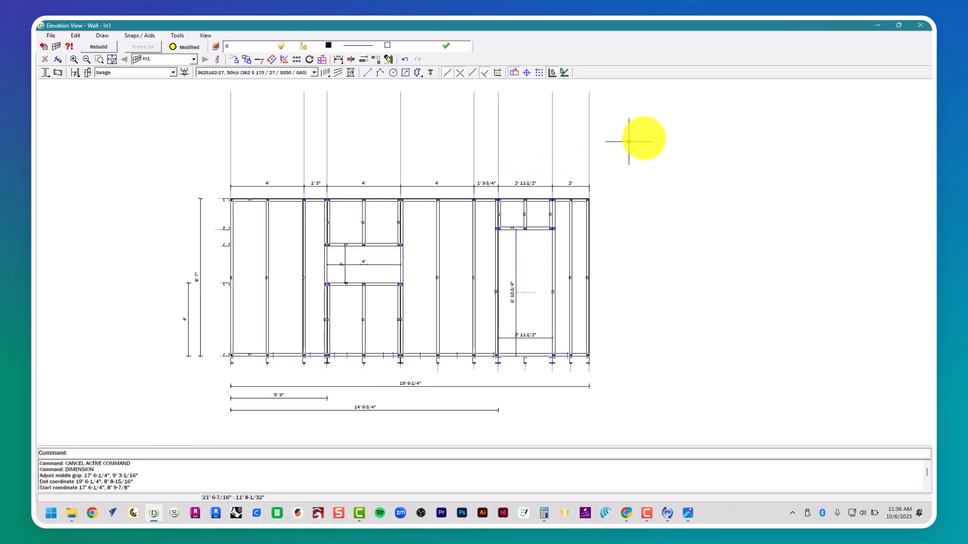
mouse_move(605, 143)
mouse_down()
mouse_move(208, 155)
mouse_move(202, 166)
mouse_up()
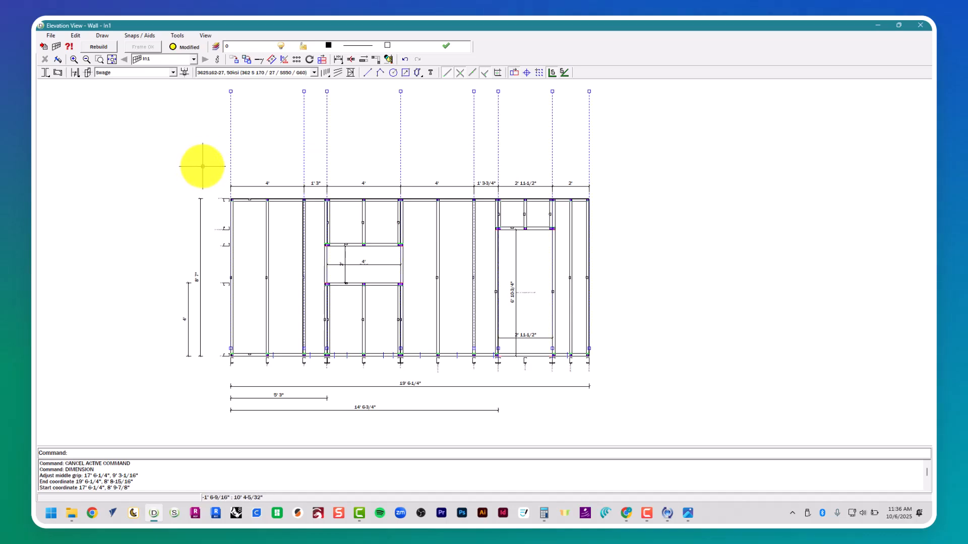
key(Delete)
middle_click(201, 182)
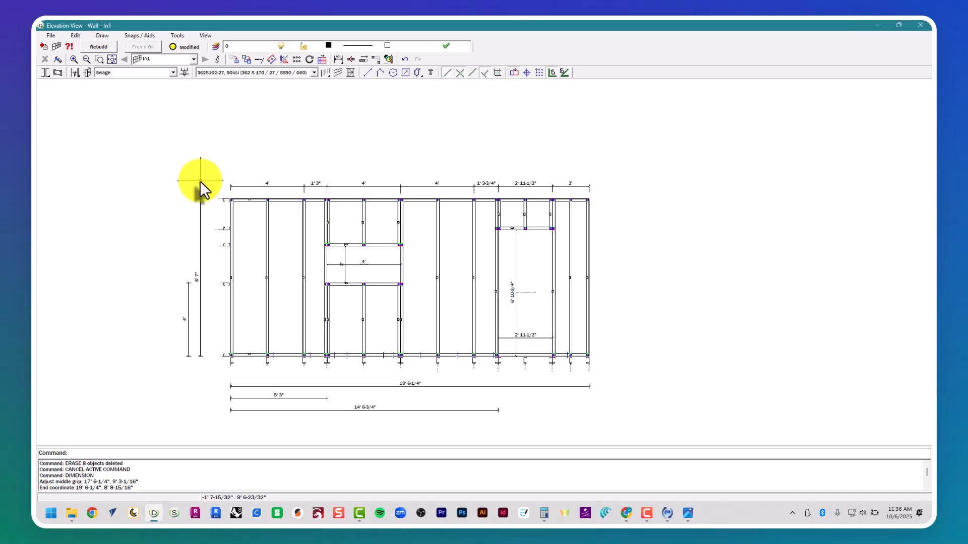
middle_click(201, 182)
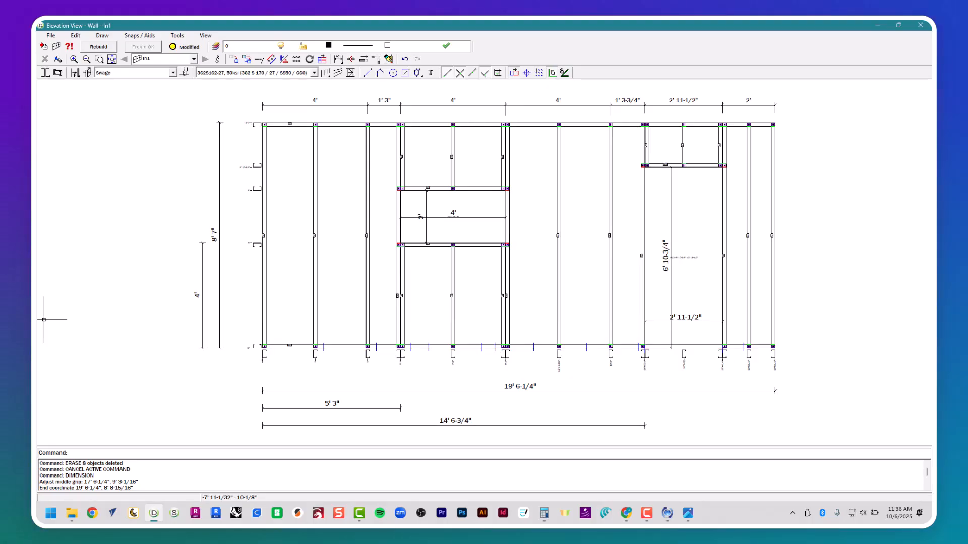
- Close the wall elevation and export the entire project as VRML, including dimples, to the "12 - Creating an Interior Partition" folder
click(919, 24)
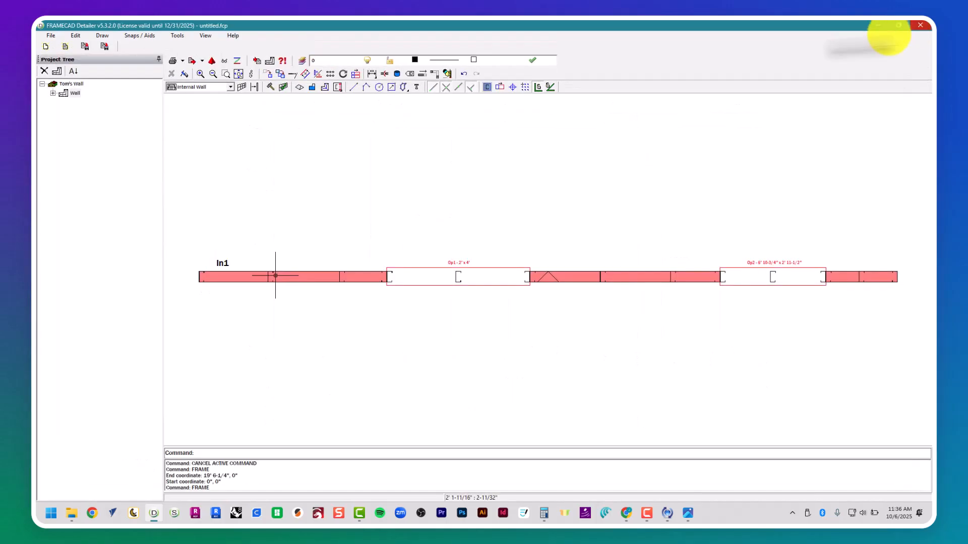
click(210, 59)
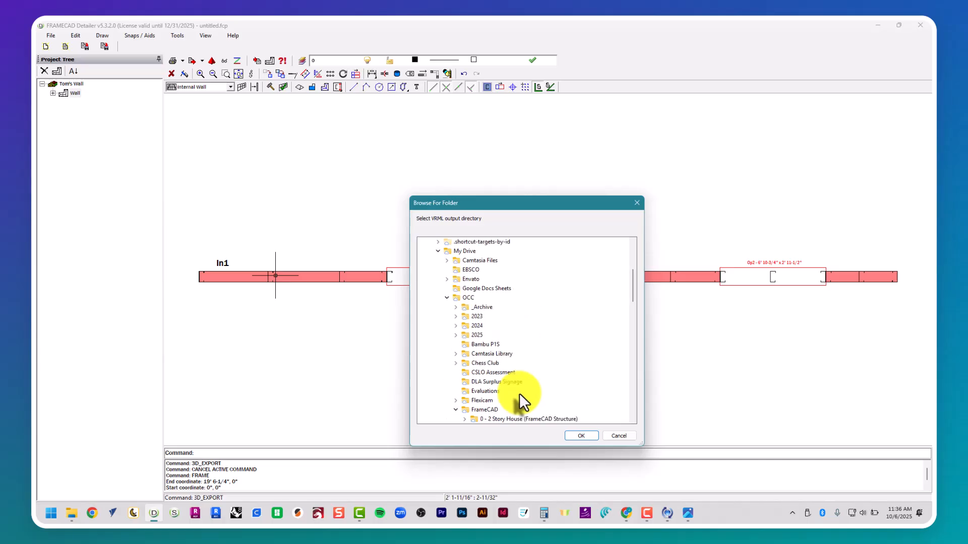
scroll(443, 395, down, 3)
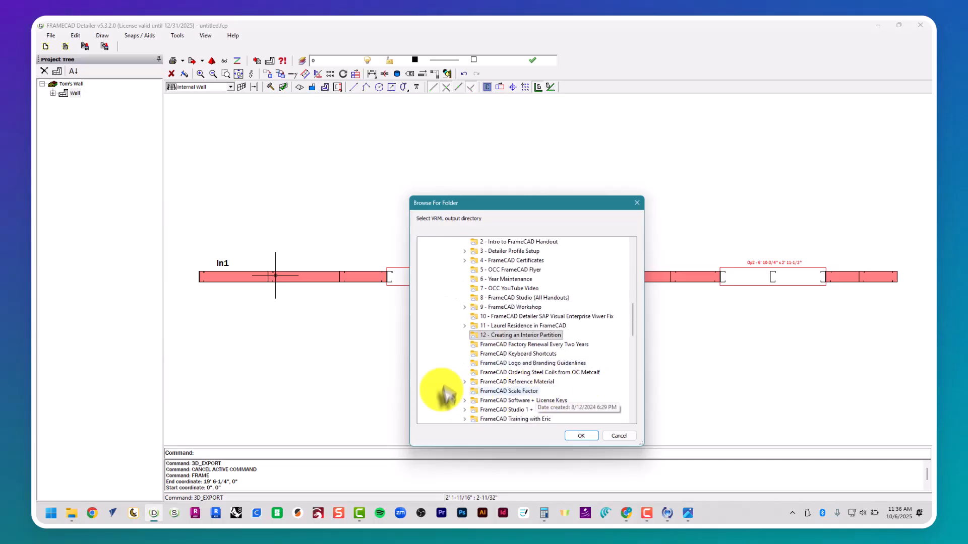
click(578, 437)
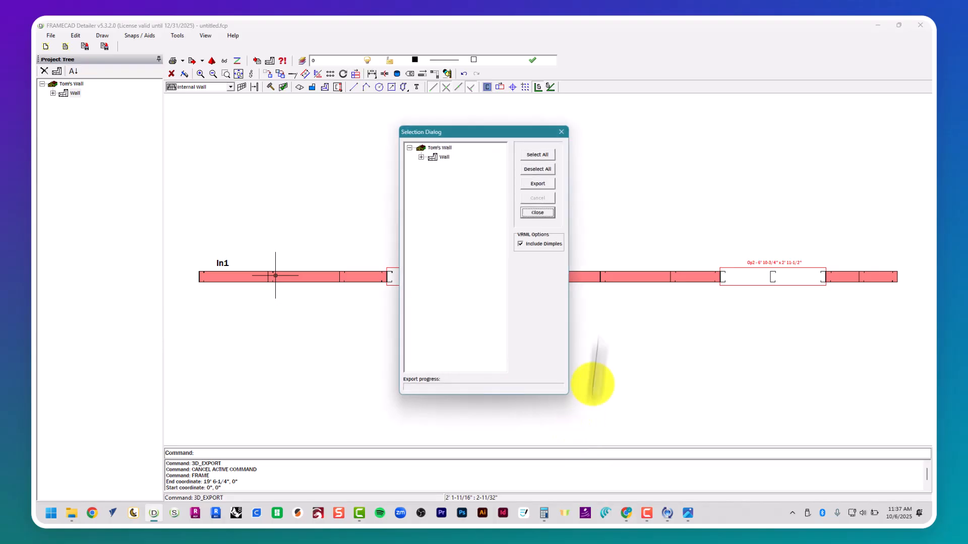
click(538, 155)
click(540, 182)
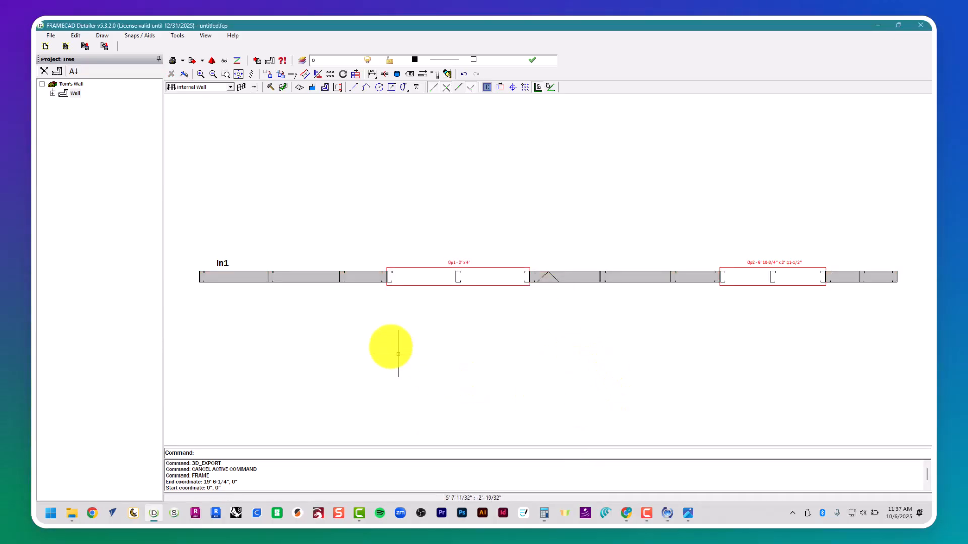
- Open the newly exported VRML file in the 3D viewer, inspect the framed wall with Turn, and close the viewer
click(223, 62)
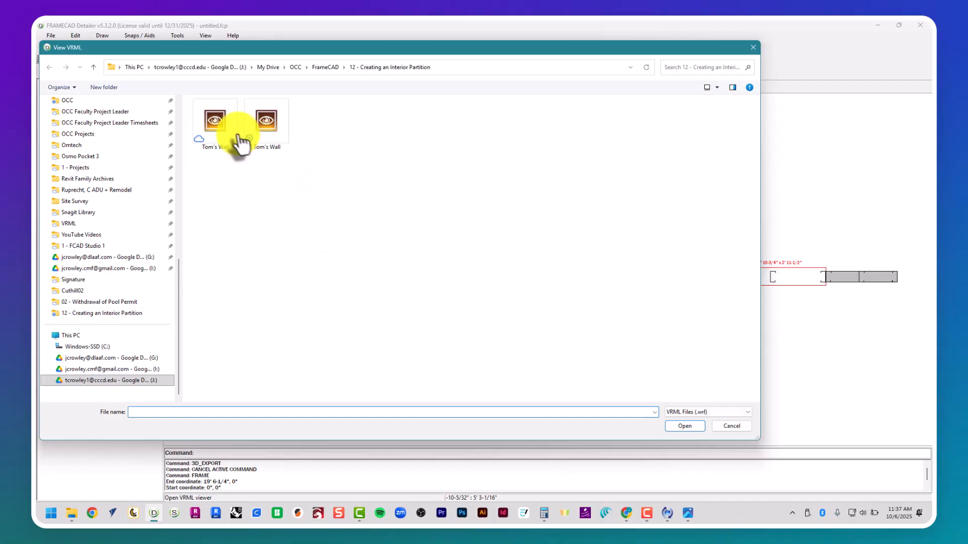
double_click(262, 136)
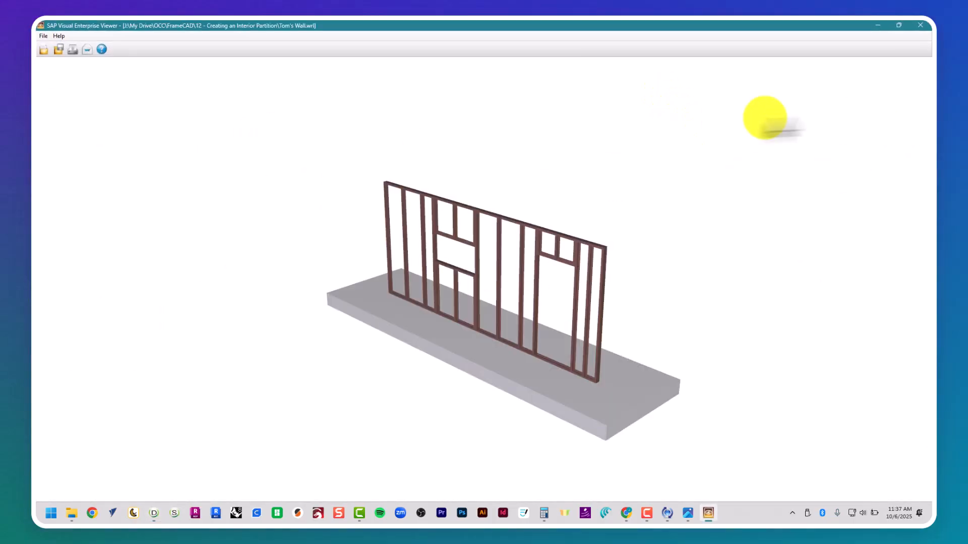
click(927, 70)
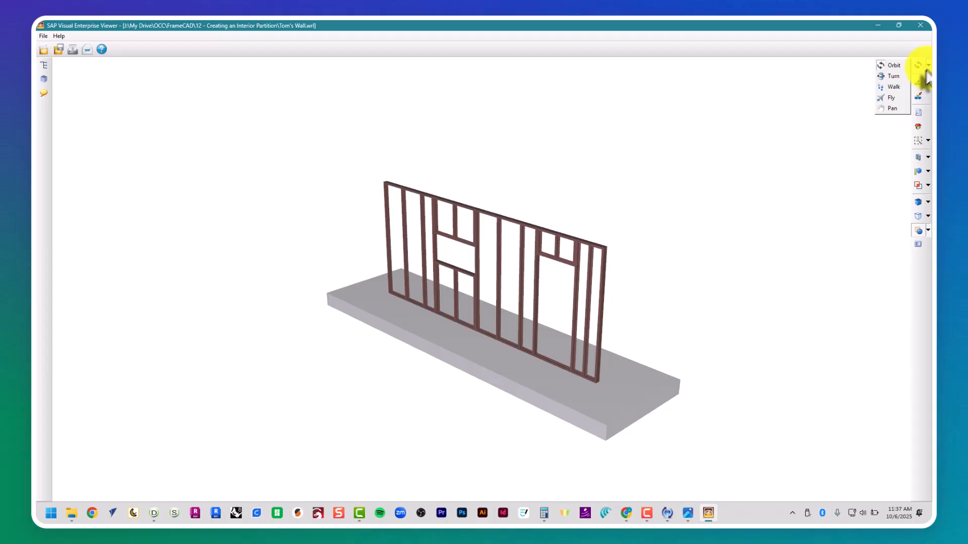
click(895, 77)
drag(460, 287, 606, 281)
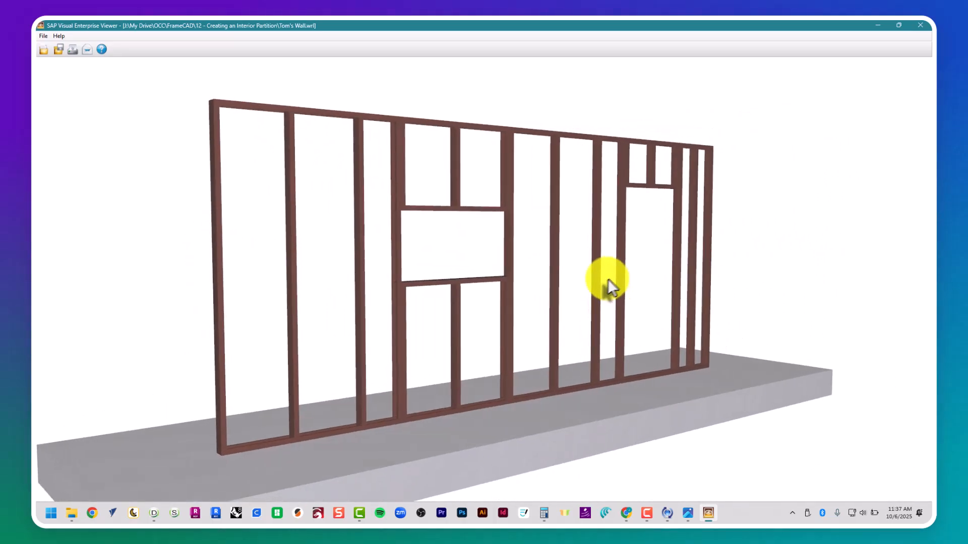
click(919, 29)
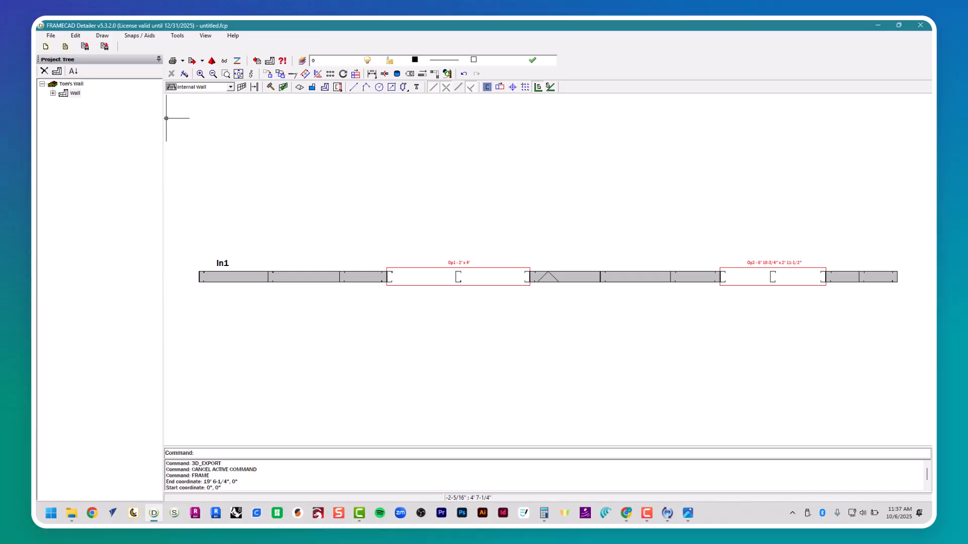
- Print the reports for the whole project, including the Wall plan, to a PDF
click(51, 36)
mouse_move(82, 147)
click(132, 147)
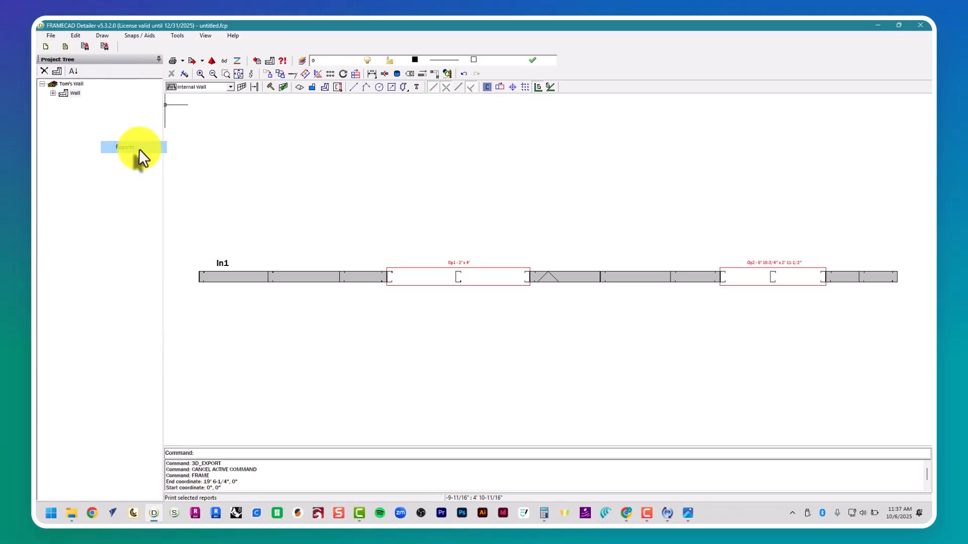
click(545, 151)
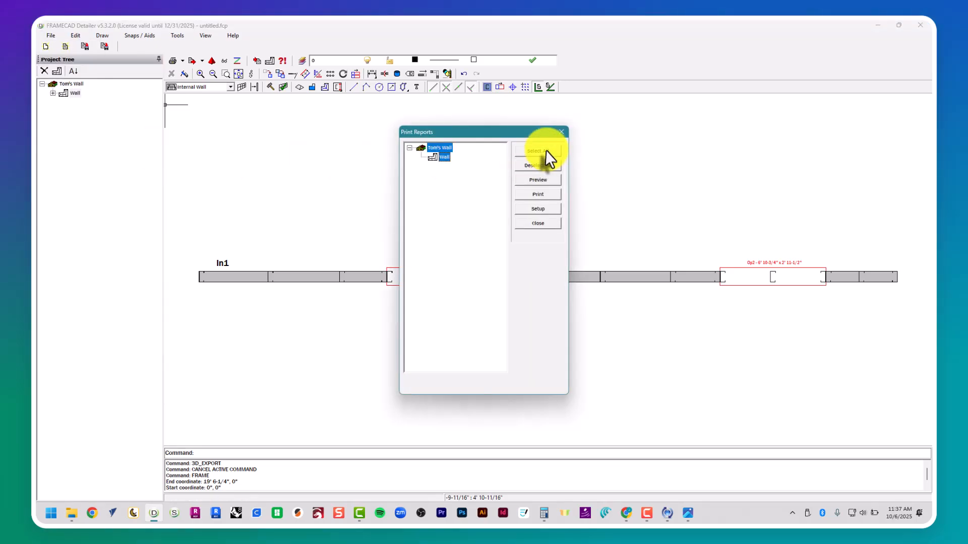
click(537, 194)
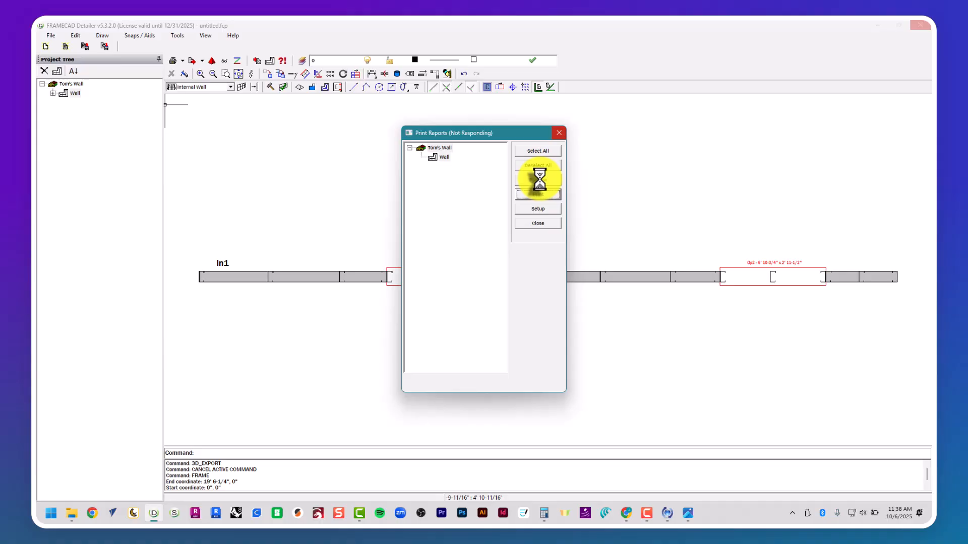
click(586, 329)
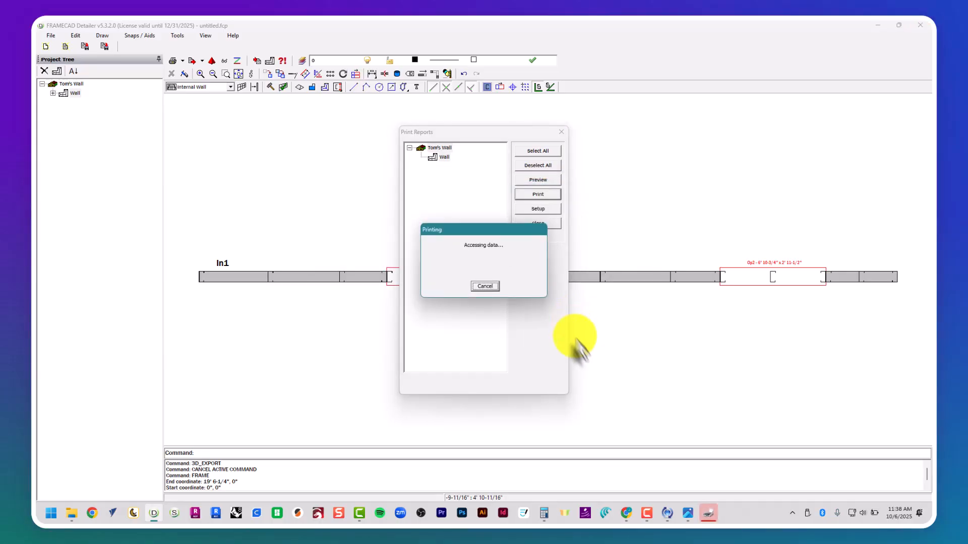
- Save the report PDF under its proposed name in the FrameCAD folder "12 - Creating an Interior Partition"
click(708, 513)
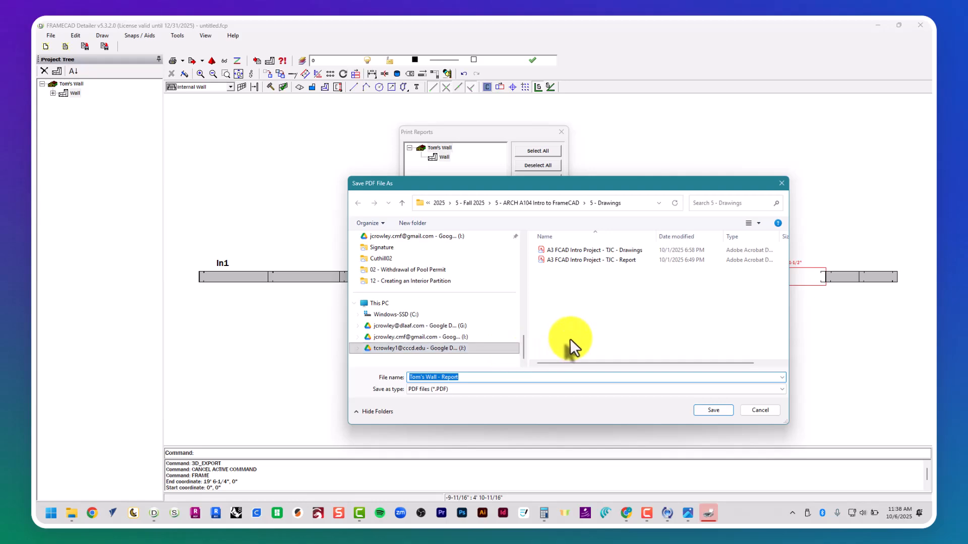
click(567, 301)
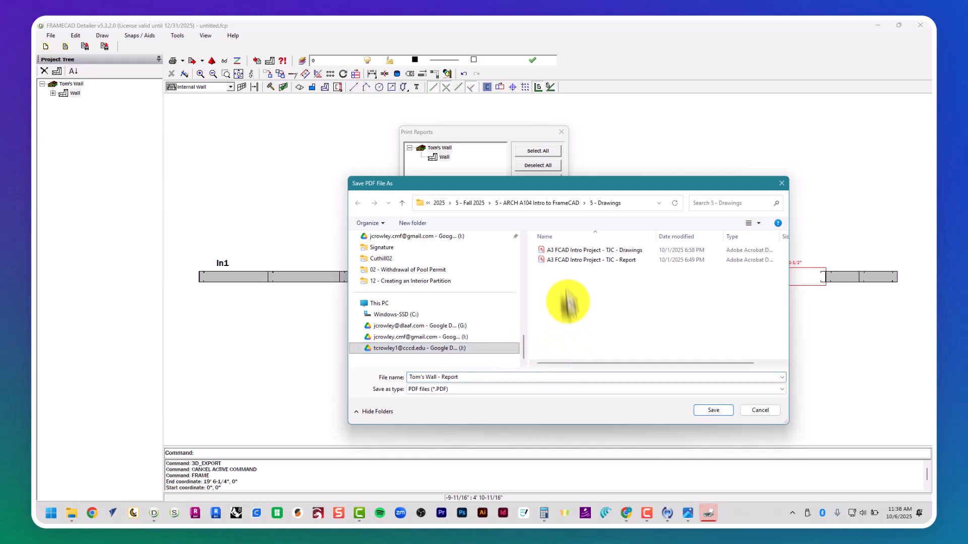
click(439, 203)
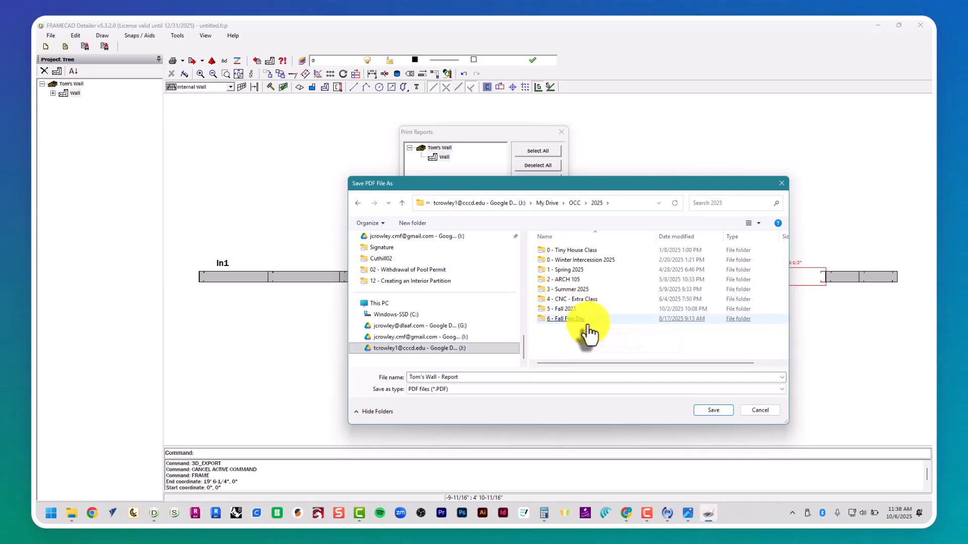
scroll(446, 342, up, 5)
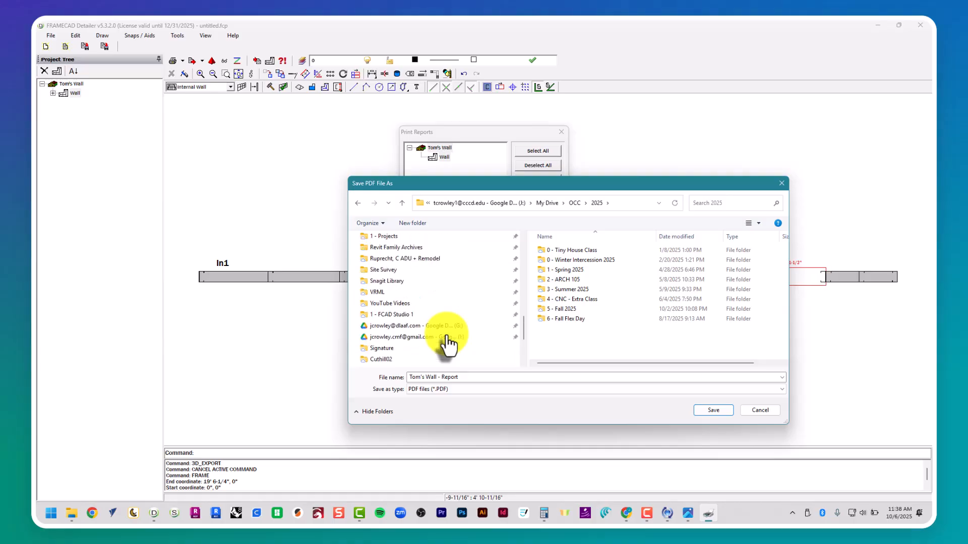
click(446, 304)
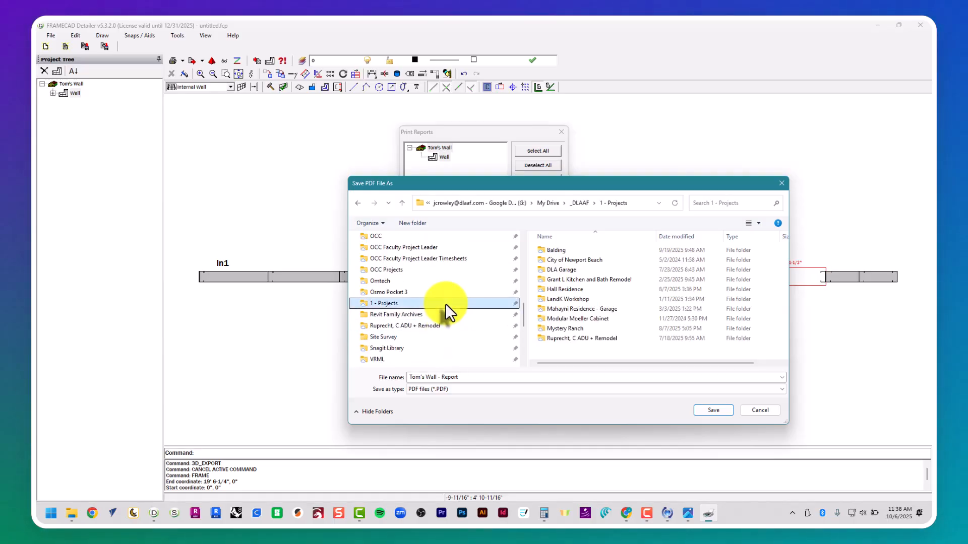
click(633, 338)
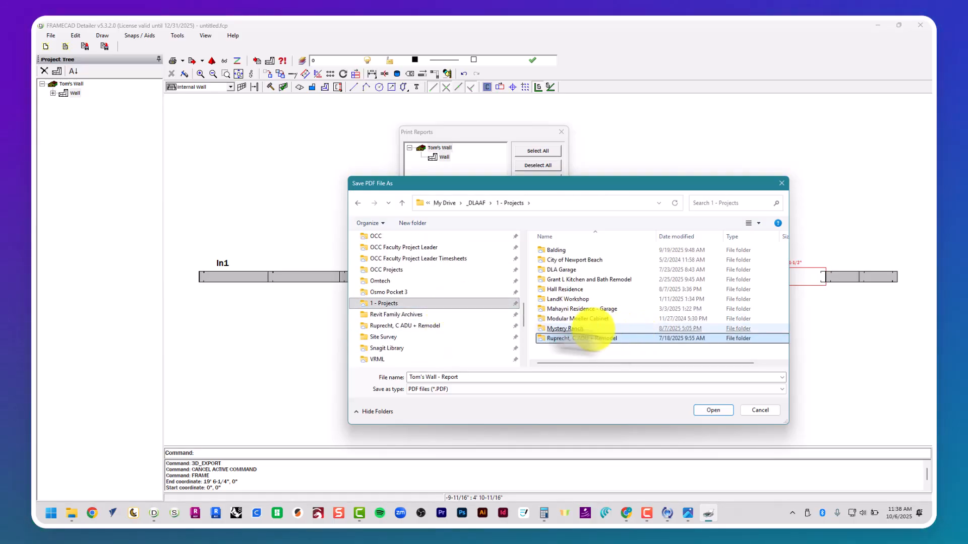
scroll(453, 317, up, 3)
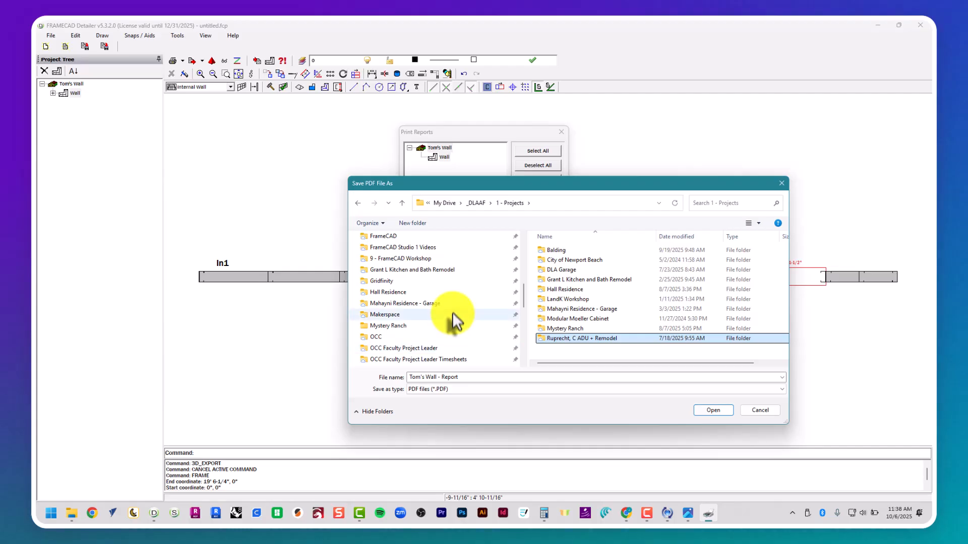
click(455, 262)
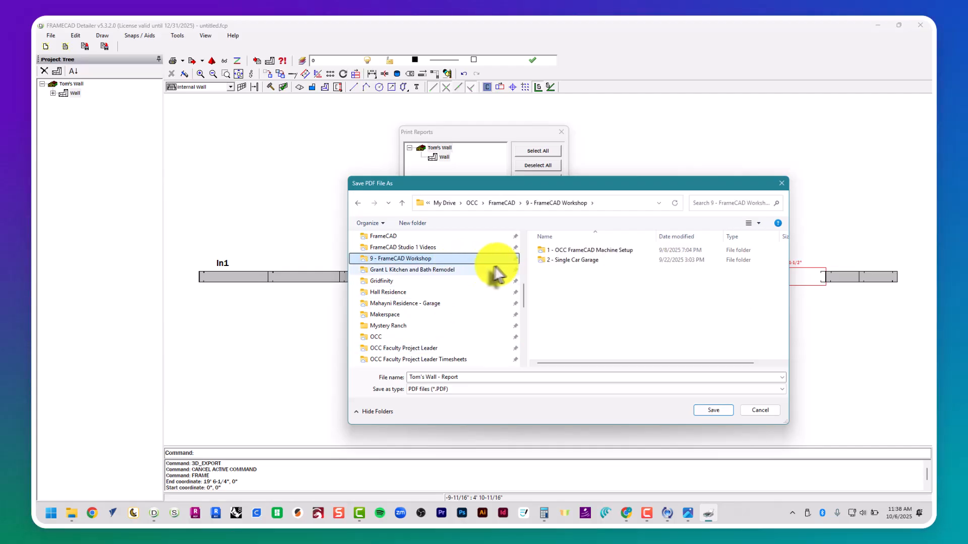
click(457, 237)
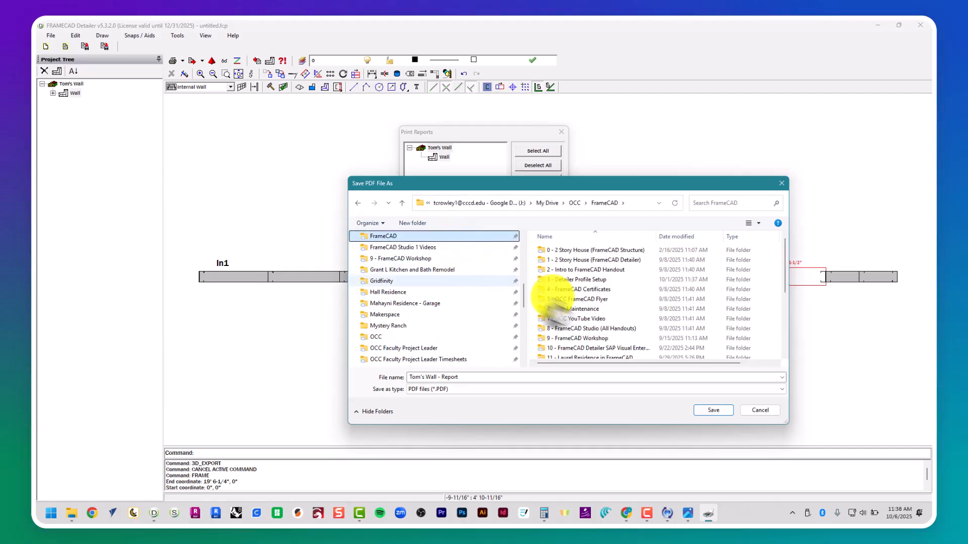
double_click(587, 325)
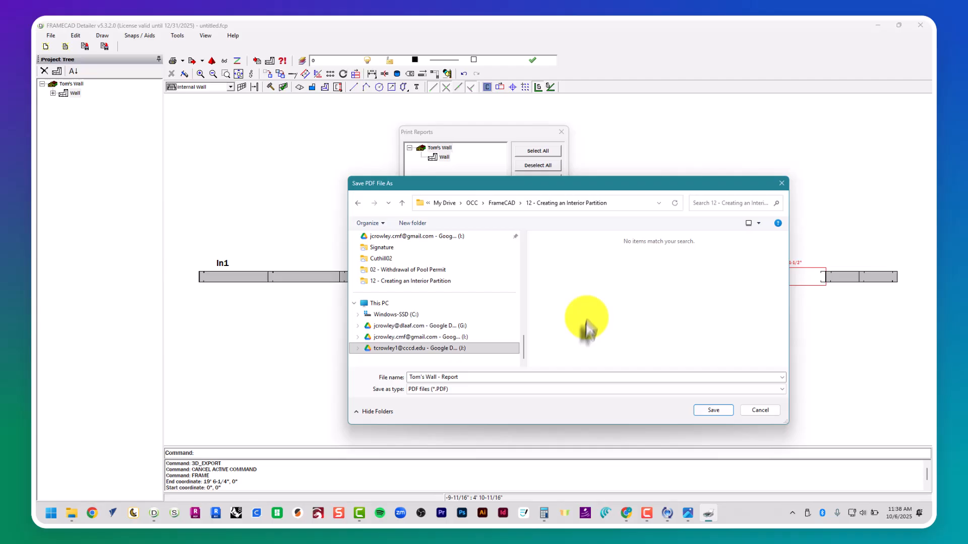
click(714, 411)
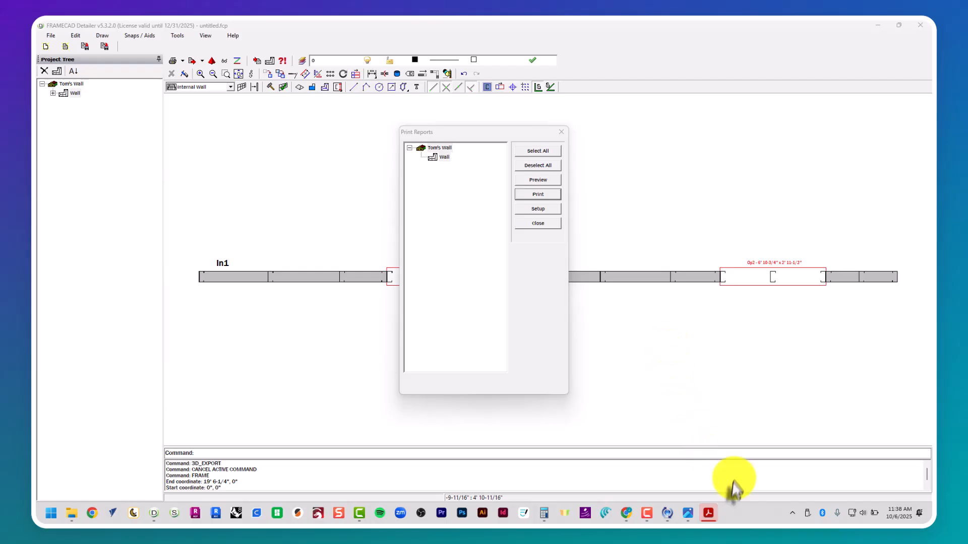
- Switch to Acrobat and examine the project and plan material summaries in the saved report at full window size
click(709, 513)
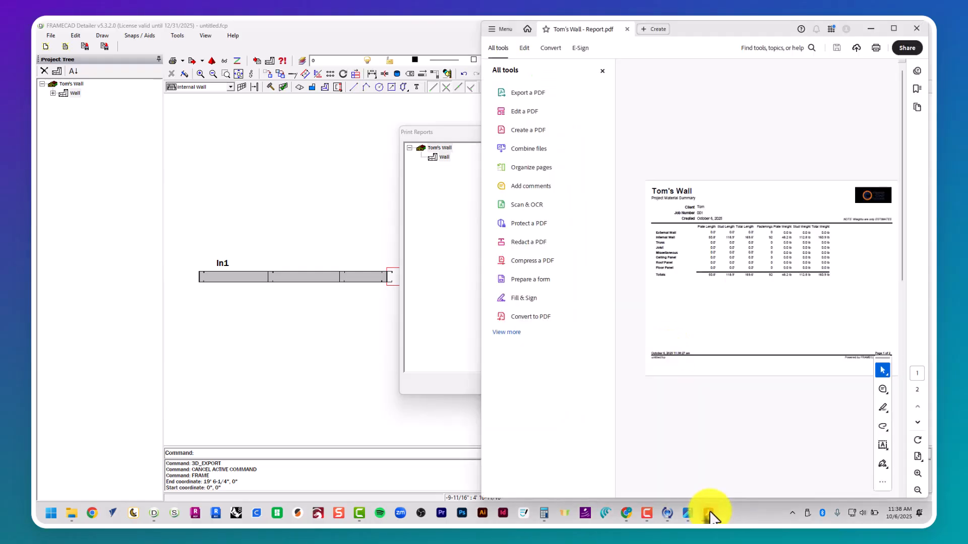
click(892, 29)
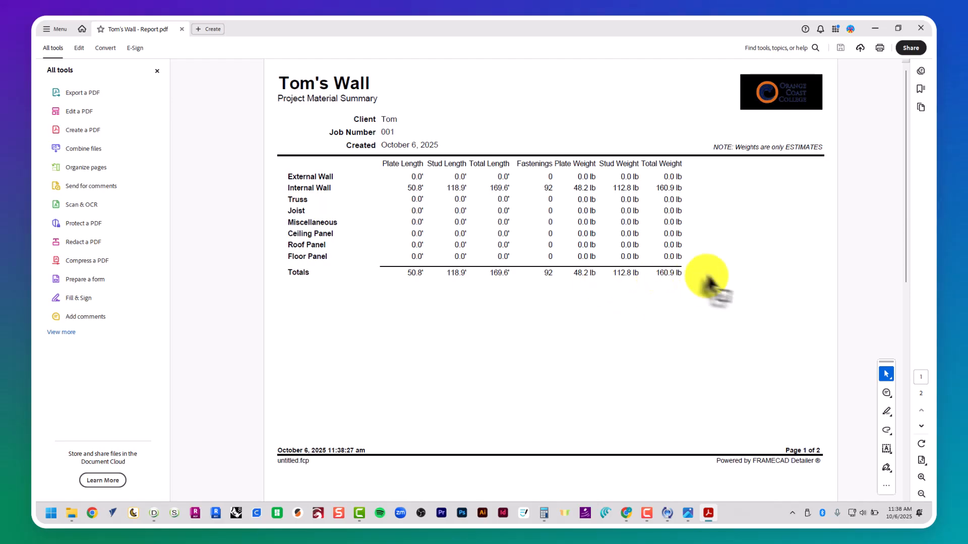
scroll(697, 285, down, 3)
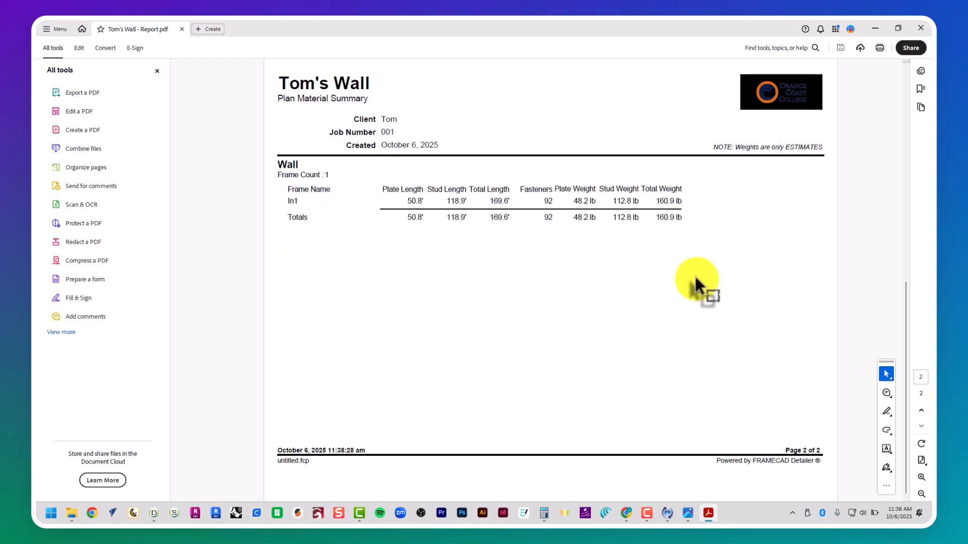
scroll(697, 283, up, 3)
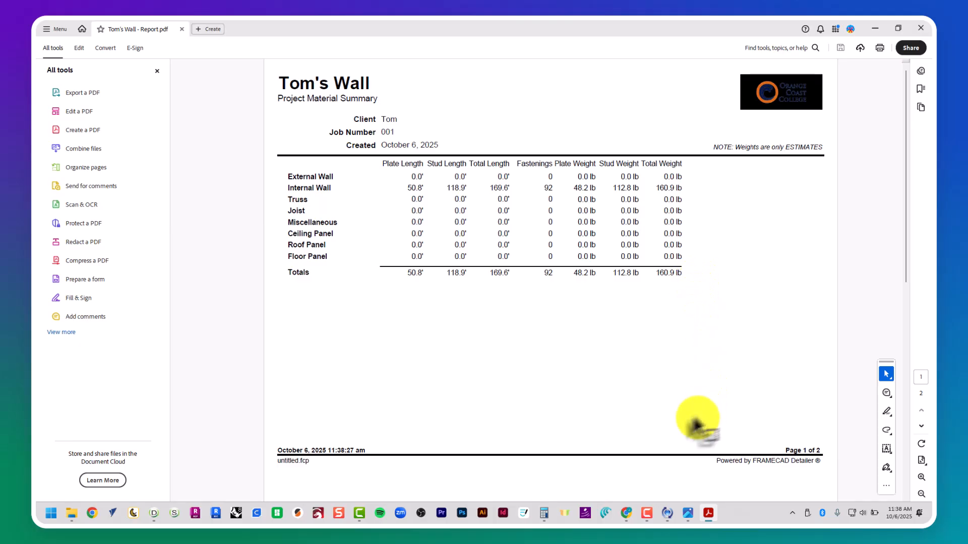
- Switch back to FRAMECAD Detailer, close the report printing, and print all project drawings, including the Wall plan and frame In1, to a PDF
key(alt+Tab)
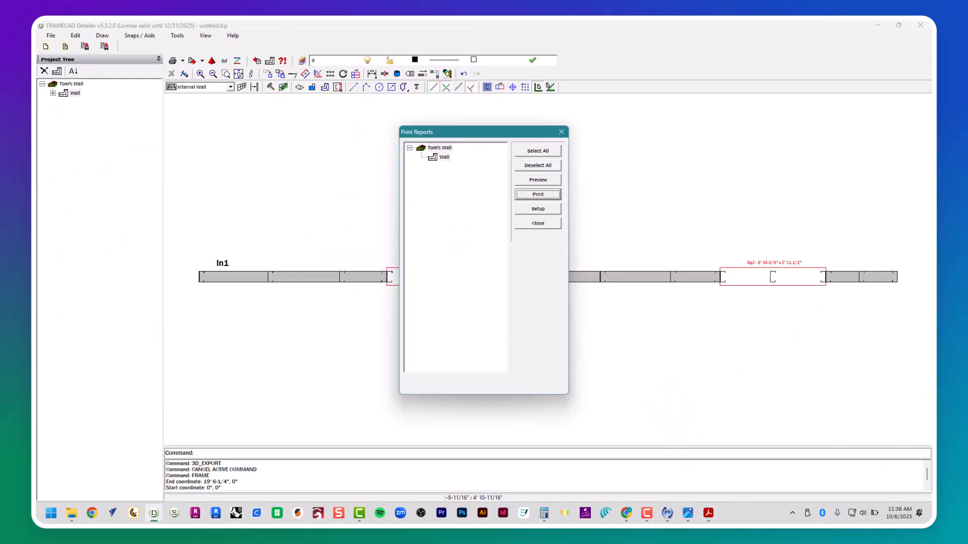
key(Escape)
click(53, 36)
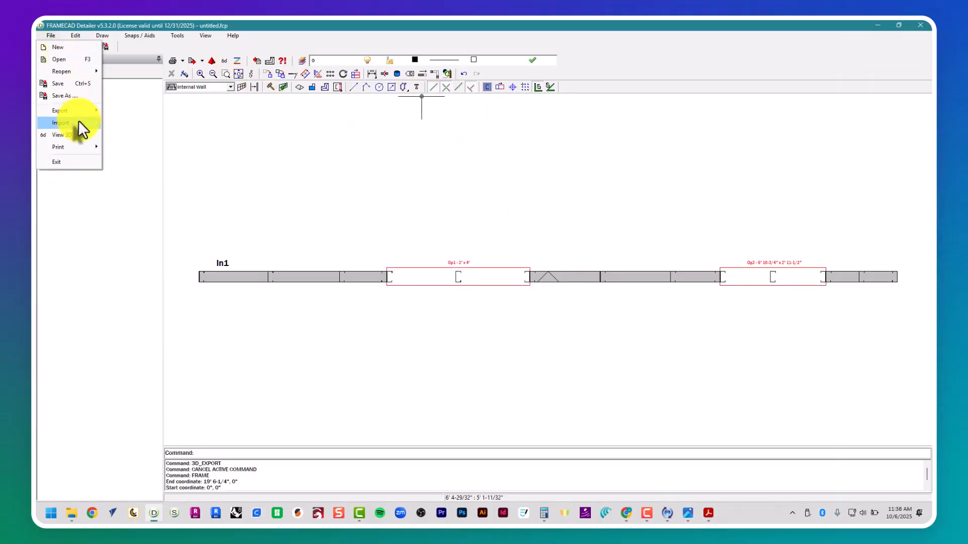
mouse_move(77, 110)
mouse_move(67, 146)
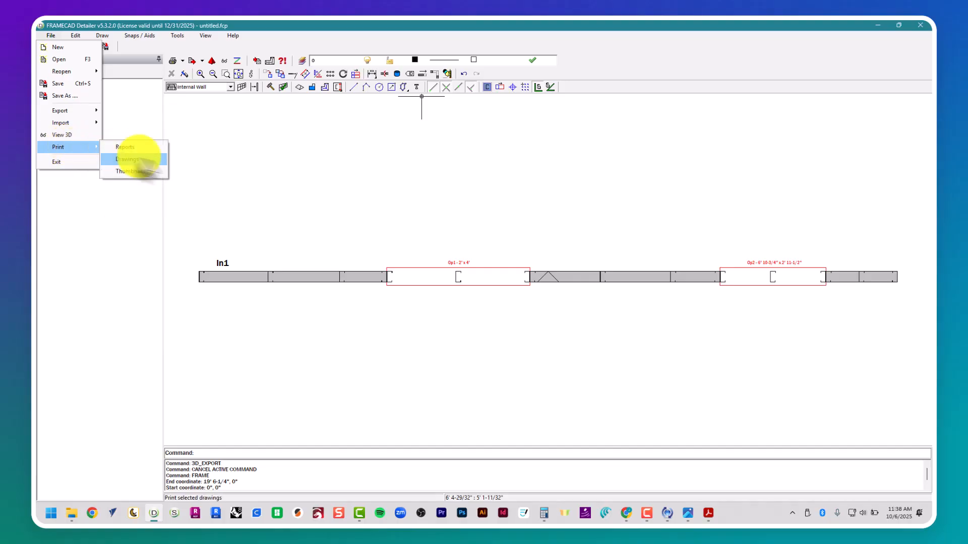
click(155, 157)
click(539, 151)
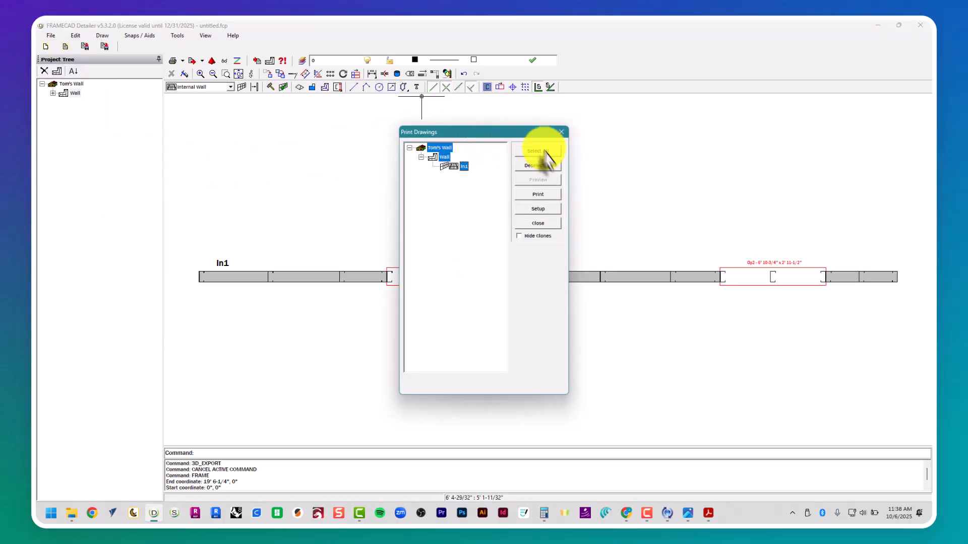
click(549, 195)
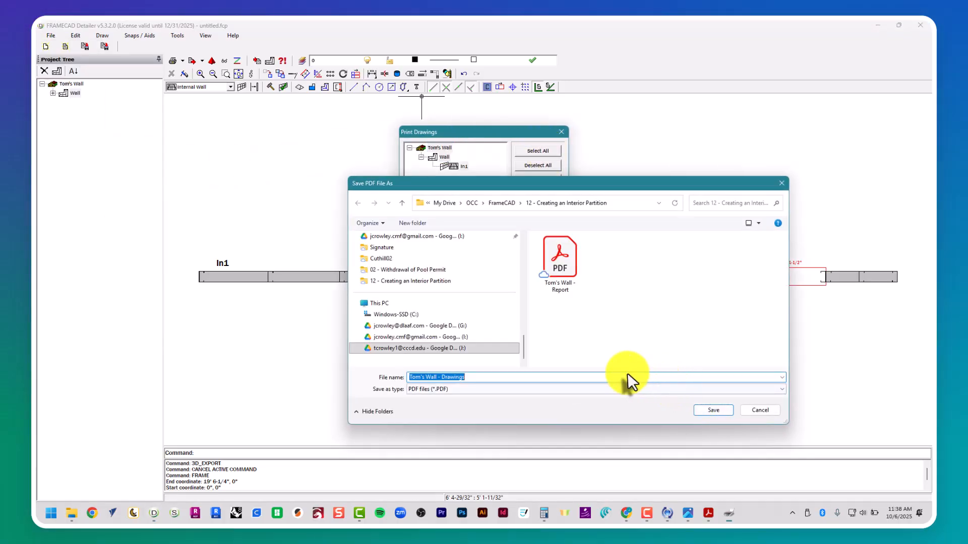
- Save the drawings PDF under its proposed name in "12 - Creating an Interior Partition" and review both of its pages
click(708, 411)
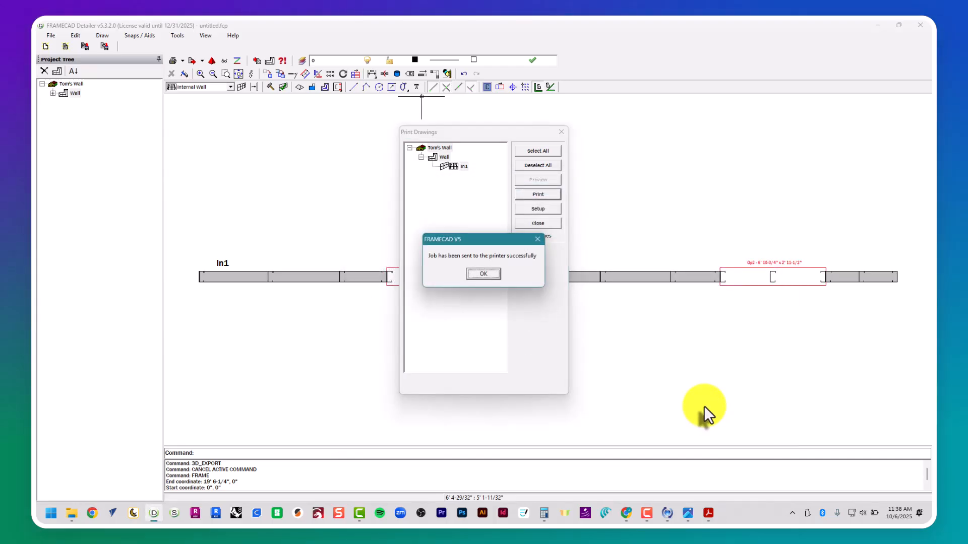
click(493, 275)
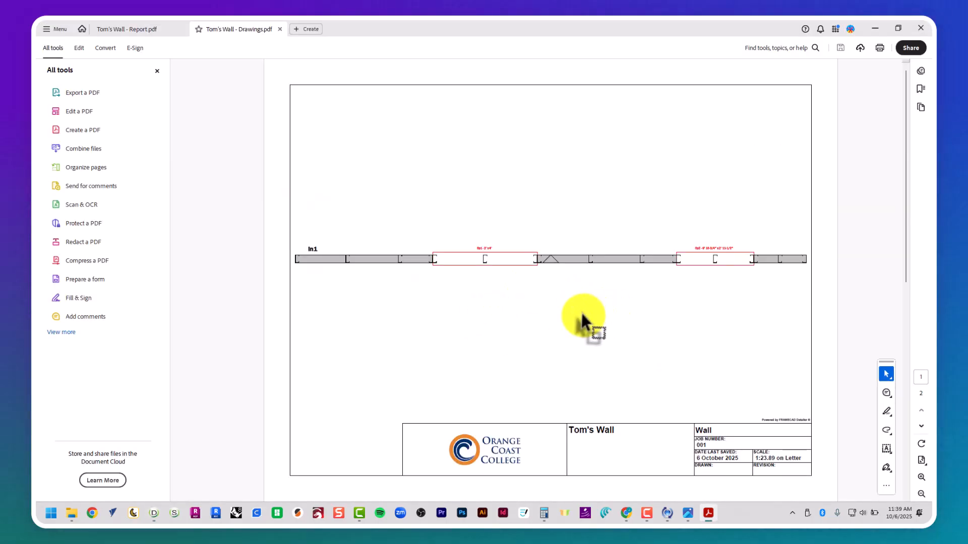
scroll(578, 311, down, 3)
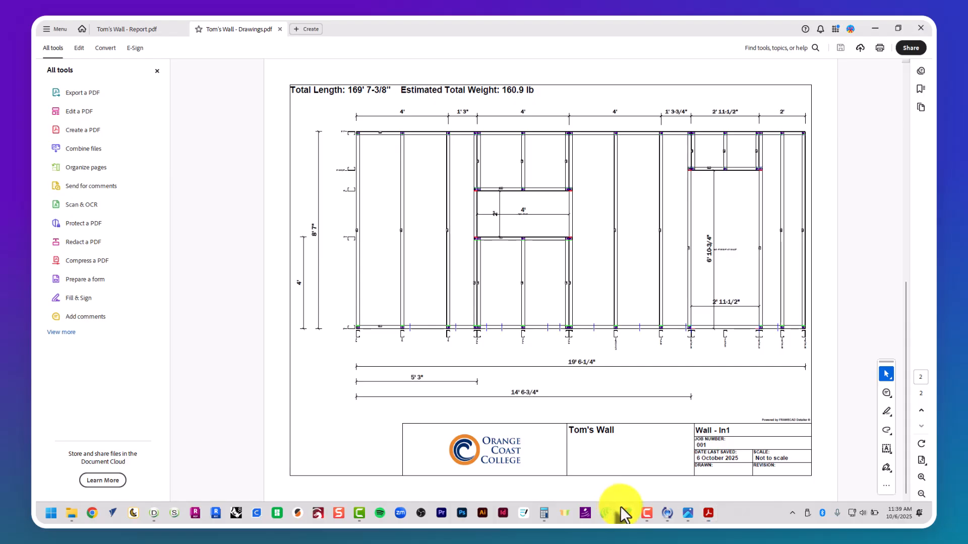
- Switch to Chrome and open the FrameCAD Project Cost Estimator spreadsheet in Google Sheets
mouse_move(624, 514)
click(607, 479)
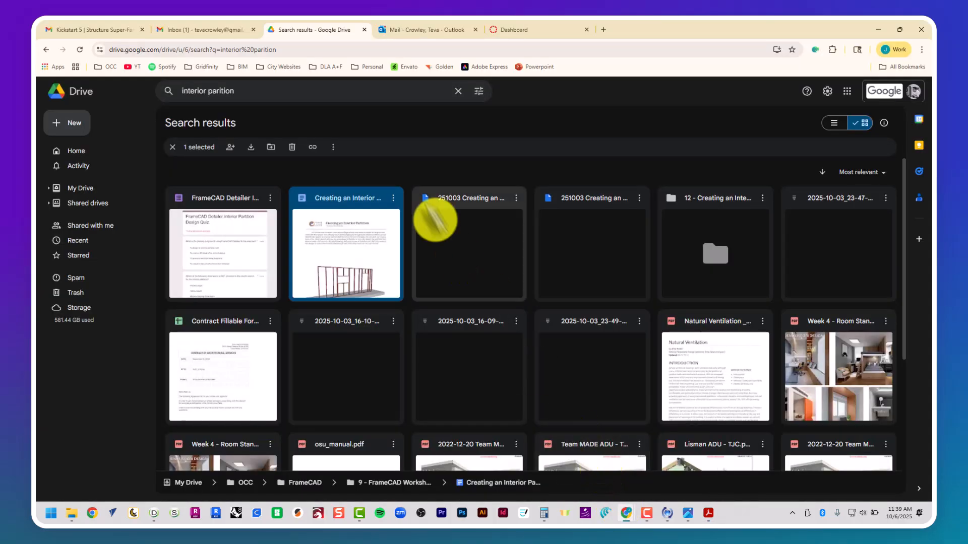
click(187, 29)
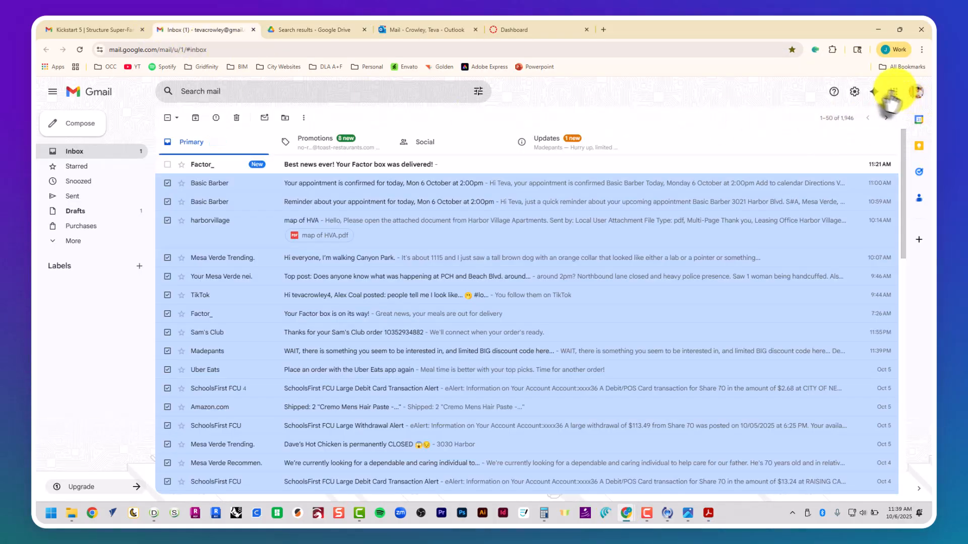
click(302, 29)
click(847, 92)
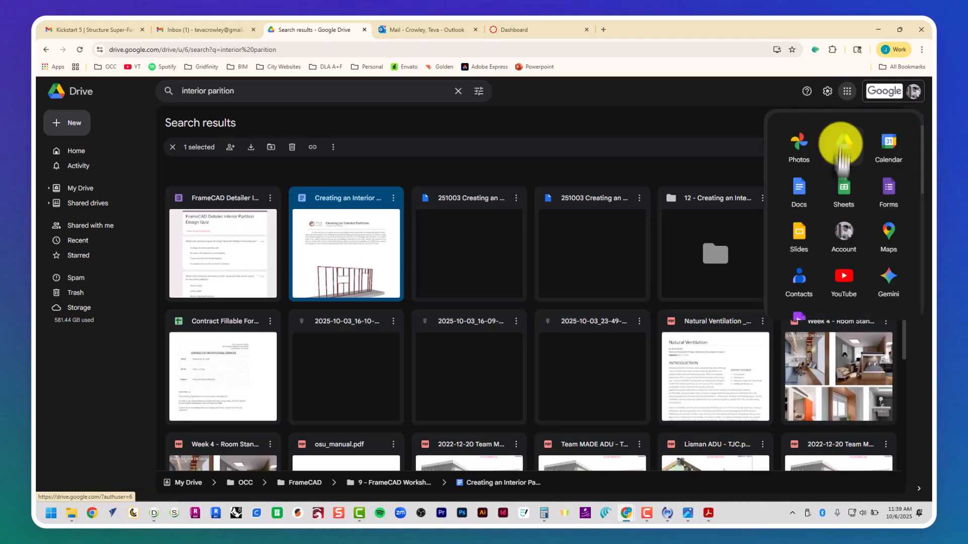
click(843, 191)
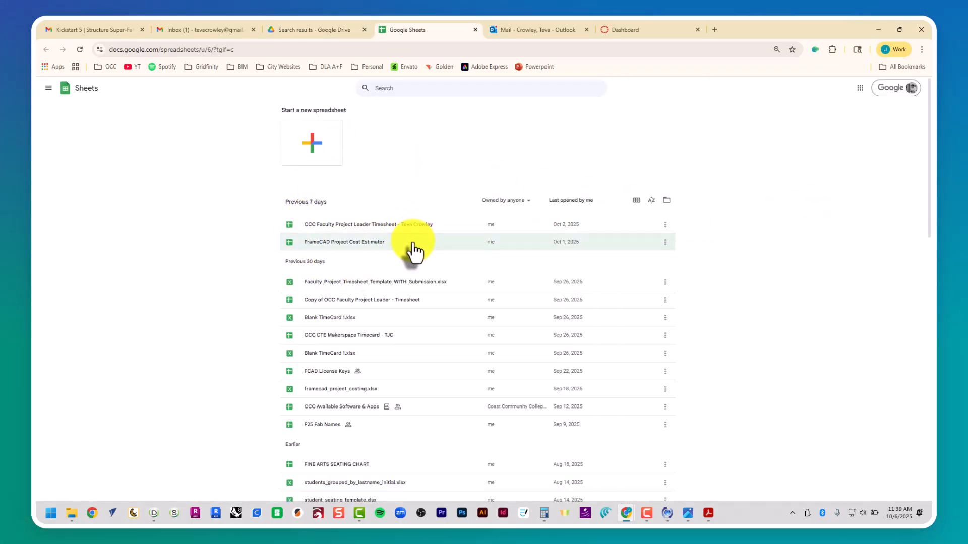
click(410, 243)
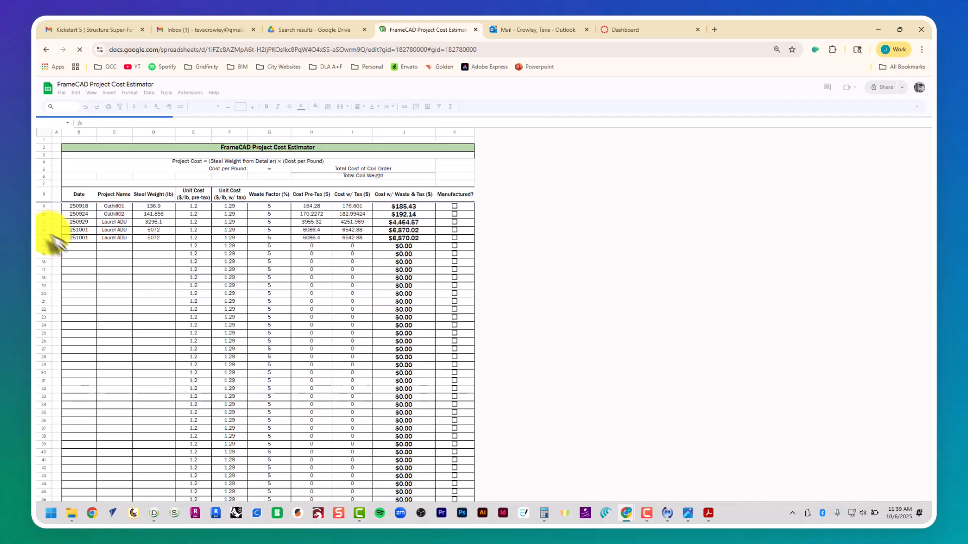
- Fill the first empty estimator row, row 14, with the date 251006 and the project name "Tom's Wall"
click(81, 256)
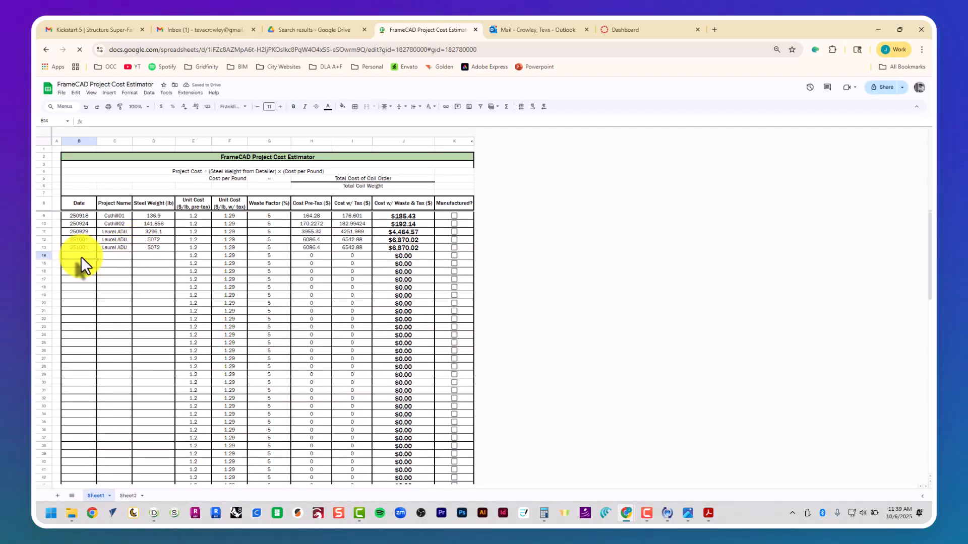
text(251006)
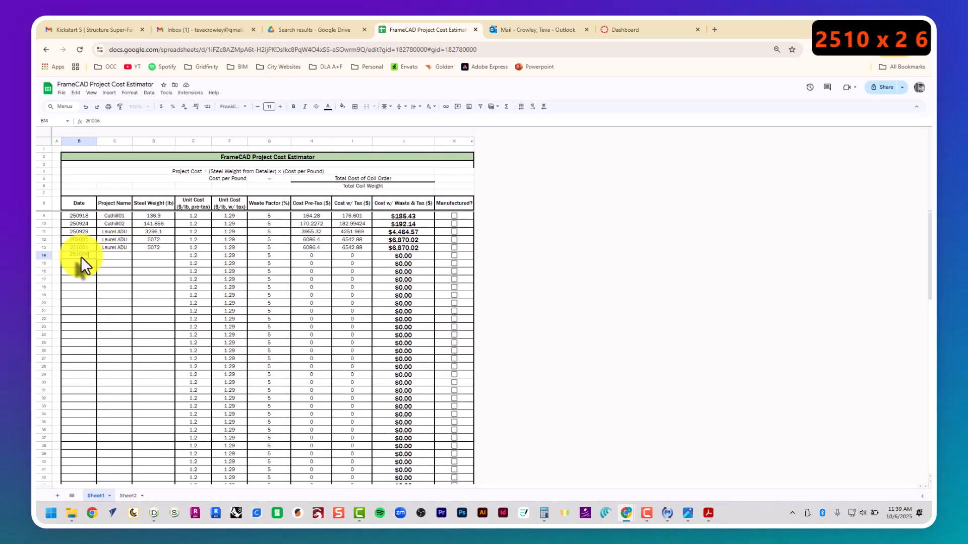
key(Tab)
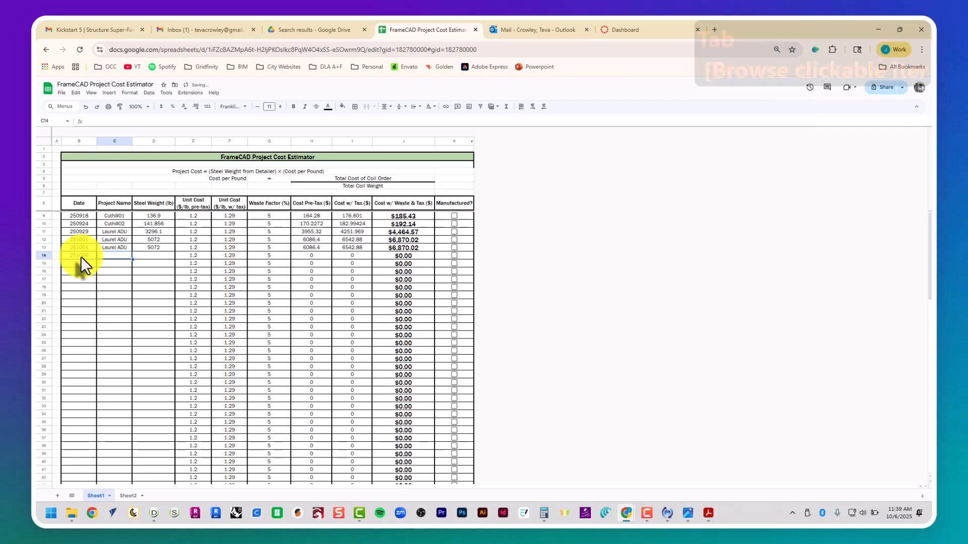
key(Caps_Lock)
key(Caps_Lock)
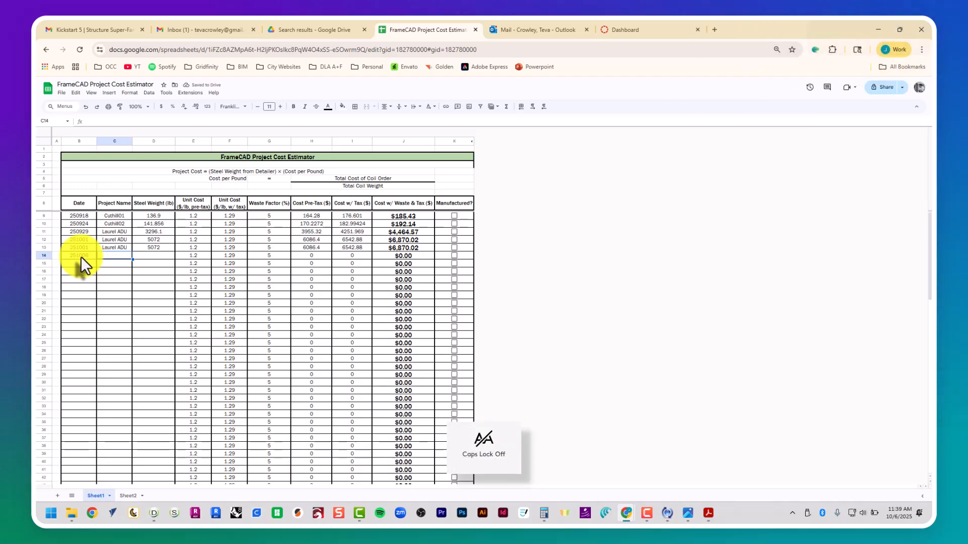
text(Tom's Wall)
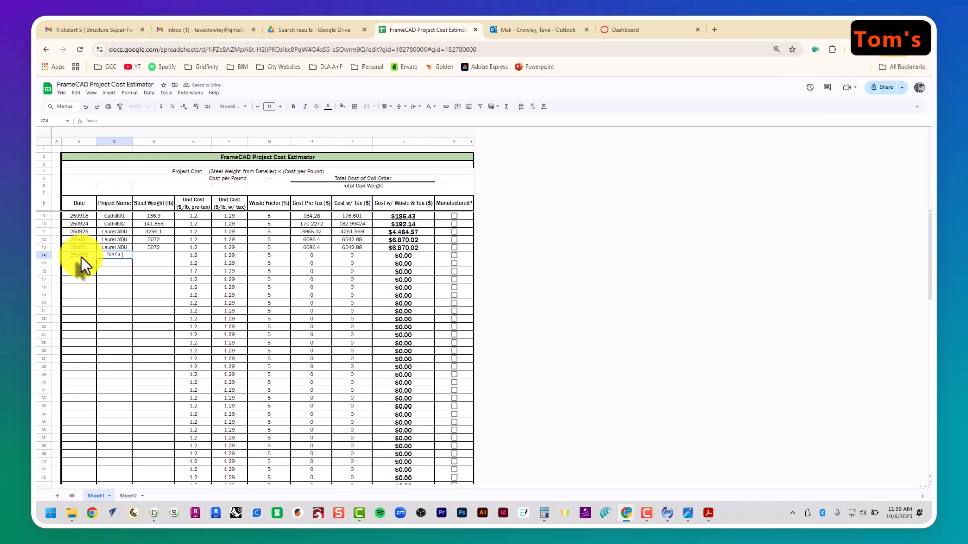
key(Tab)
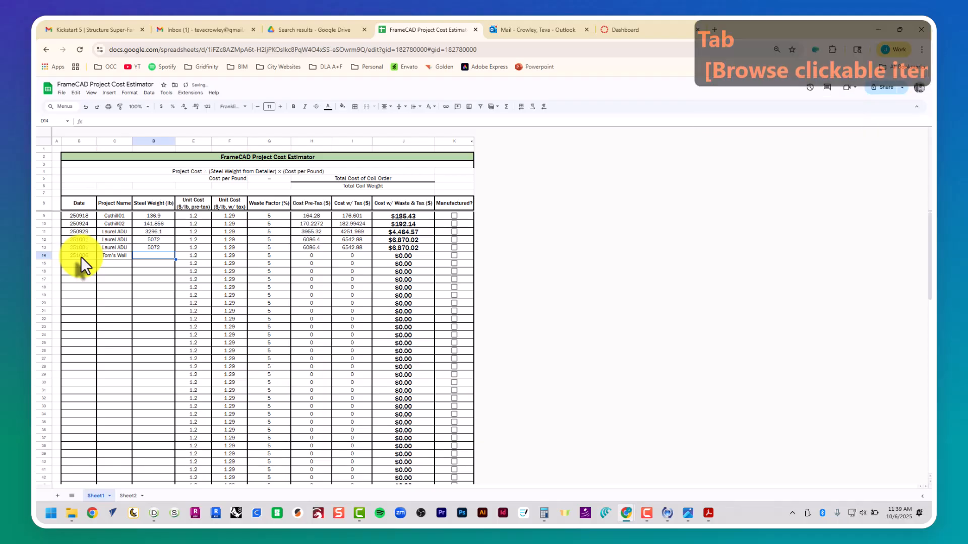
- Look up the total weight in the Acrobat material report and enter 160.9 as the steel weight in row 14 of the estimator
key(alt+Tab)
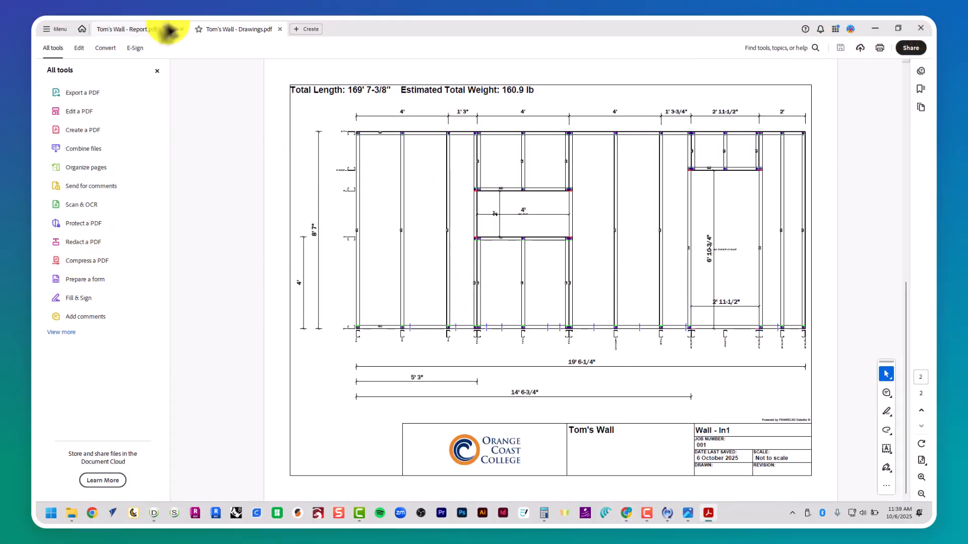
click(156, 31)
key(alt+Tab)
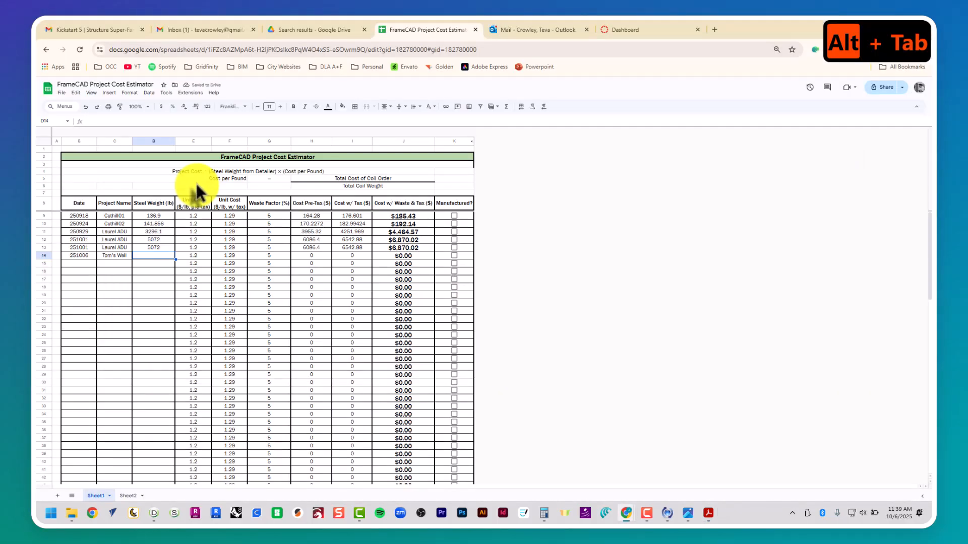
text(160.9)
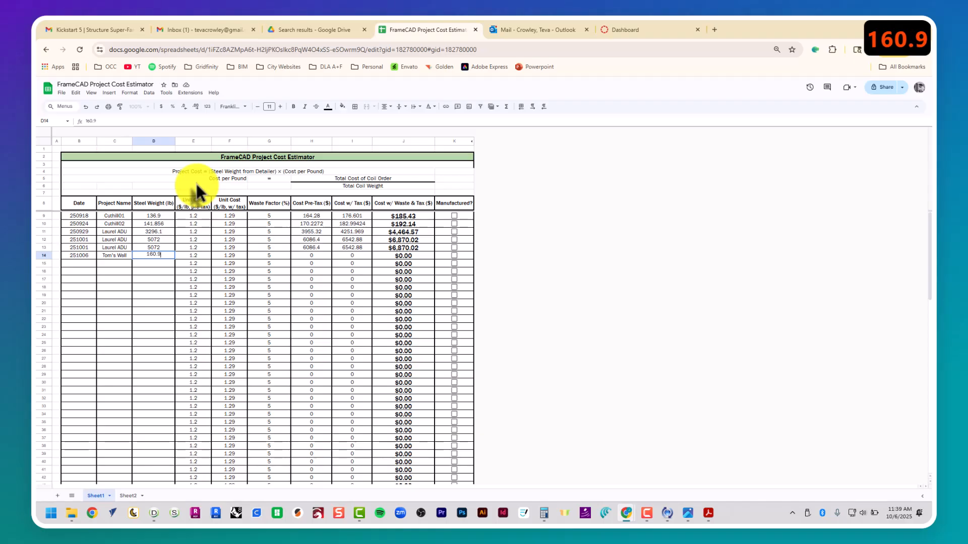
key(Tab)
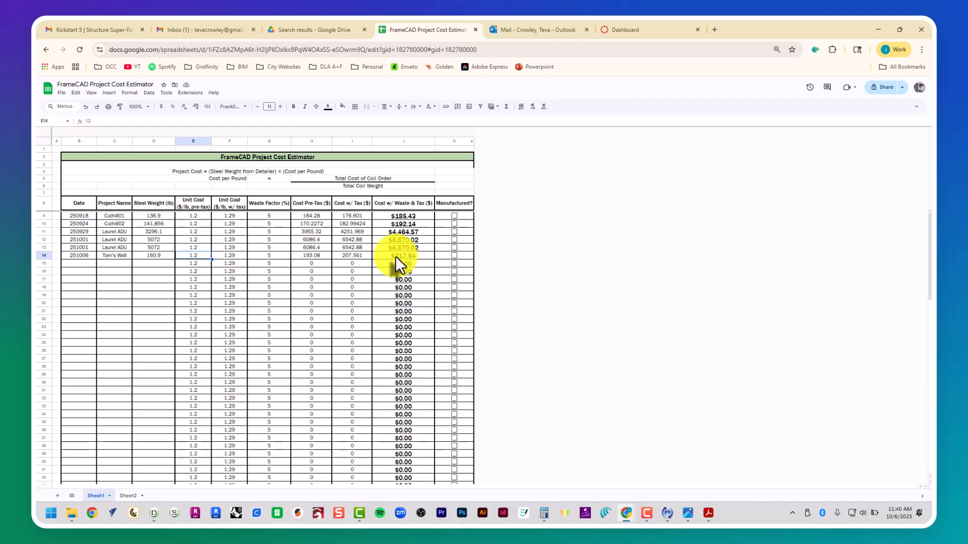
- Return to FRAMECAD Detailer, close the drawing printing, and start a Rollformer RFY export with all listed frames selected
key(alt+Tab)
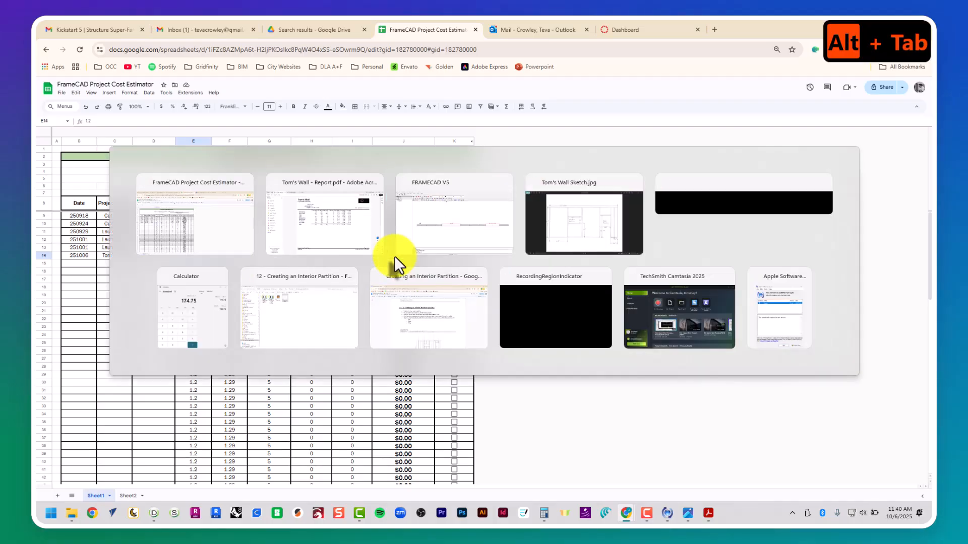
key(alt+Tab)
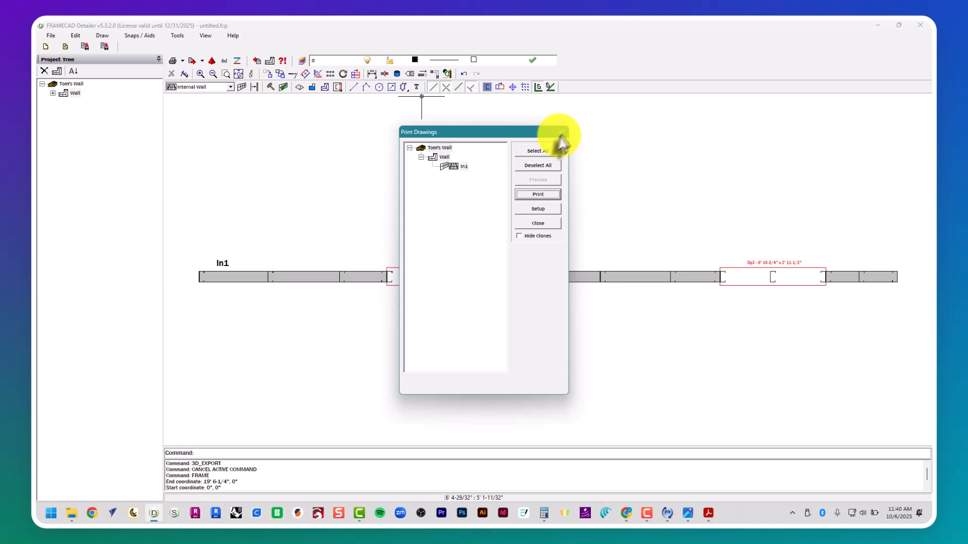
click(556, 138)
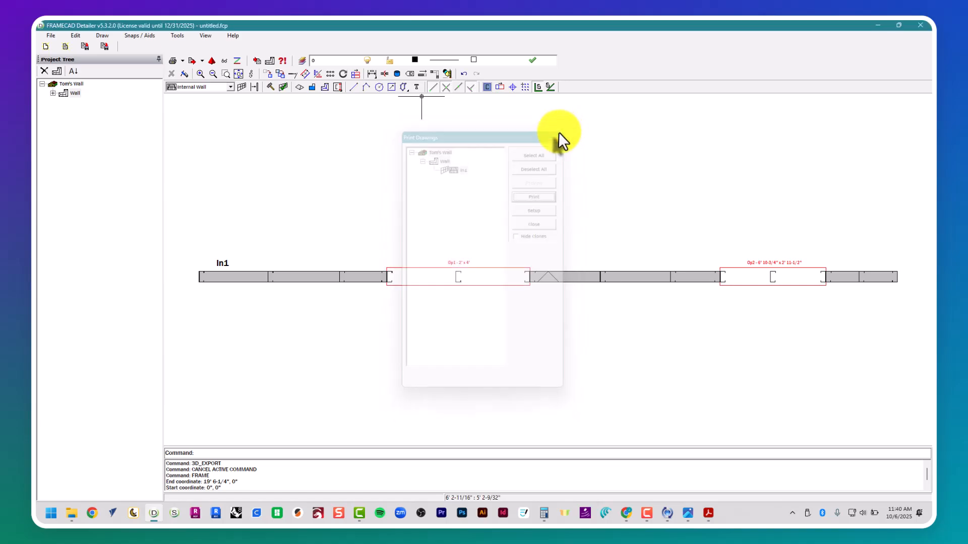
click(50, 36)
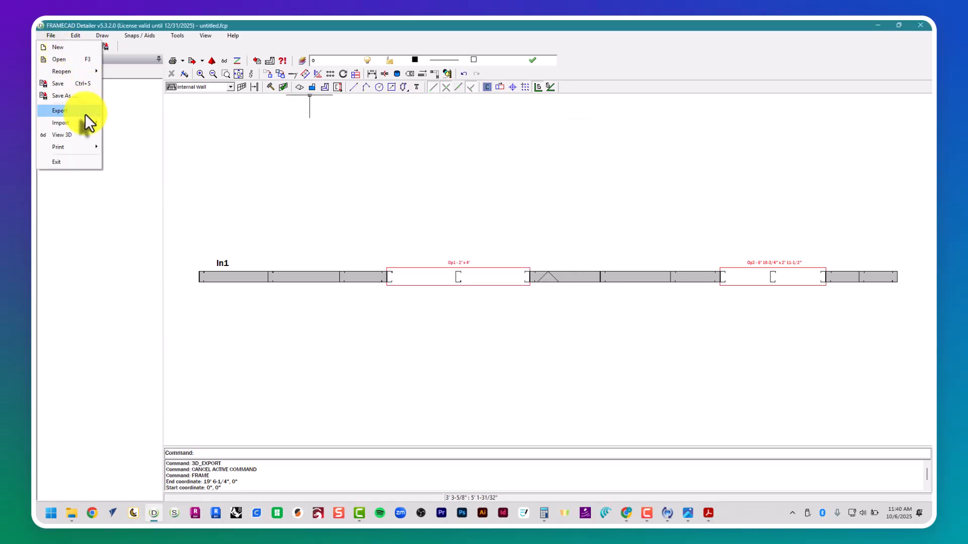
mouse_move(86, 113)
click(177, 184)
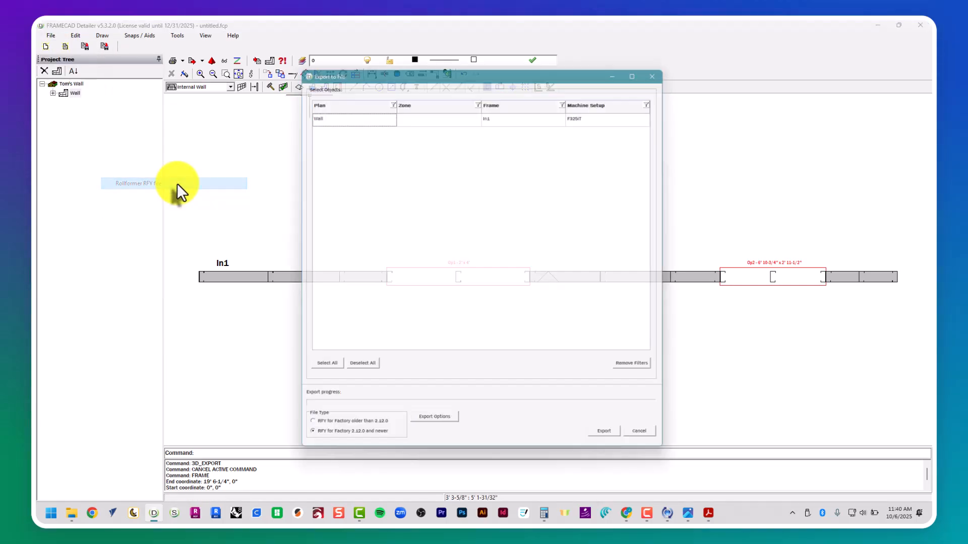
click(320, 371)
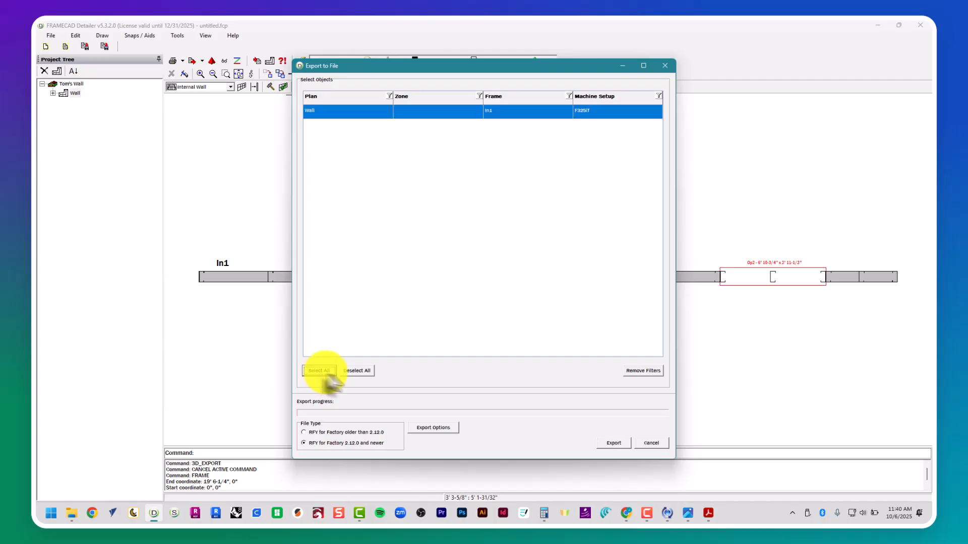
click(613, 444)
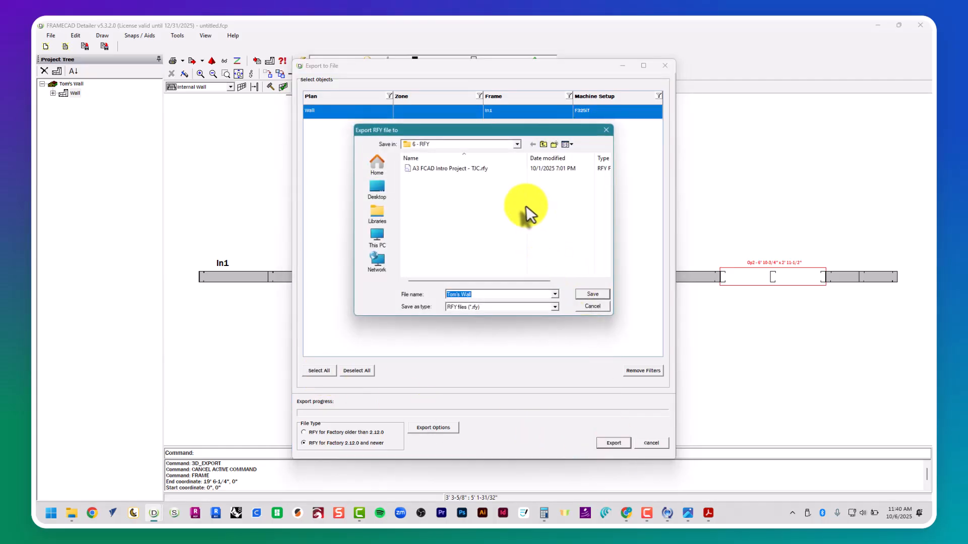
- Browse the RFY save location up to the OCC folder and open its FrameCAD folder
click(543, 144)
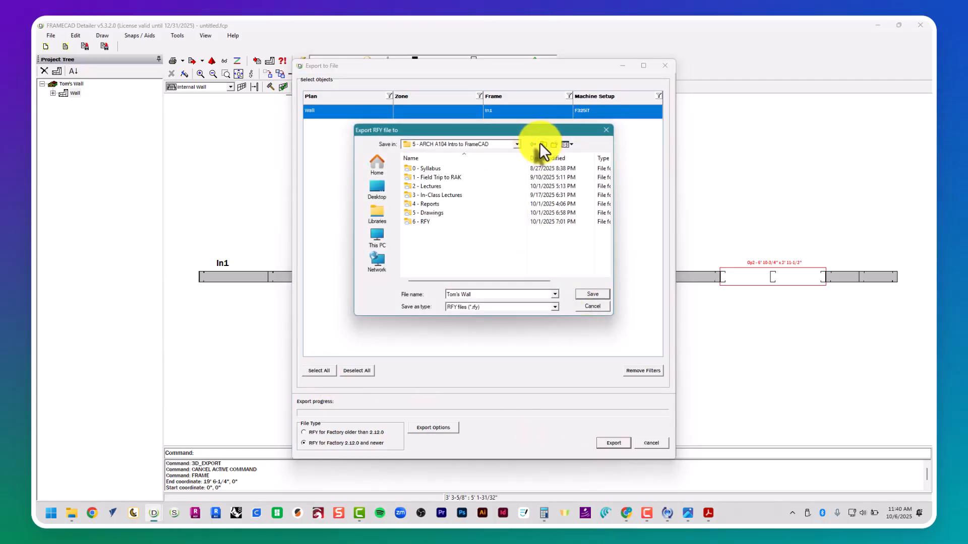
click(541, 145)
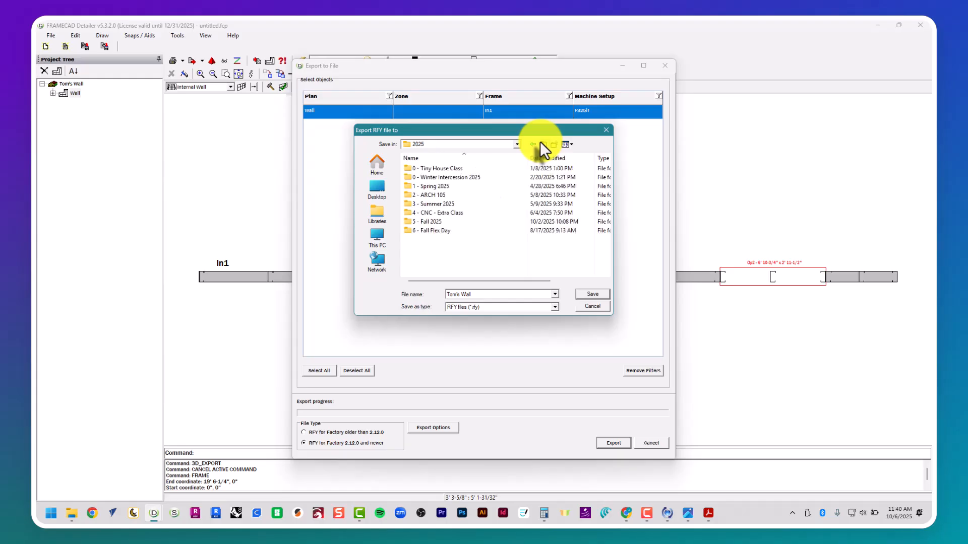
click(542, 144)
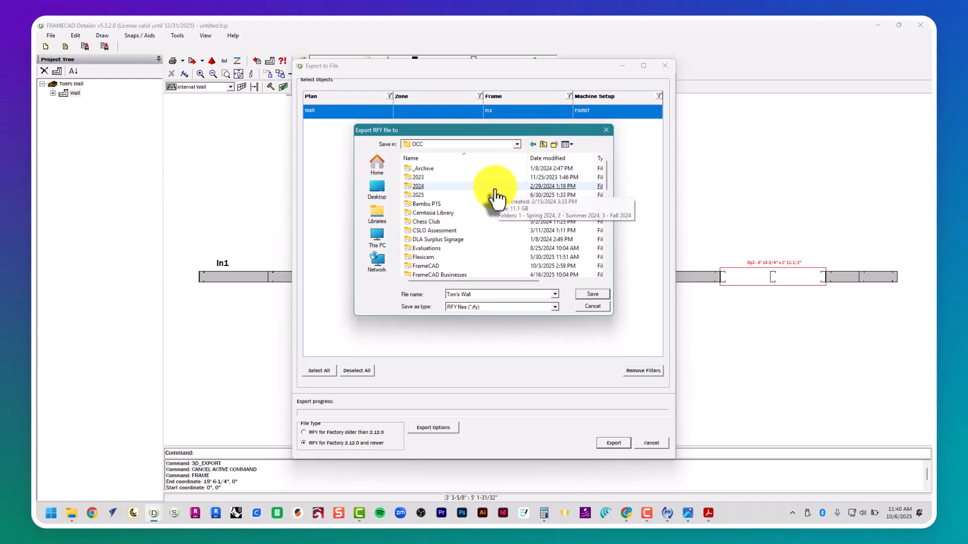
scroll(484, 212, down, 2)
click(478, 214)
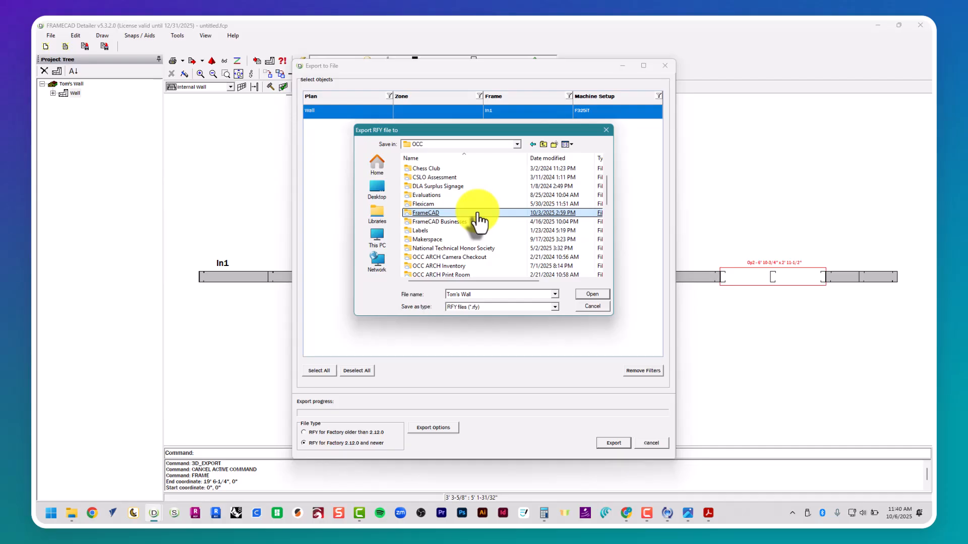
double_click(478, 213)
scroll(482, 207, down, 3)
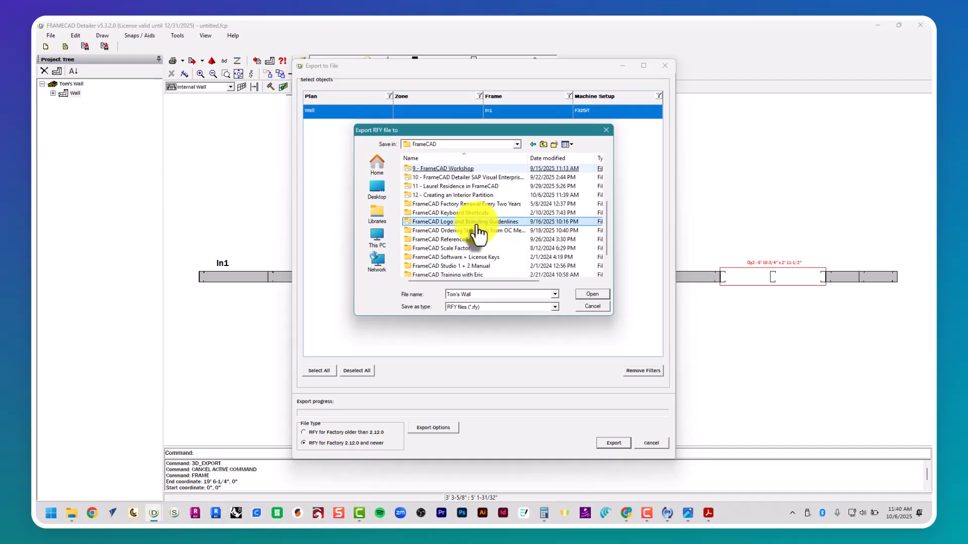
double_click(481, 186)
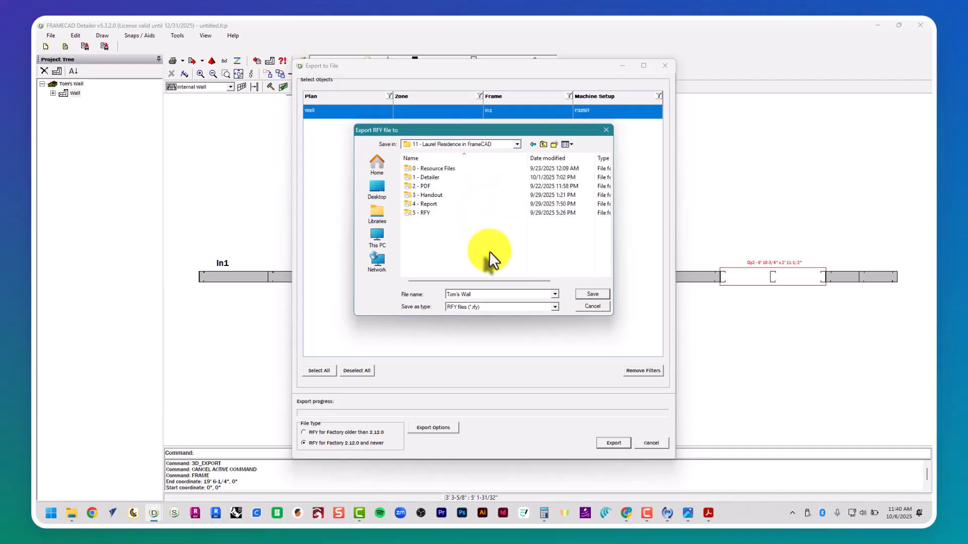
double_click(486, 213)
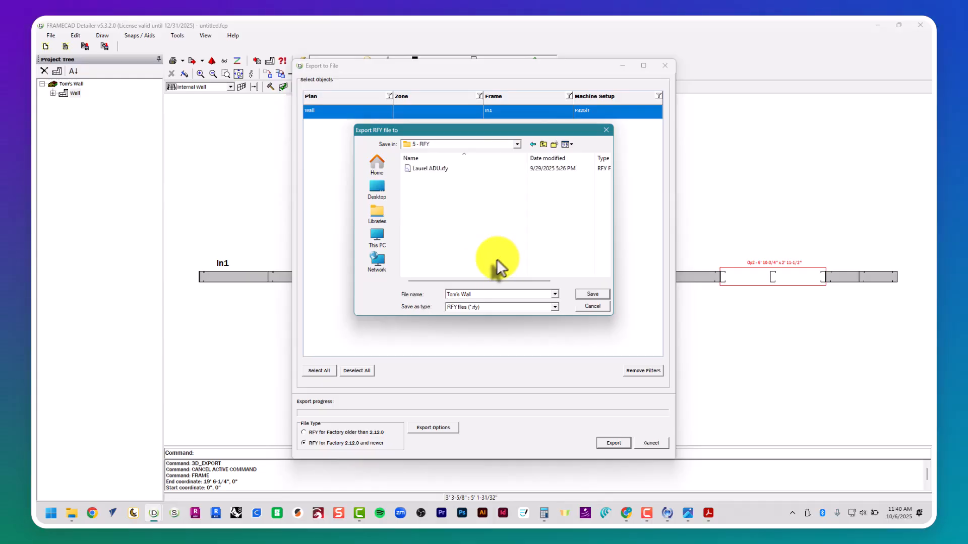
click(542, 144)
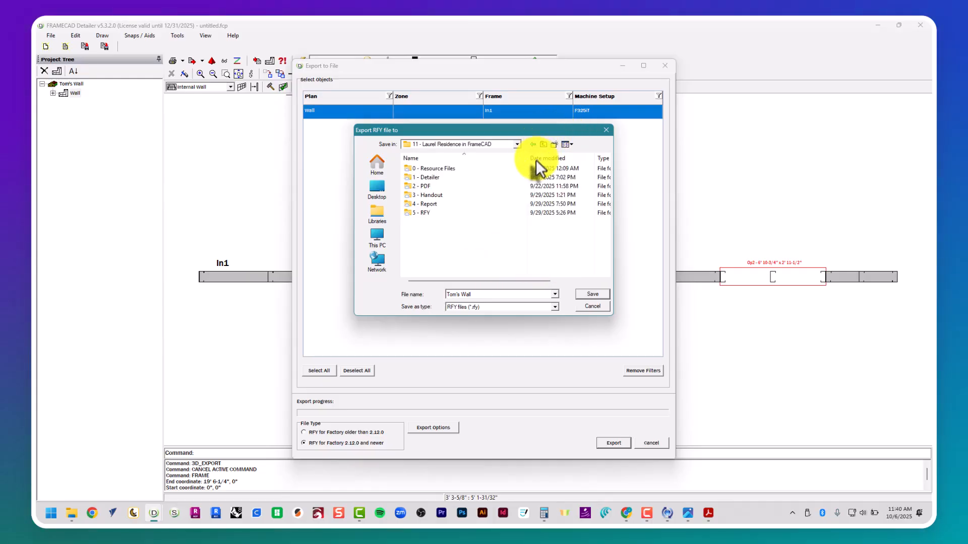
click(543, 144)
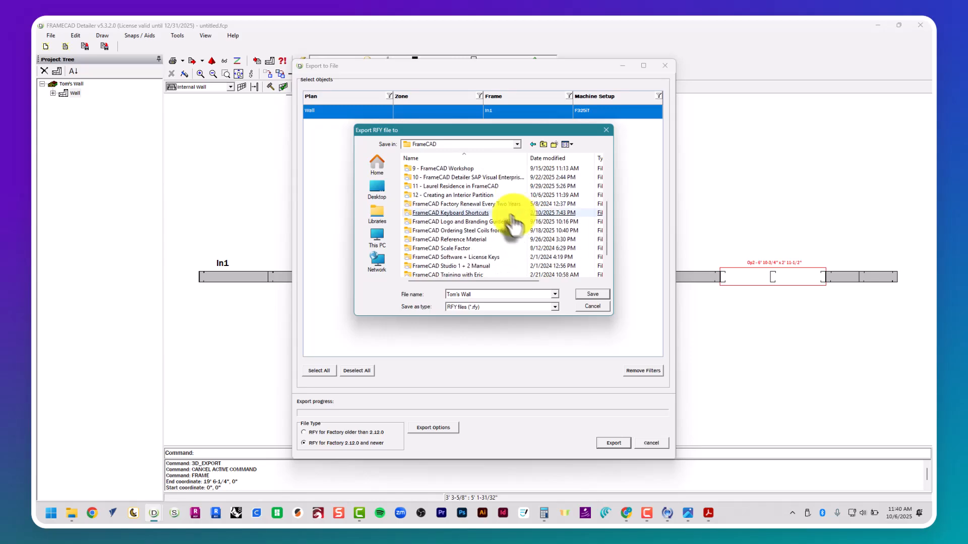
- Open the "12 - Creating an Interior Partition" folder and create a subfolder named "RFY" in it
double_click(504, 195)
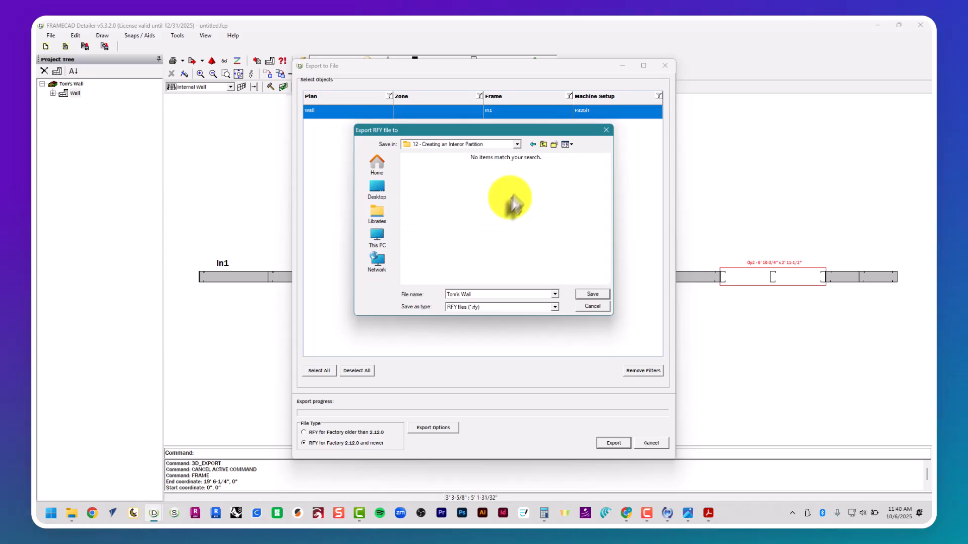
click(555, 144)
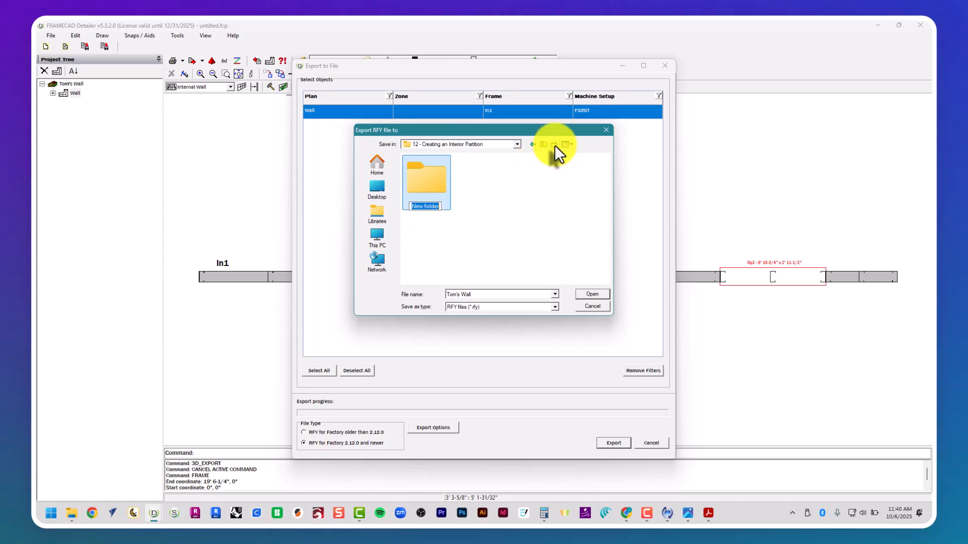
text(RFY)
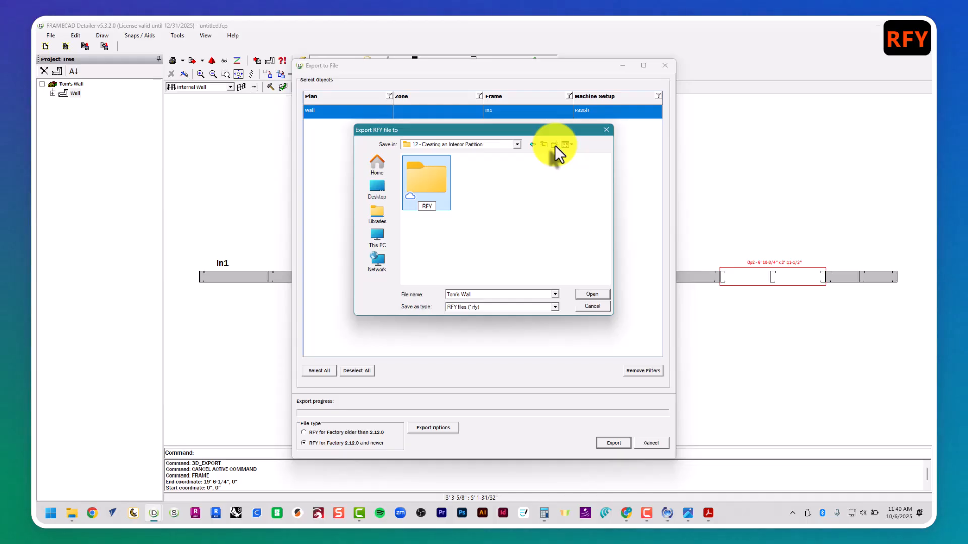
key(Home)
key(Return)
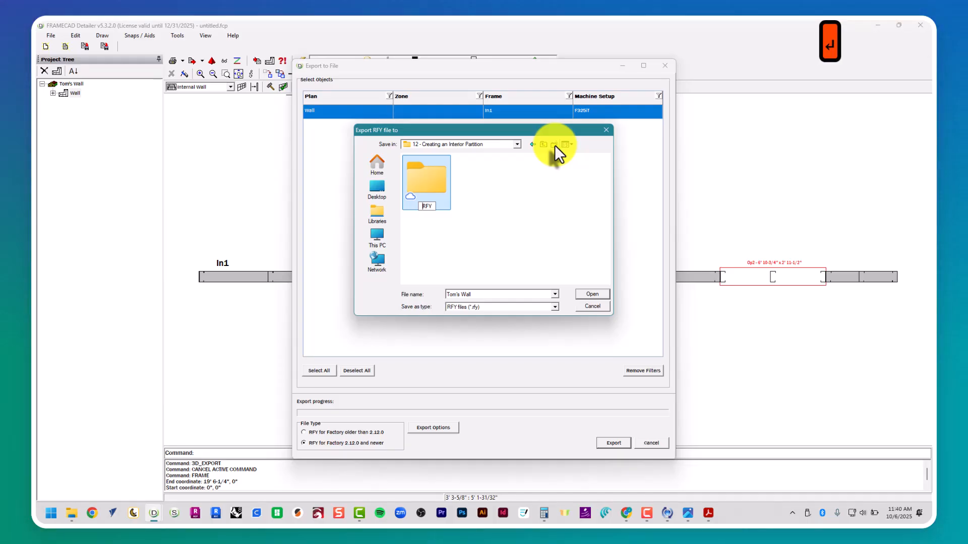
- Save the rollformer export as the RFY file "Tom's Wall" inside the new RFY folder
double_click(426, 188)
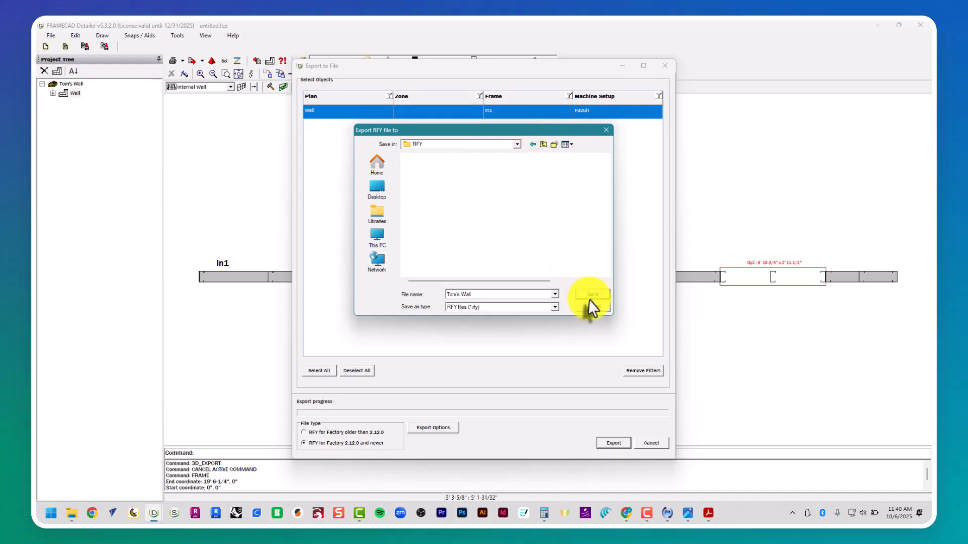
click(592, 295)
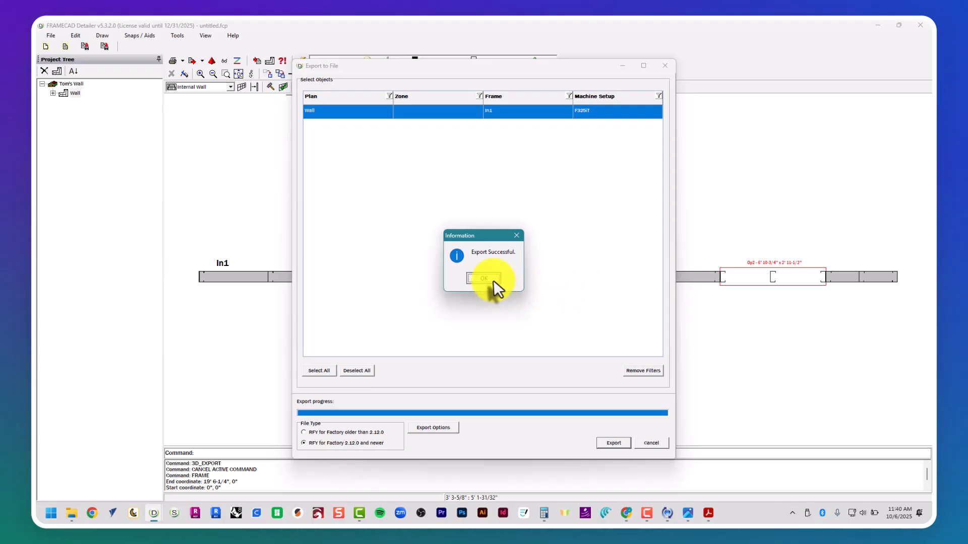
click(494, 280)
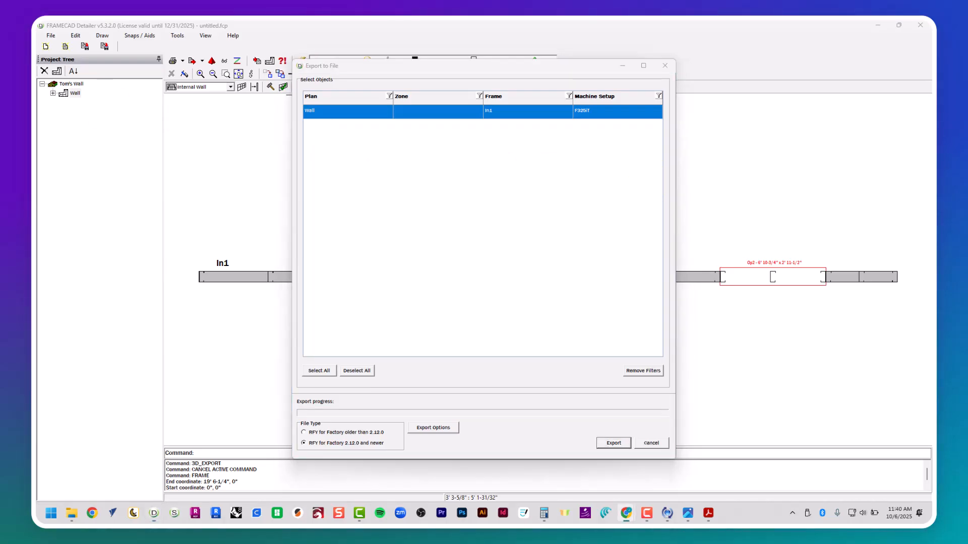
- Close the Export to File window and open the elevation view of wall frame In1
key(Delete)
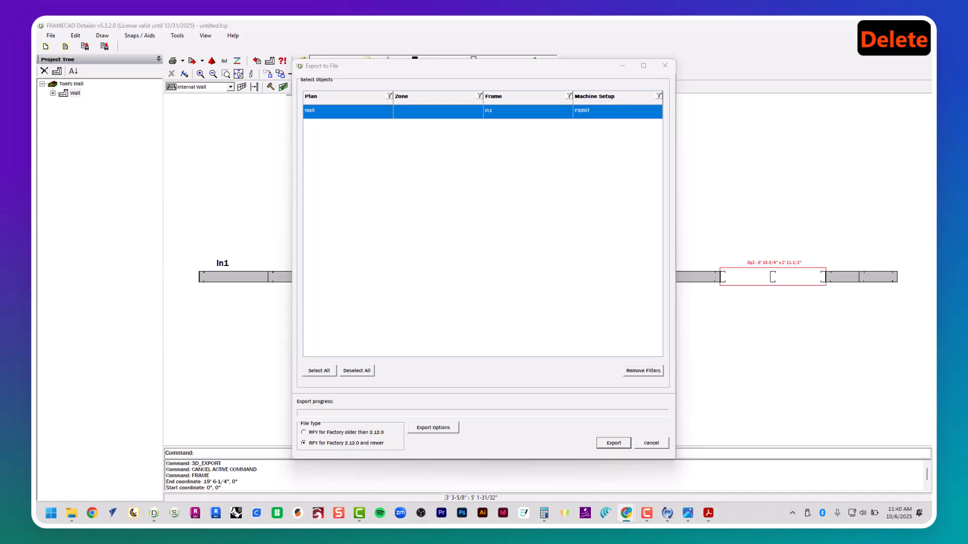
key(ctrl+z)
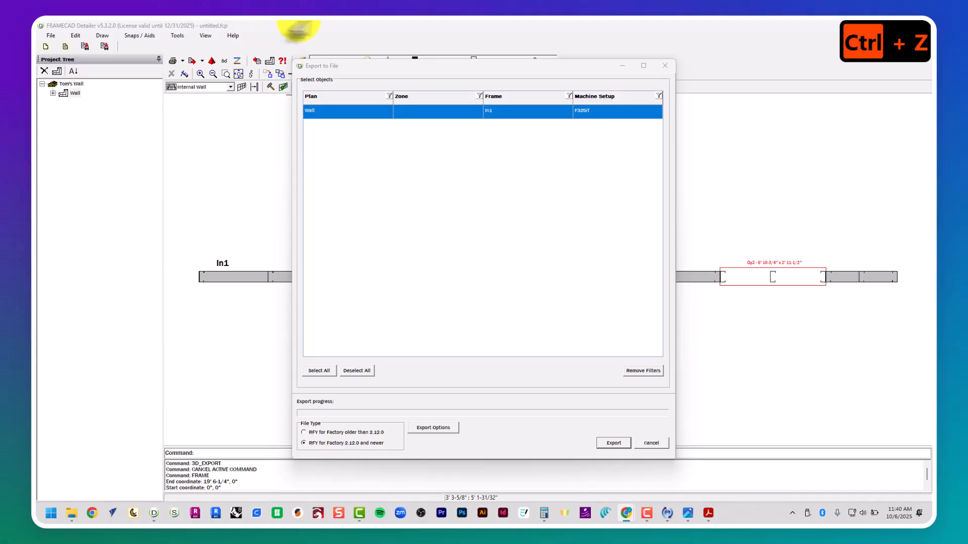
click(665, 65)
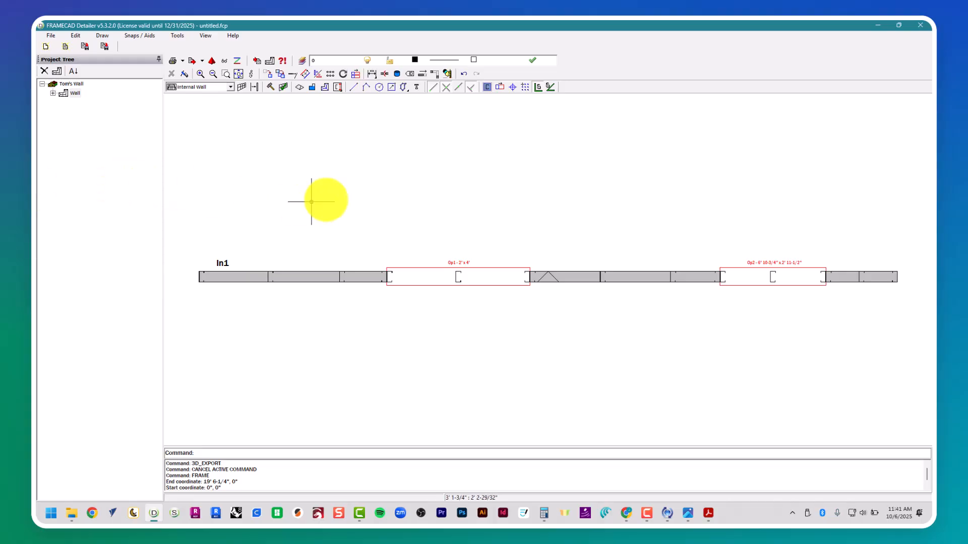
double_click(73, 96)
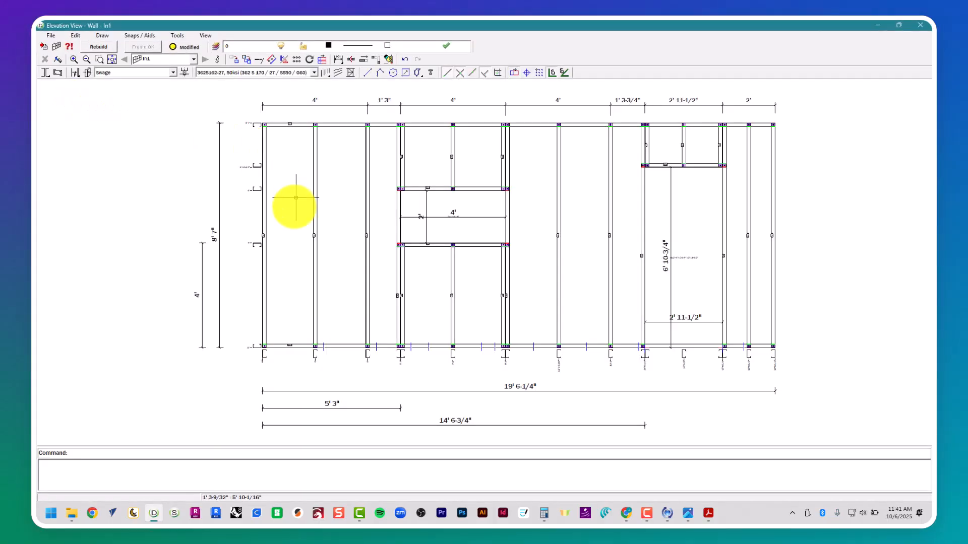